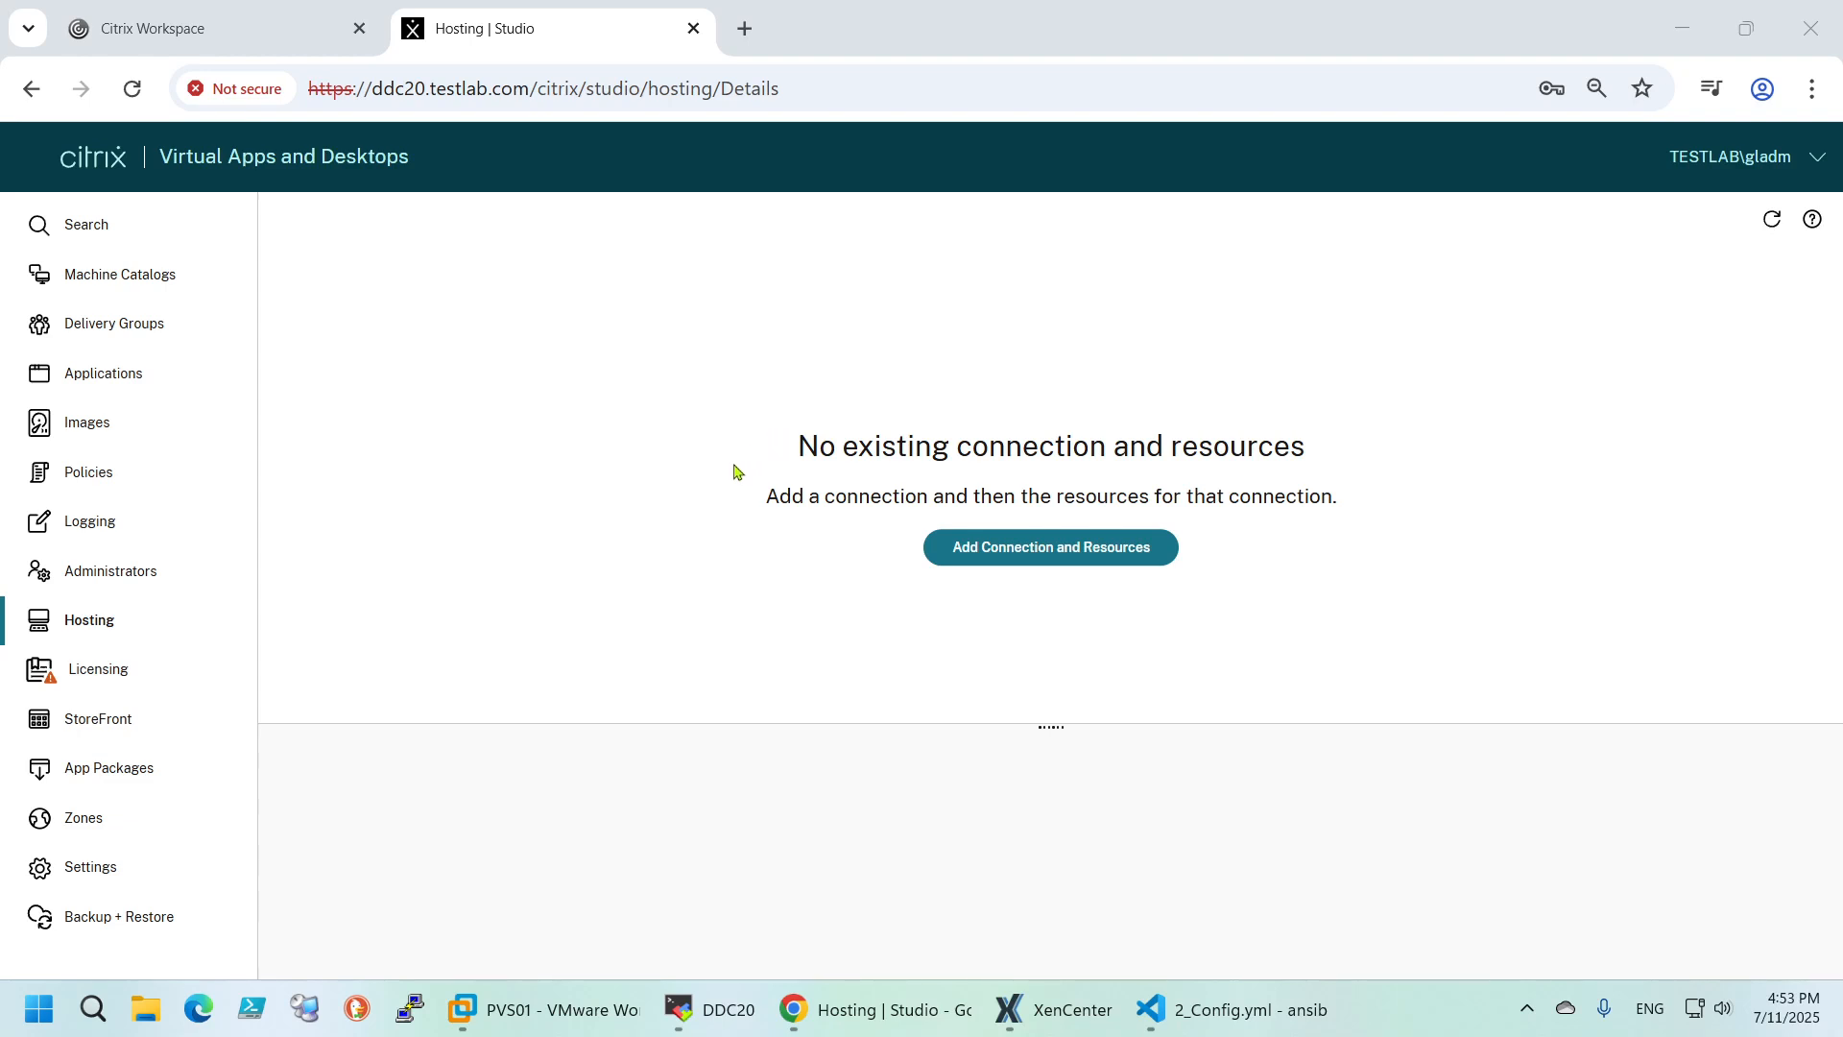
# - Start adding a connection and resources, choosing Microsoft System Center Virtual Machine Manager as the type and scvmm.testlab.com as the connection address
pyautogui.click(959, 561)
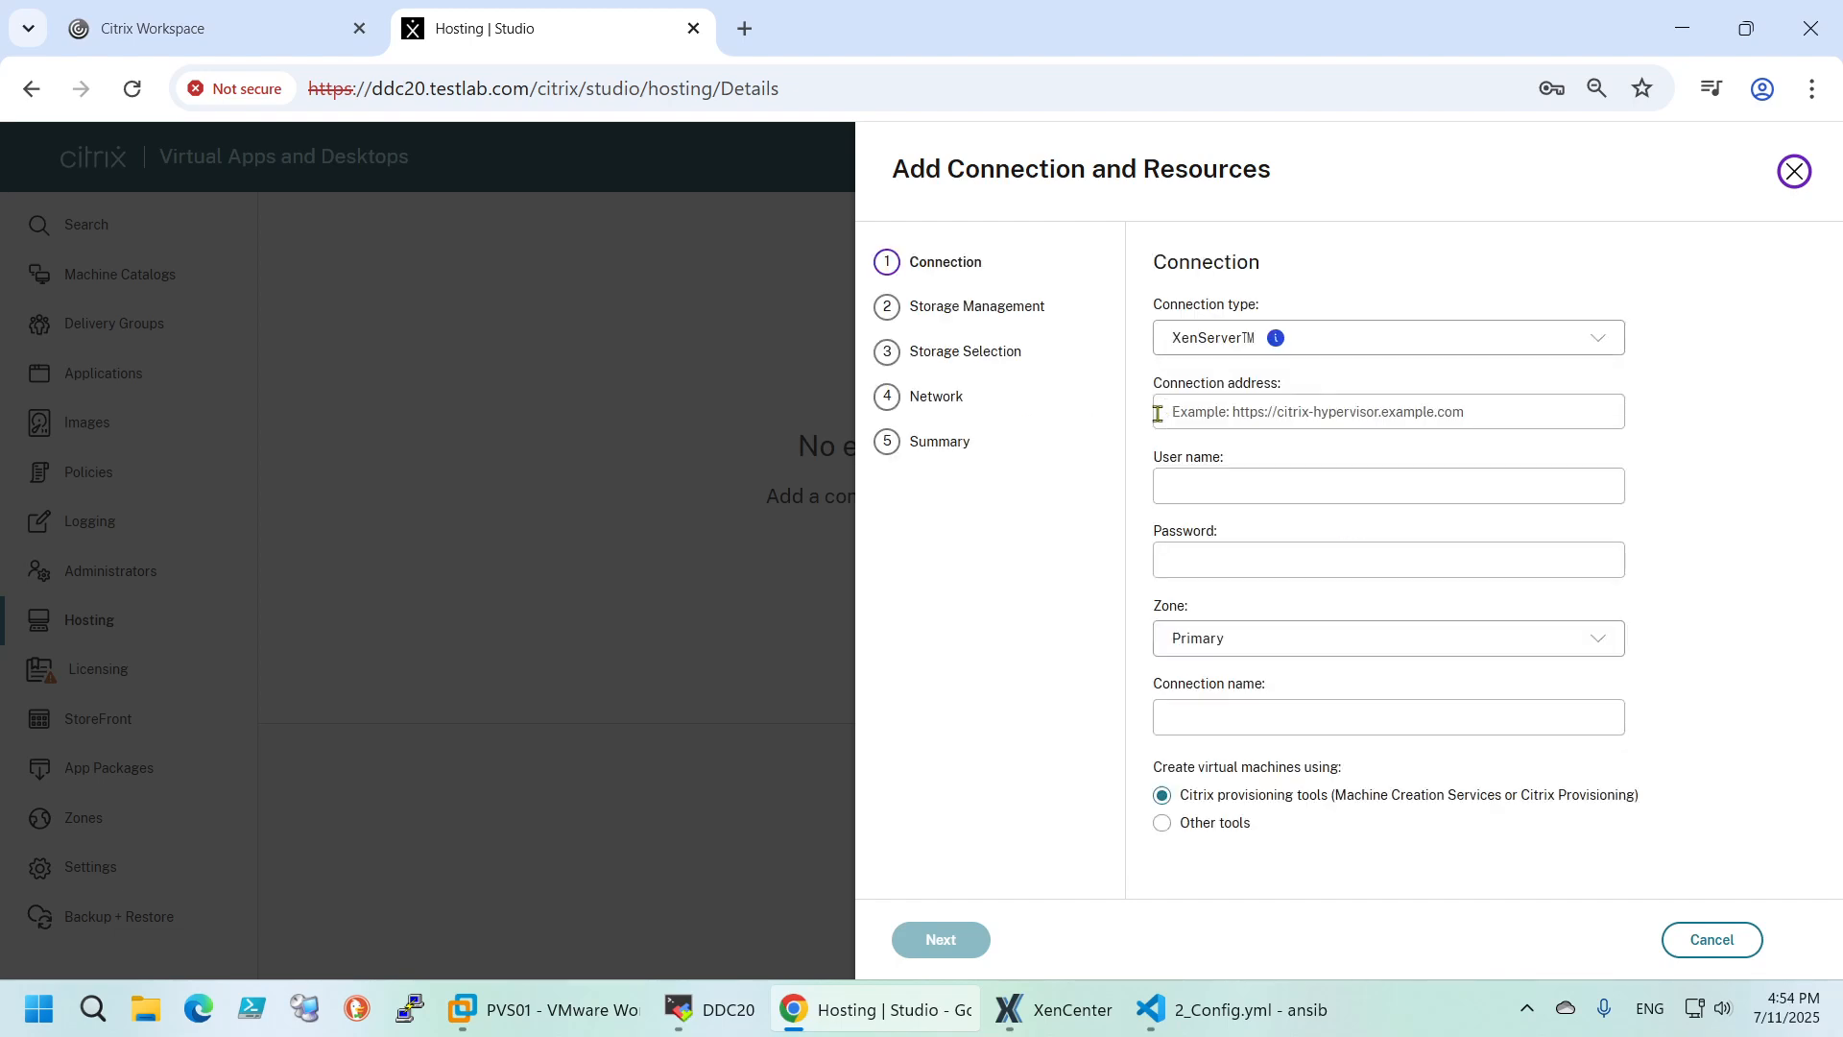
pyautogui.click(1239, 353)
pyautogui.click(1217, 416)
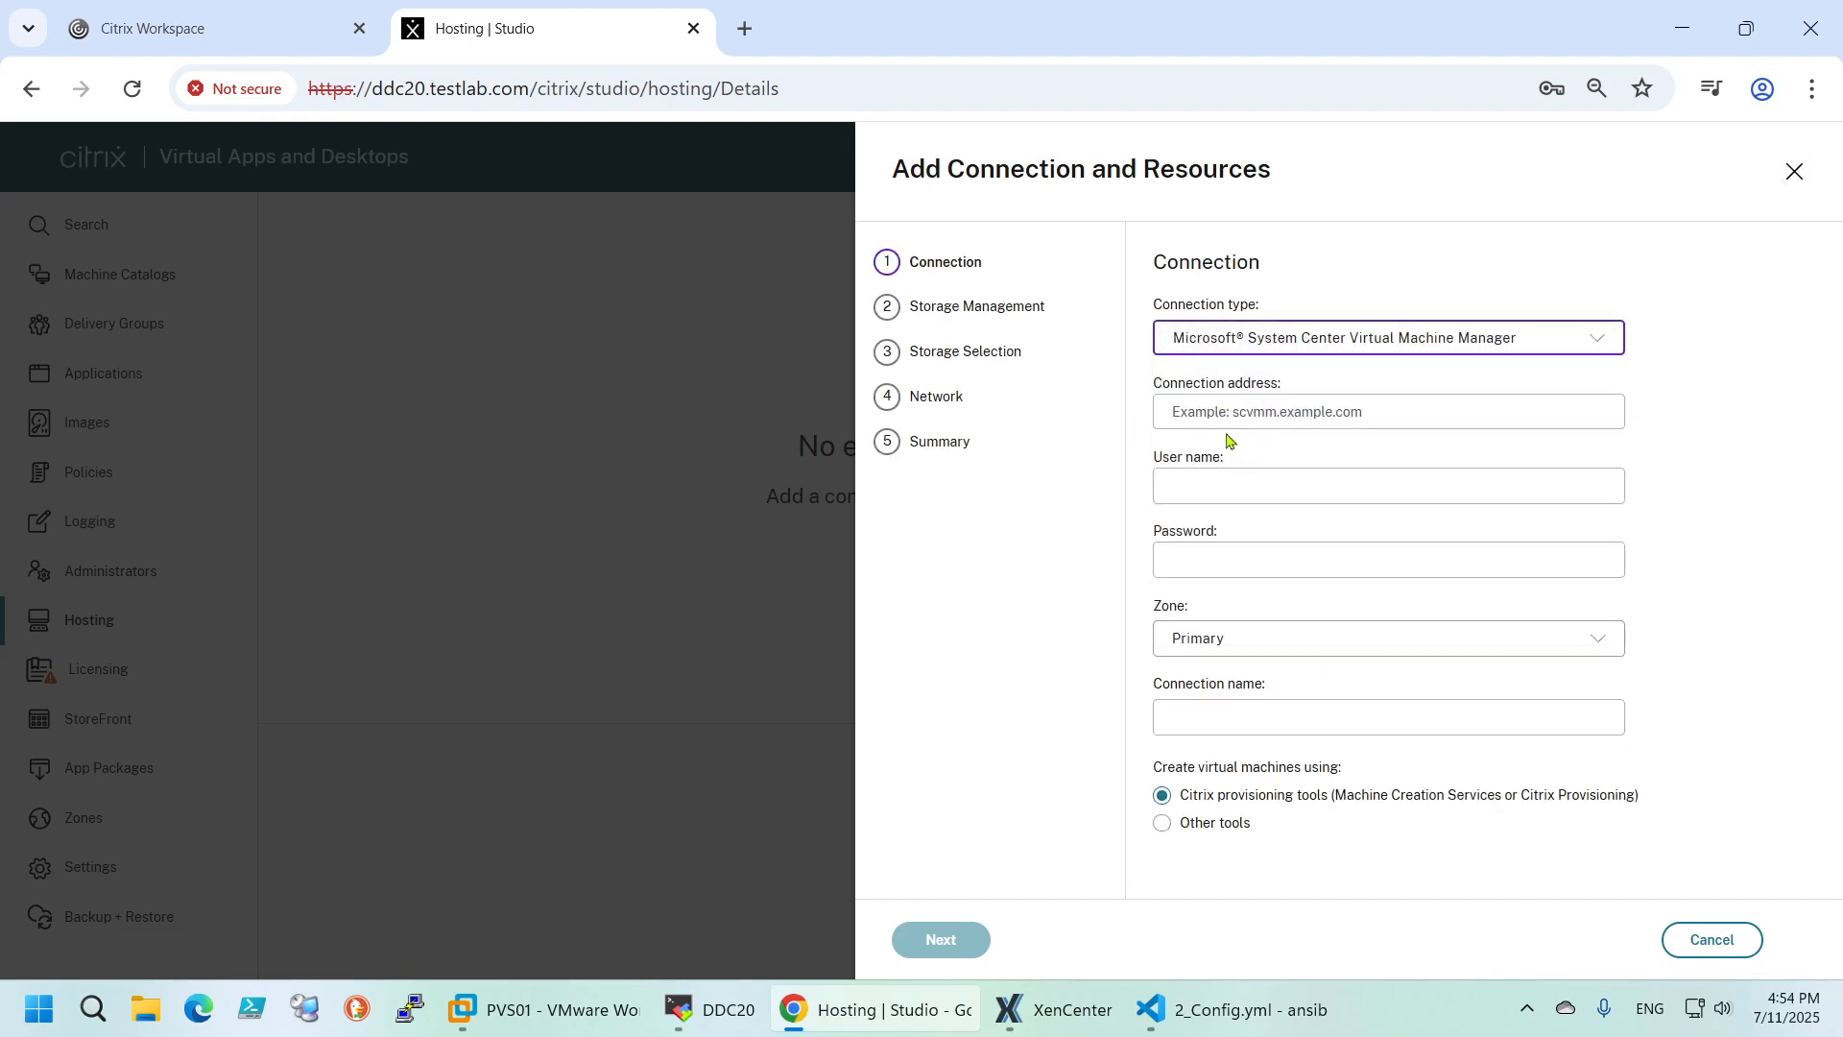
pyautogui.click(1305, 422)
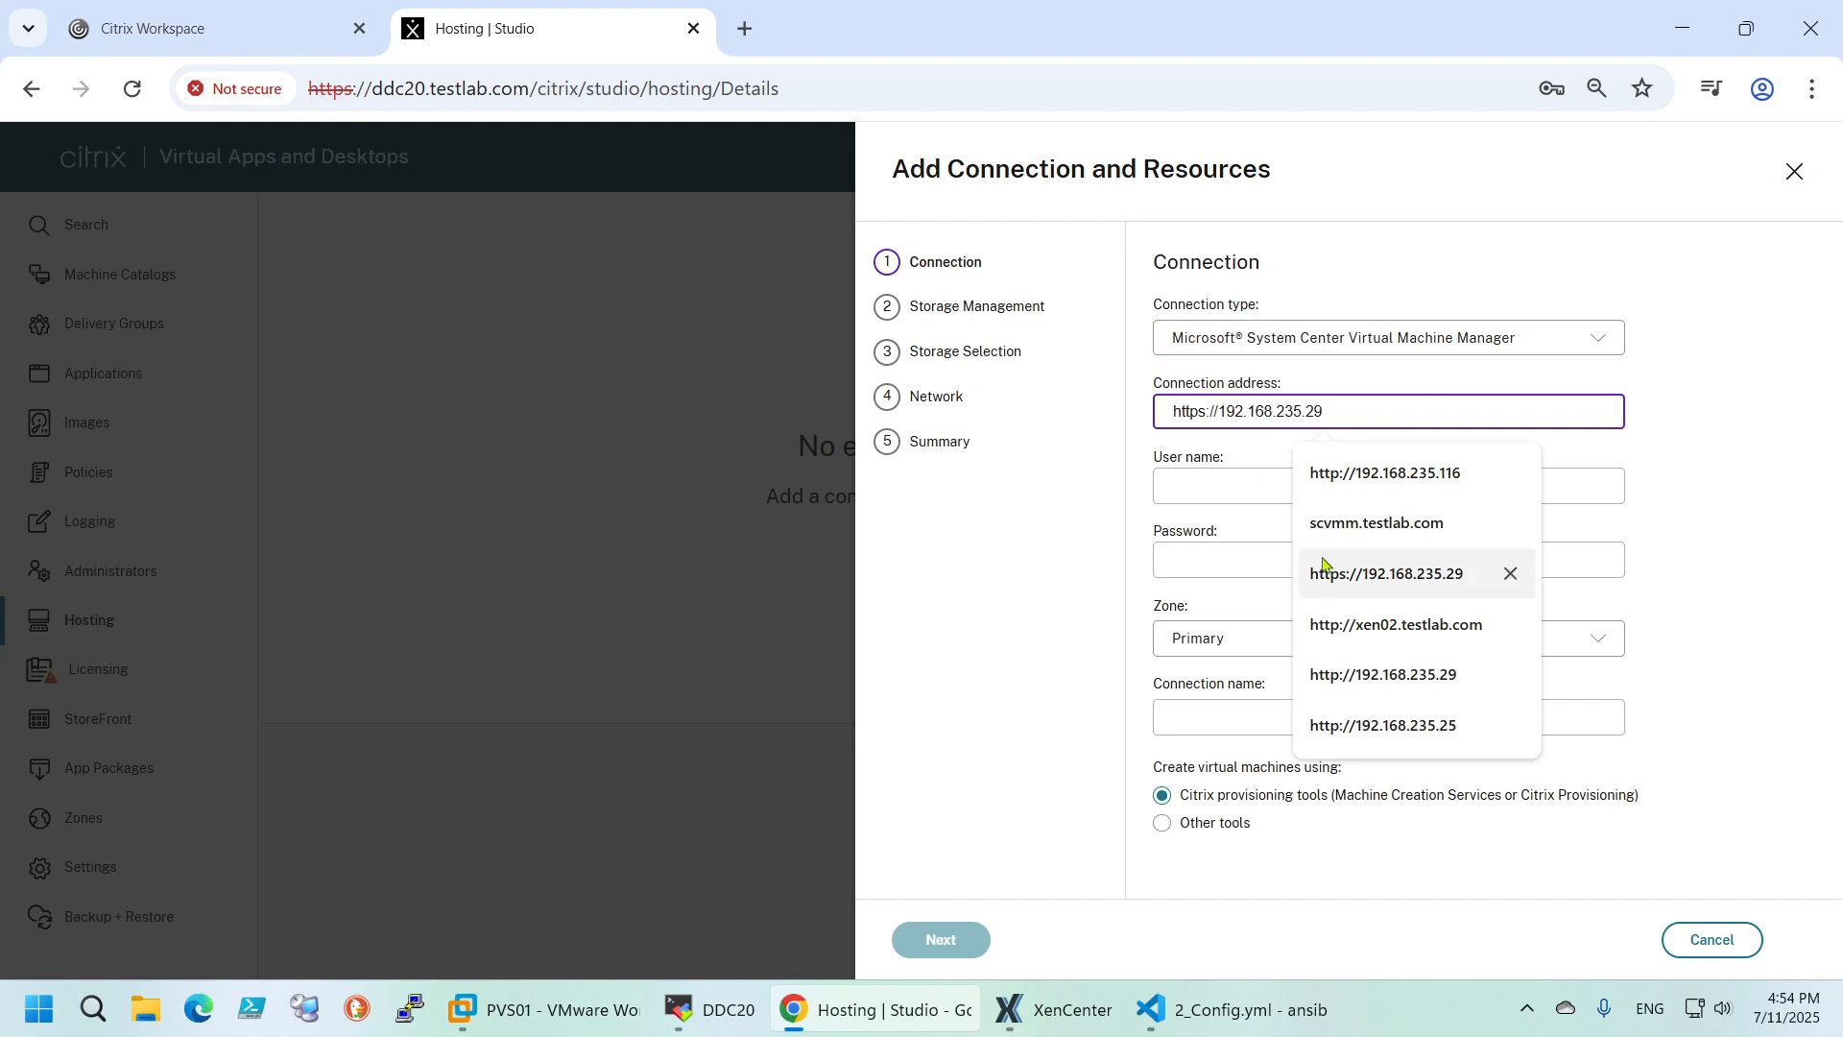
pyautogui.click(1321, 526)
# - Enter the account's user name and password, name the connection SCVMM, and try to proceed to the storage management stage
pyautogui.click(1221, 488)
pyautogui.write('testlab.com\\gladm')
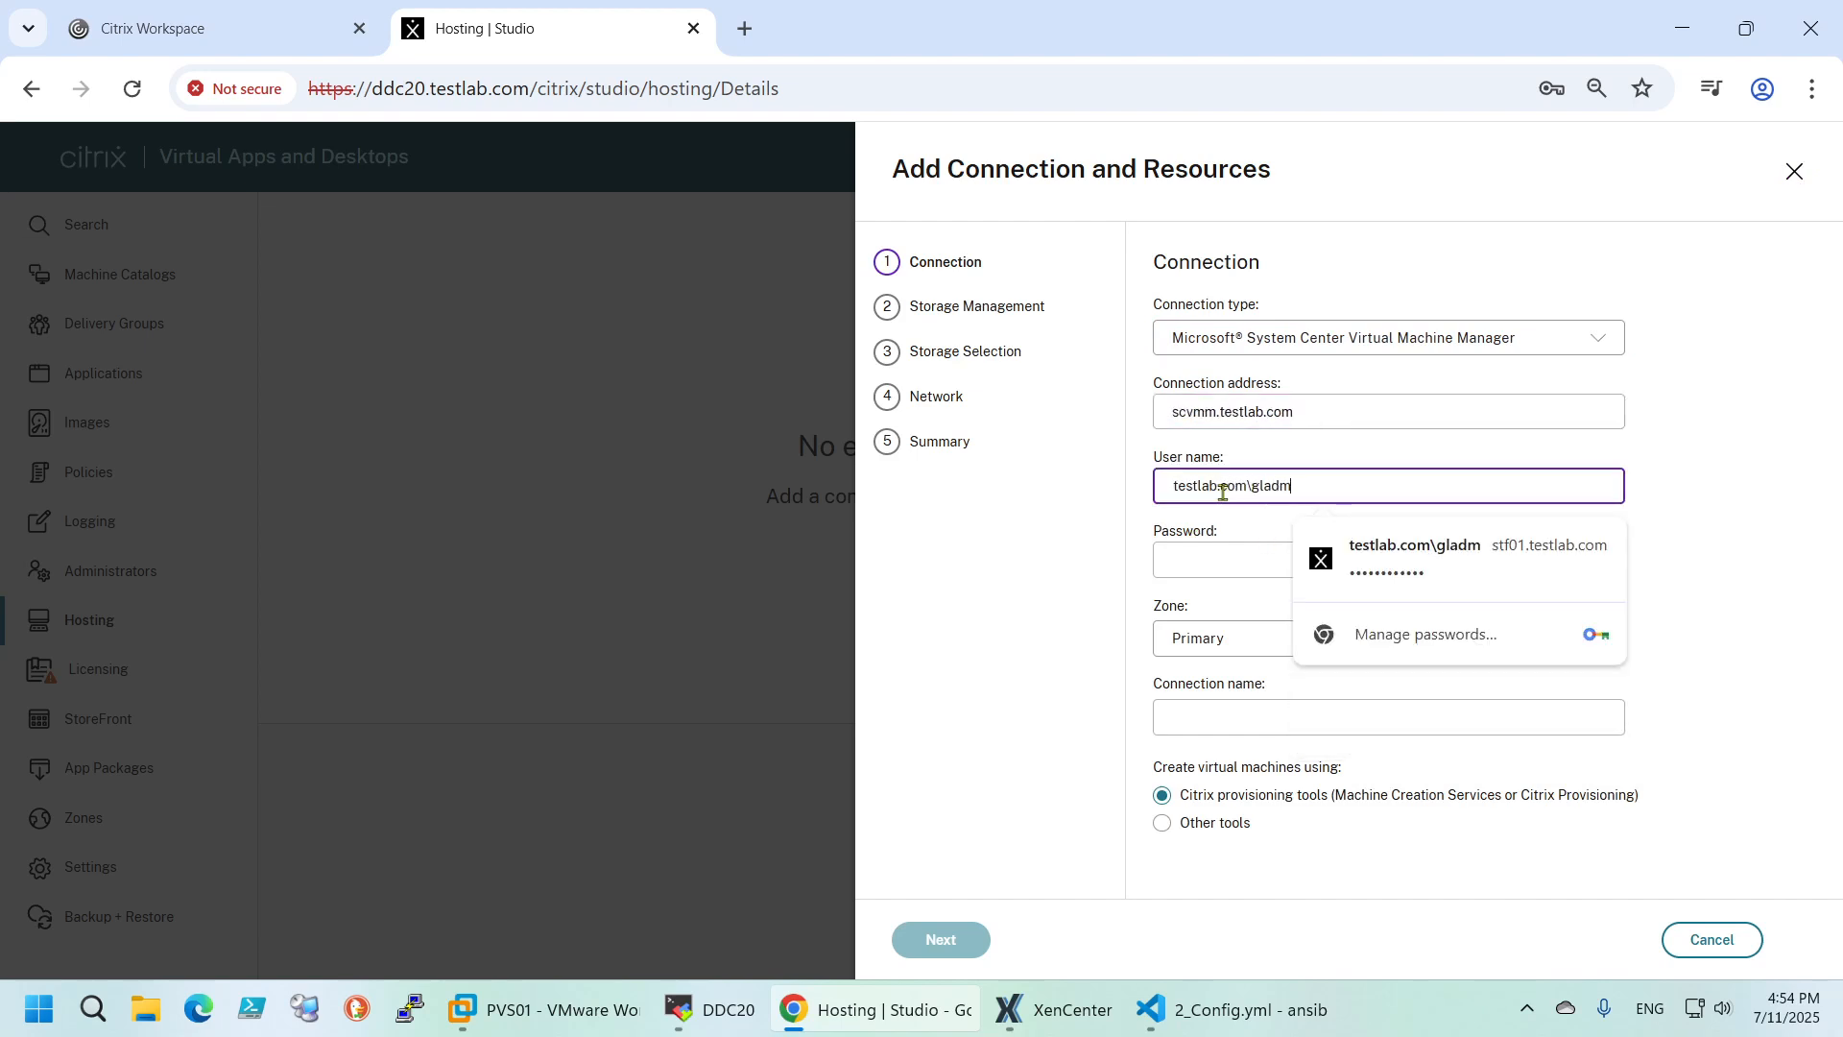
pyautogui.click(1206, 553)
pyautogui.write('••••••••••••')
pyautogui.click(1173, 709)
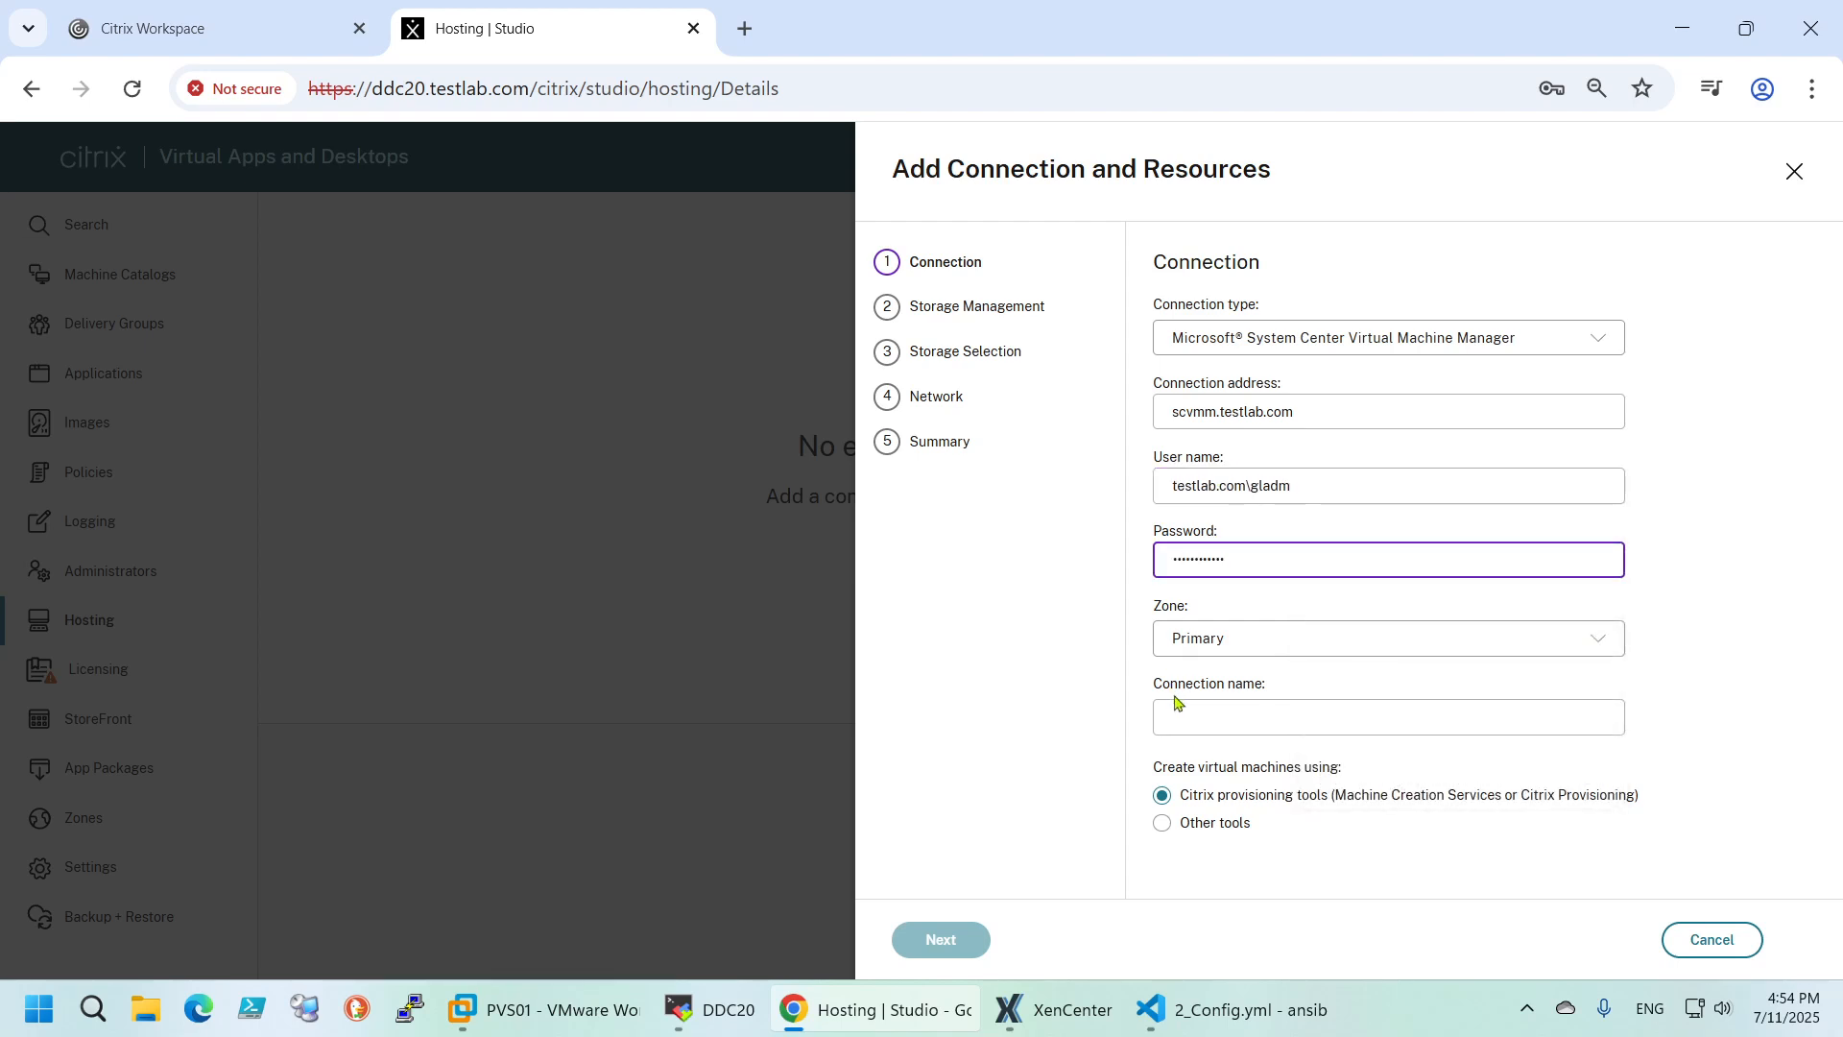
pyautogui.click(1383, 470)
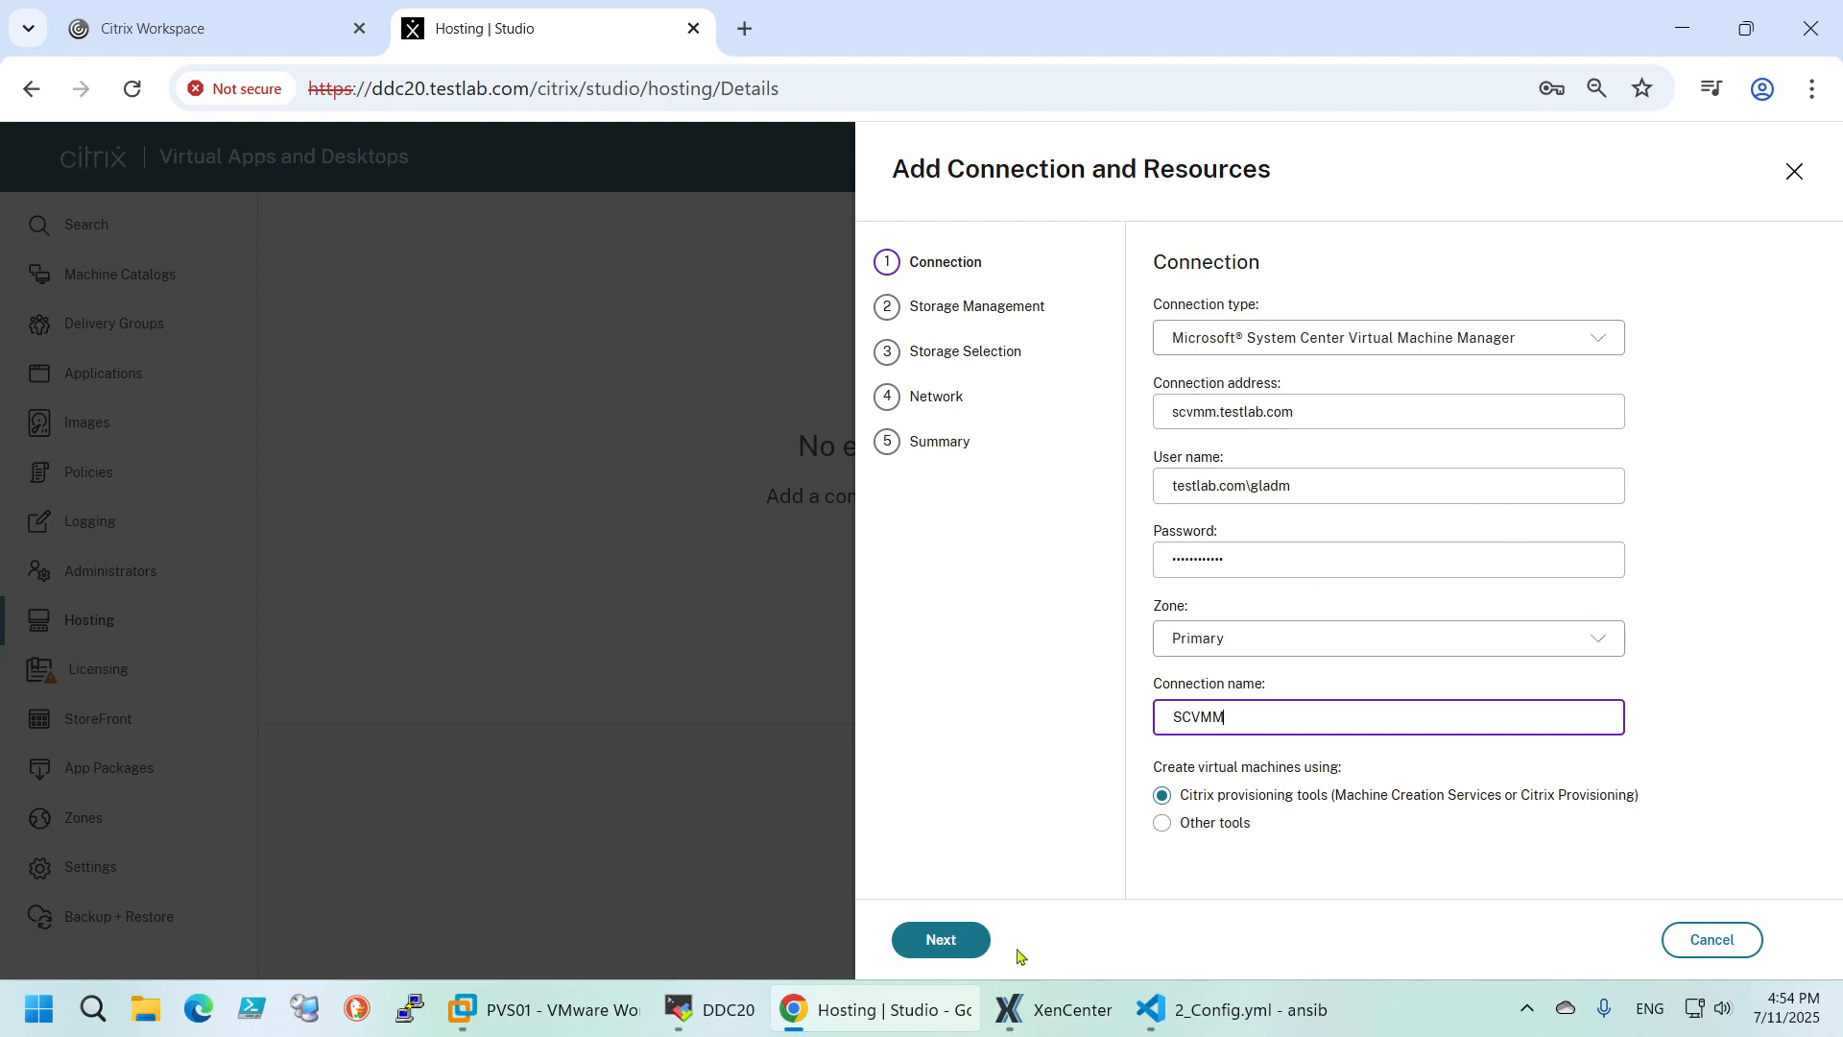
pyautogui.click(946, 952)
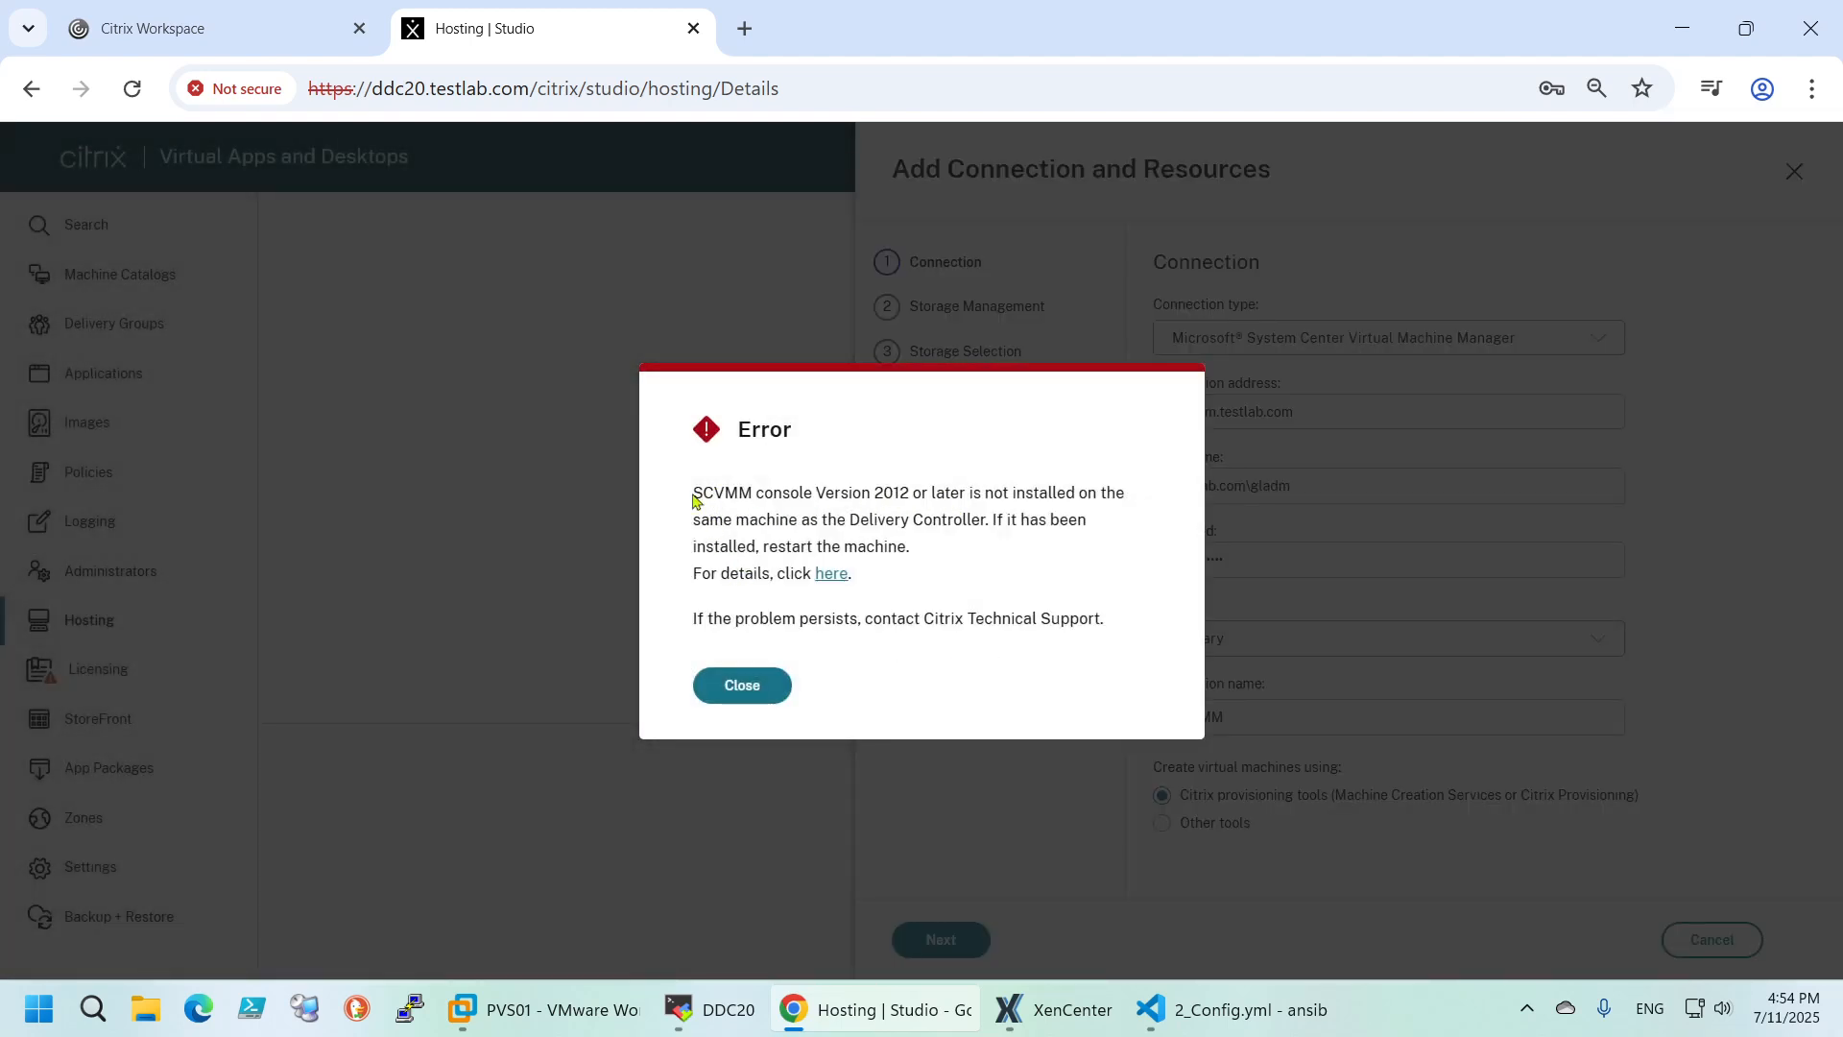
pyautogui.moveTo(692, 493); pyautogui.dragTo(1135, 502)
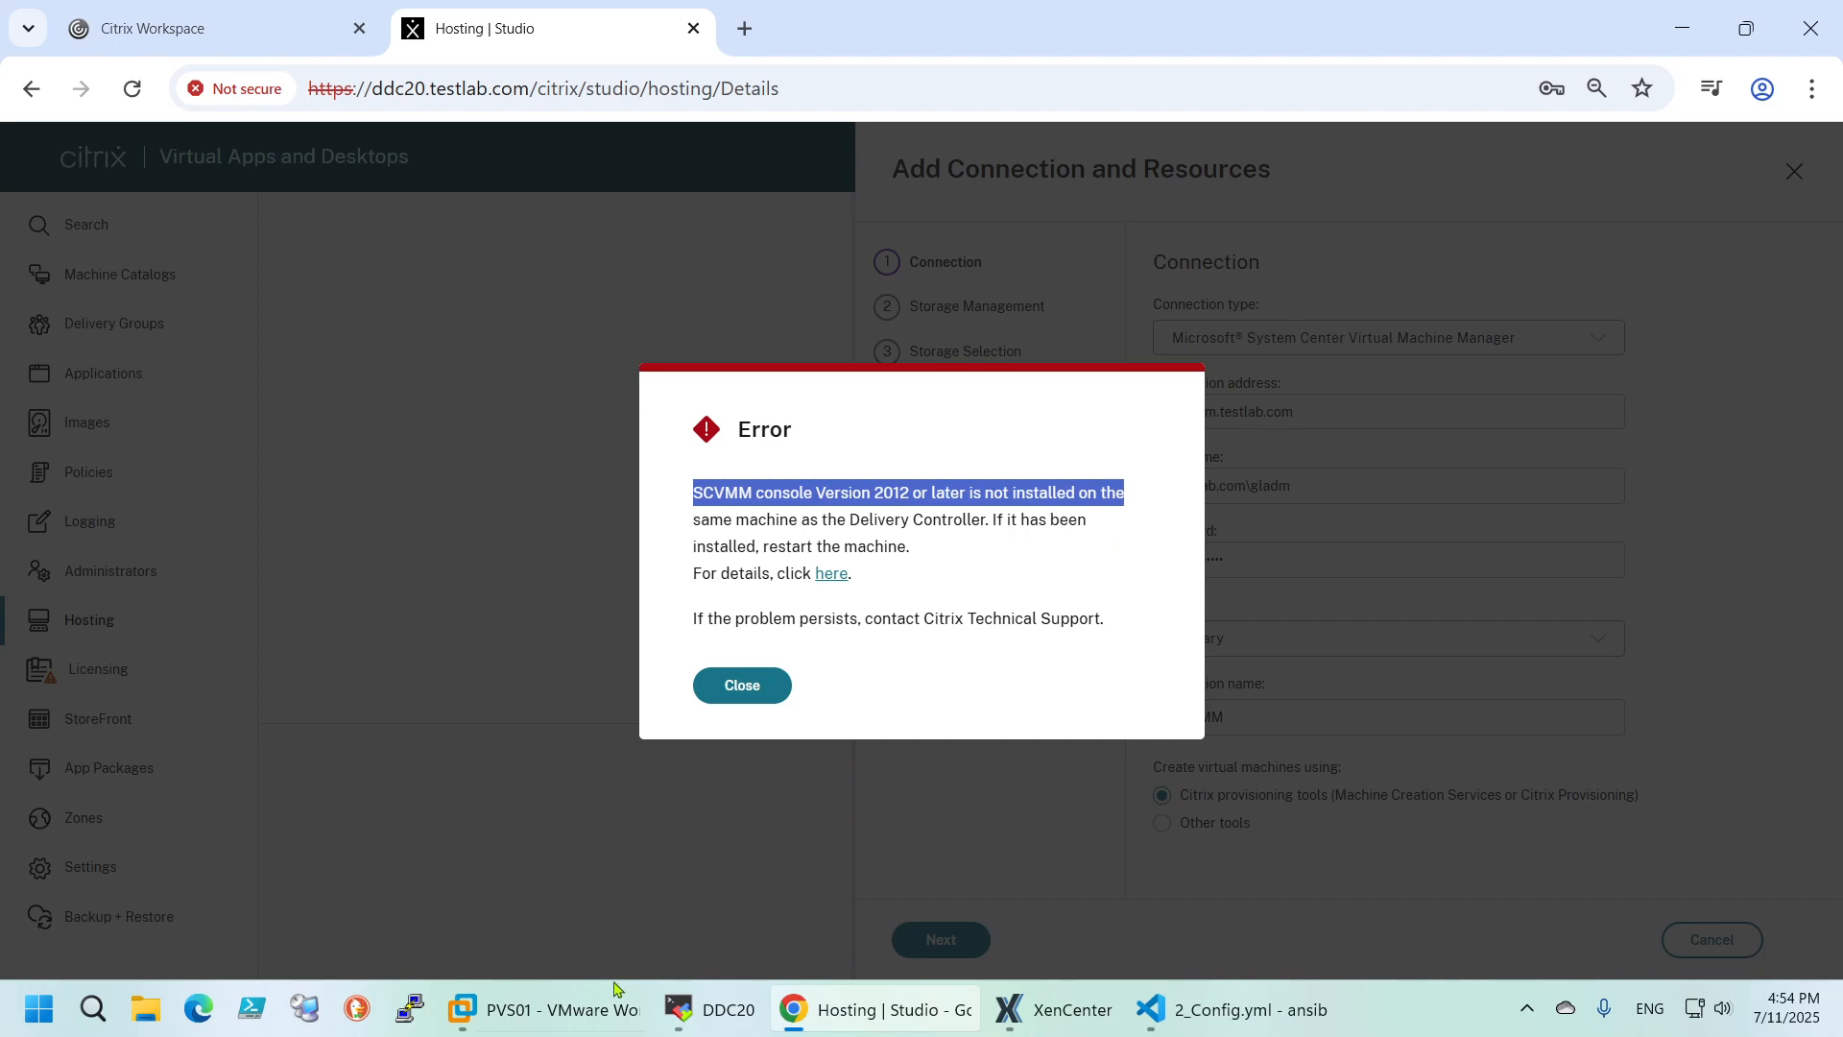
# - Switch to the DDC20 remote session and run setup from the C:\Temp\SCVMM_2025 folder as administrator
pyautogui.click(682, 1009)
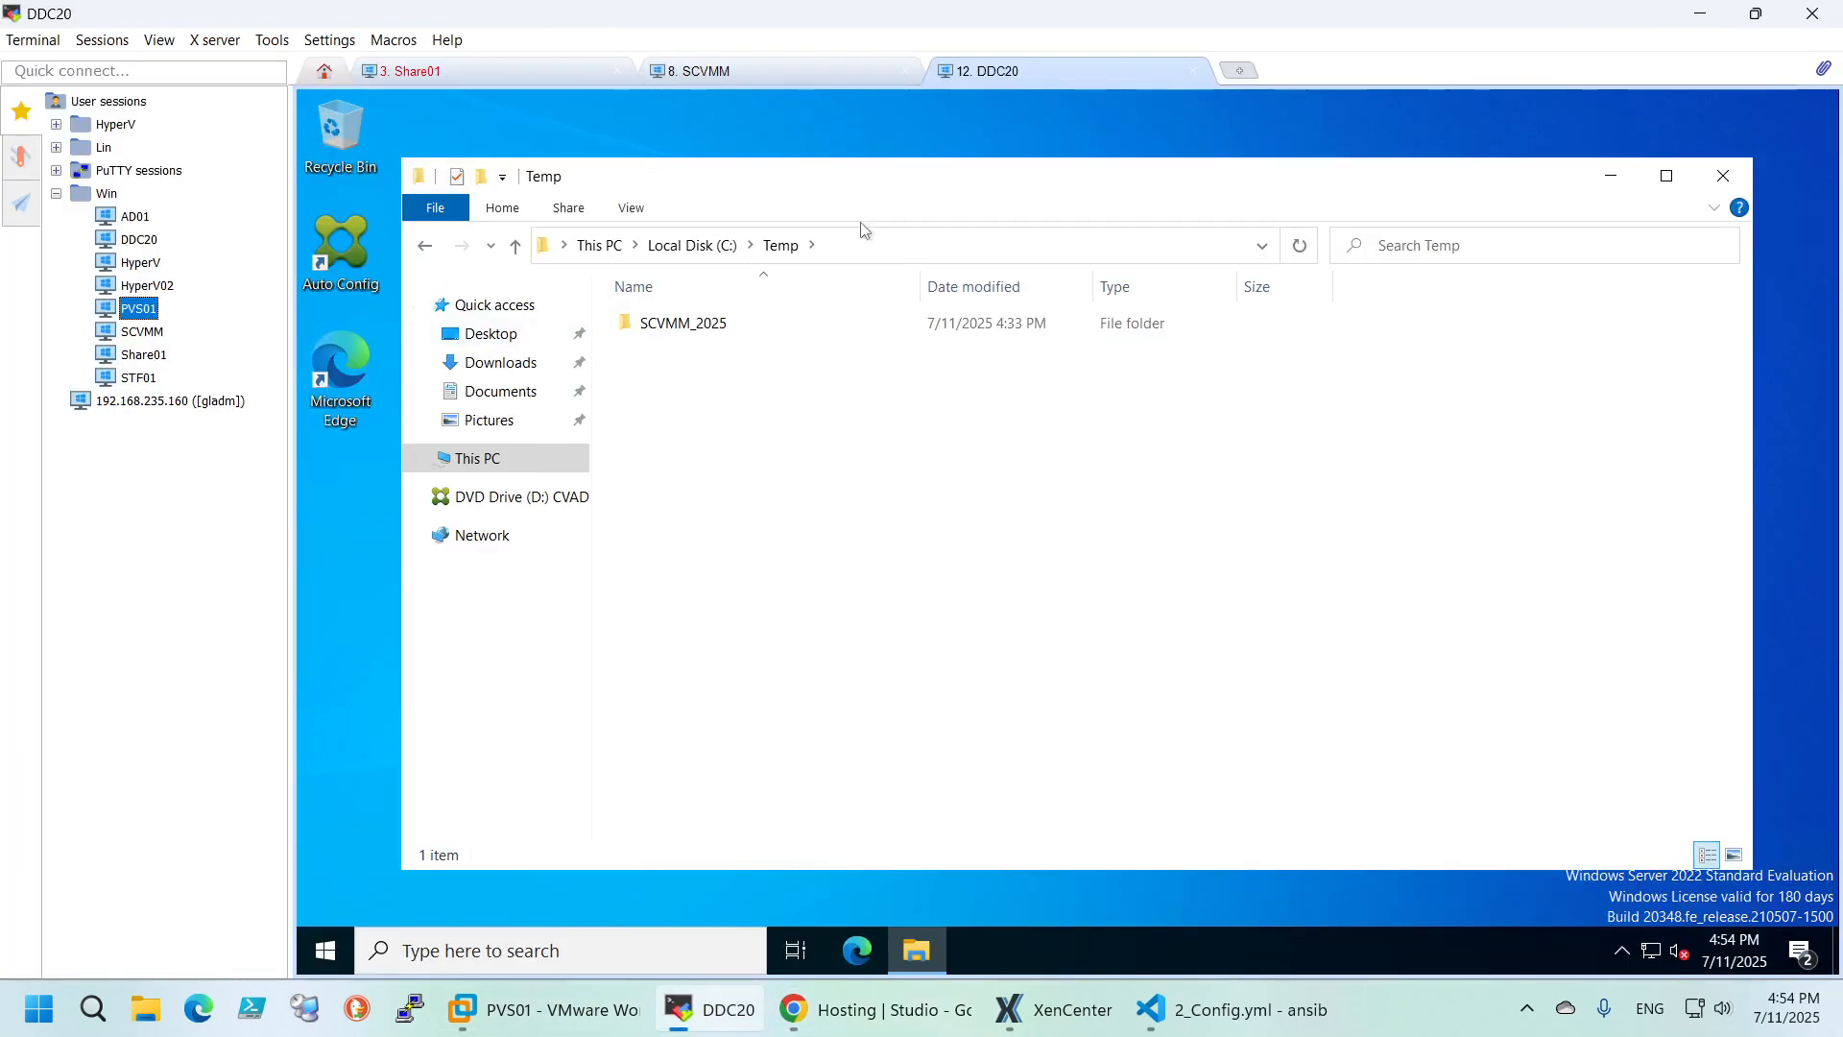
pyautogui.click(692, 330)
pyautogui.doubleClick(691, 329)
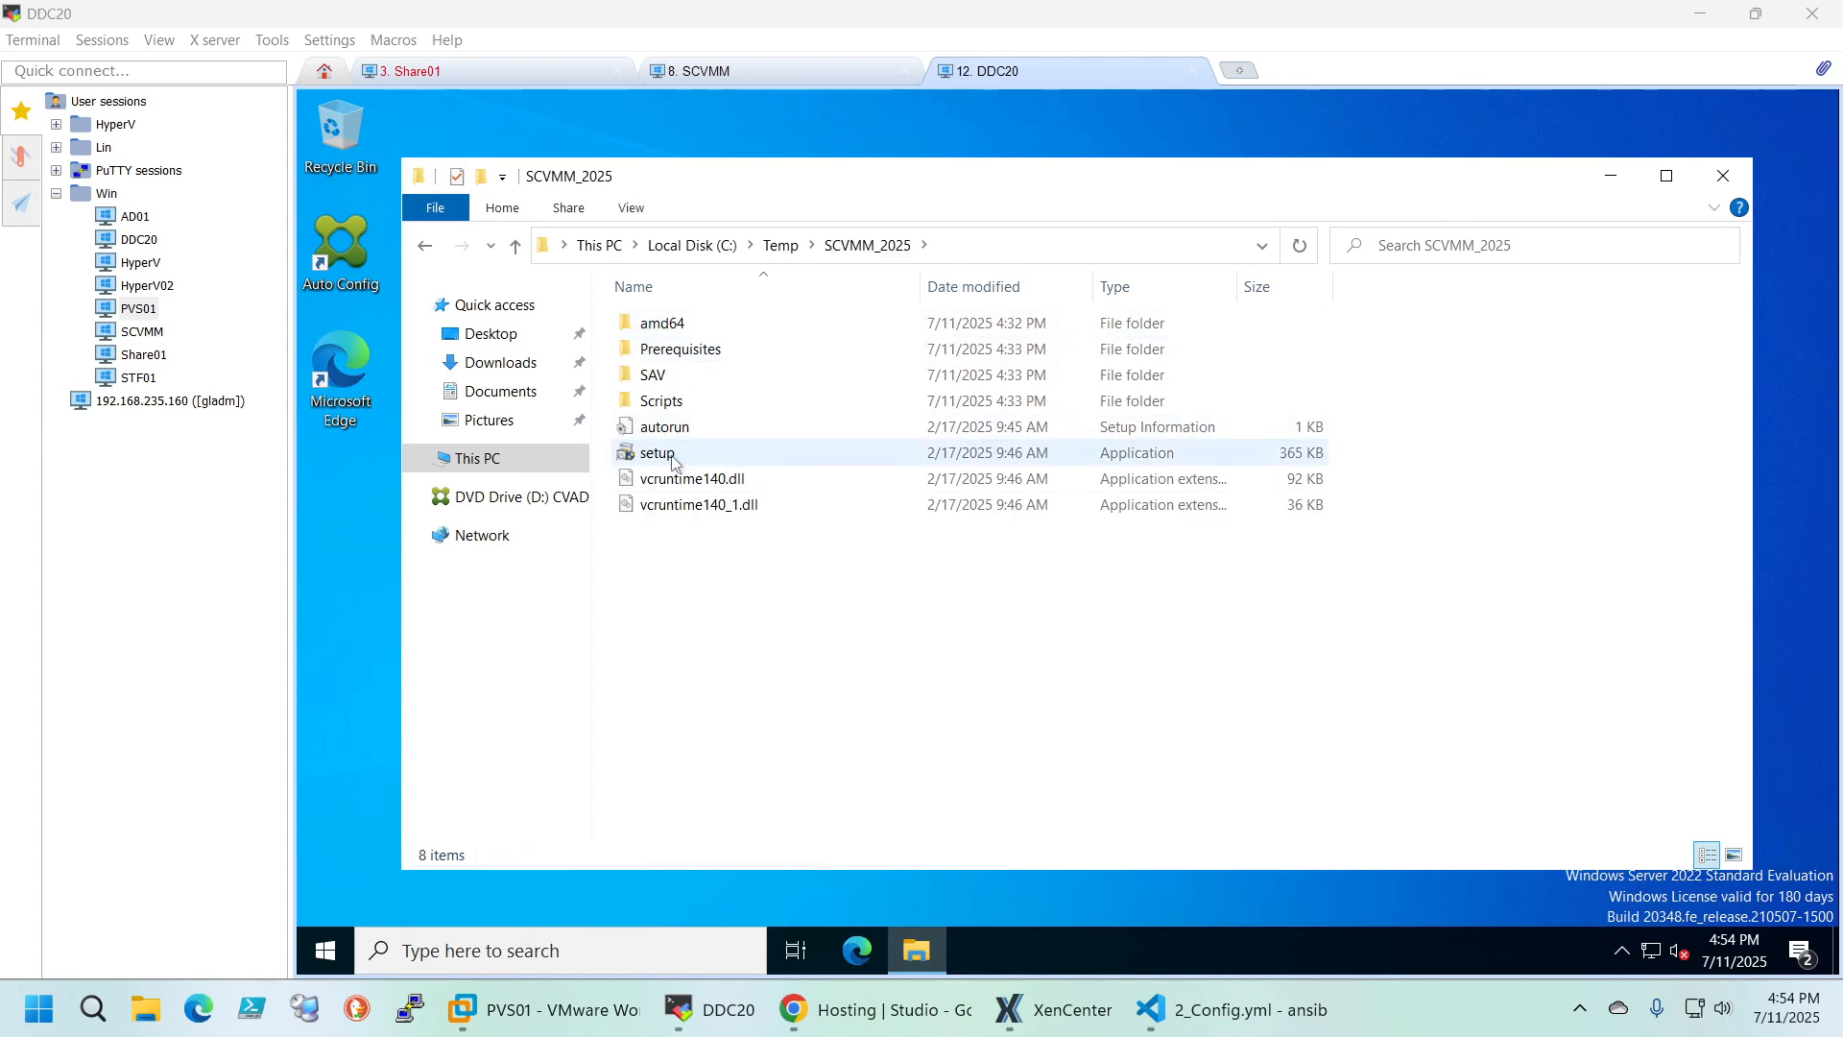
pyautogui.rightClick(671, 455)
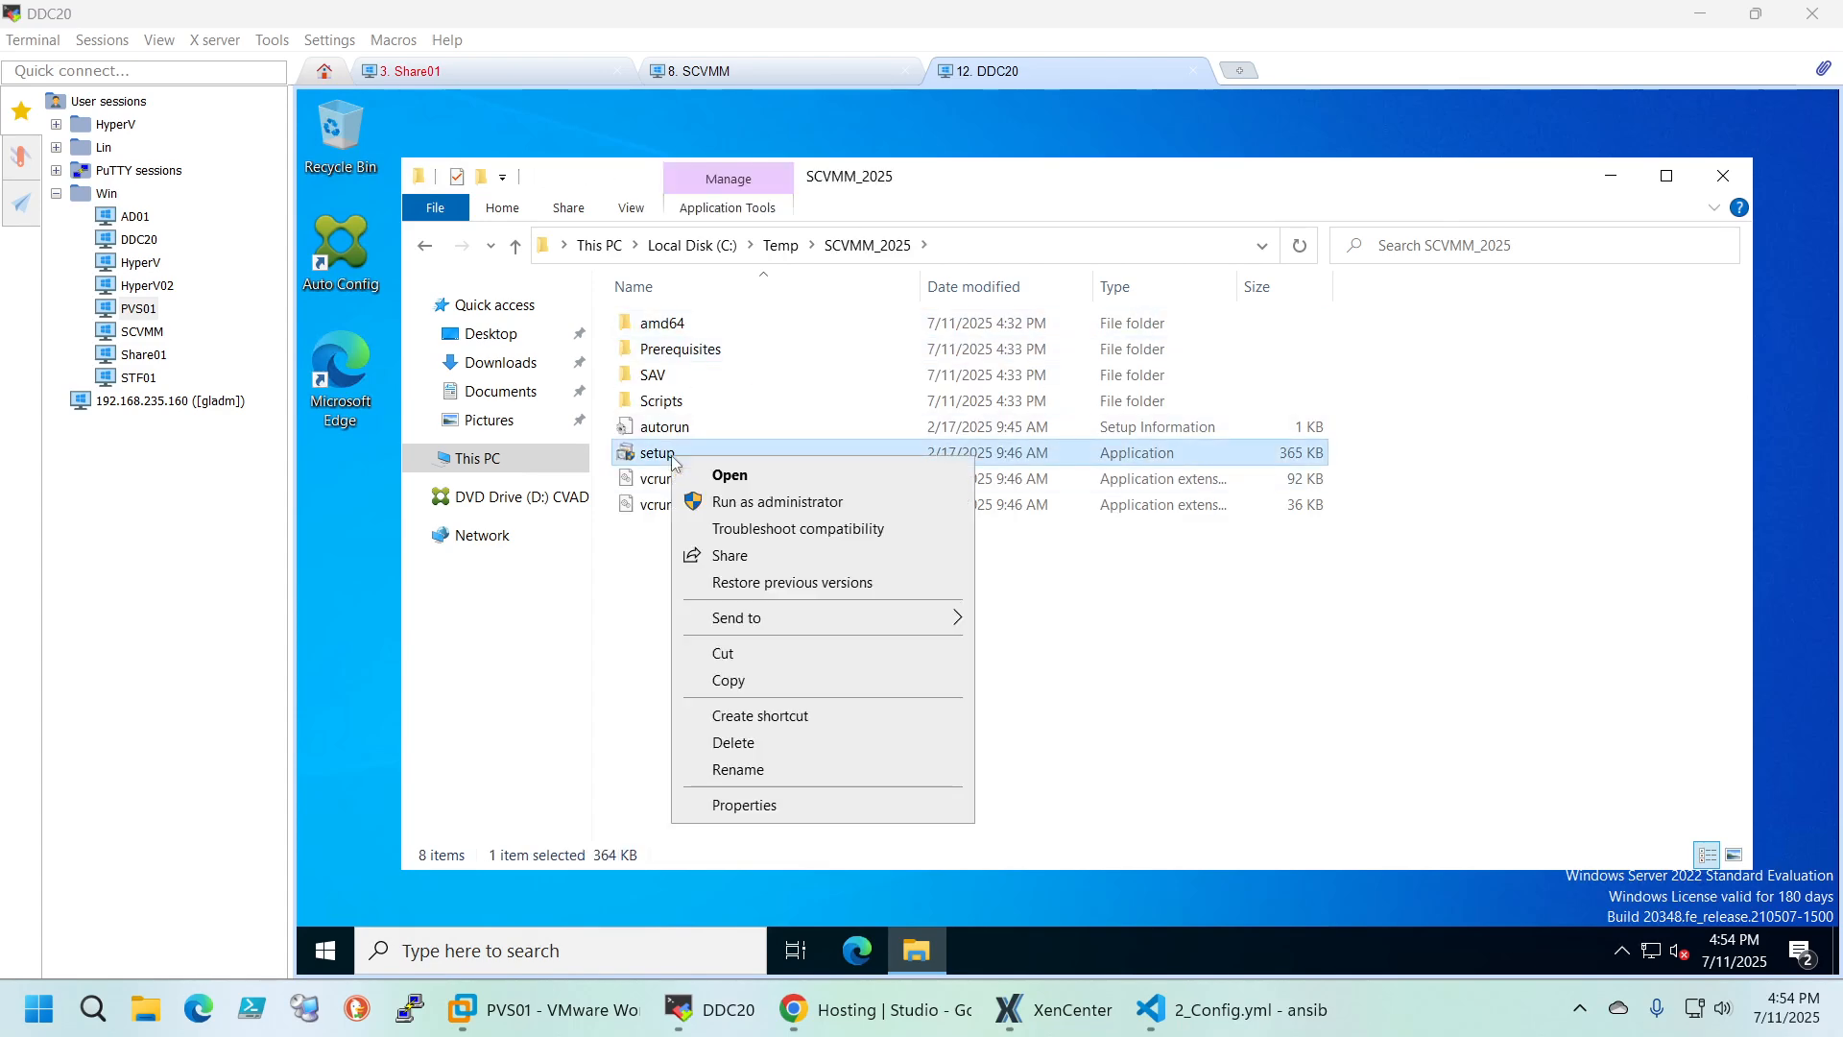
pyautogui.click(751, 503)
pyautogui.click(924, 689)
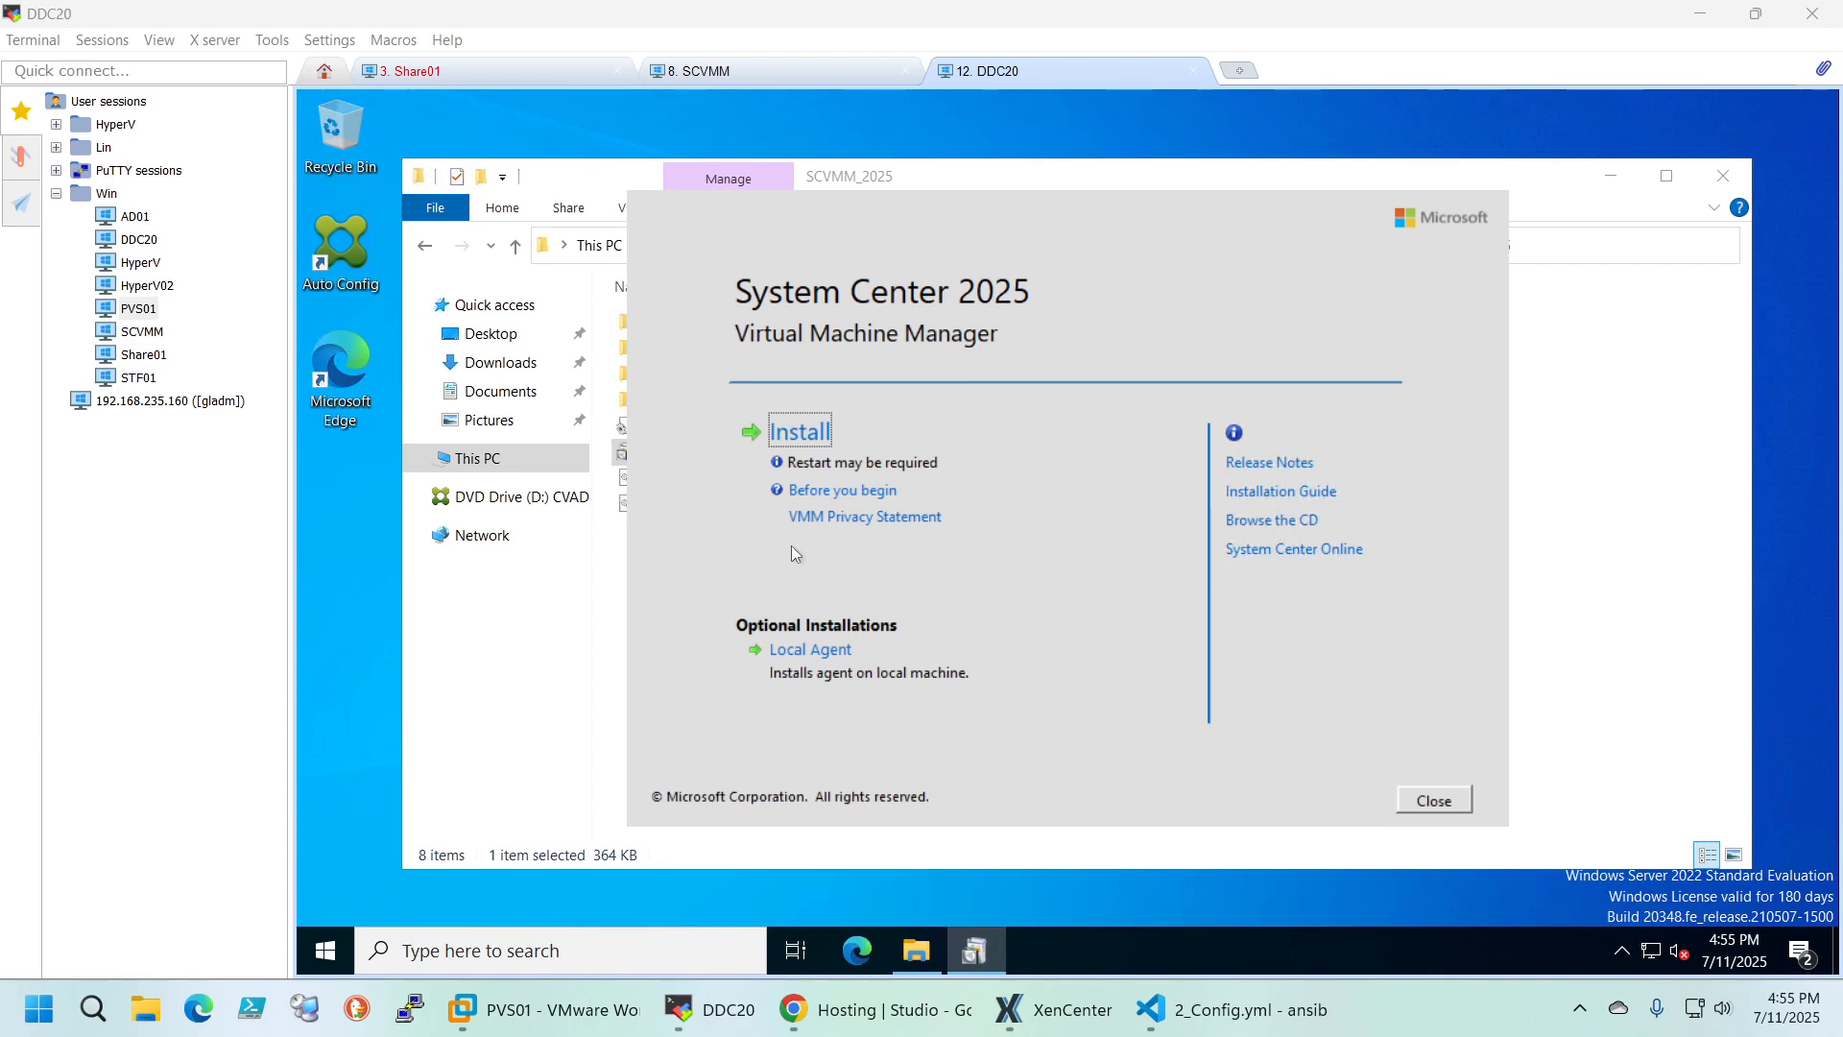
# - Start the System Center 2025 installation with only the VMM console feature and accept the terms of the notice
pyautogui.click(799, 434)
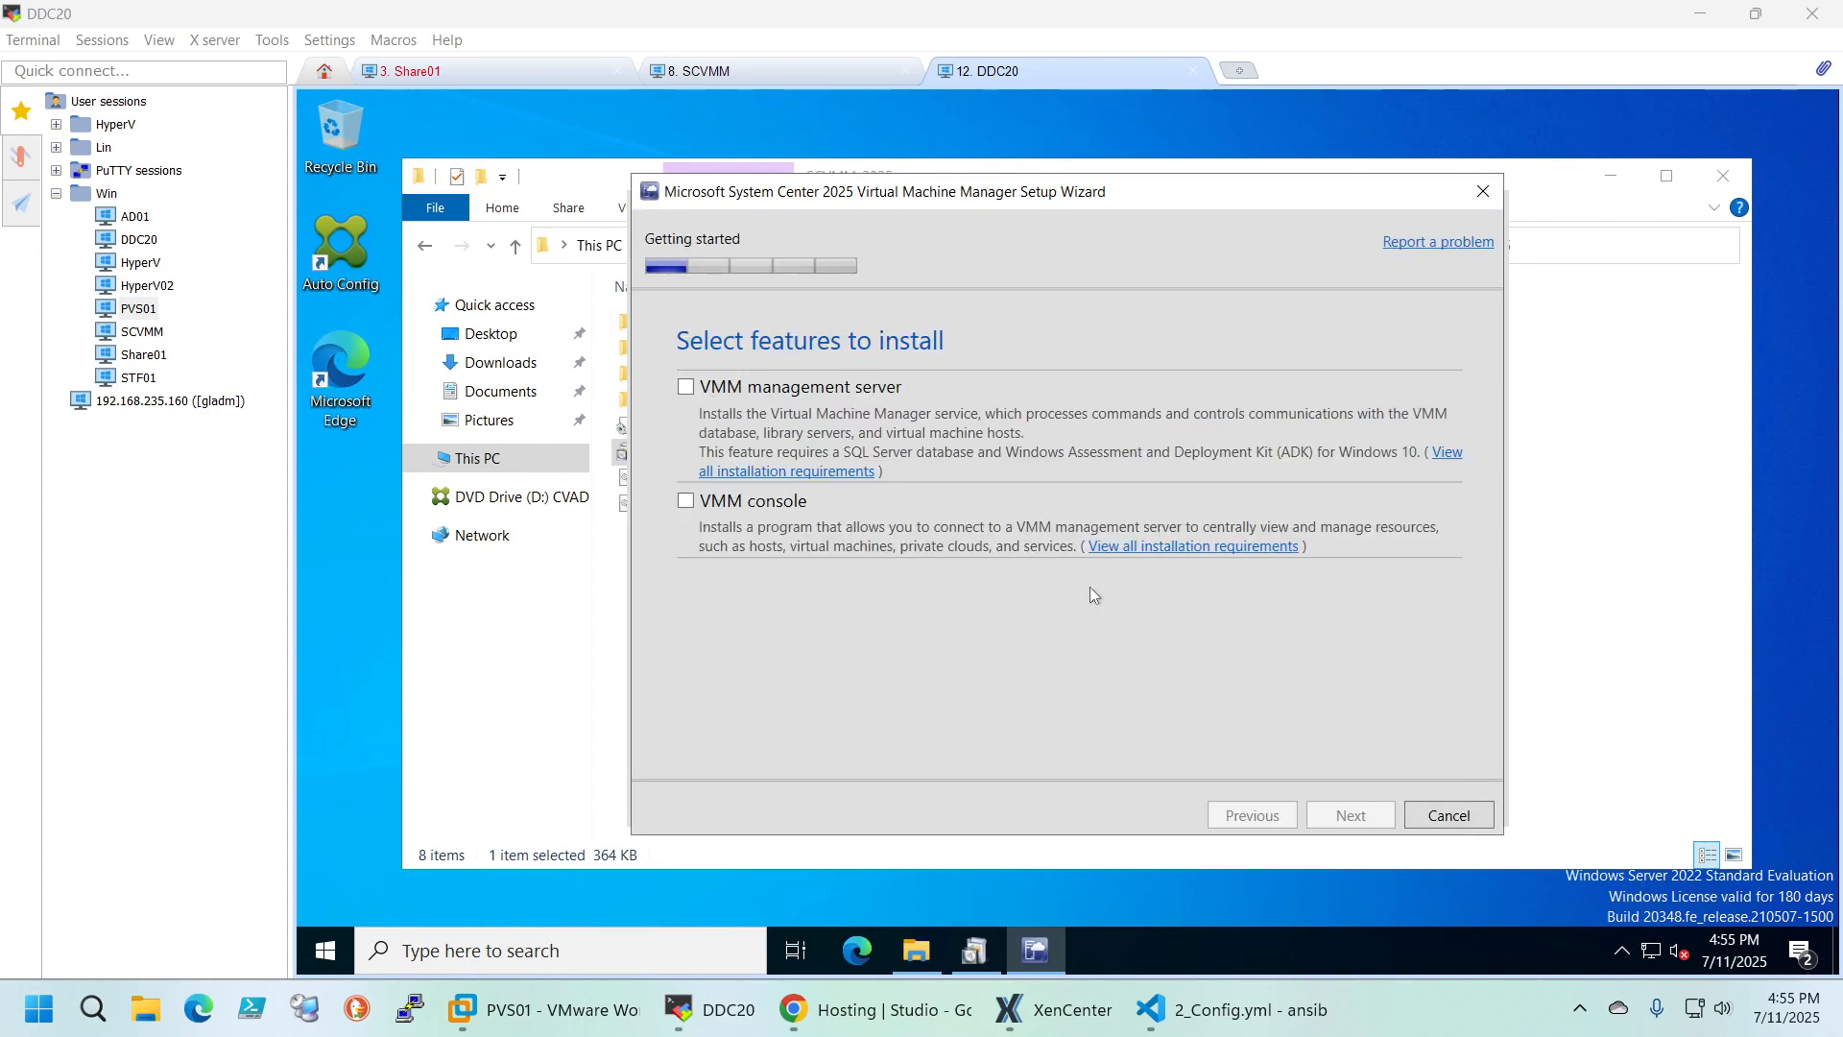
pyautogui.click(687, 501)
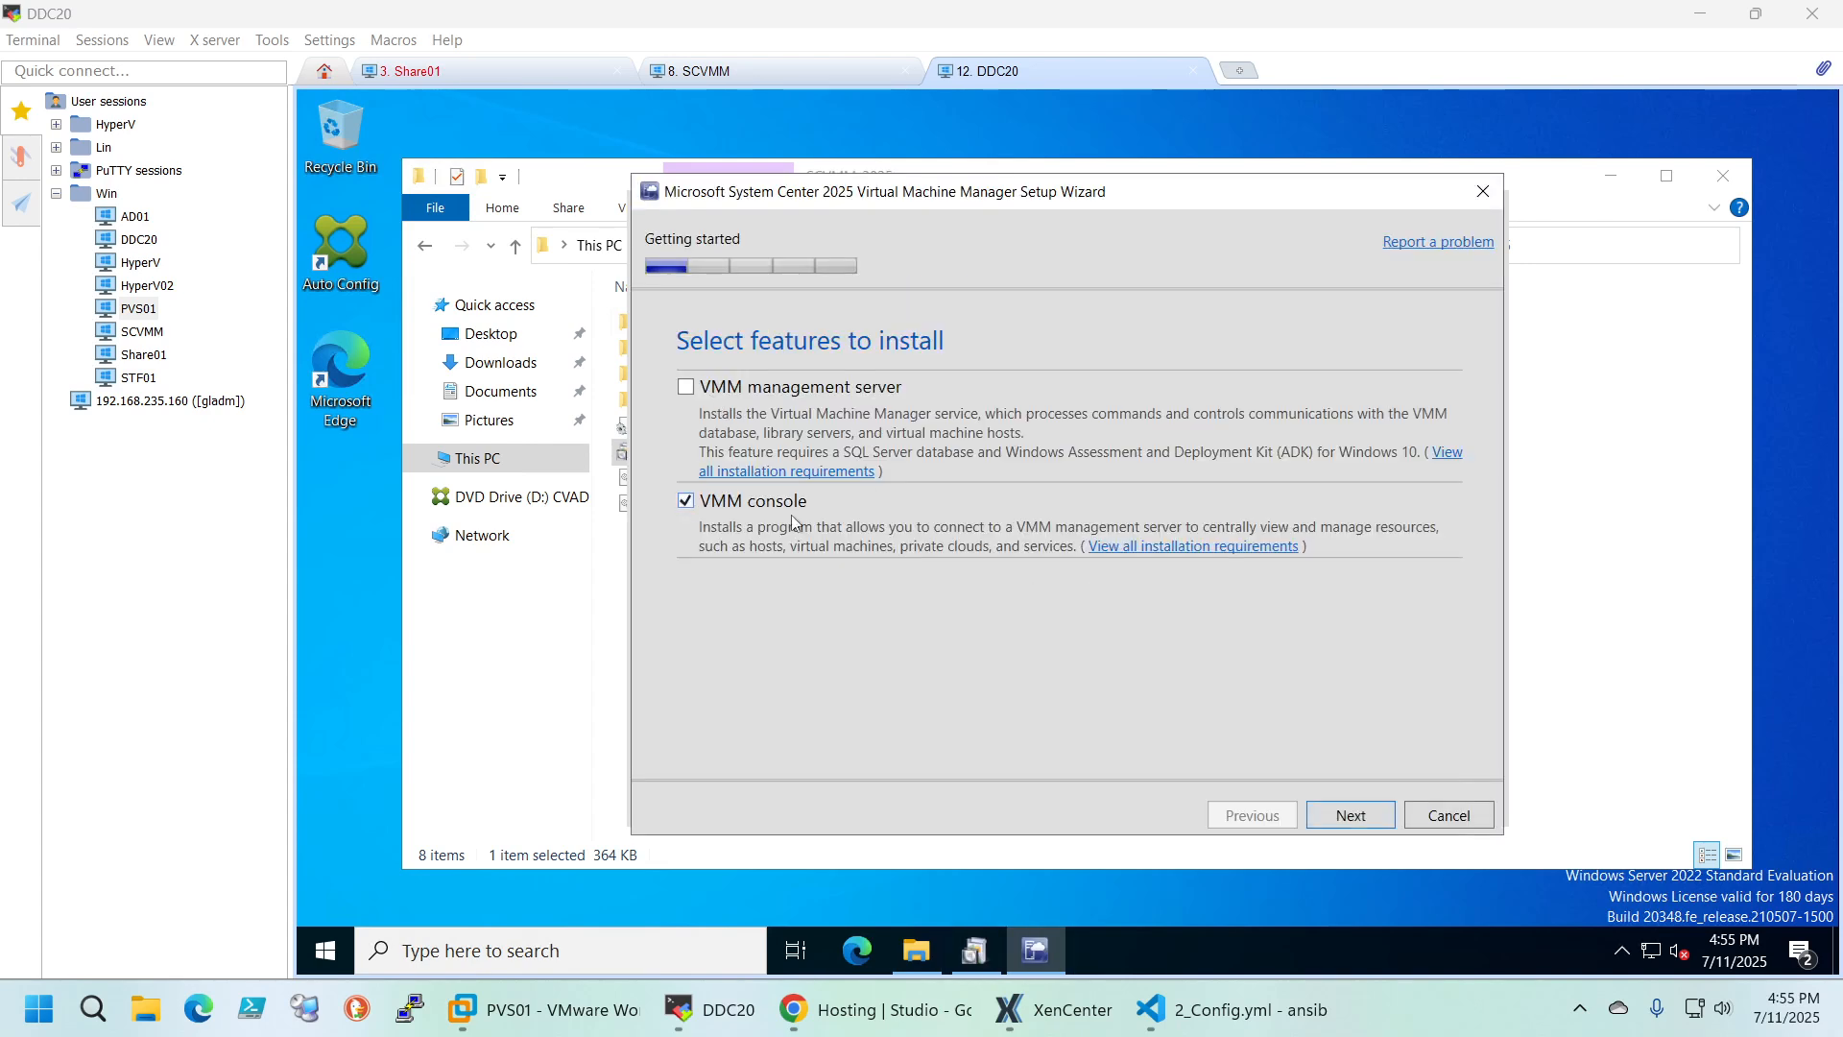
pyautogui.click(1344, 818)
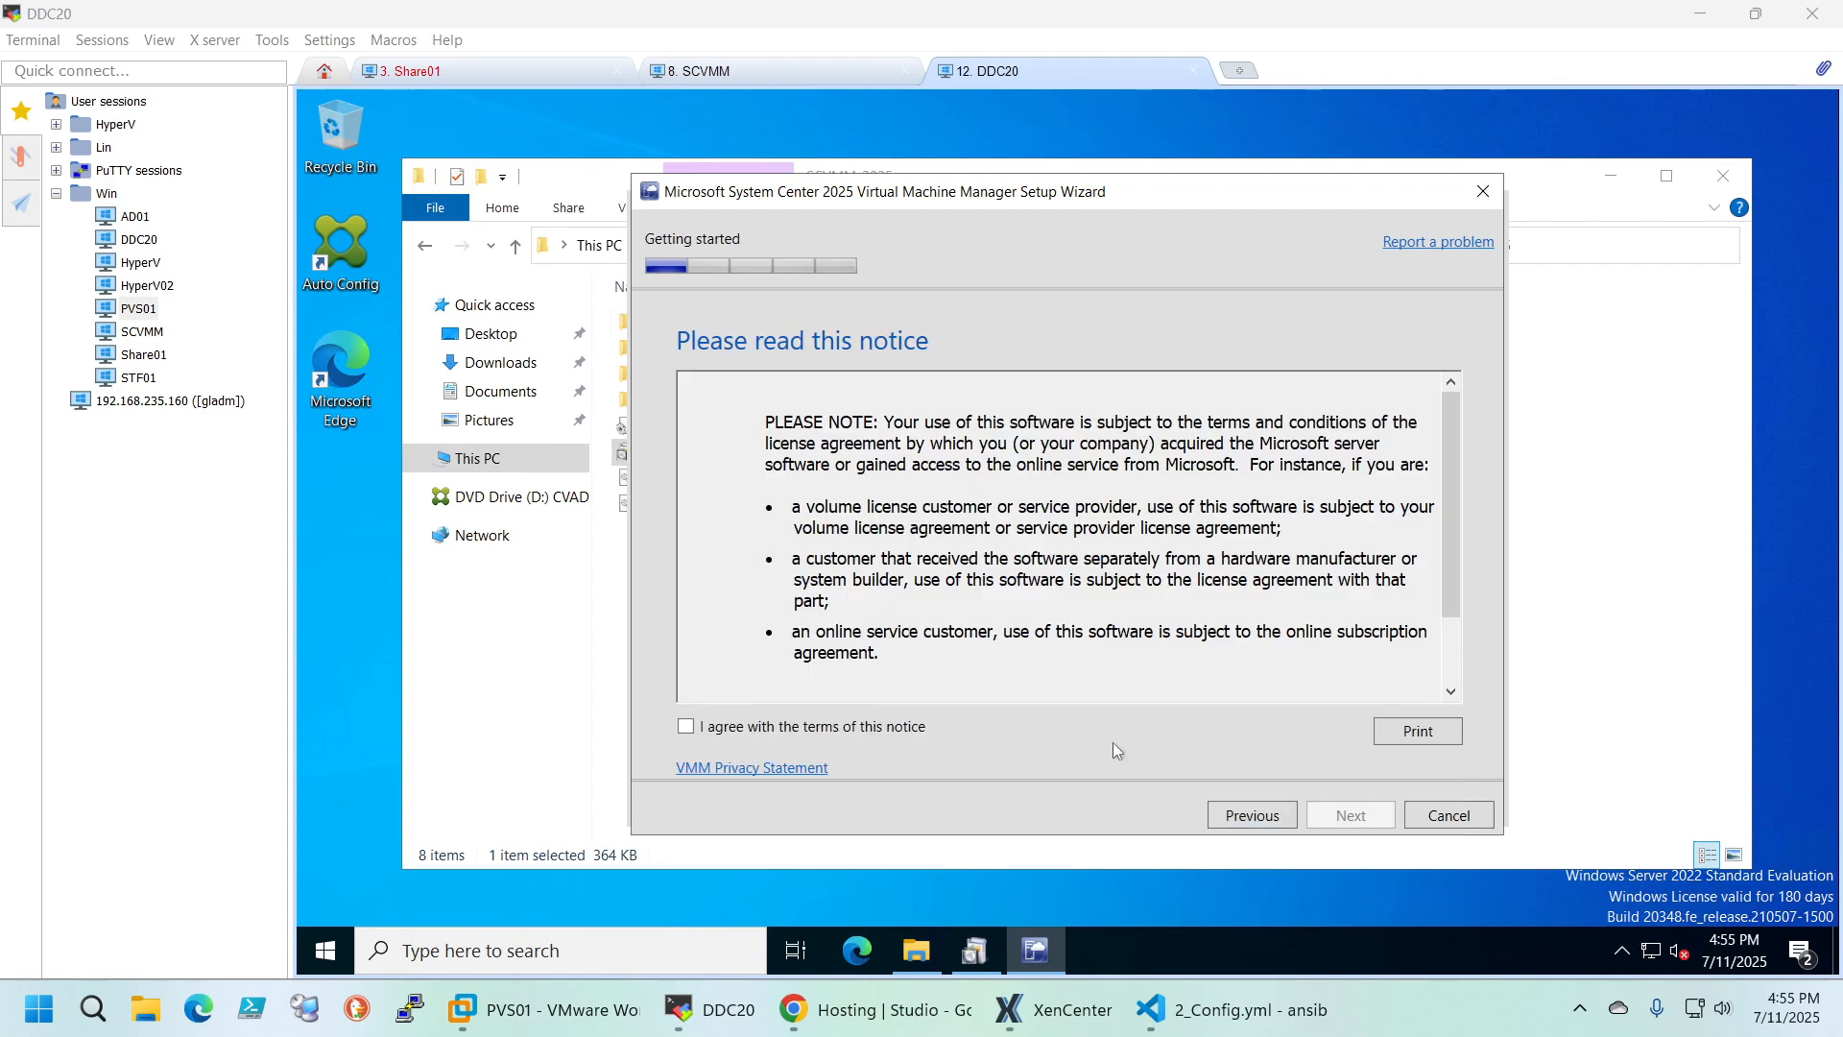
pyautogui.click(728, 728)
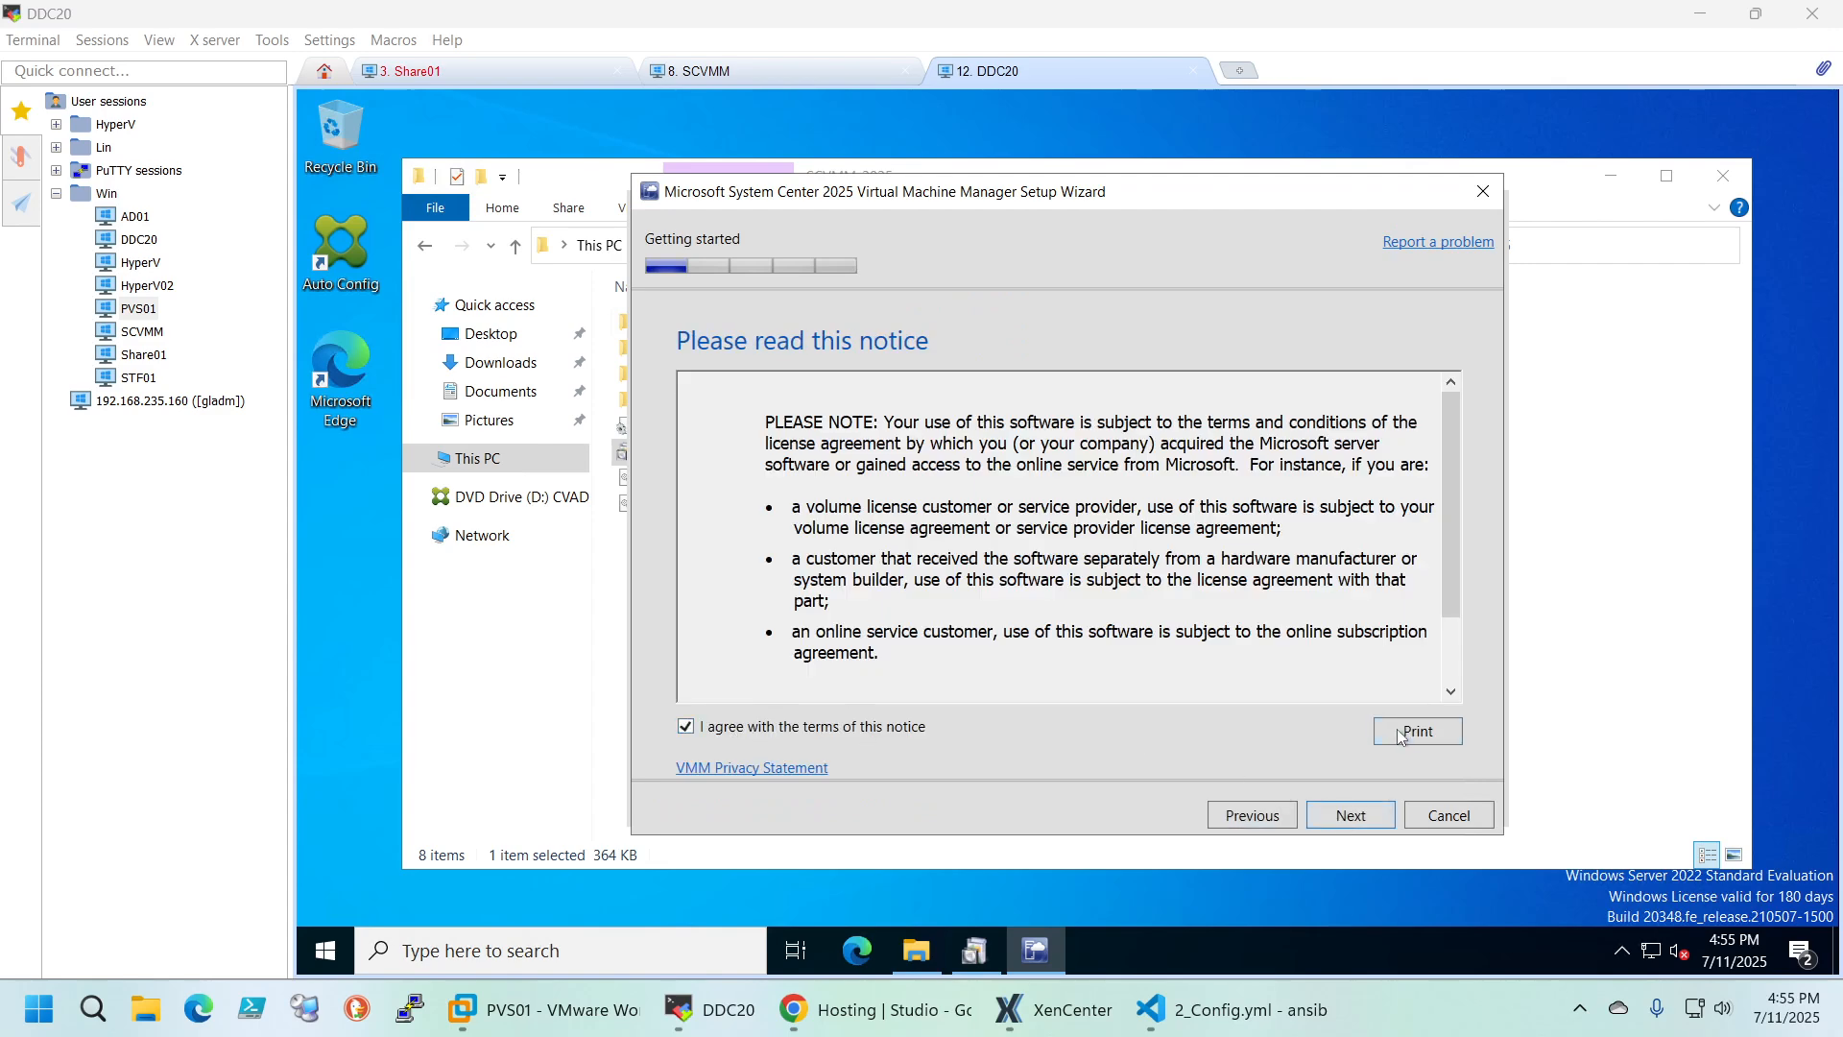
pyautogui.click(1350, 815)
pyautogui.click(1351, 815)
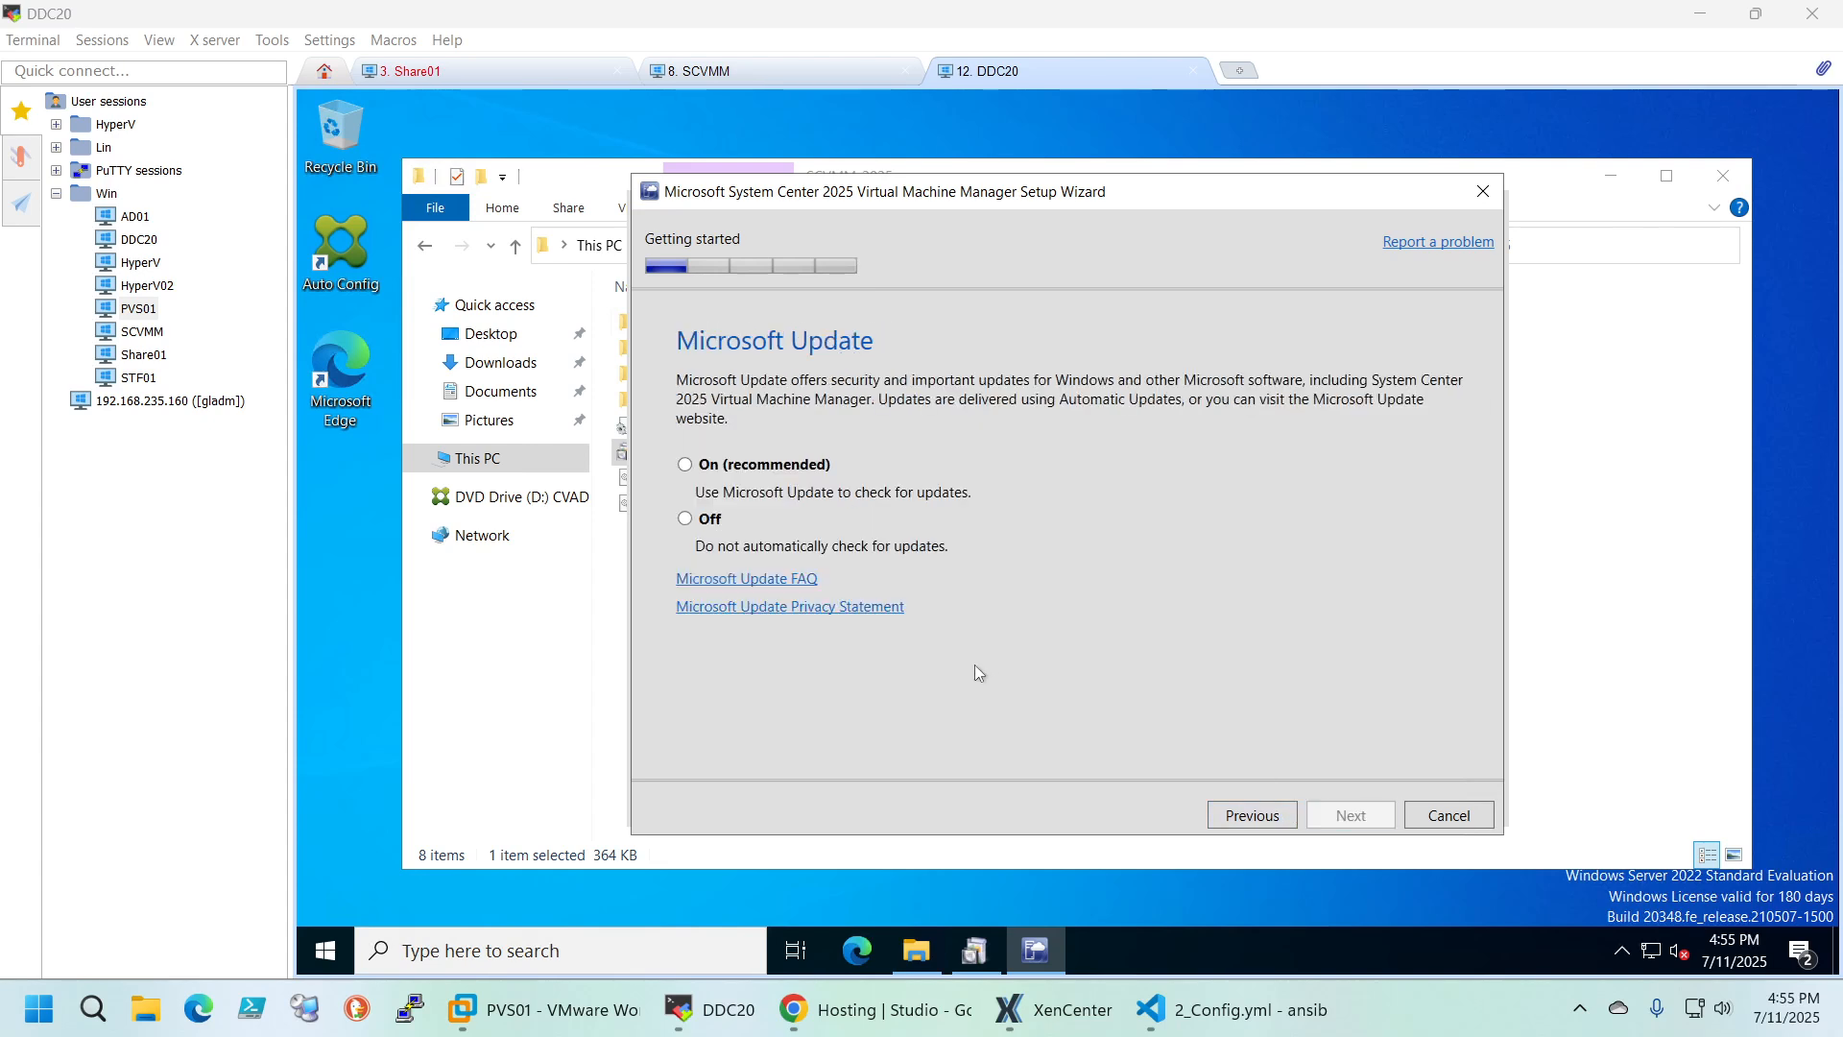
# - Turn Microsoft Update off, accept the default installation location and port 8100, and install the VMM console
pyautogui.click(686, 520)
pyautogui.click(1344, 815)
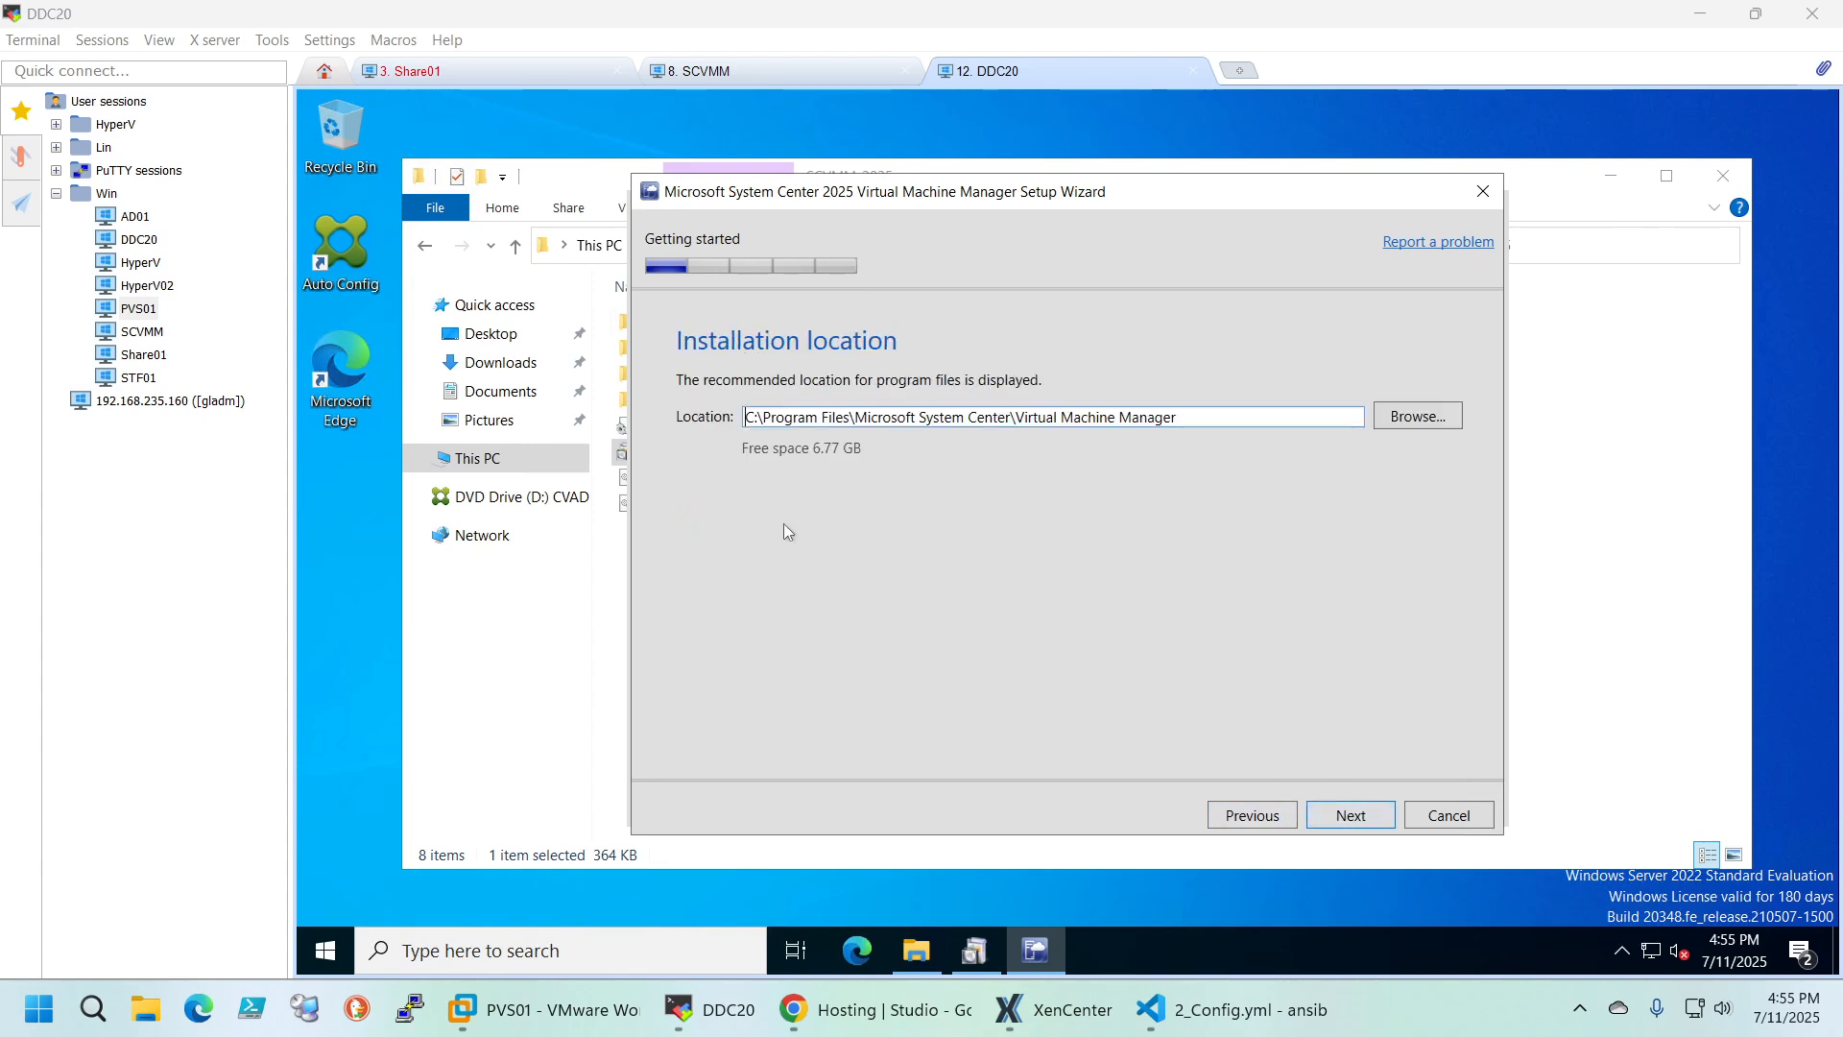
pyautogui.click(1354, 815)
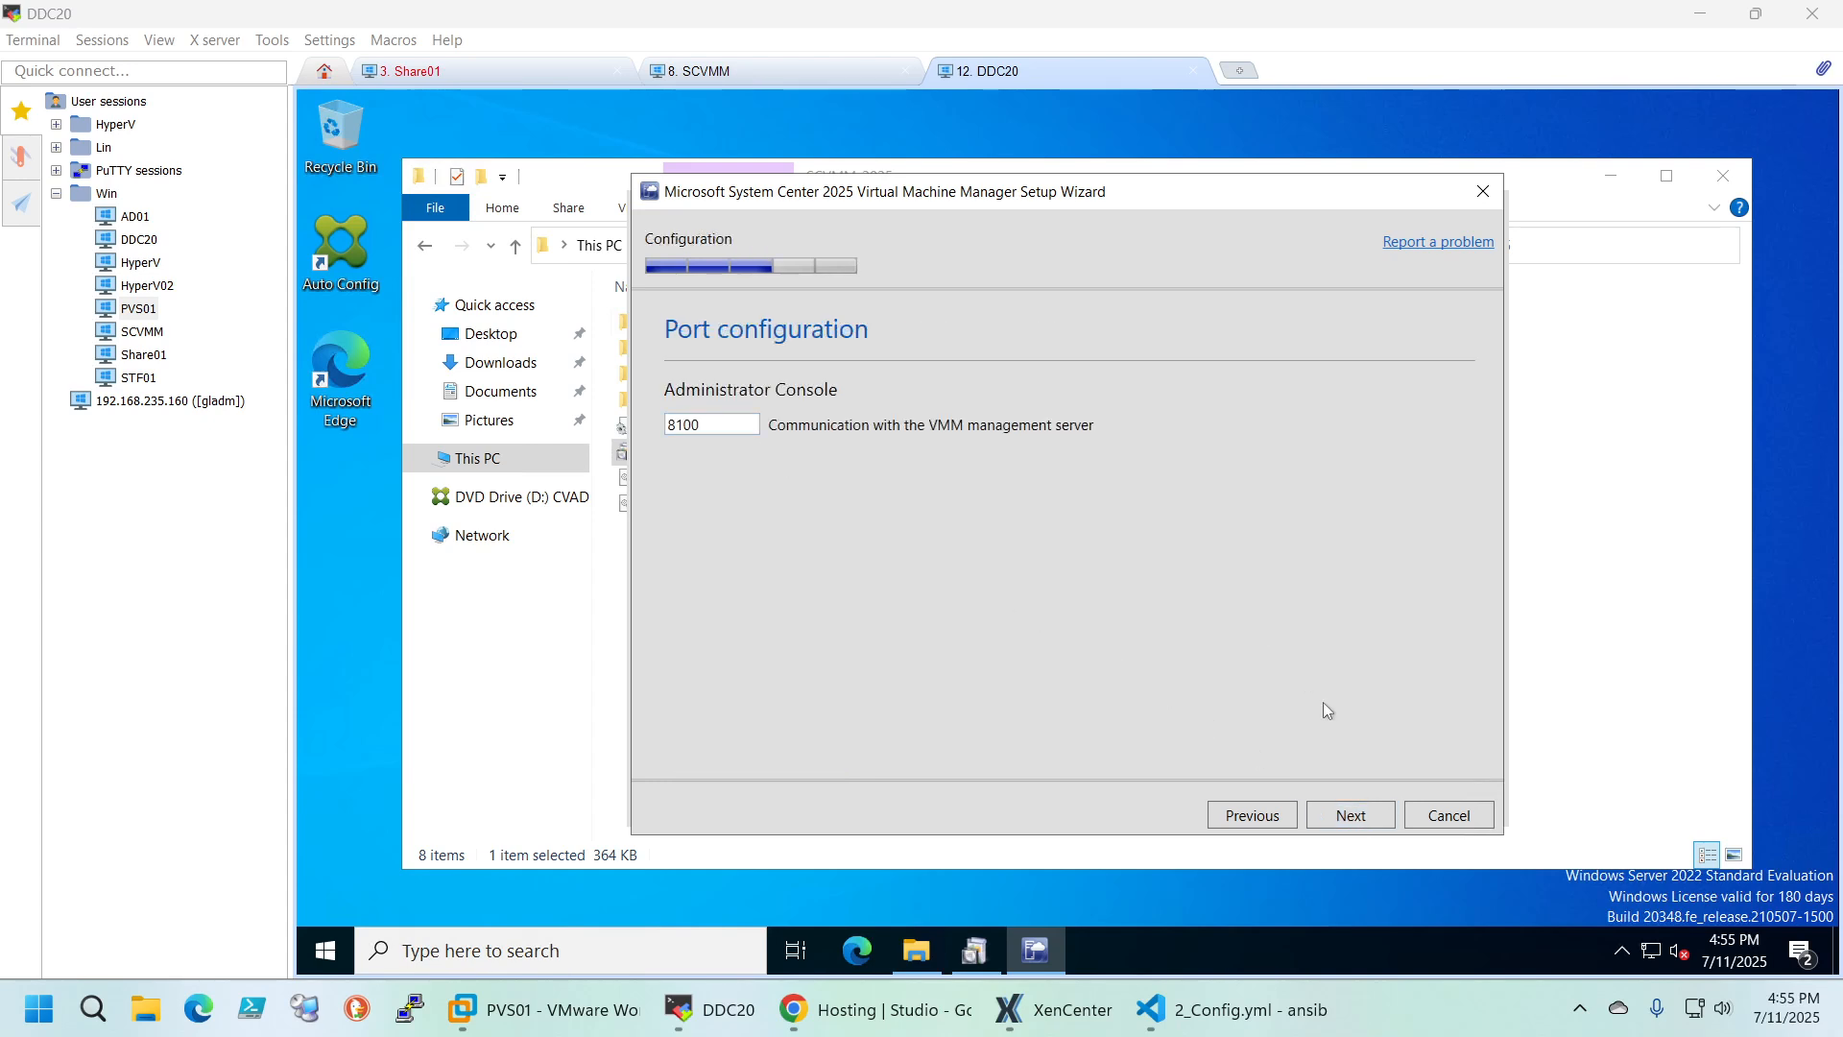
pyautogui.click(1342, 809)
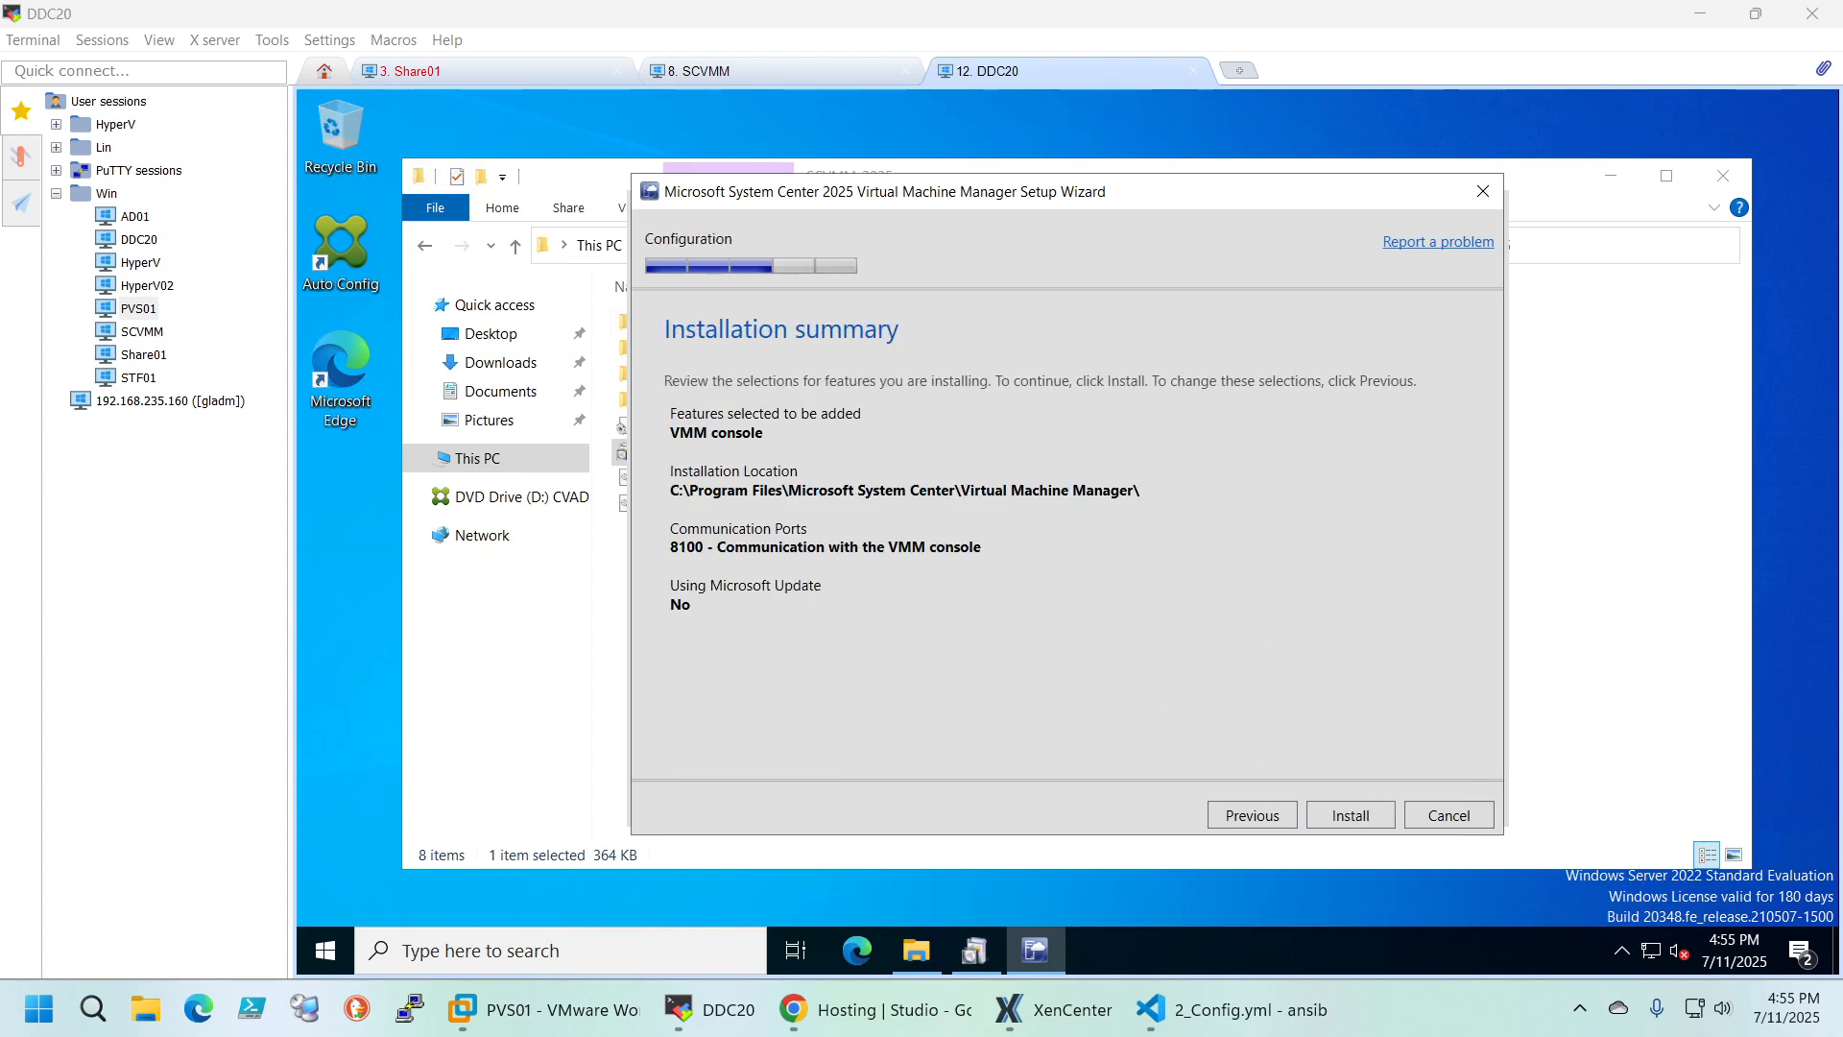
pyautogui.click(1352, 813)
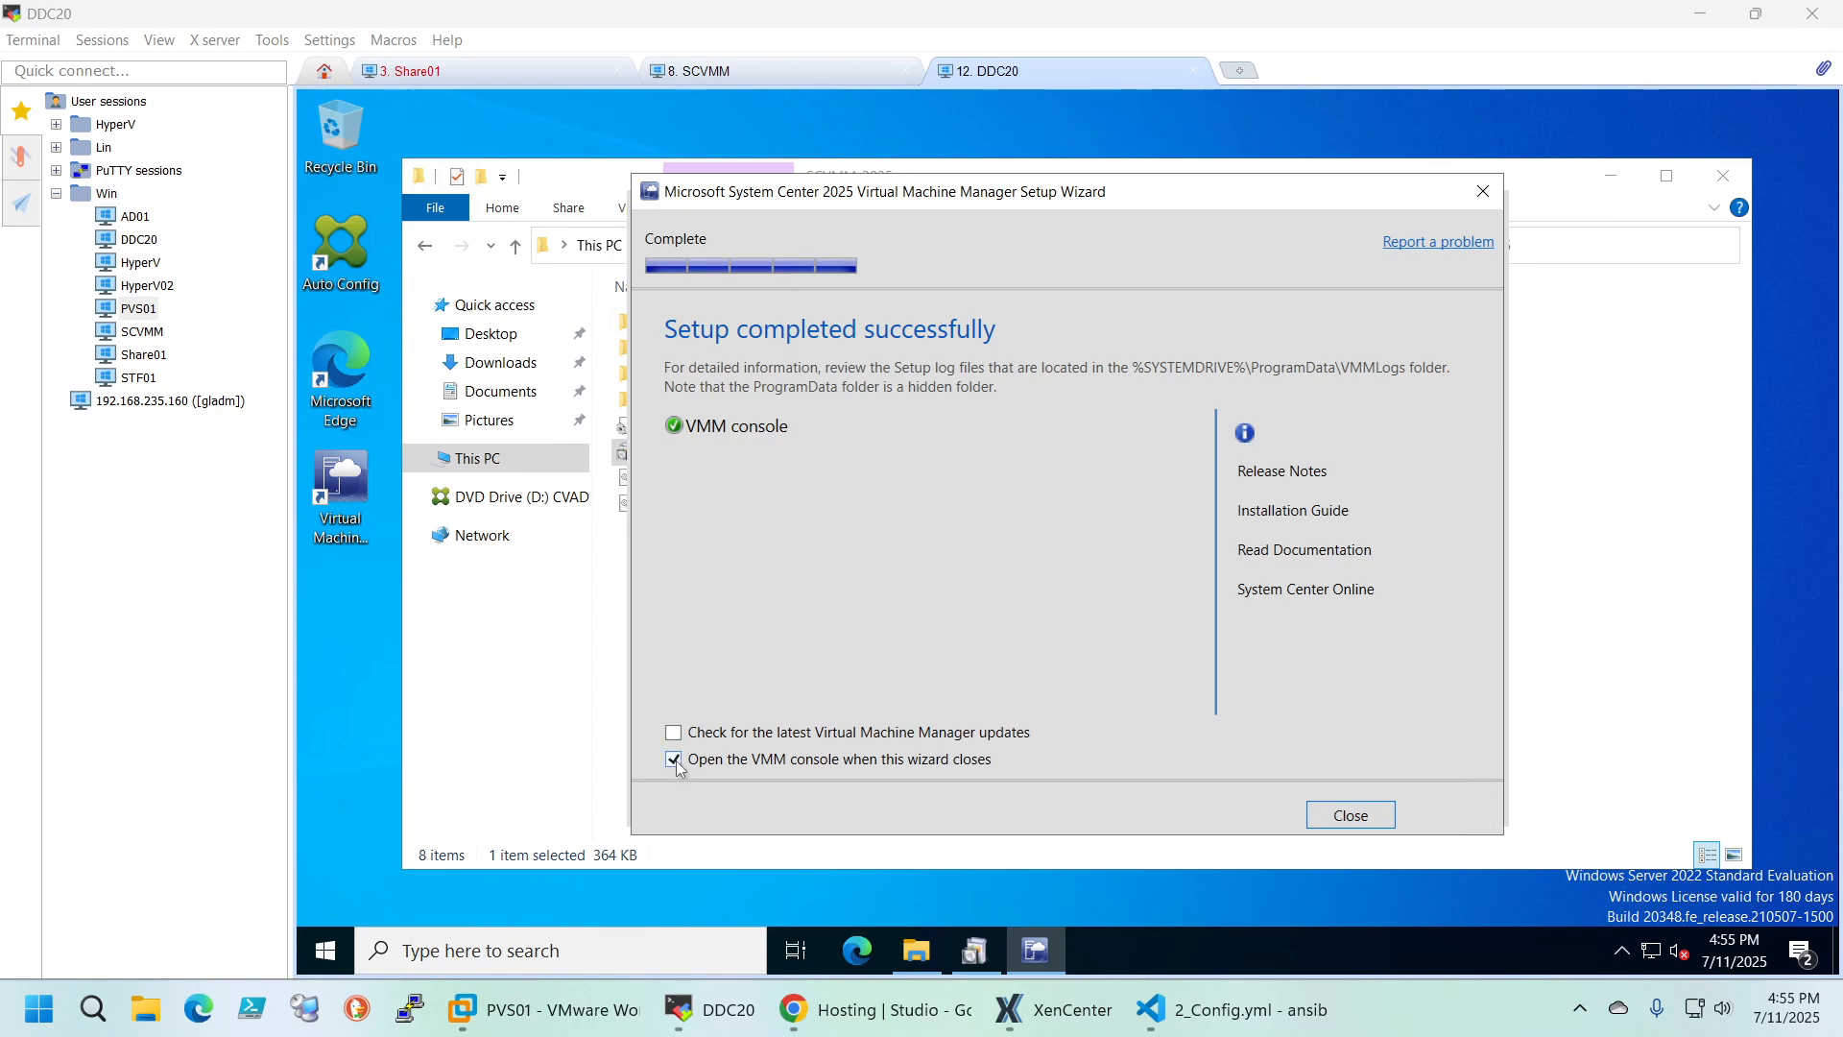
# - Finish the setup wizard without opening the VMM console, and close the installer and the SCVMM_2025 folder
pyautogui.click(1352, 817)
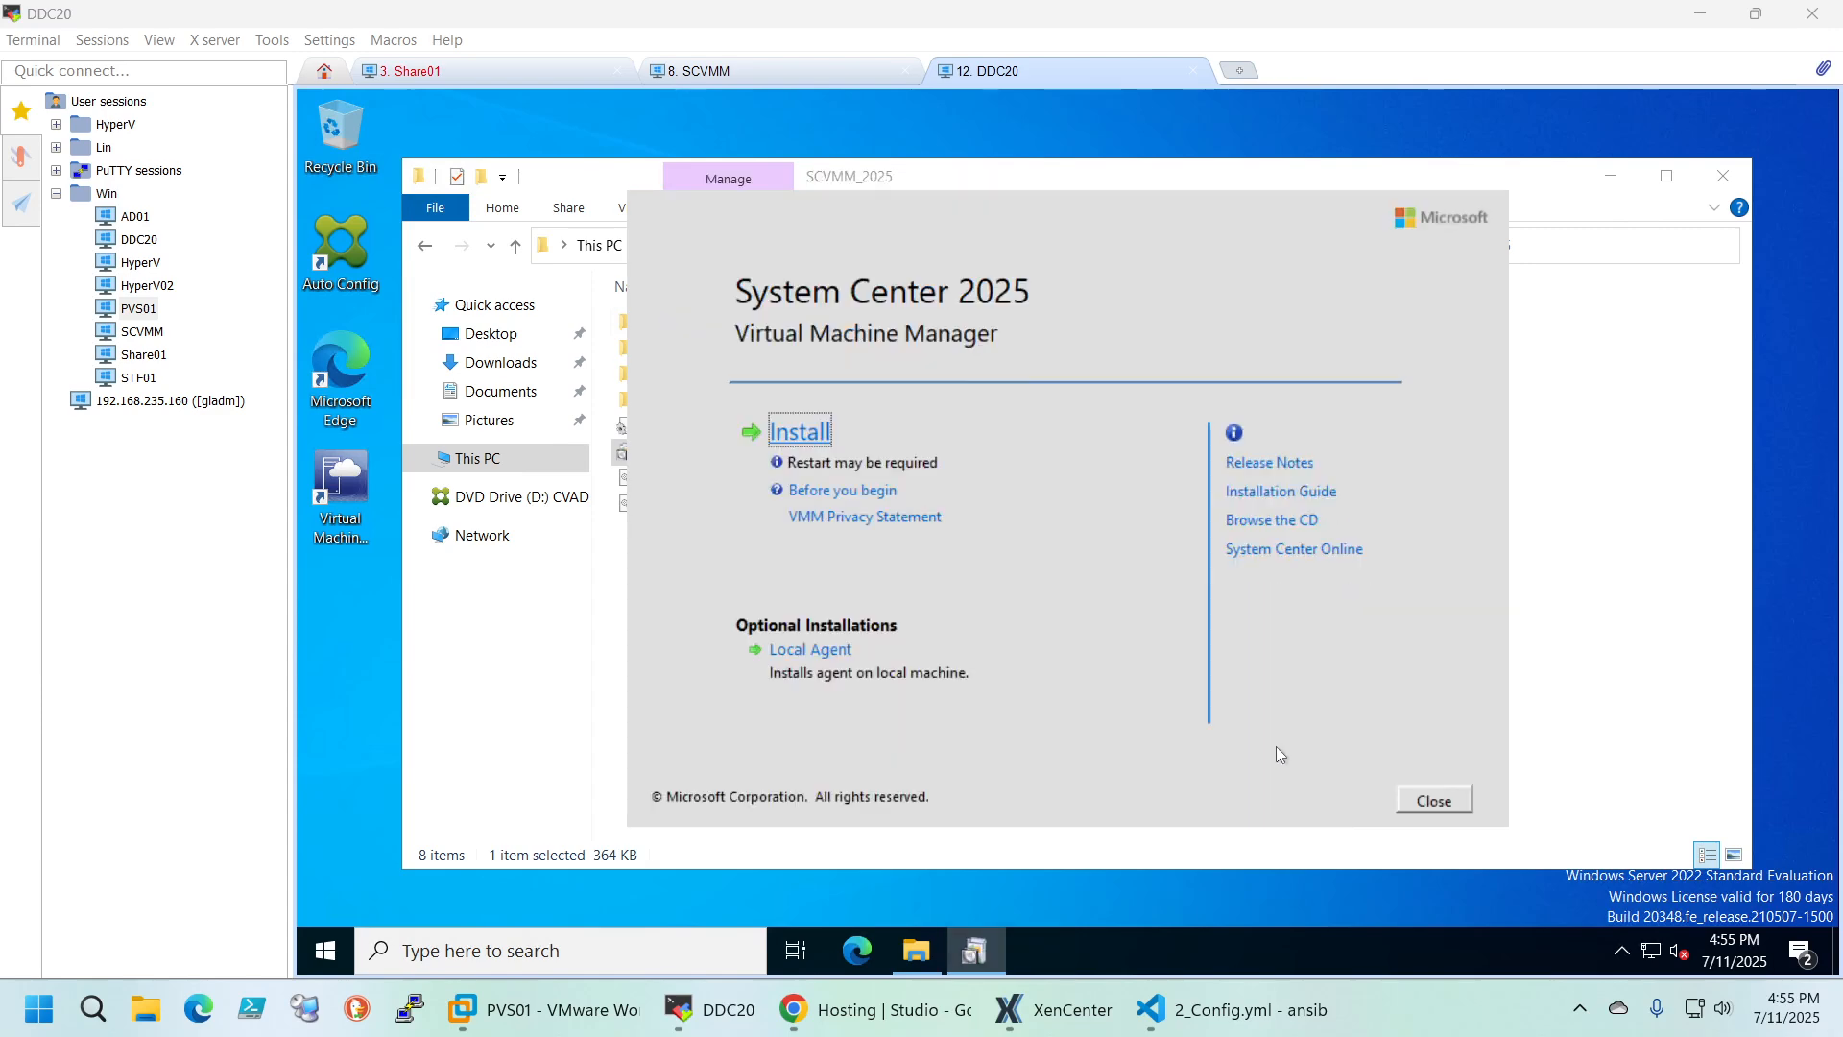
pyautogui.click(1435, 801)
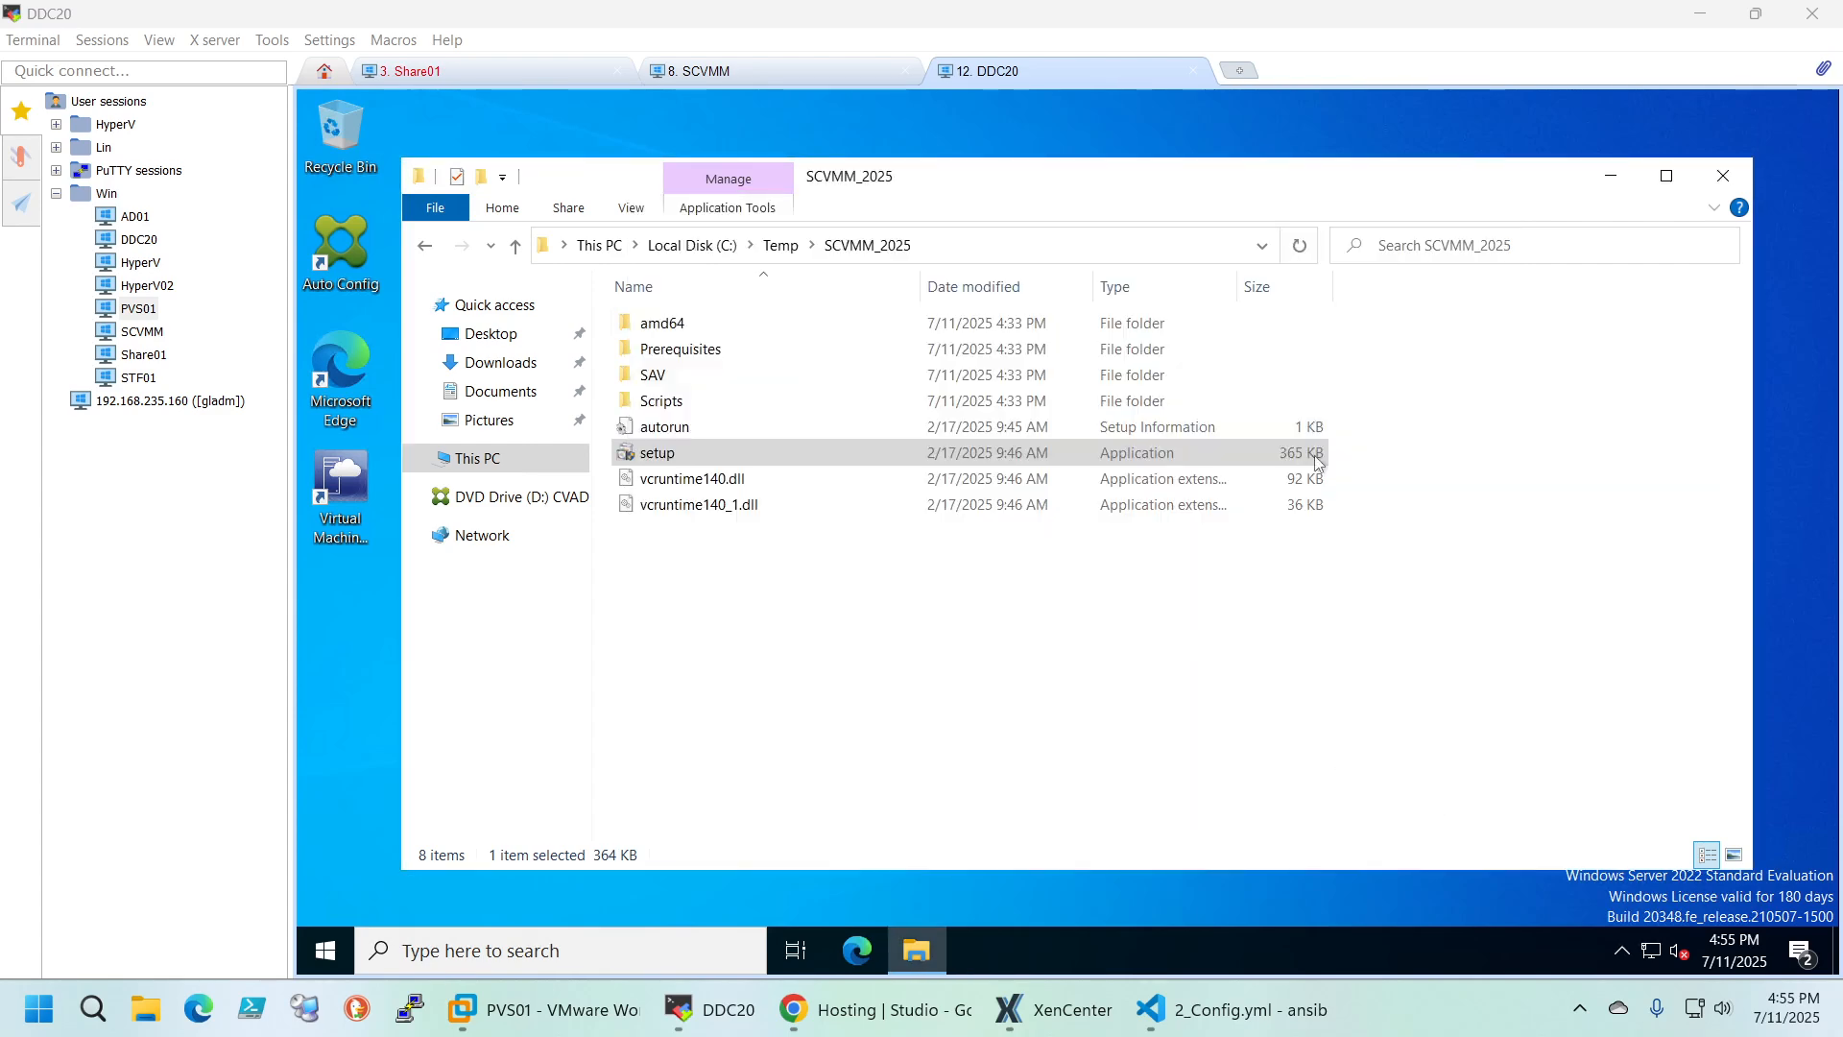
pyautogui.click(1723, 176)
# - Restart the DDC20 server, giving Other (Planned) as the reason
pyautogui.click(327, 951)
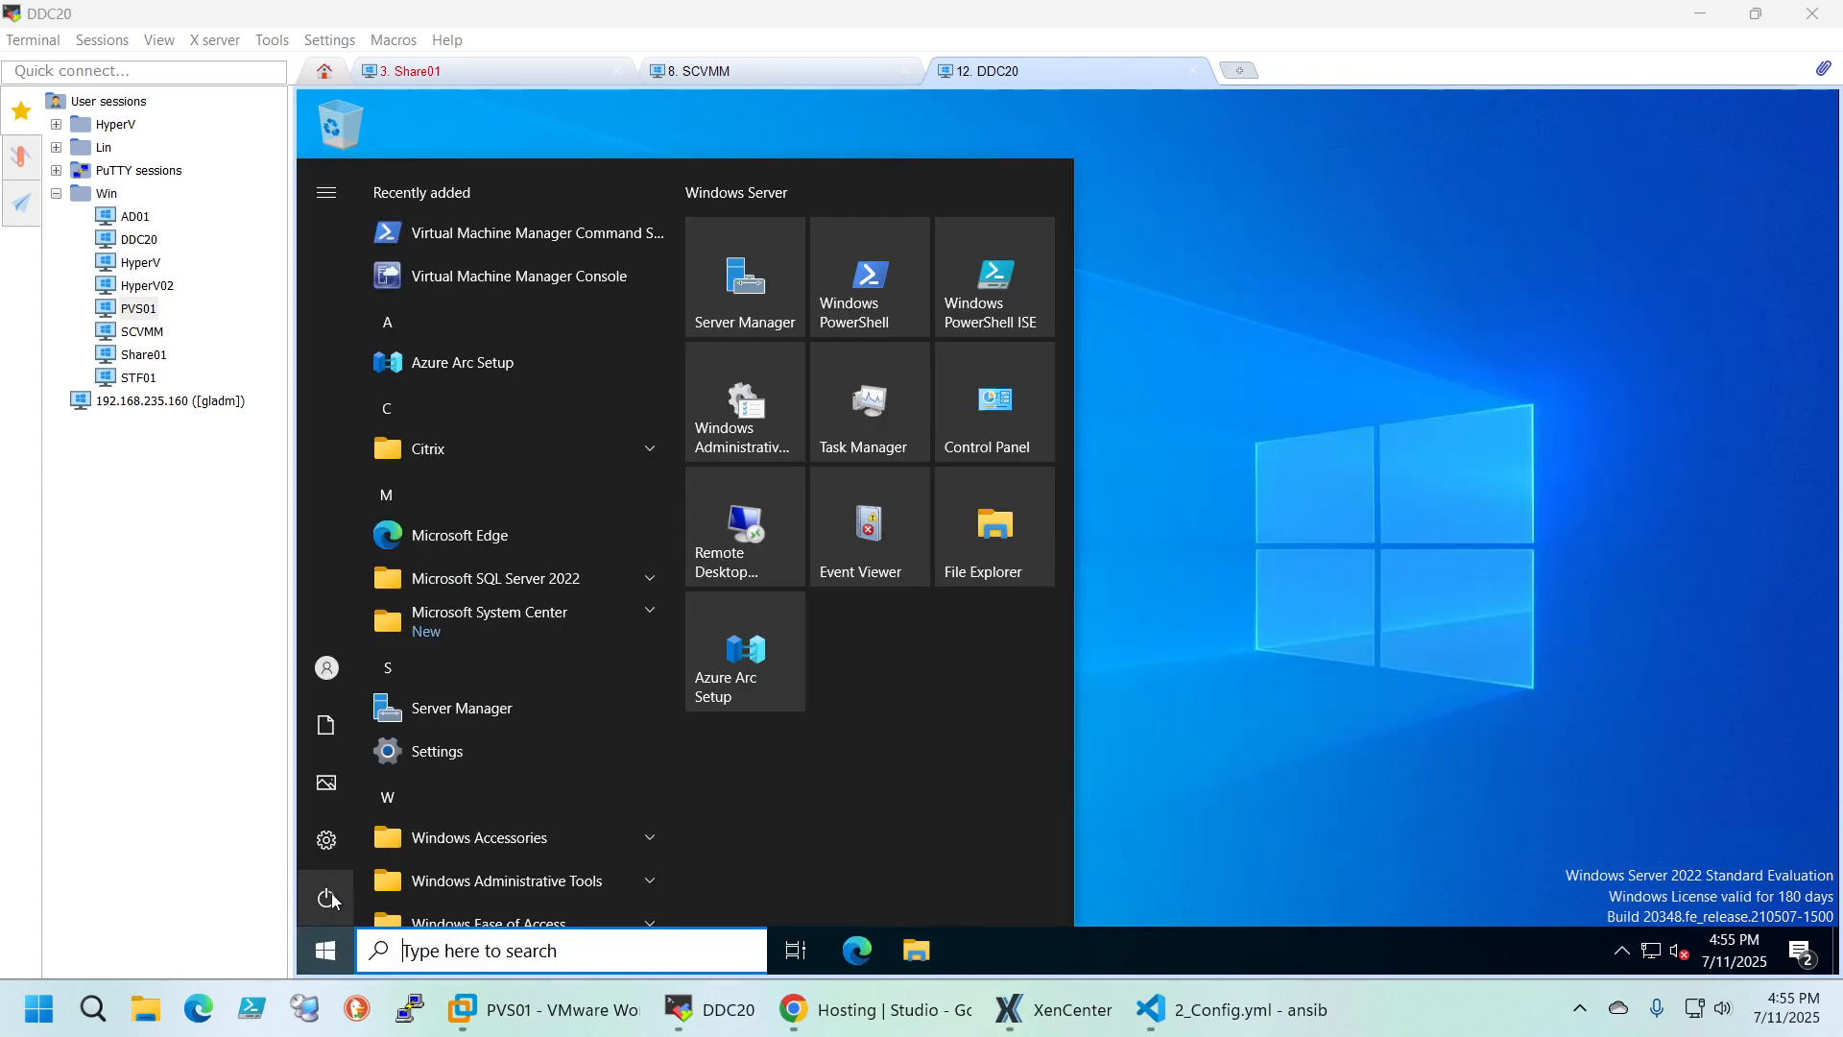
pyautogui.click(328, 895)
pyautogui.click(365, 841)
pyautogui.click(427, 787)
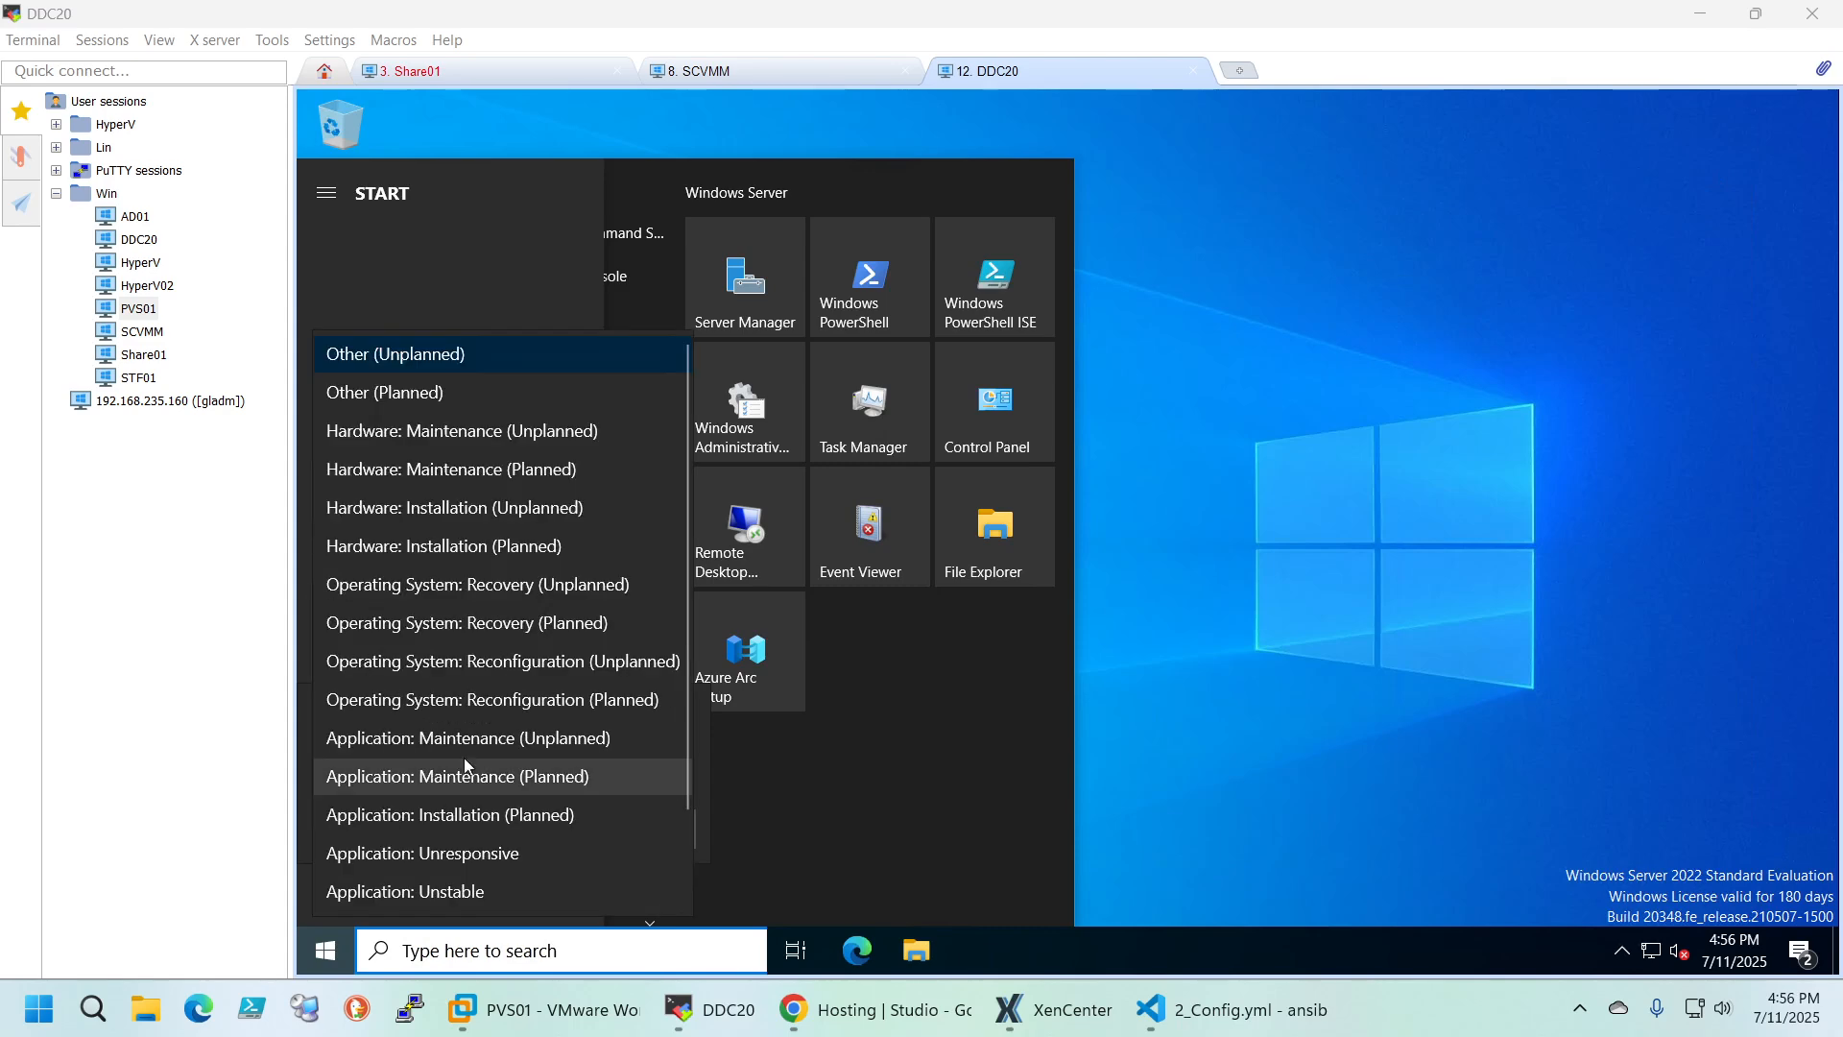
pyautogui.click(430, 393)
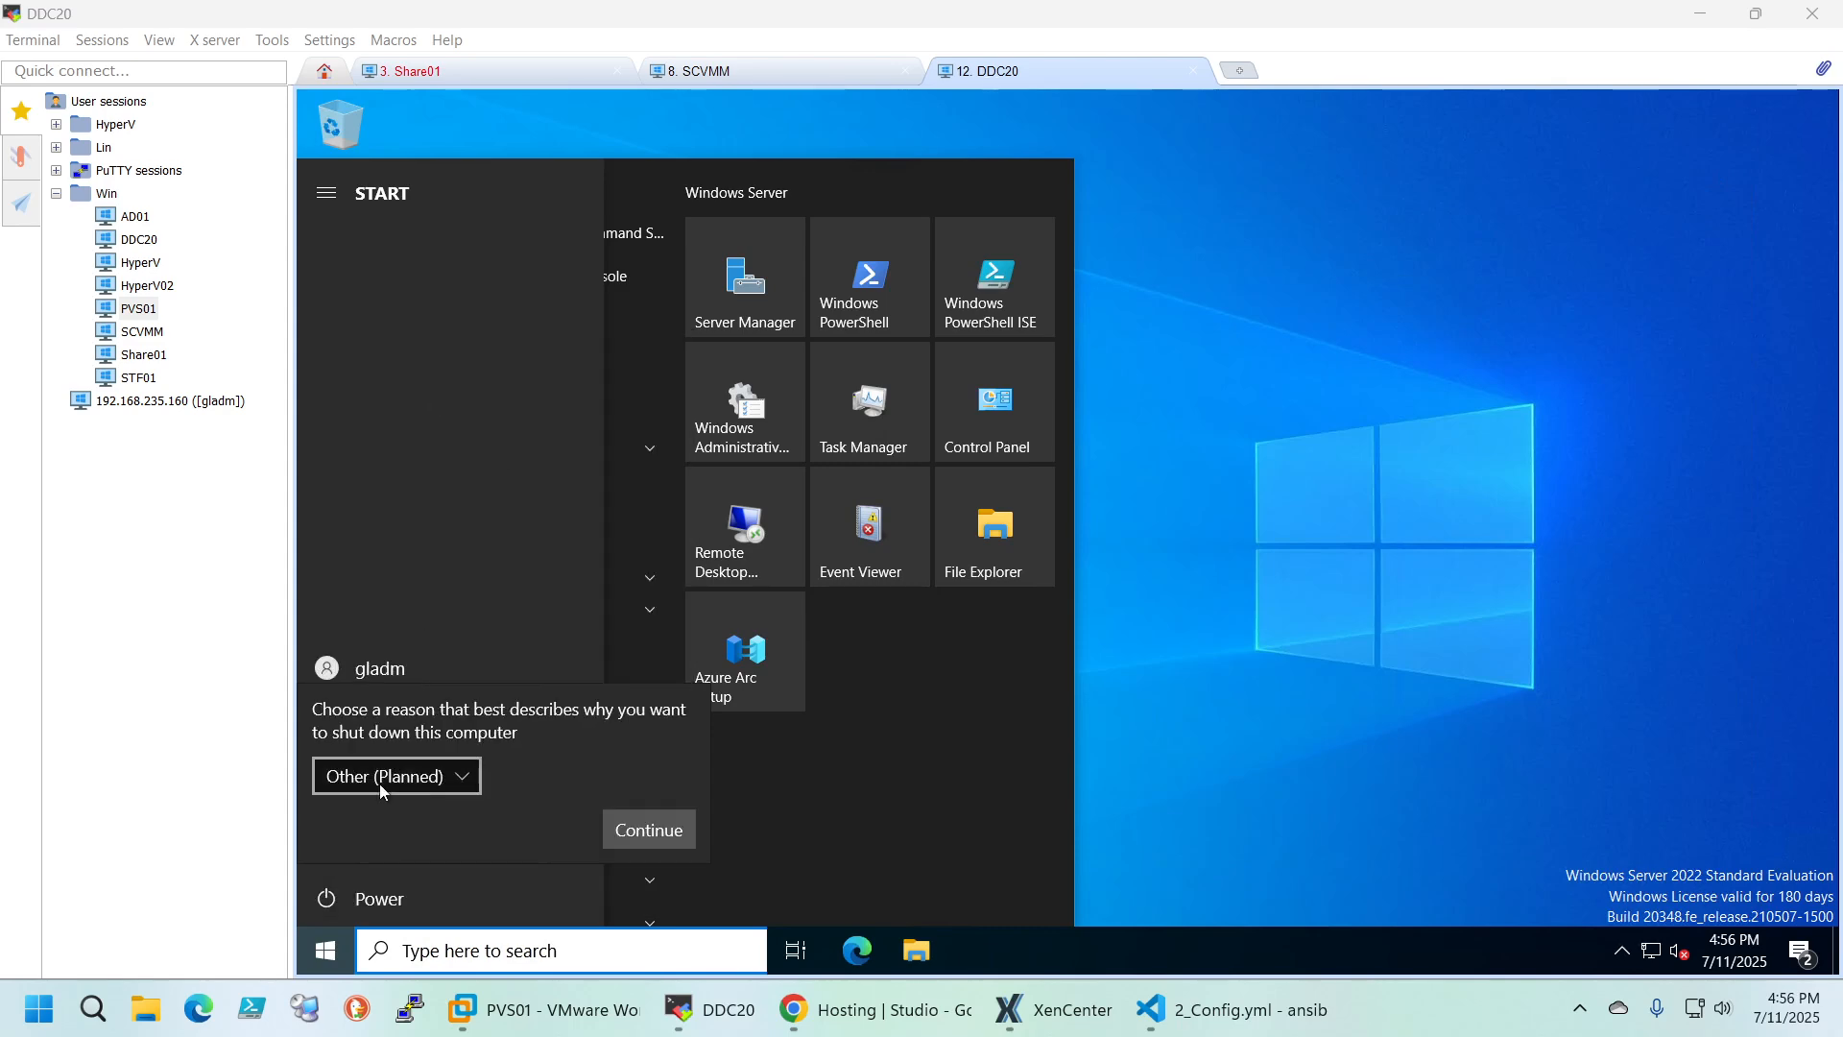
pyautogui.click(643, 831)
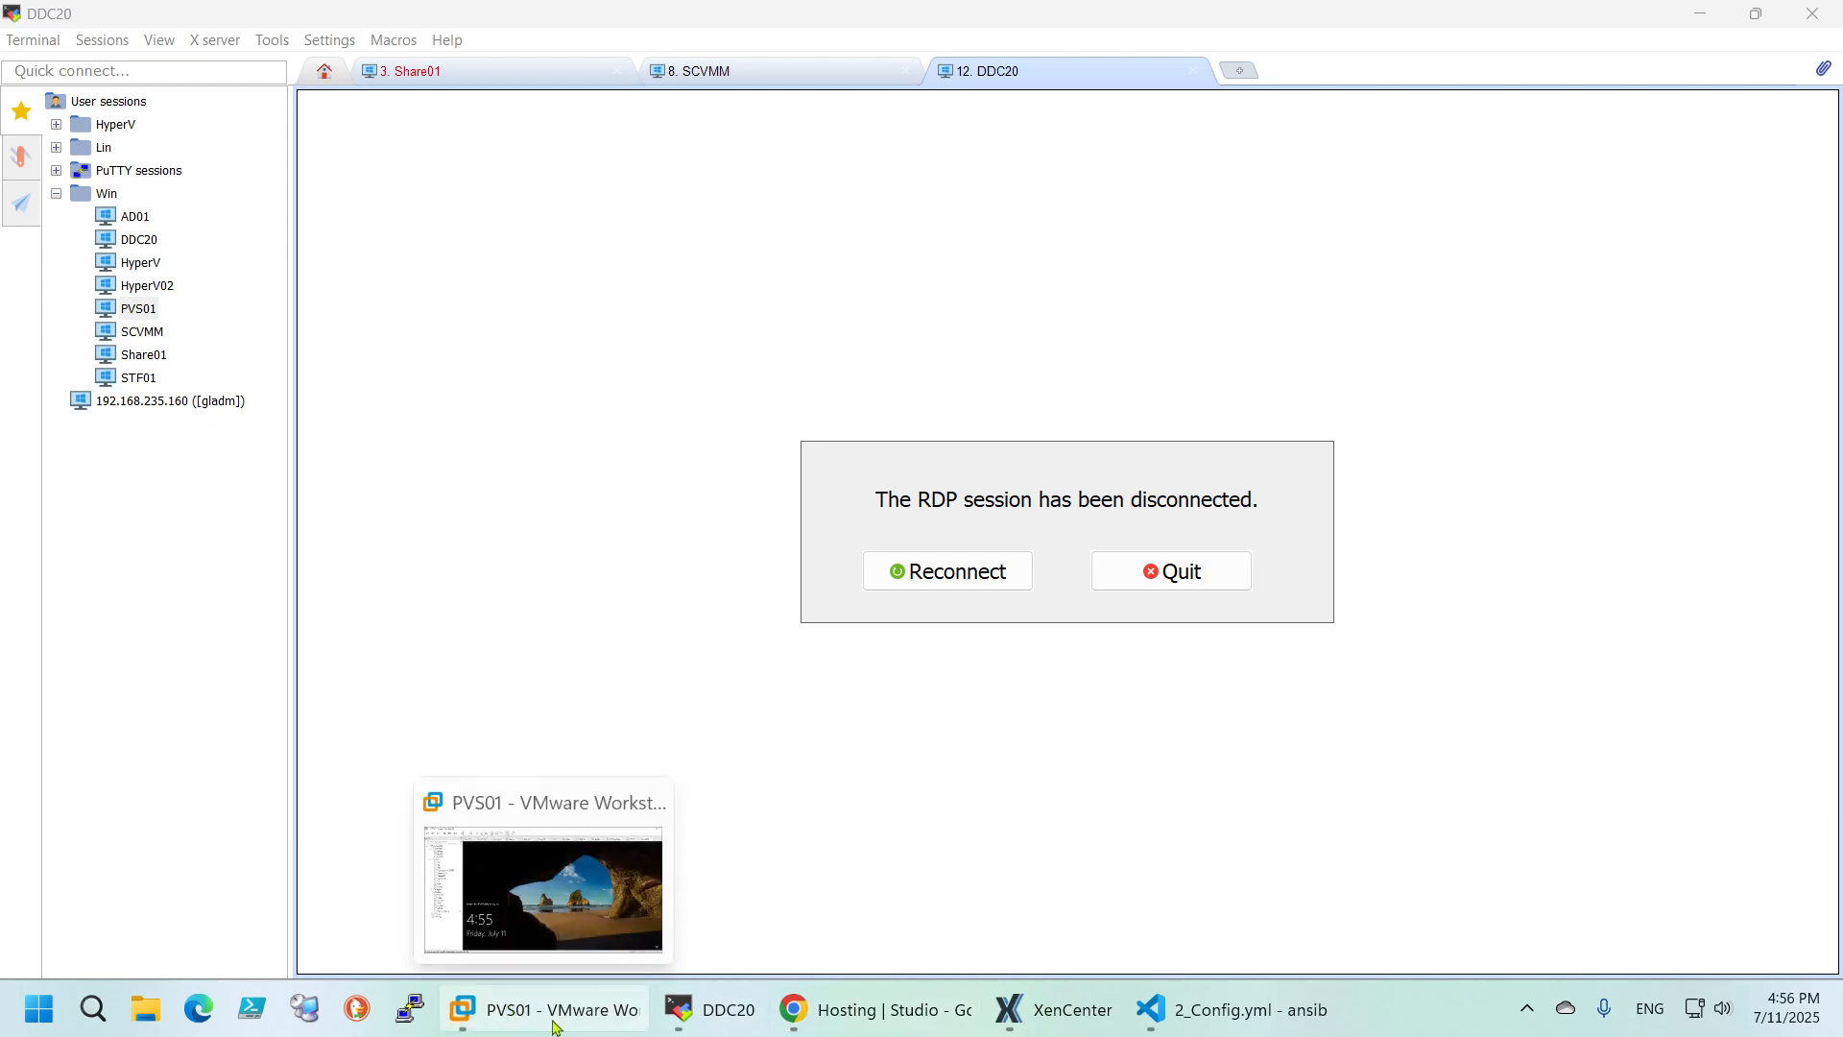
# - Switch to VMware Workstation and watch the restart on the DDC20 virtual machine's console
pyautogui.click(509, 1011)
pyautogui.click(118, 527)
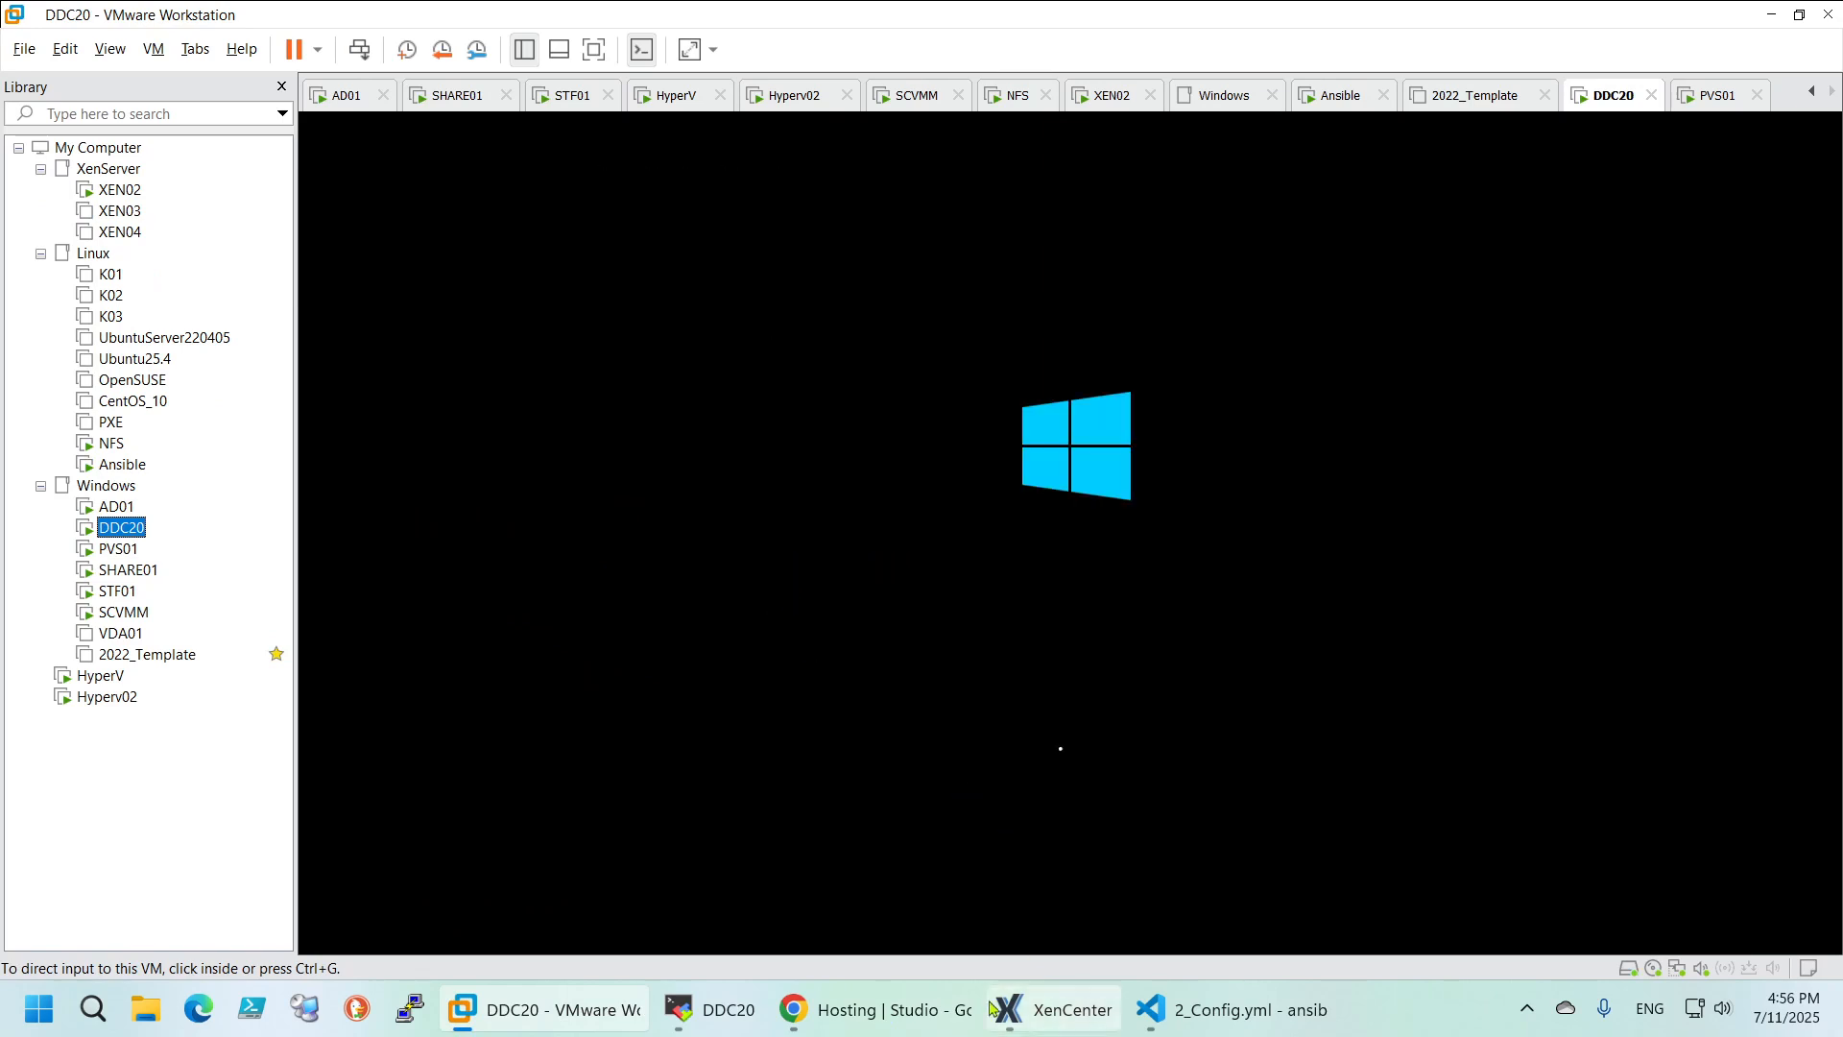
pyautogui.click(1028, 1020)
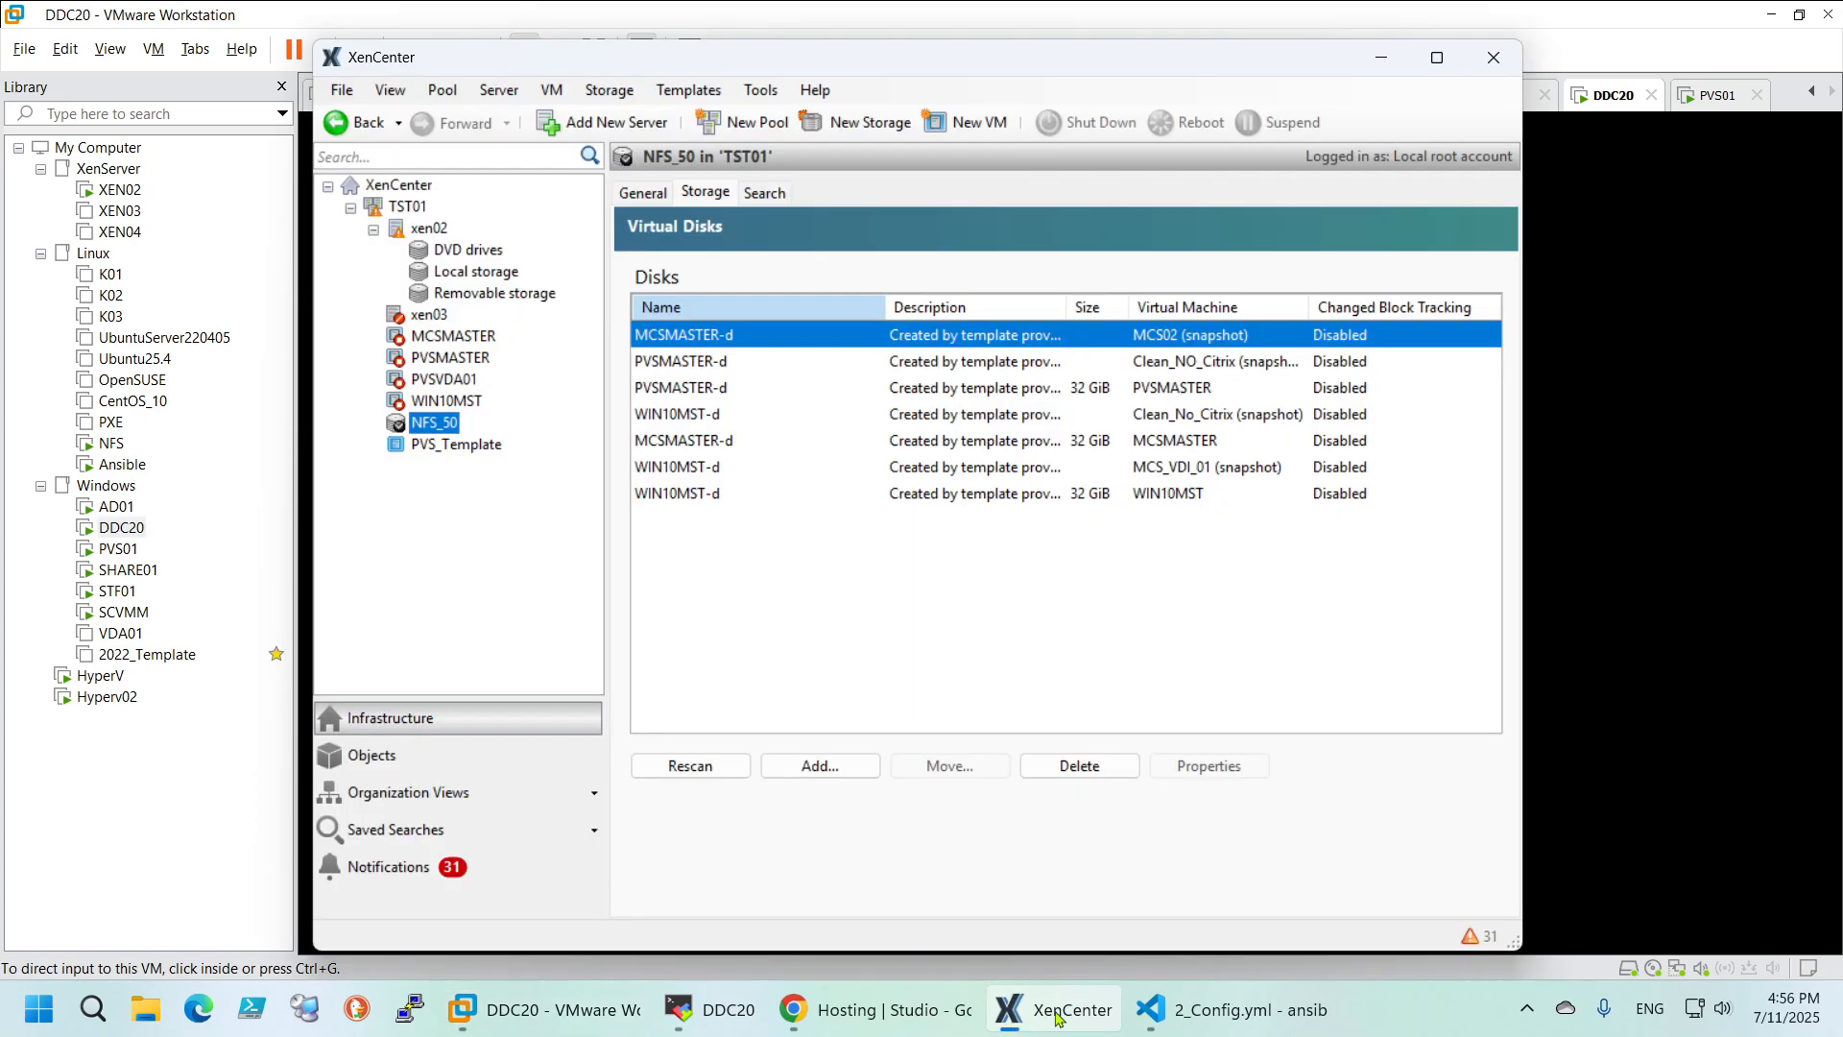
pyautogui.click(1382, 58)
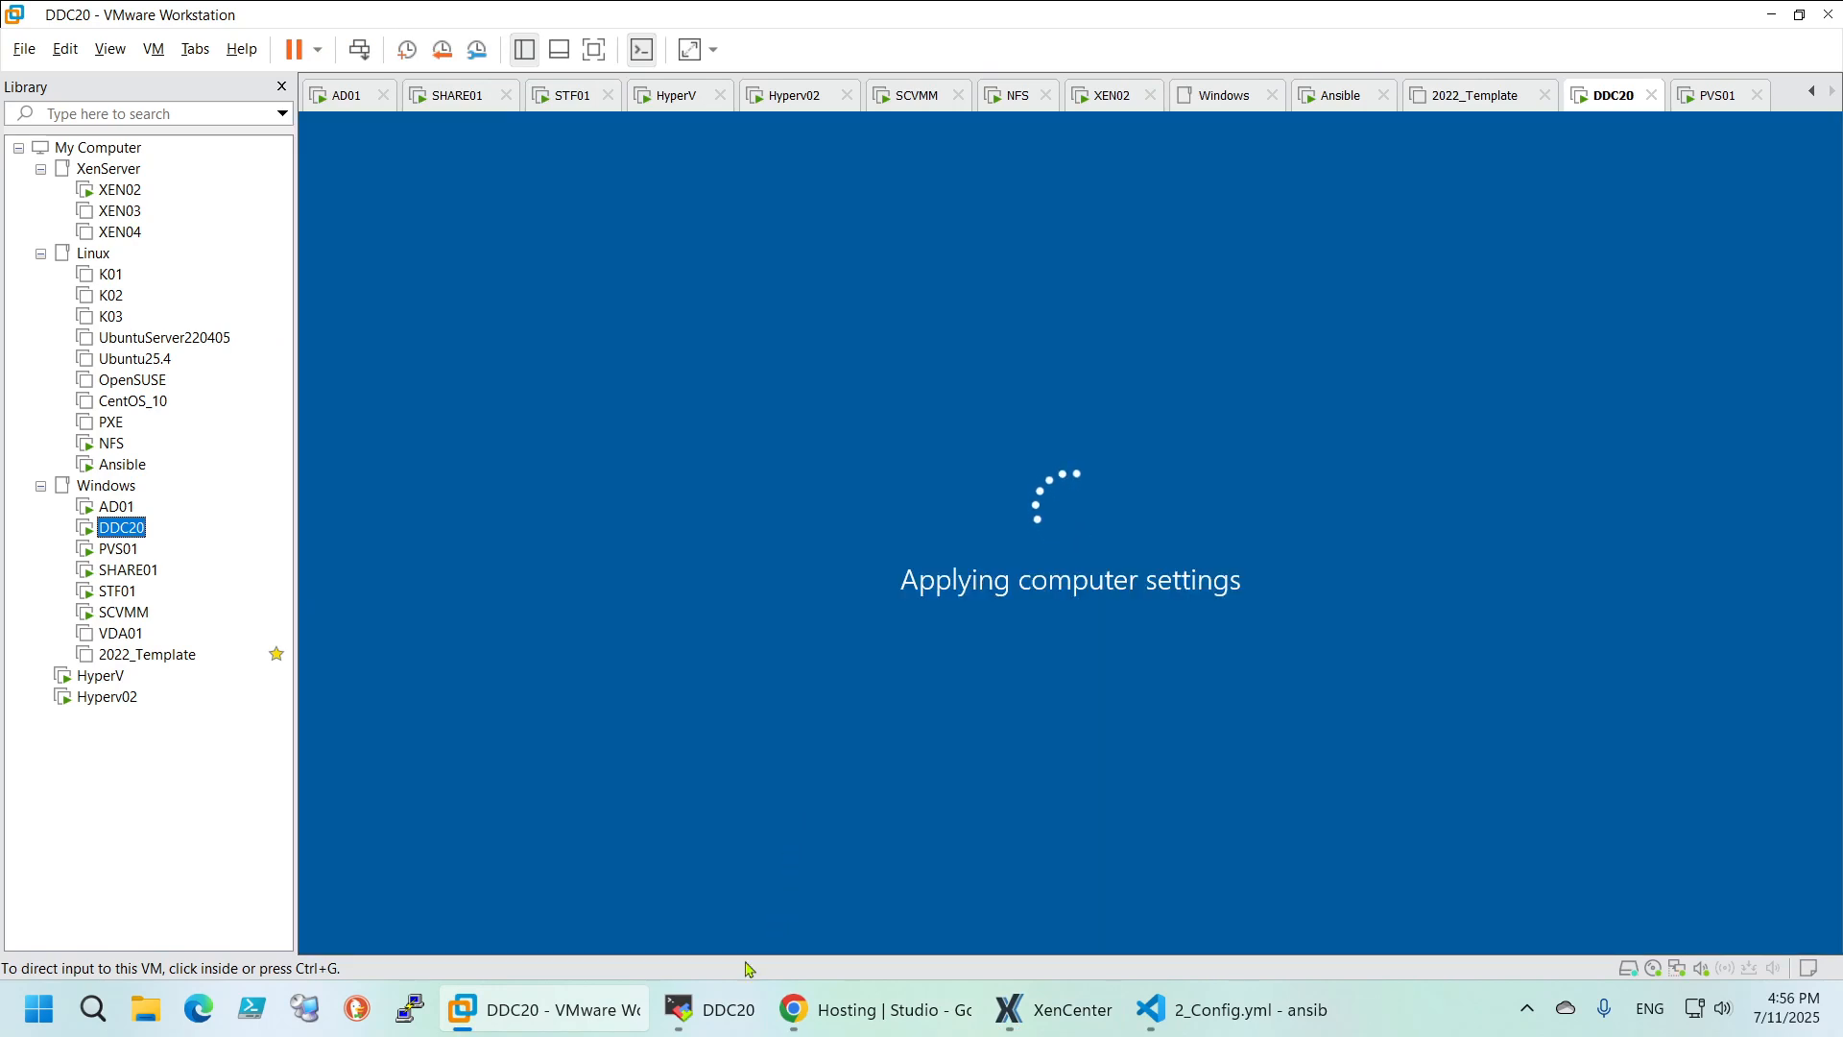
# - Dismiss the error in Citrix Studio's connection wizard, recheck DDC20's restart in VMware Workstation, and return to the wizard
pyautogui.click(793, 1010)
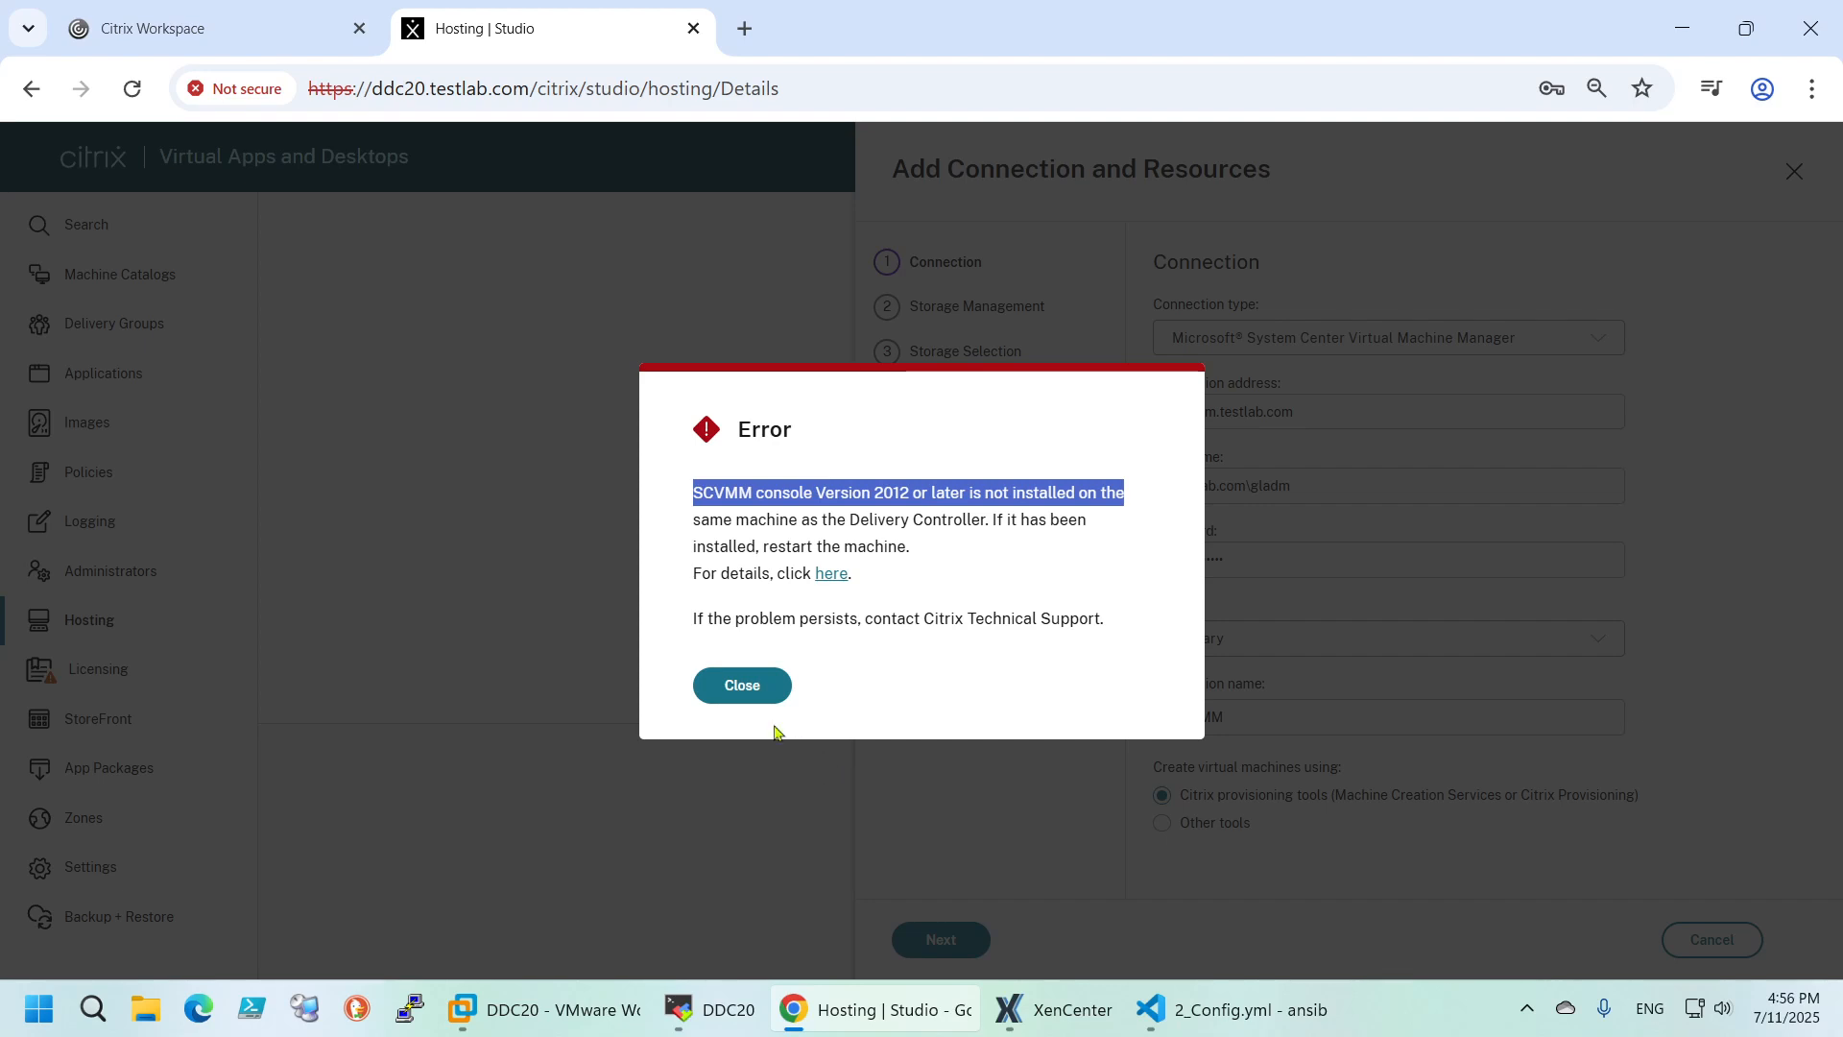
pyautogui.click(740, 687)
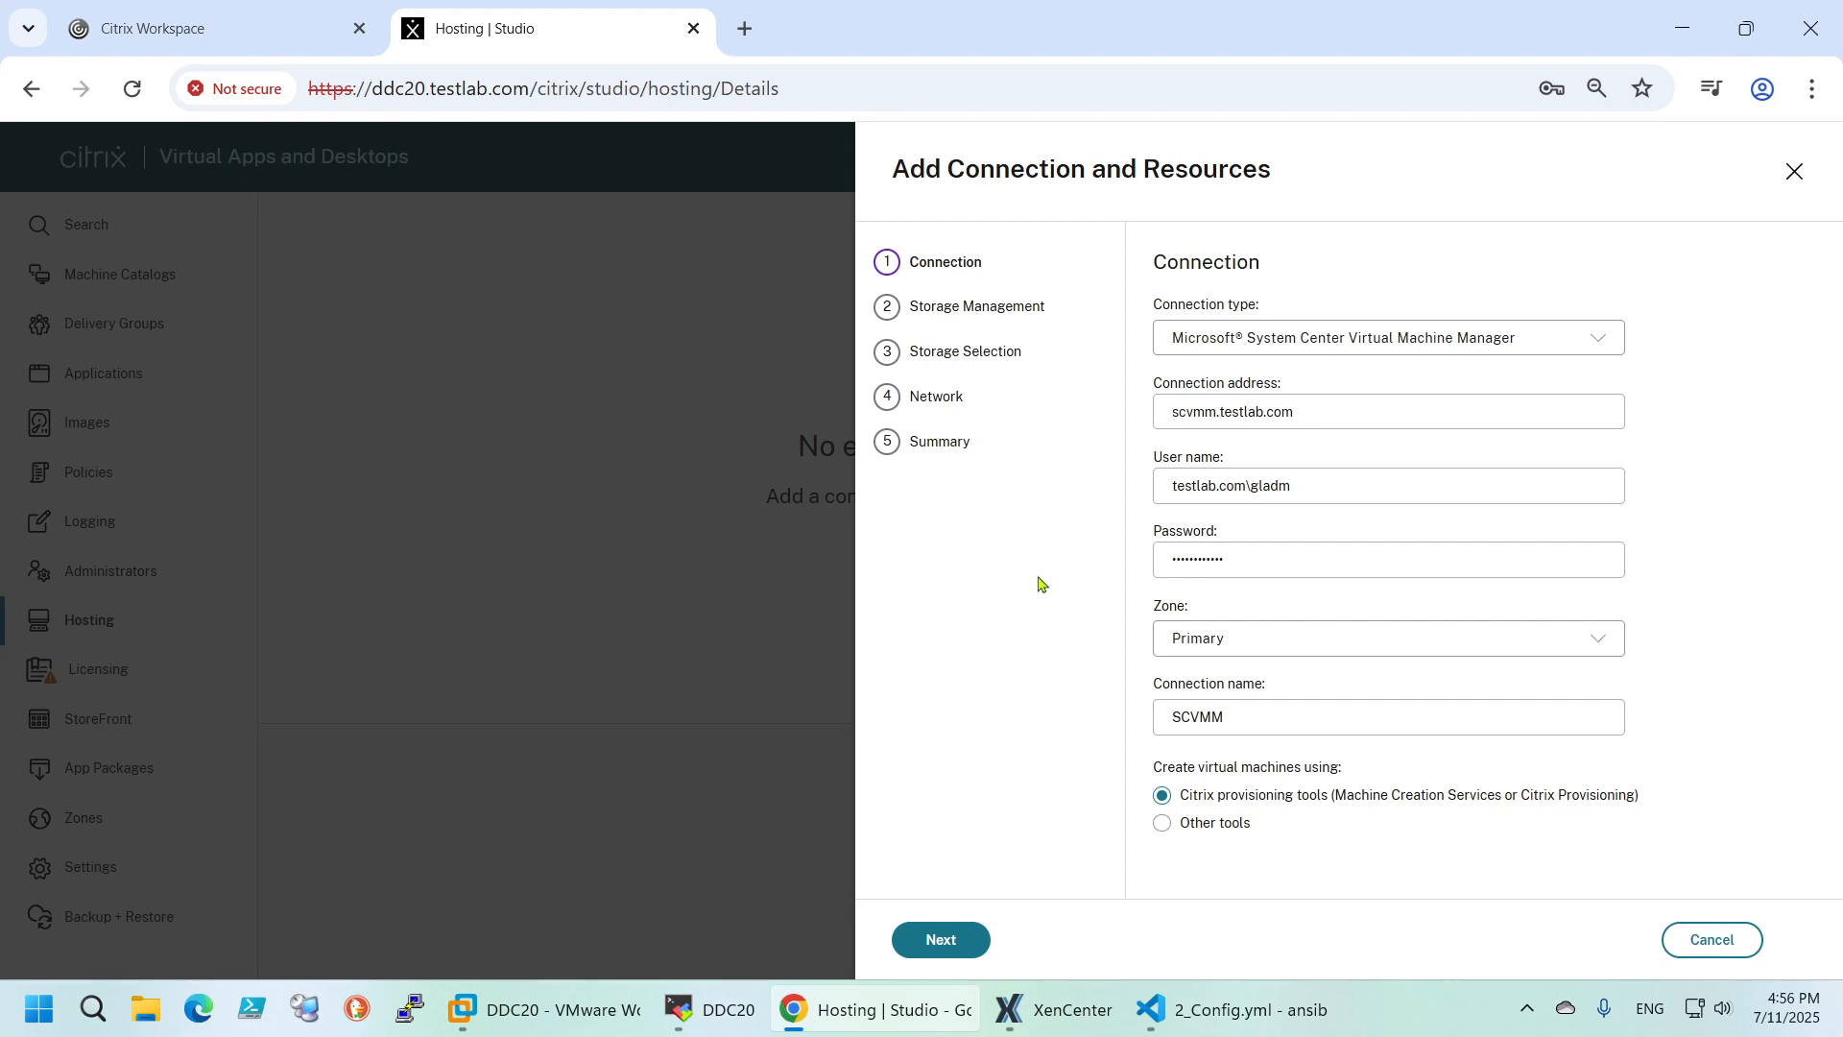
pyautogui.click(672, 929)
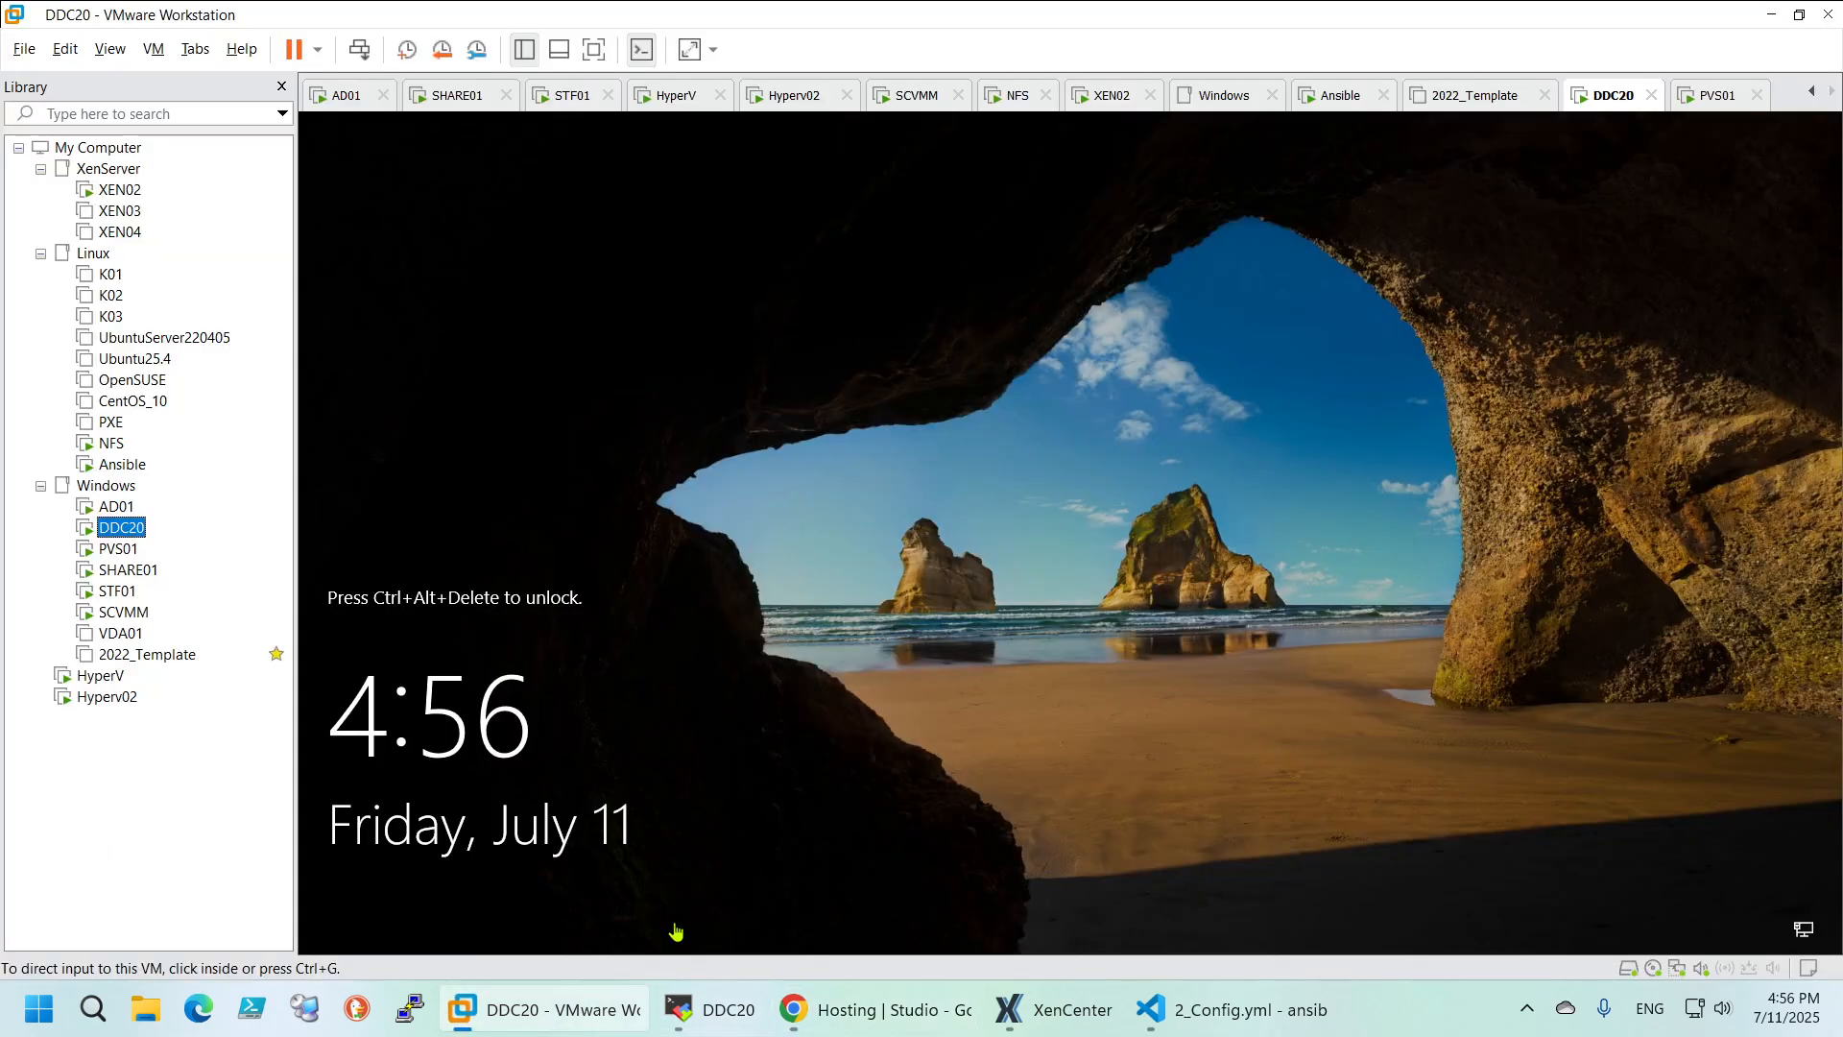
pyautogui.moveTo(1104, 1006)
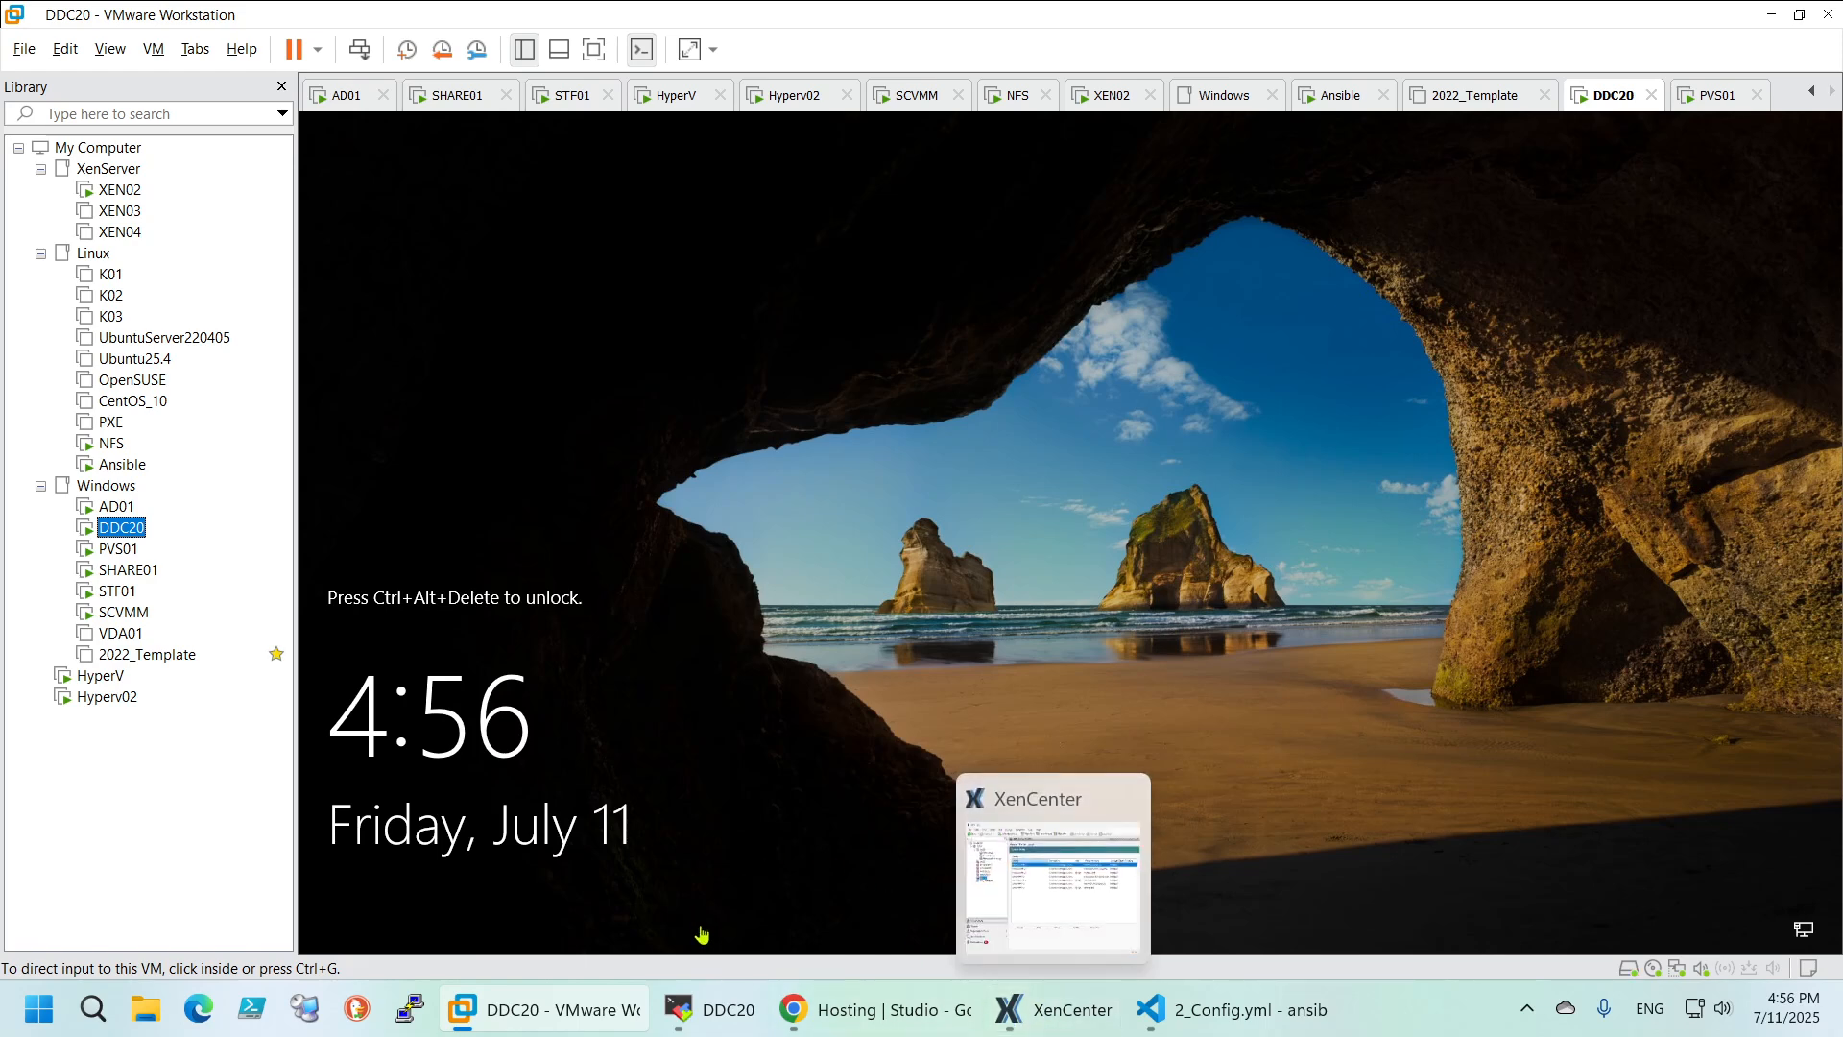
pyautogui.click(859, 1010)
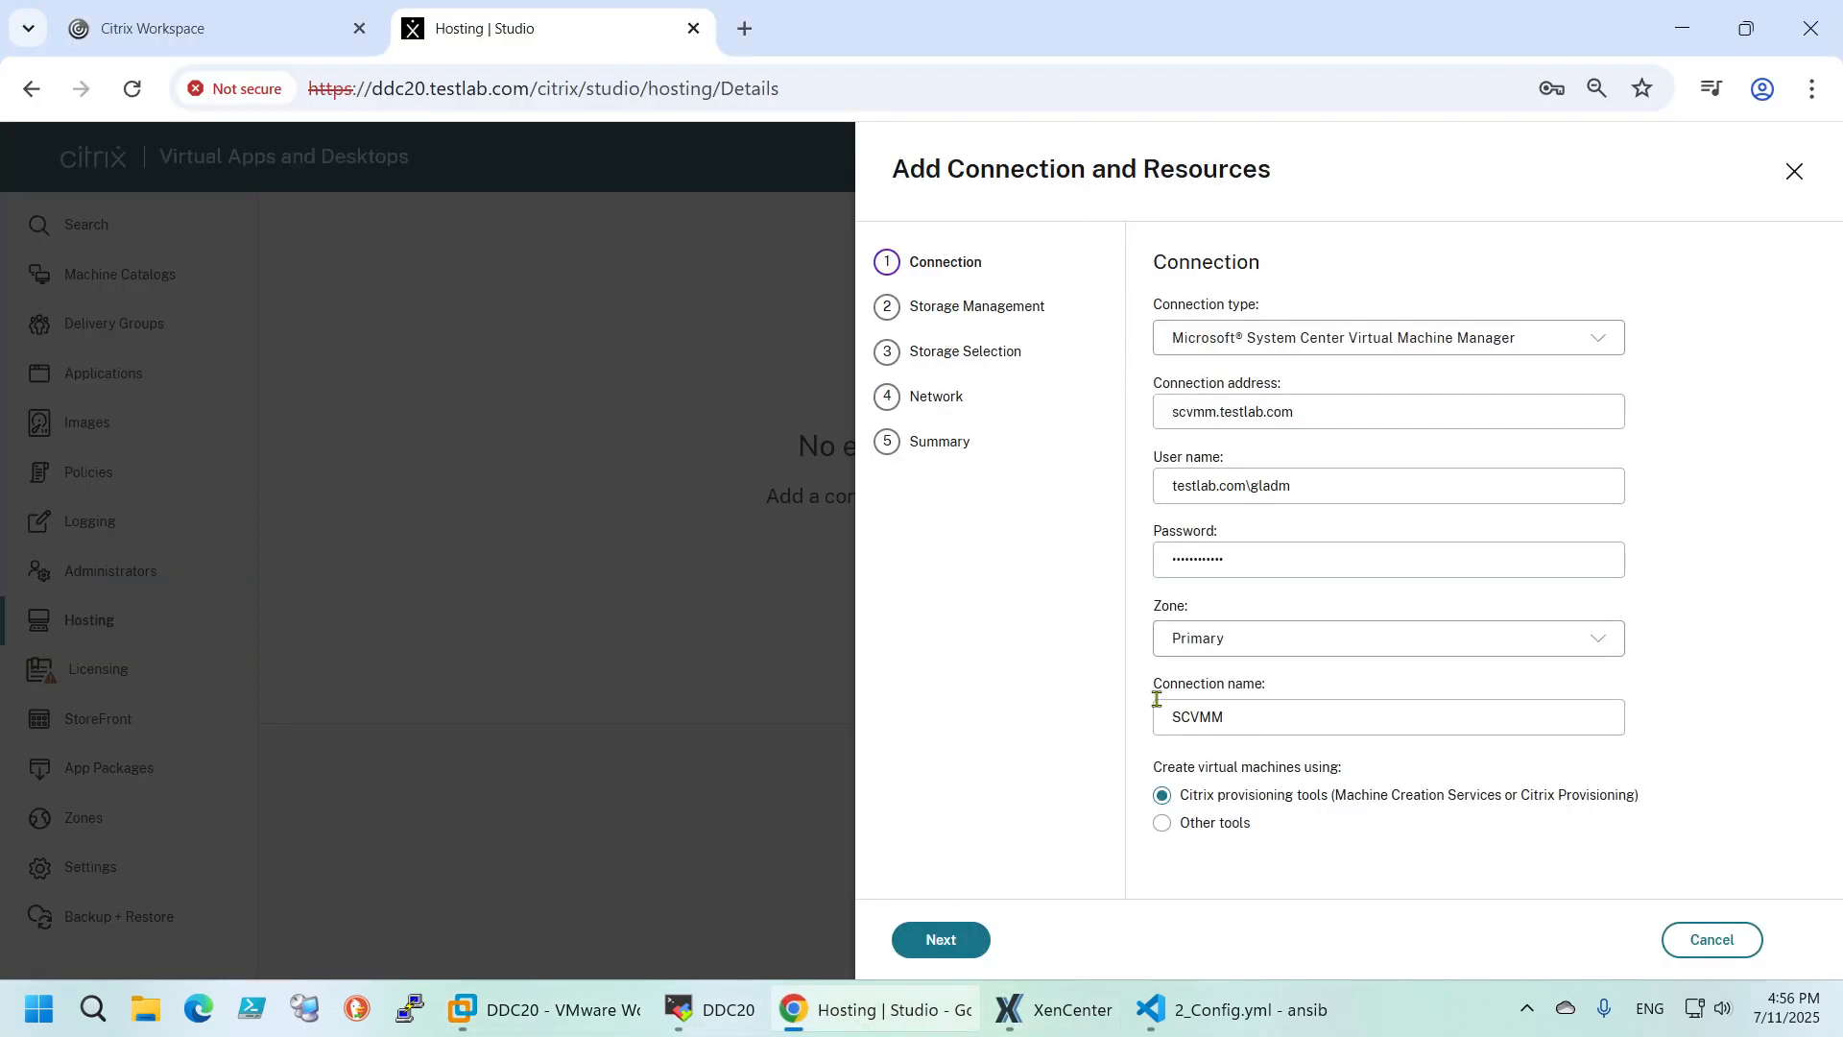
# - Close the Add Connection and Resources wizard, sign out of Studio and close its browser tab
pyautogui.click(1794, 170)
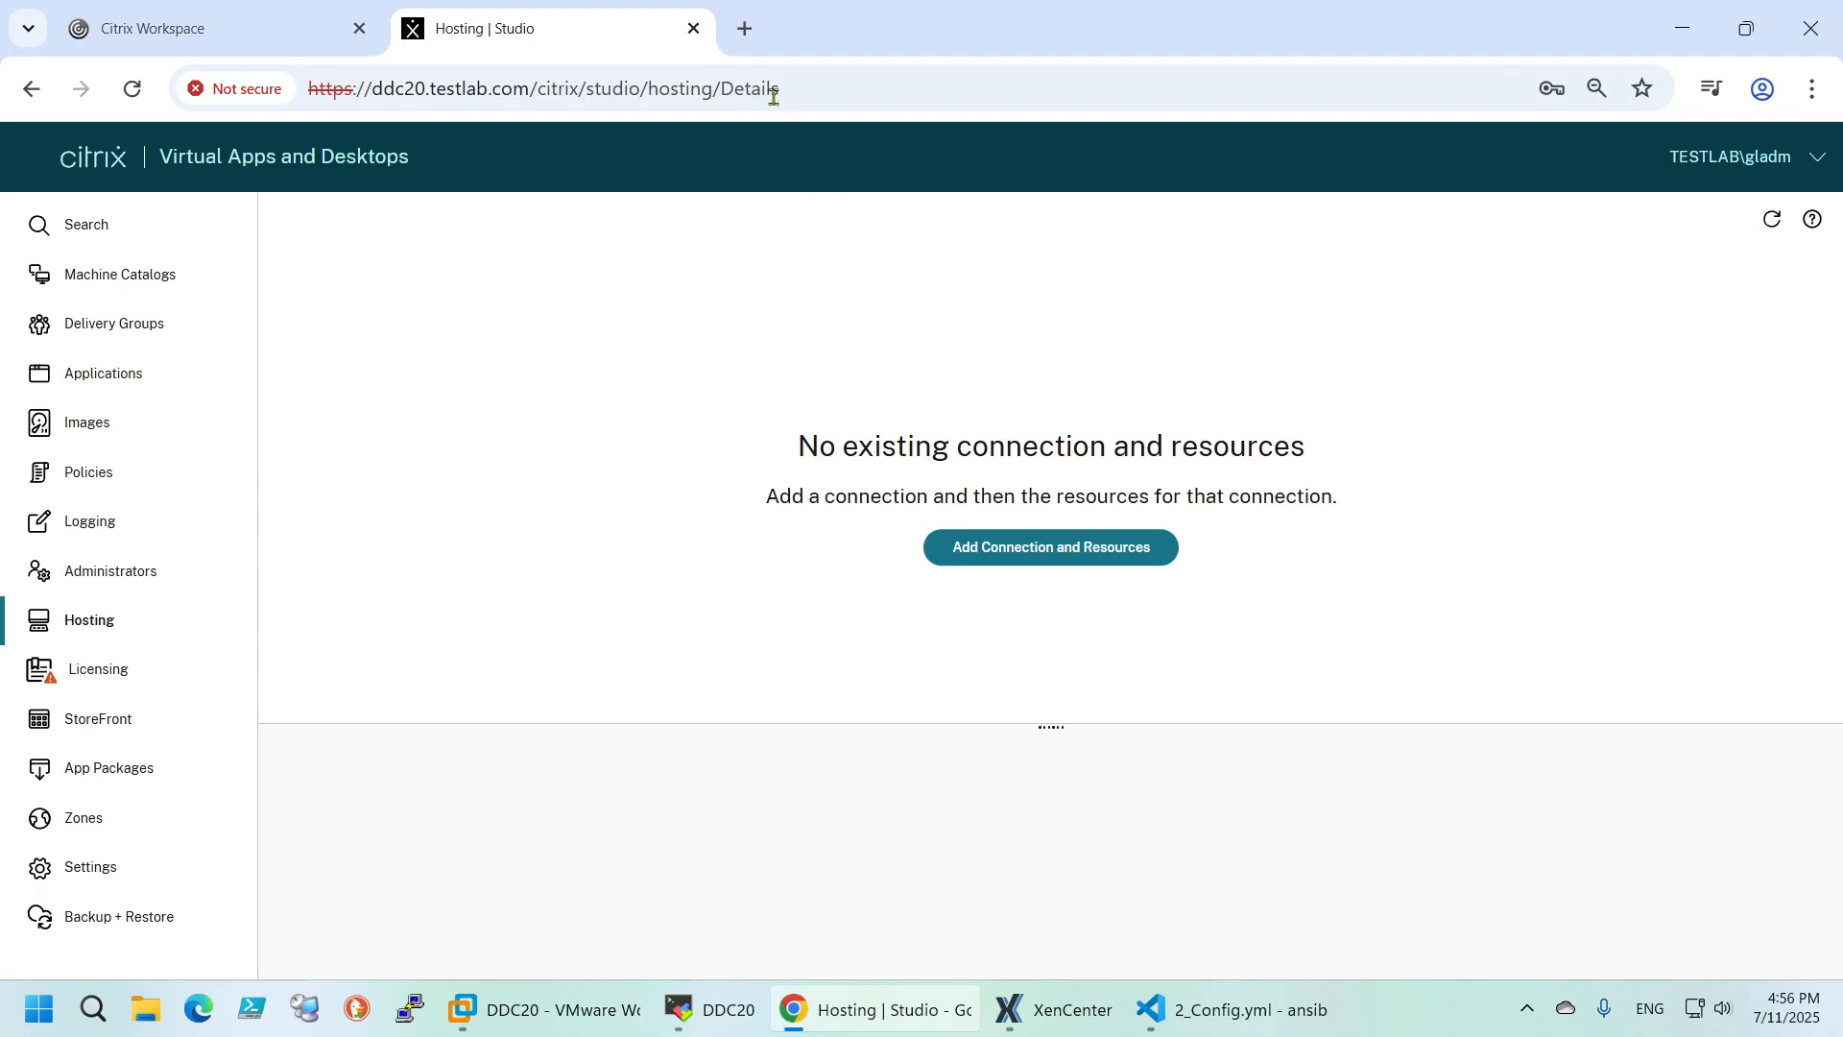
pyautogui.click(1700, 156)
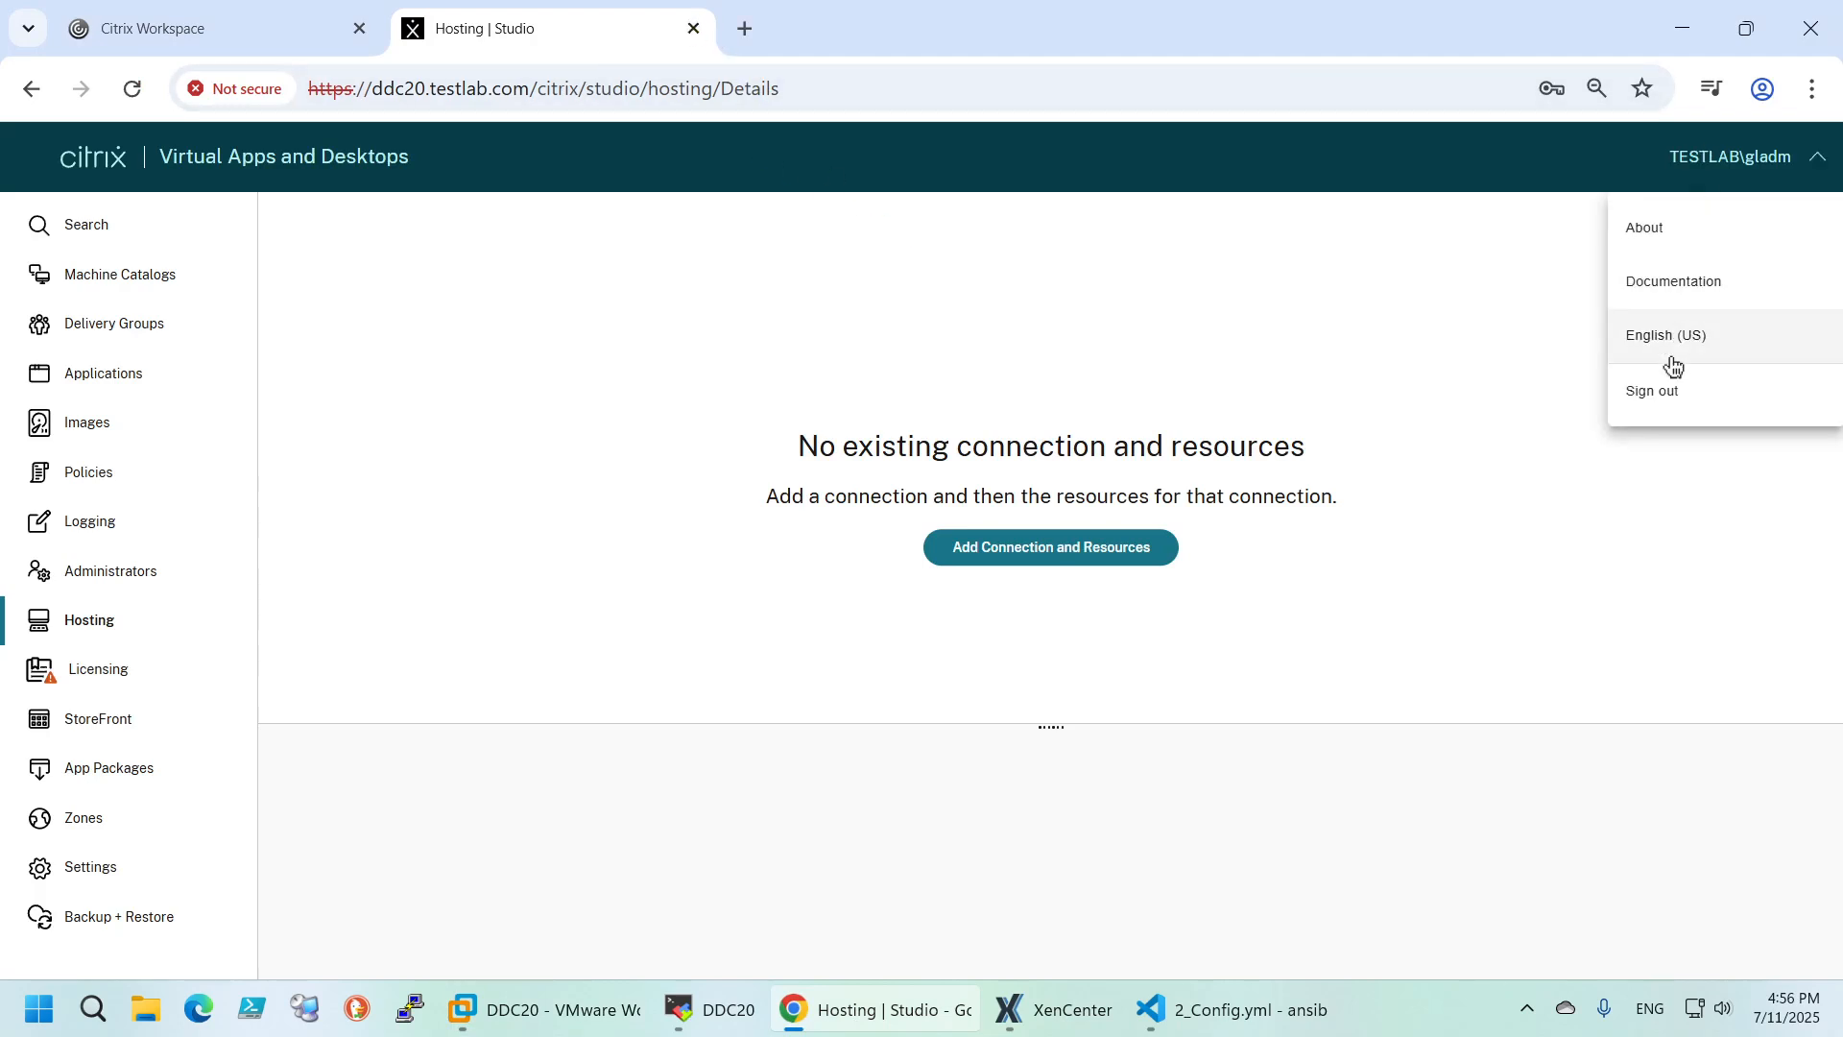
pyautogui.click(1667, 399)
pyautogui.click(692, 29)
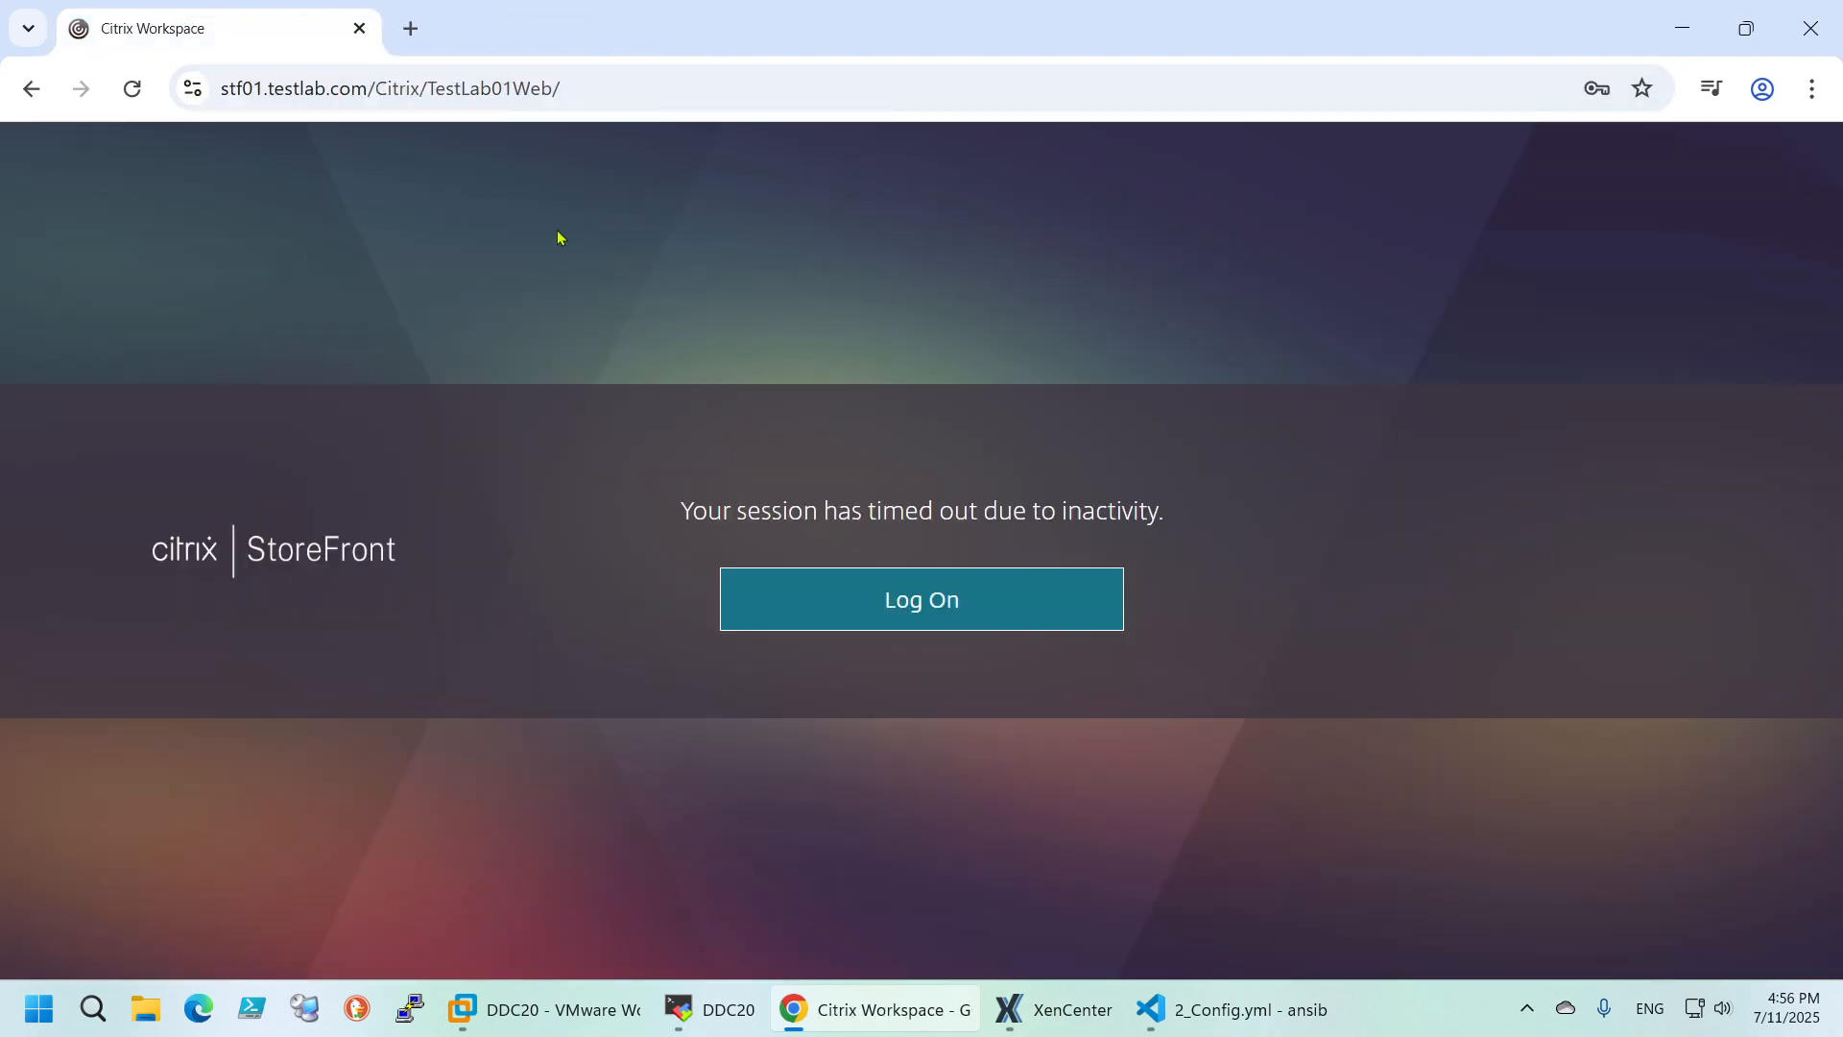
# - Try to sign in to Studio in a new browser tab with the testlab.com\gladm user name and account password, and close the tab
pyautogui.click(411, 27)
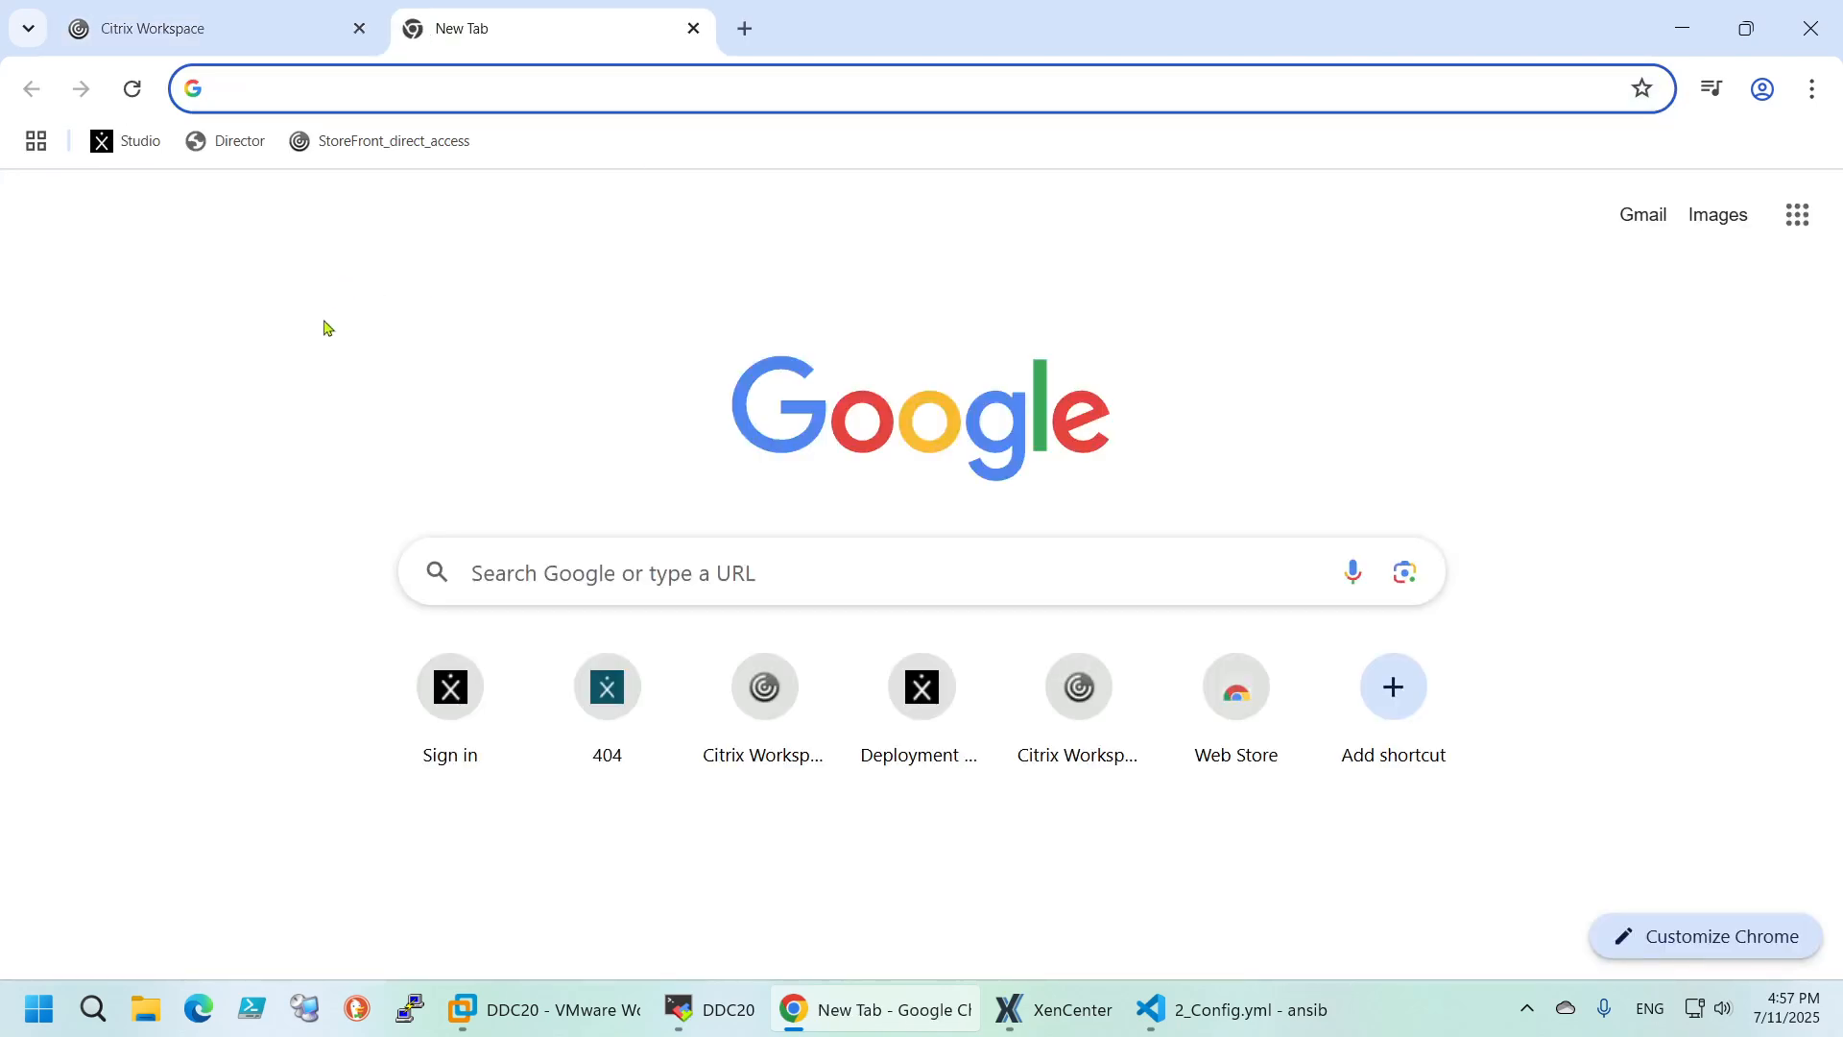
pyautogui.click(125, 141)
pyautogui.click(1232, 500)
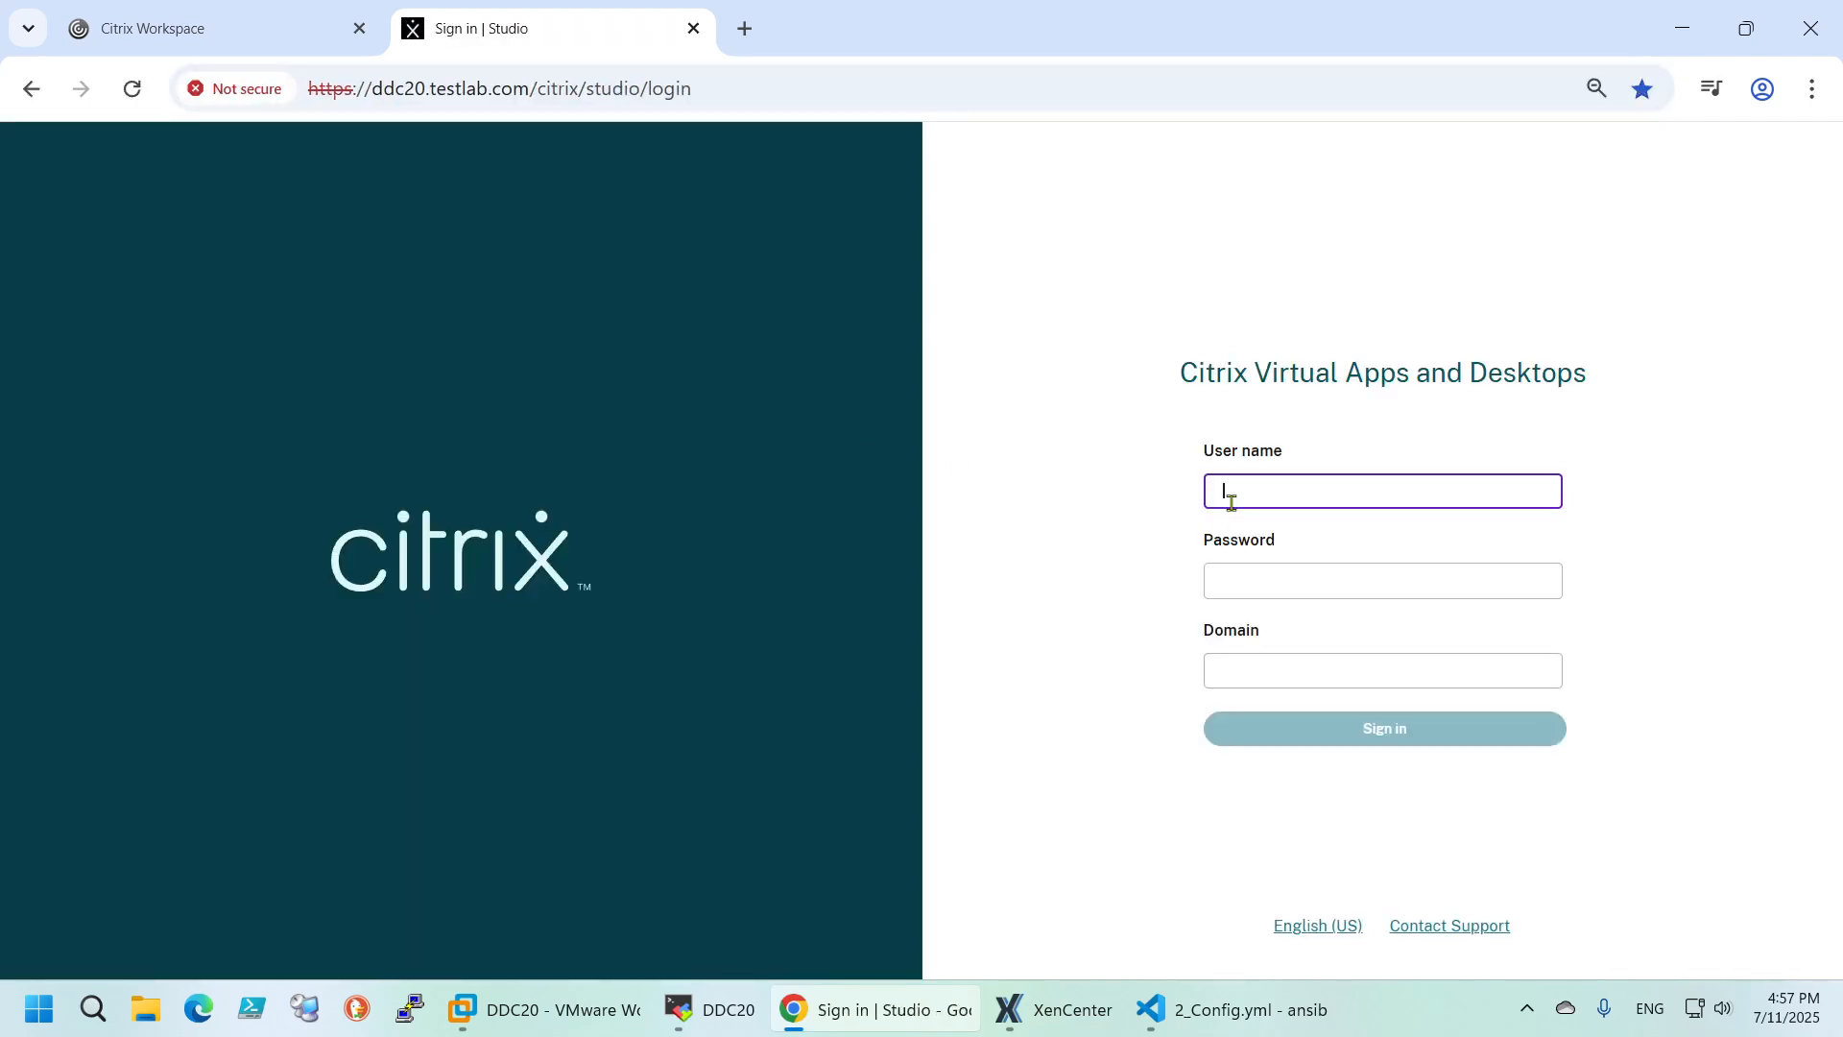
pyautogui.hotkey('ctrl', 'v')
pyautogui.click(1231, 585)
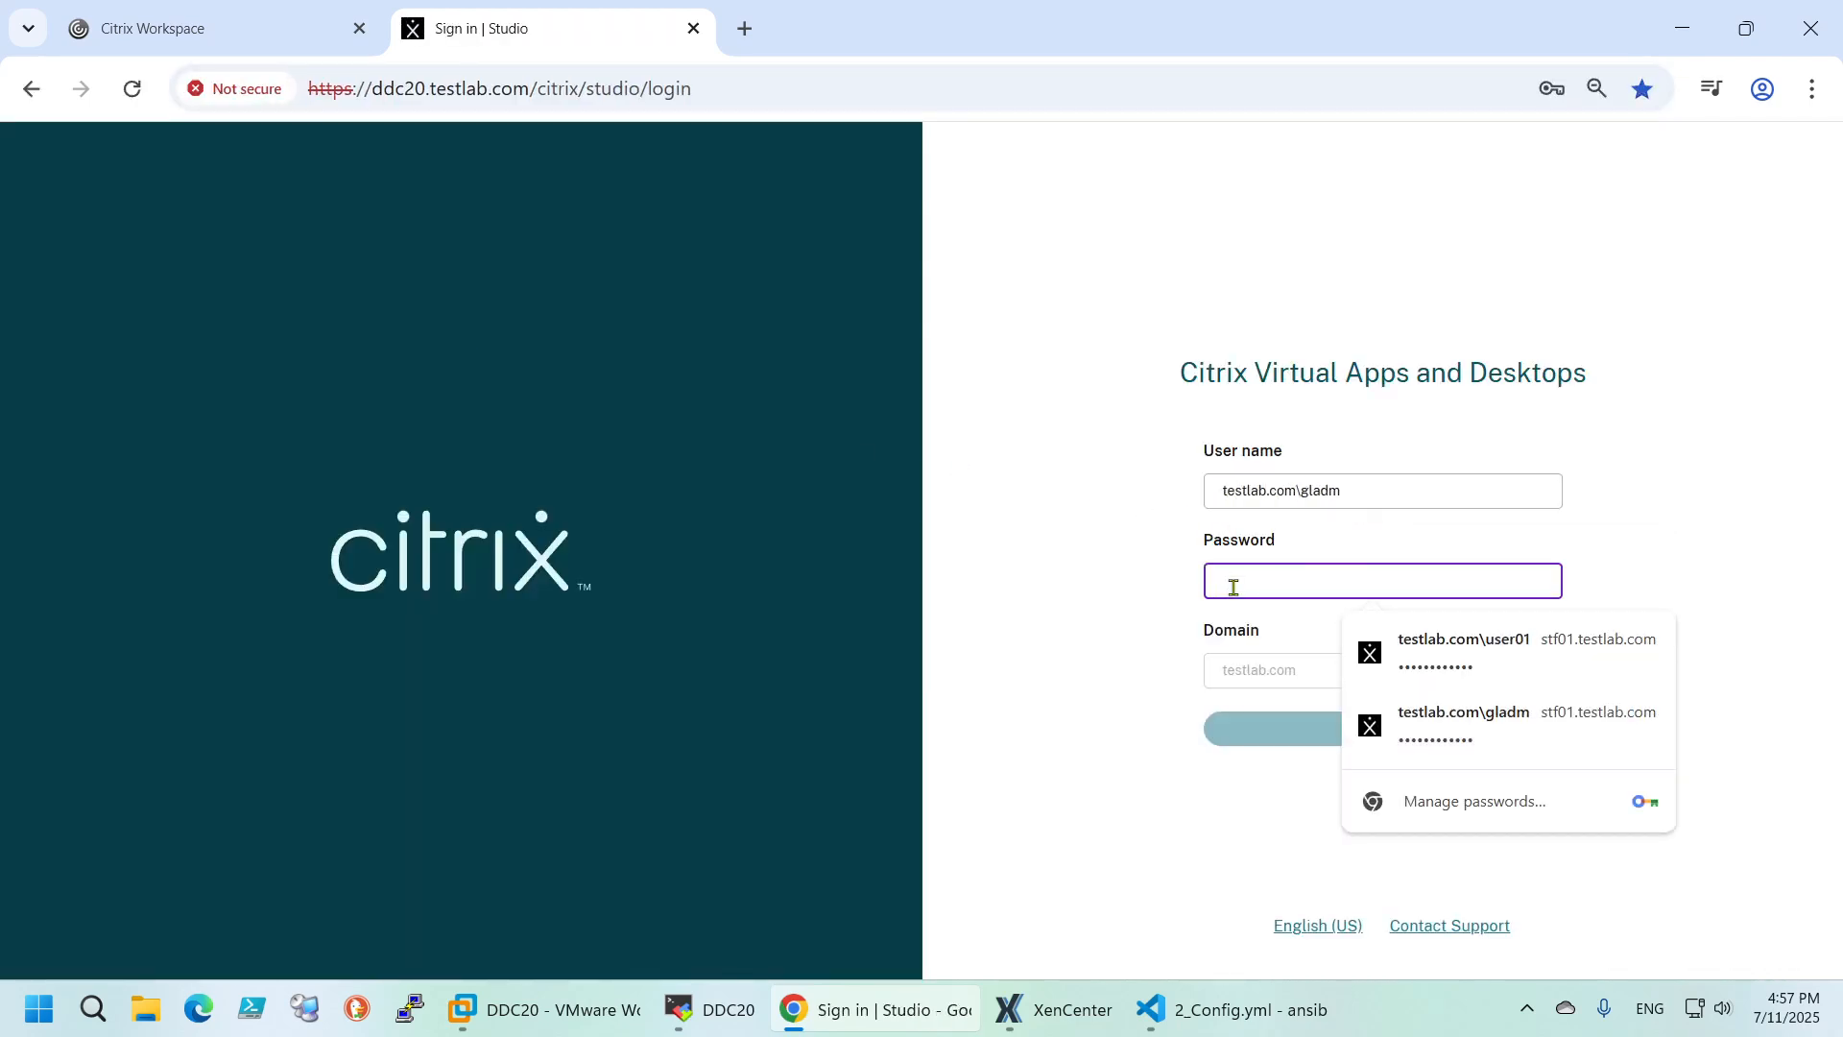
pyautogui.hotkey('ctrl', 'v')
pyautogui.click(1288, 733)
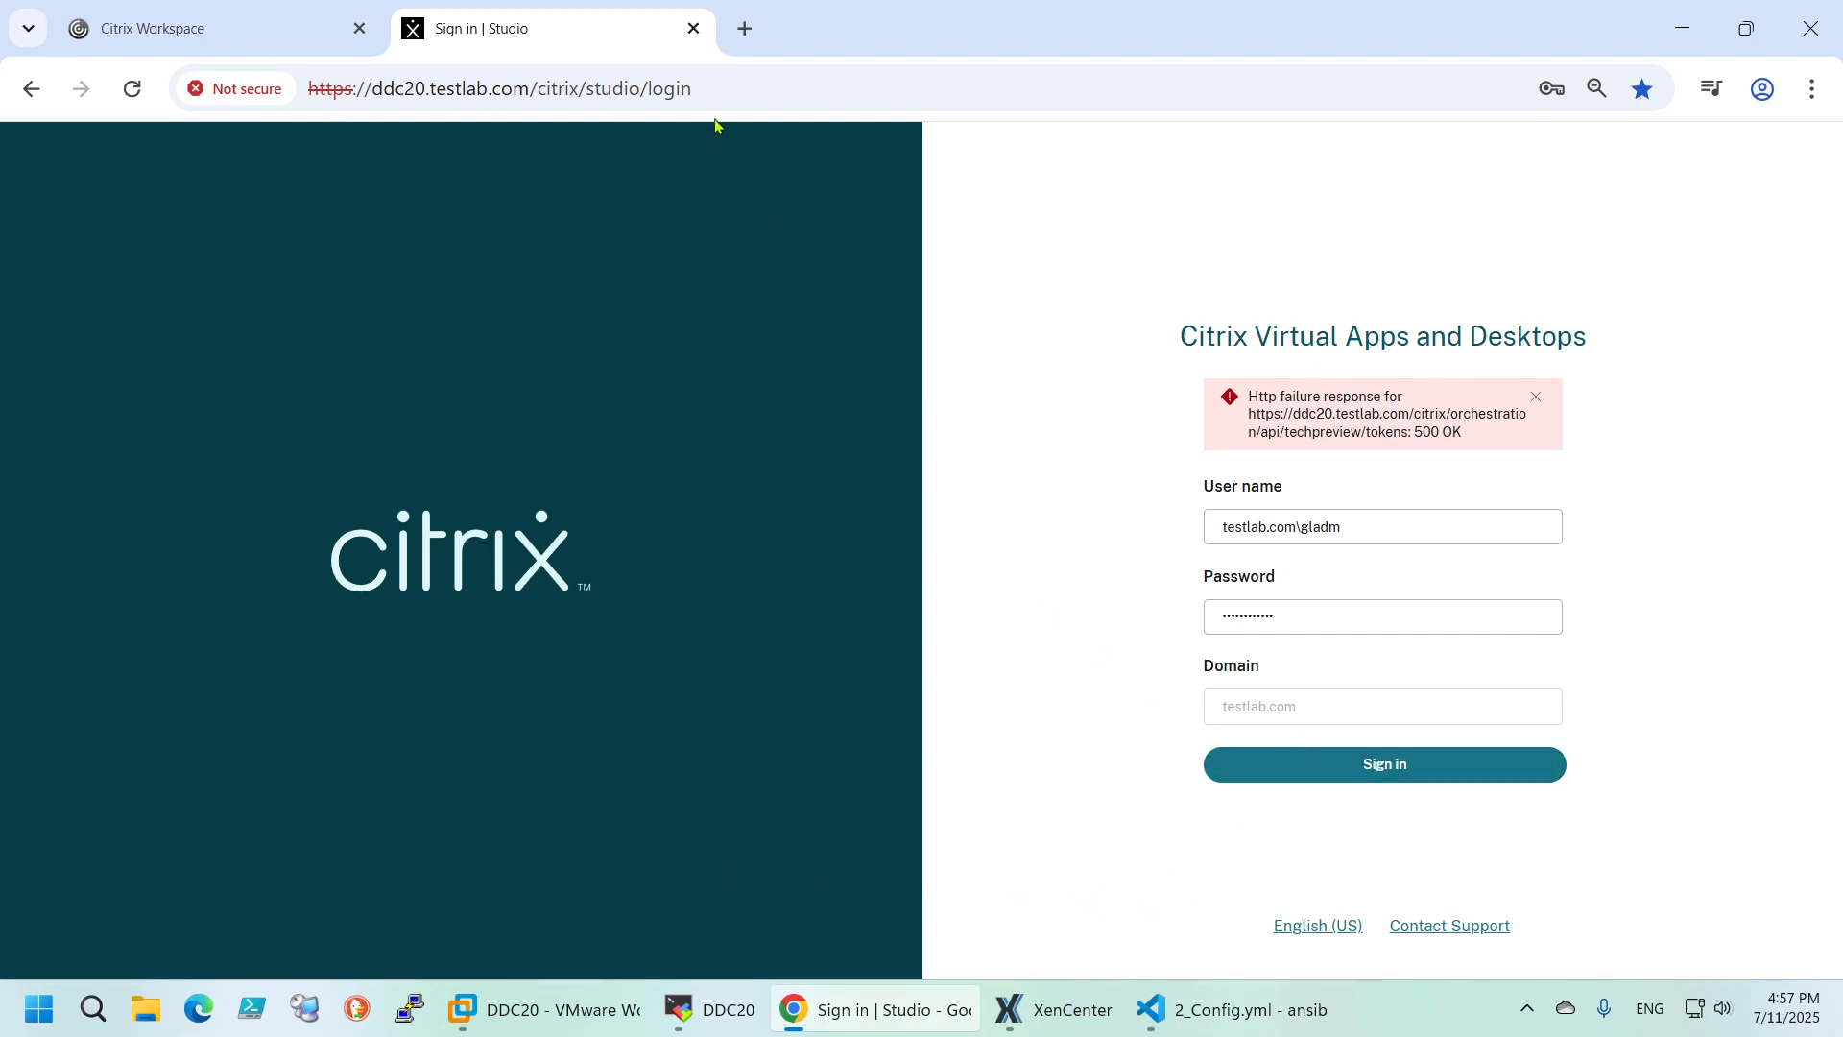
pyautogui.click(693, 28)
# - Reopen the bookmarked Studio page in a new tab and sign in as testlab.com\gladm with the account password
pyautogui.hotkey('ctrl', 't')
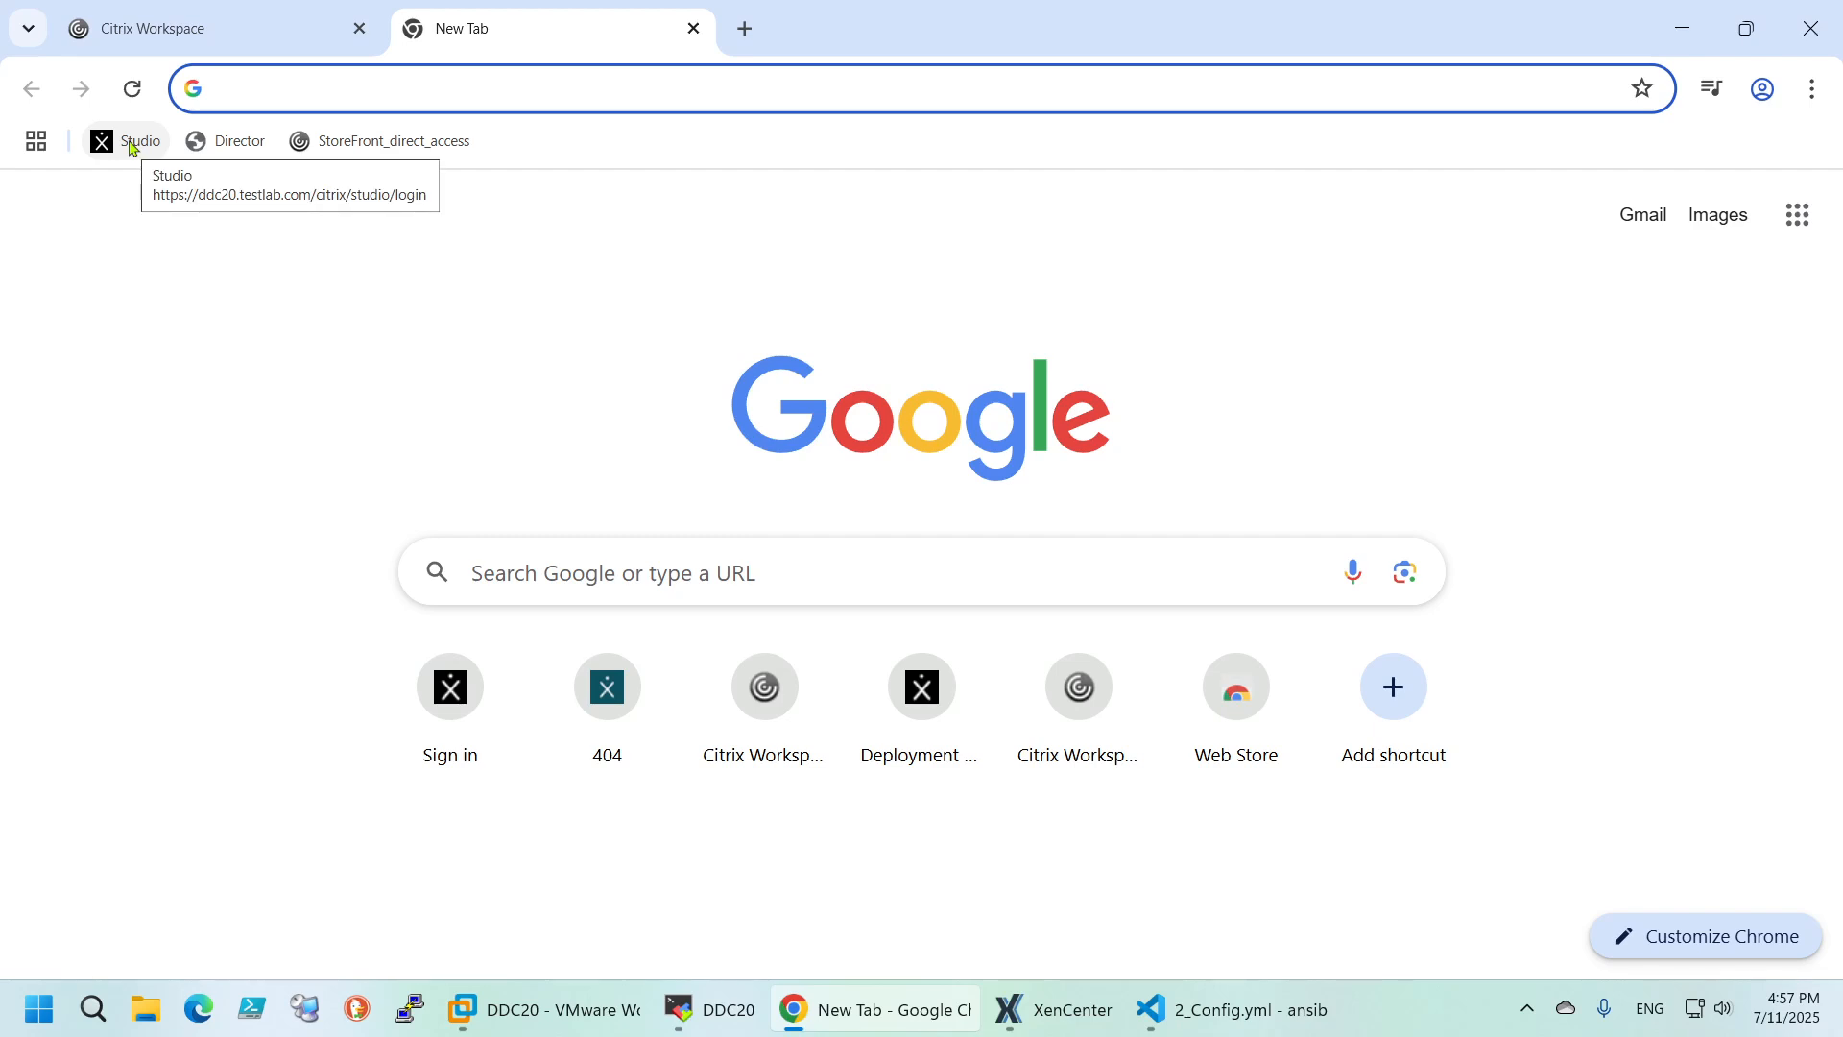
pyautogui.click(131, 146)
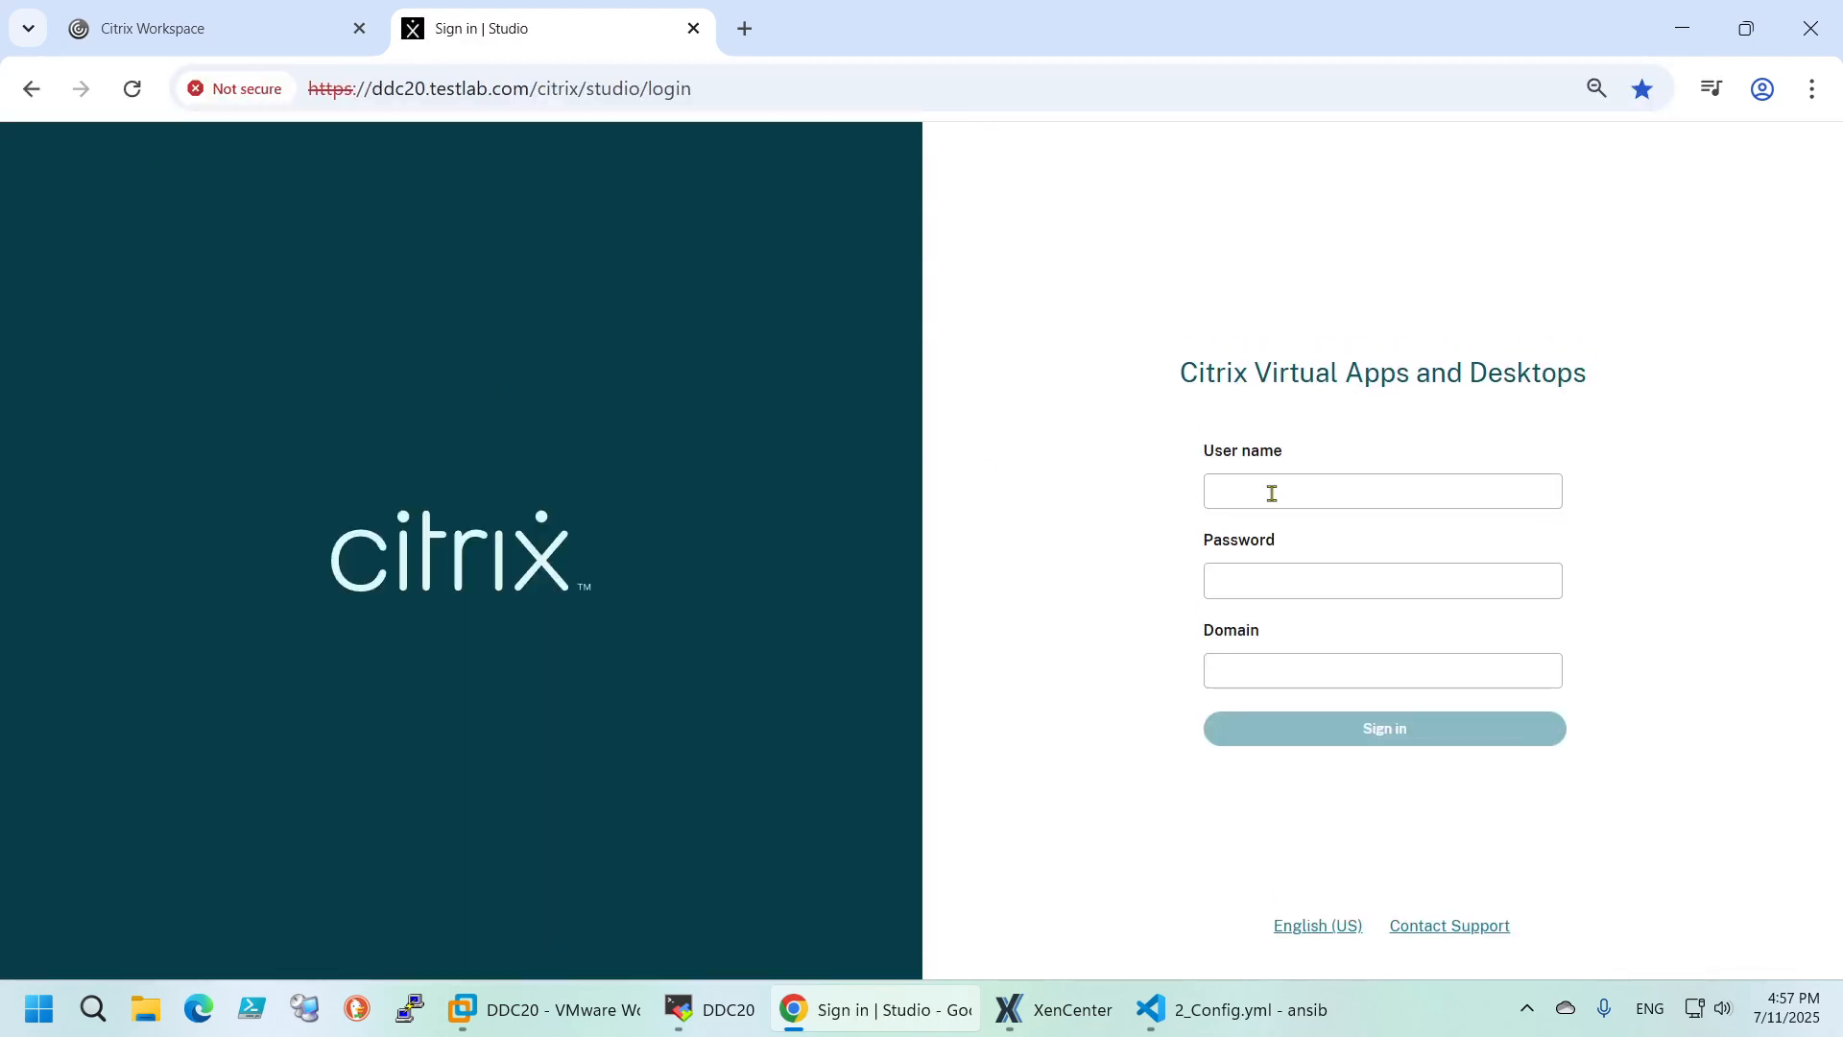
pyautogui.click(1280, 491)
pyautogui.write('testlab.com\\gladm')
pyautogui.click(1270, 578)
pyautogui.write('••••••••••••')
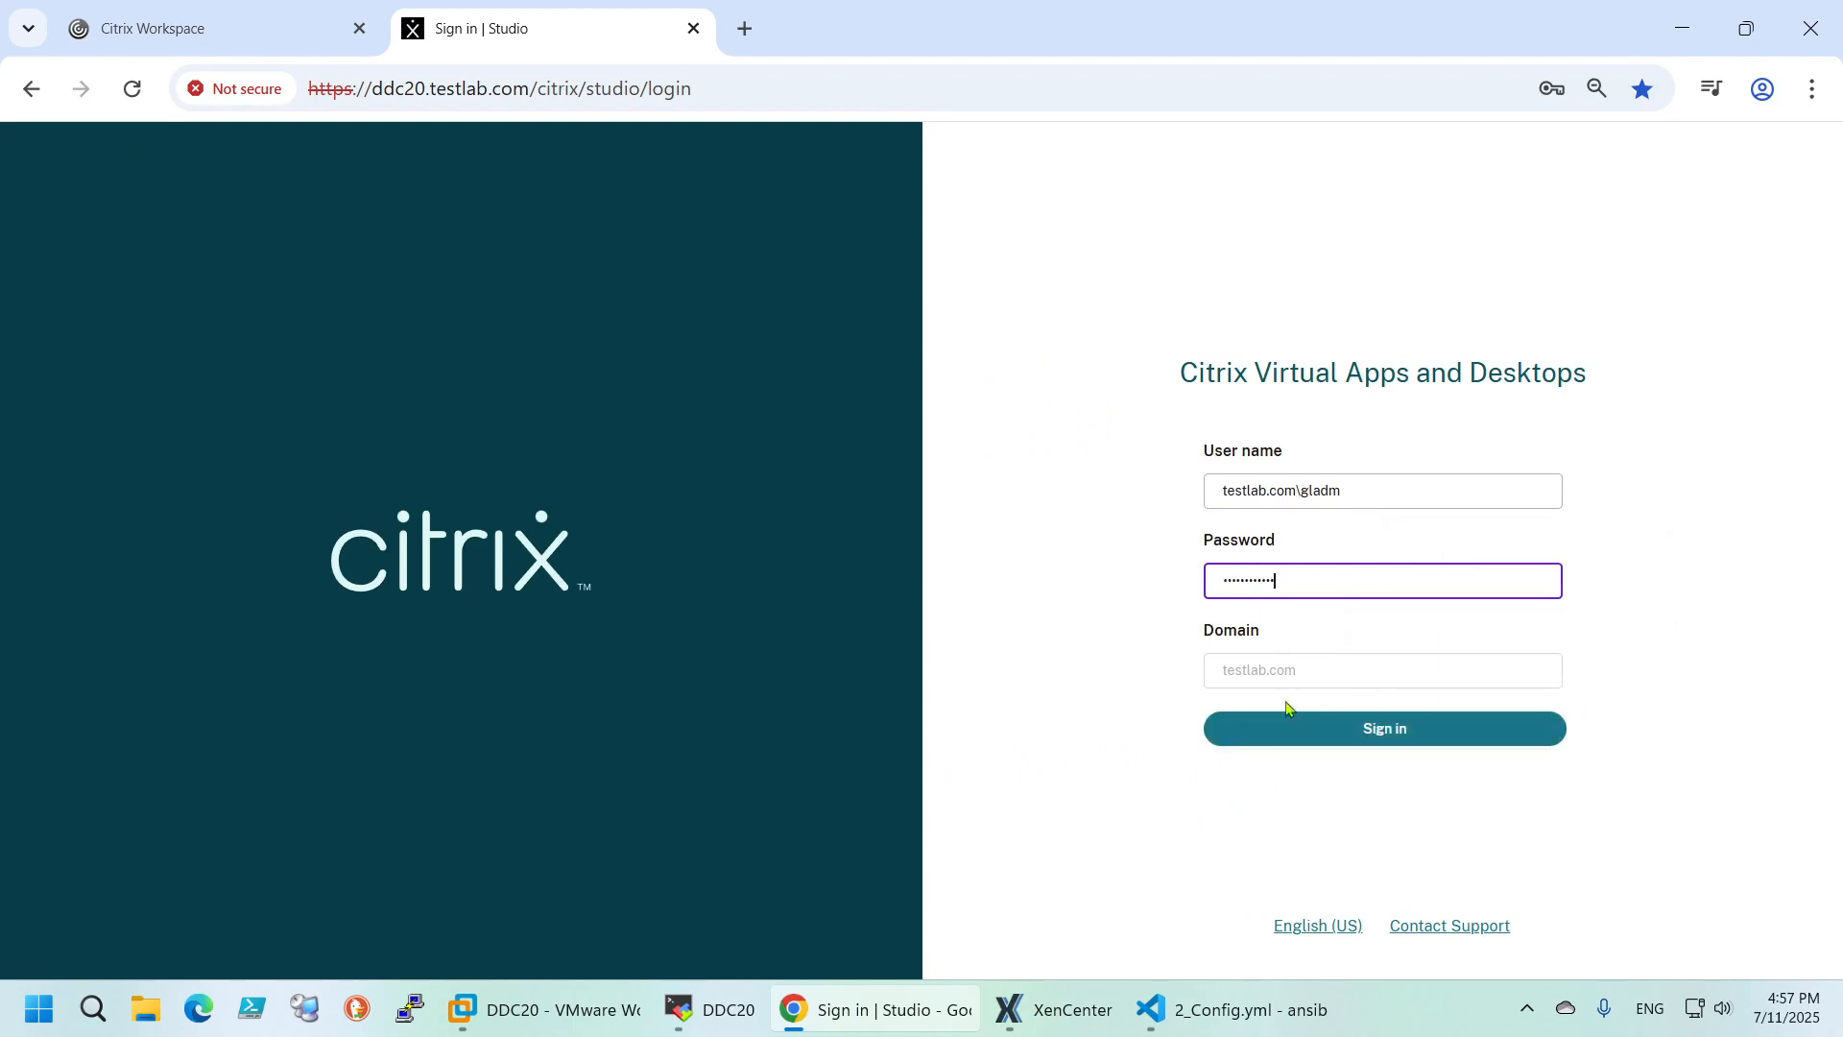
pyautogui.click(1289, 720)
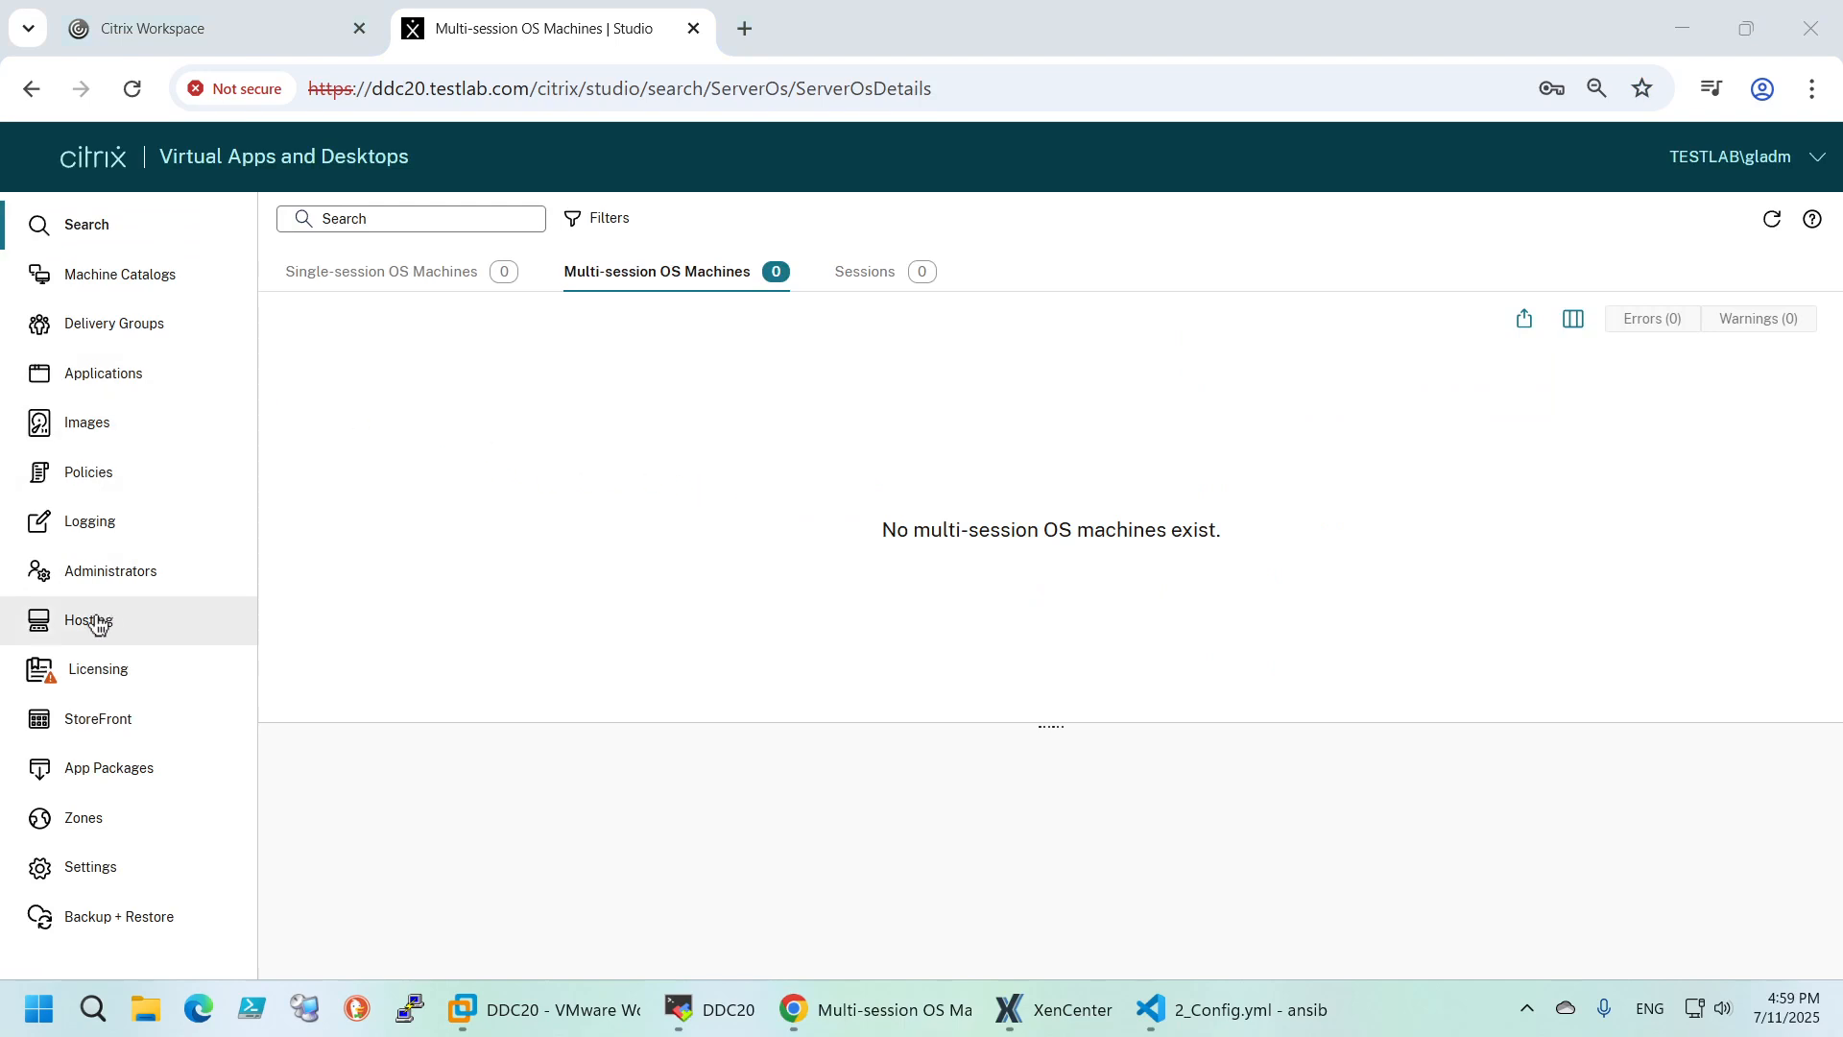
# - Start adding a hosting connection and resources with Microsoft System Center Virtual Machine Manager as the connection type
pyautogui.click(113, 626)
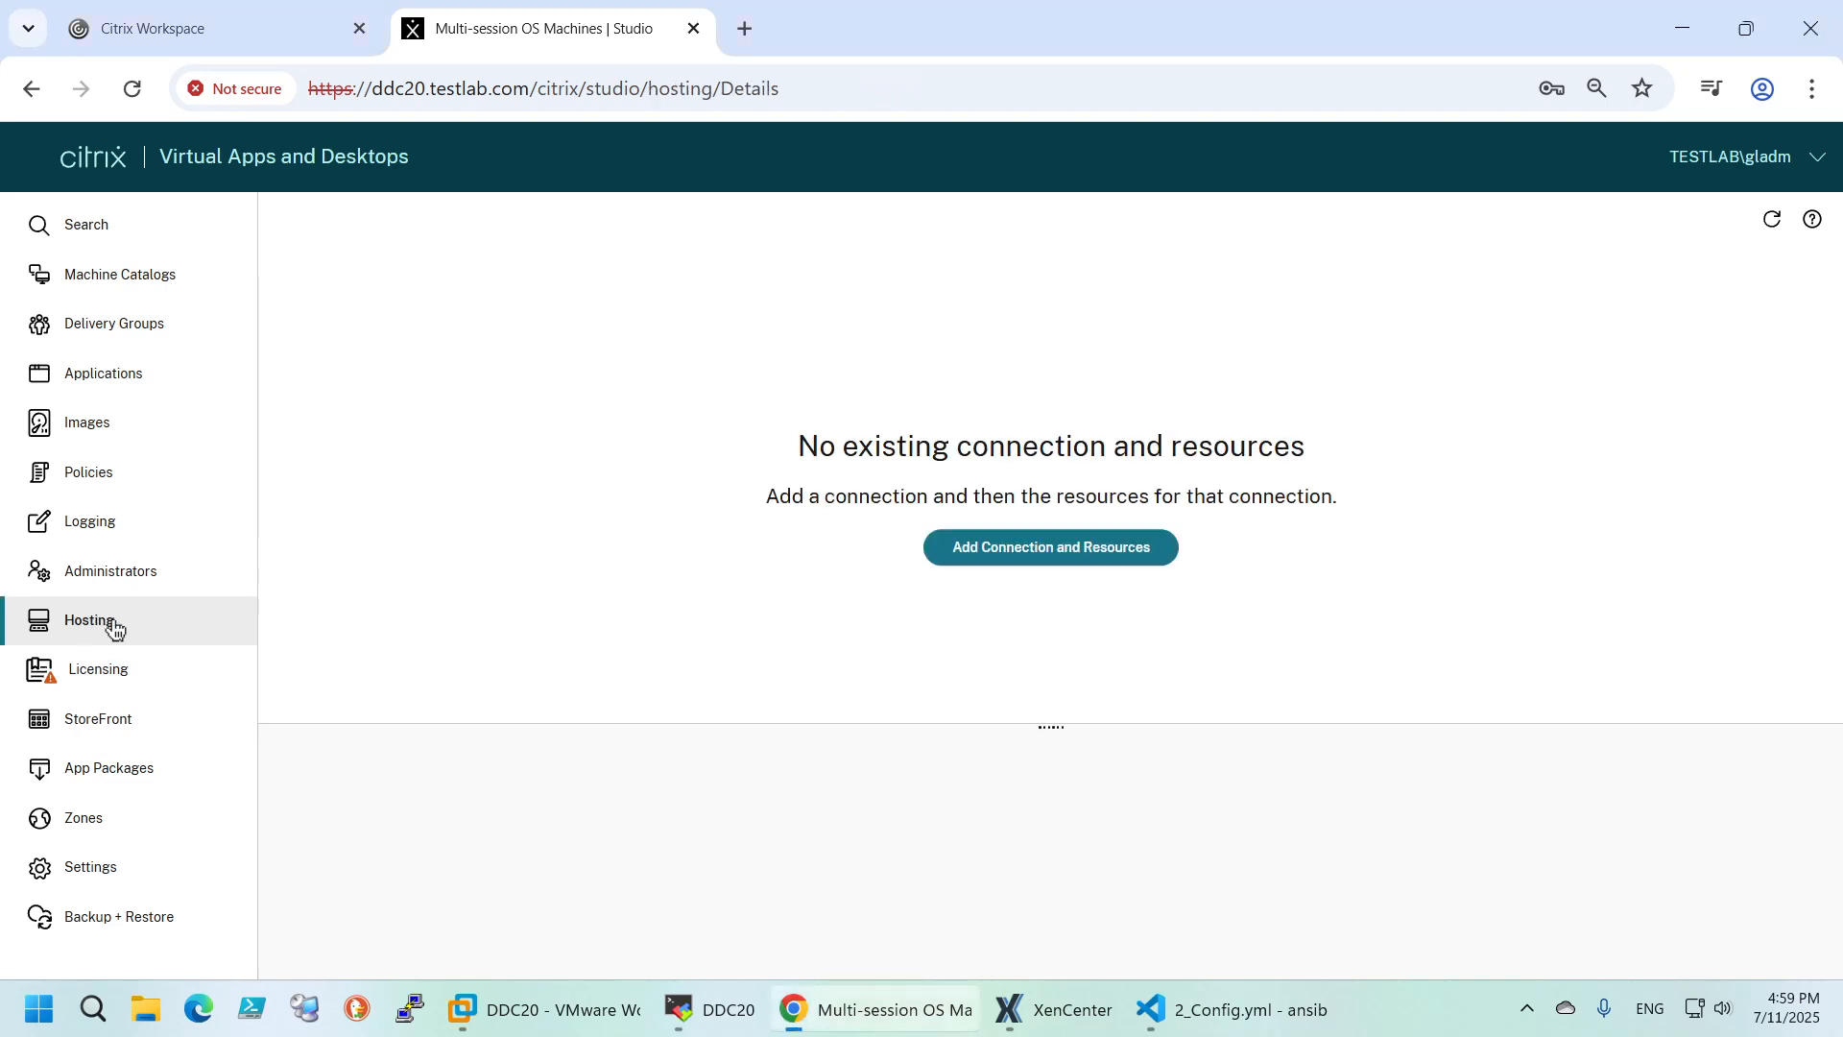
pyautogui.click(1056, 564)
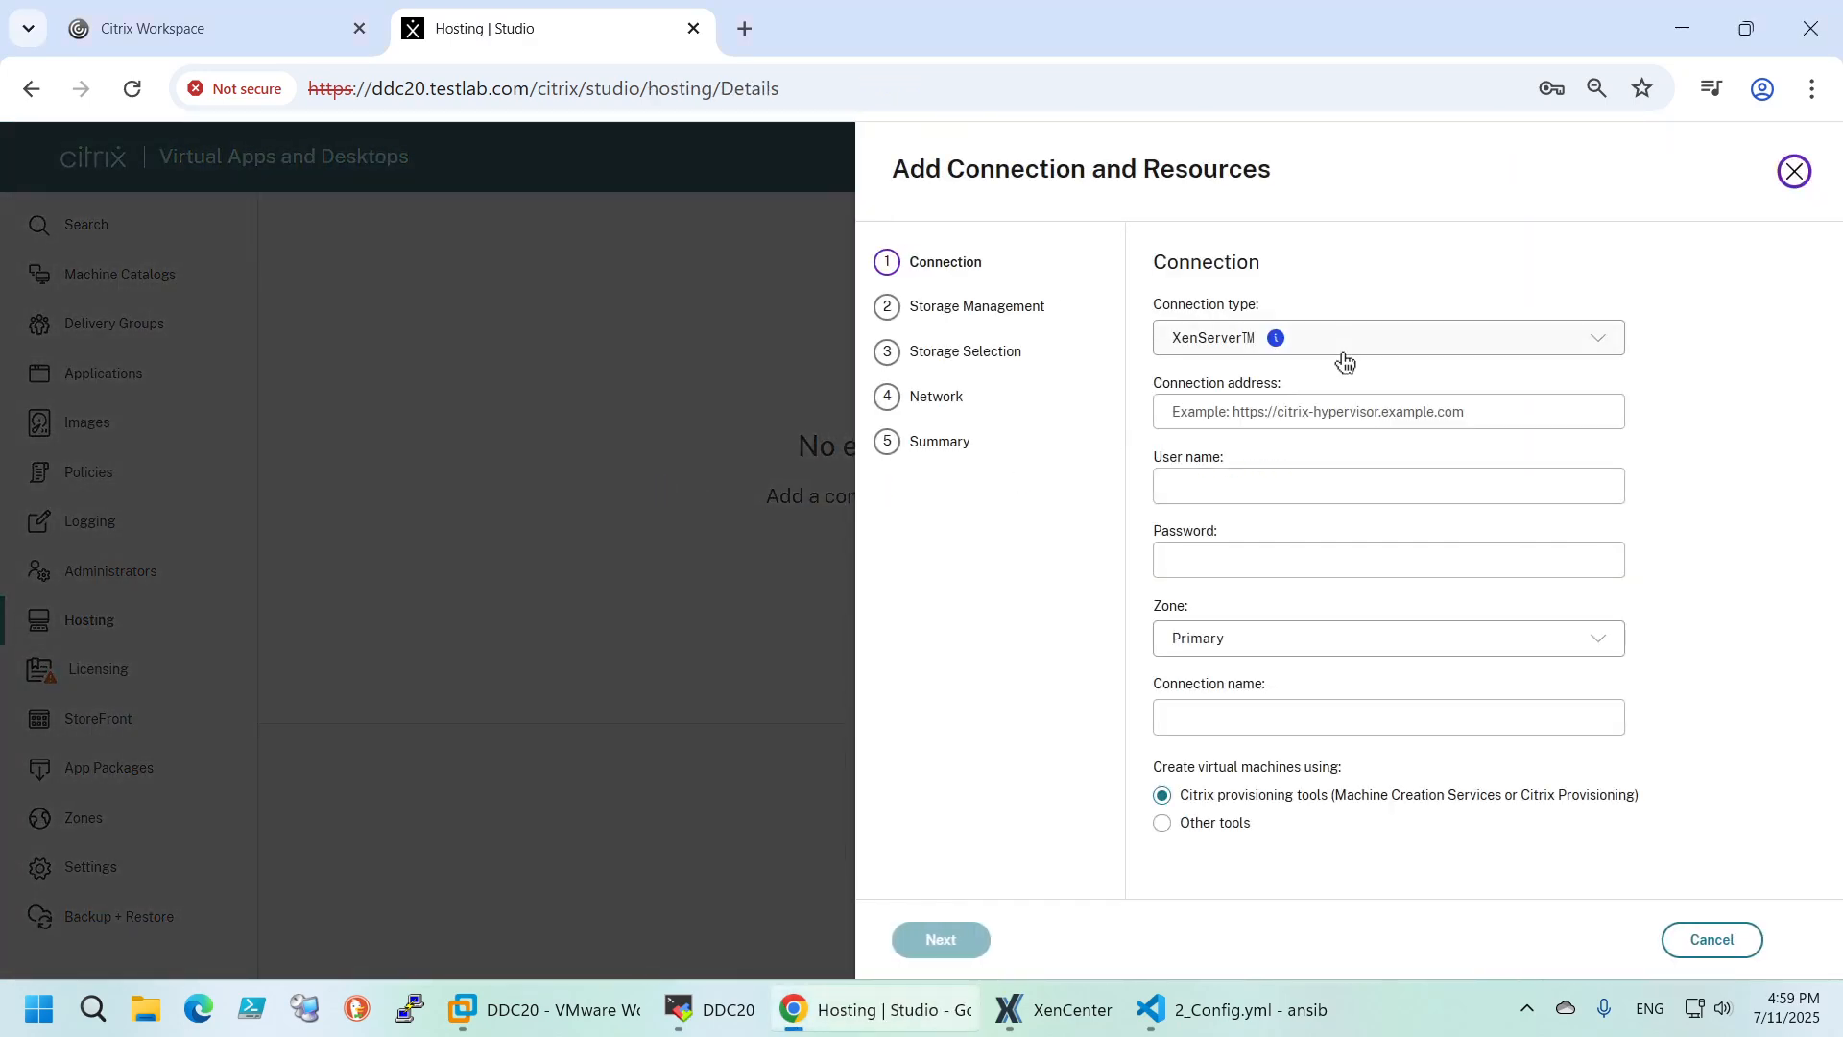
pyautogui.click(1344, 360)
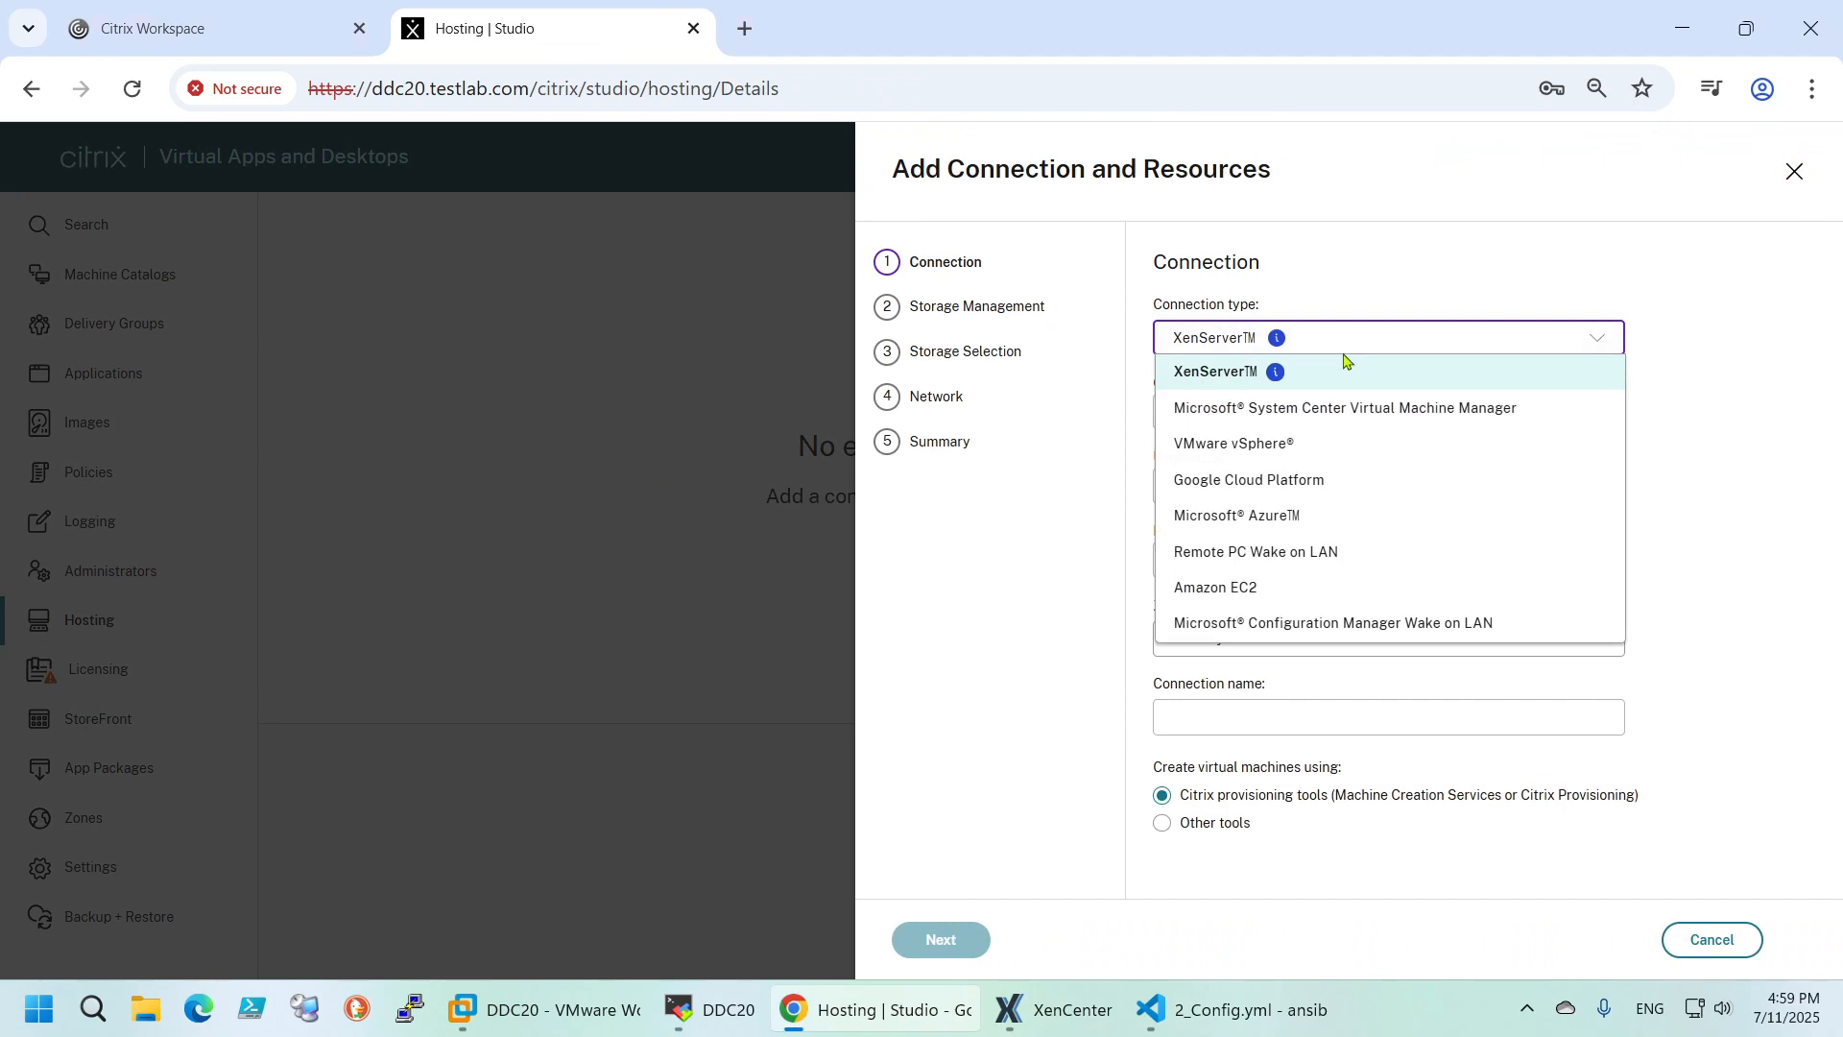
pyautogui.click(1284, 410)
# - Set the connection address to scvmm.testlab.com, fill in the saved gladm user name and password, name the connection SCVMM, and continue
pyautogui.click(1238, 409)
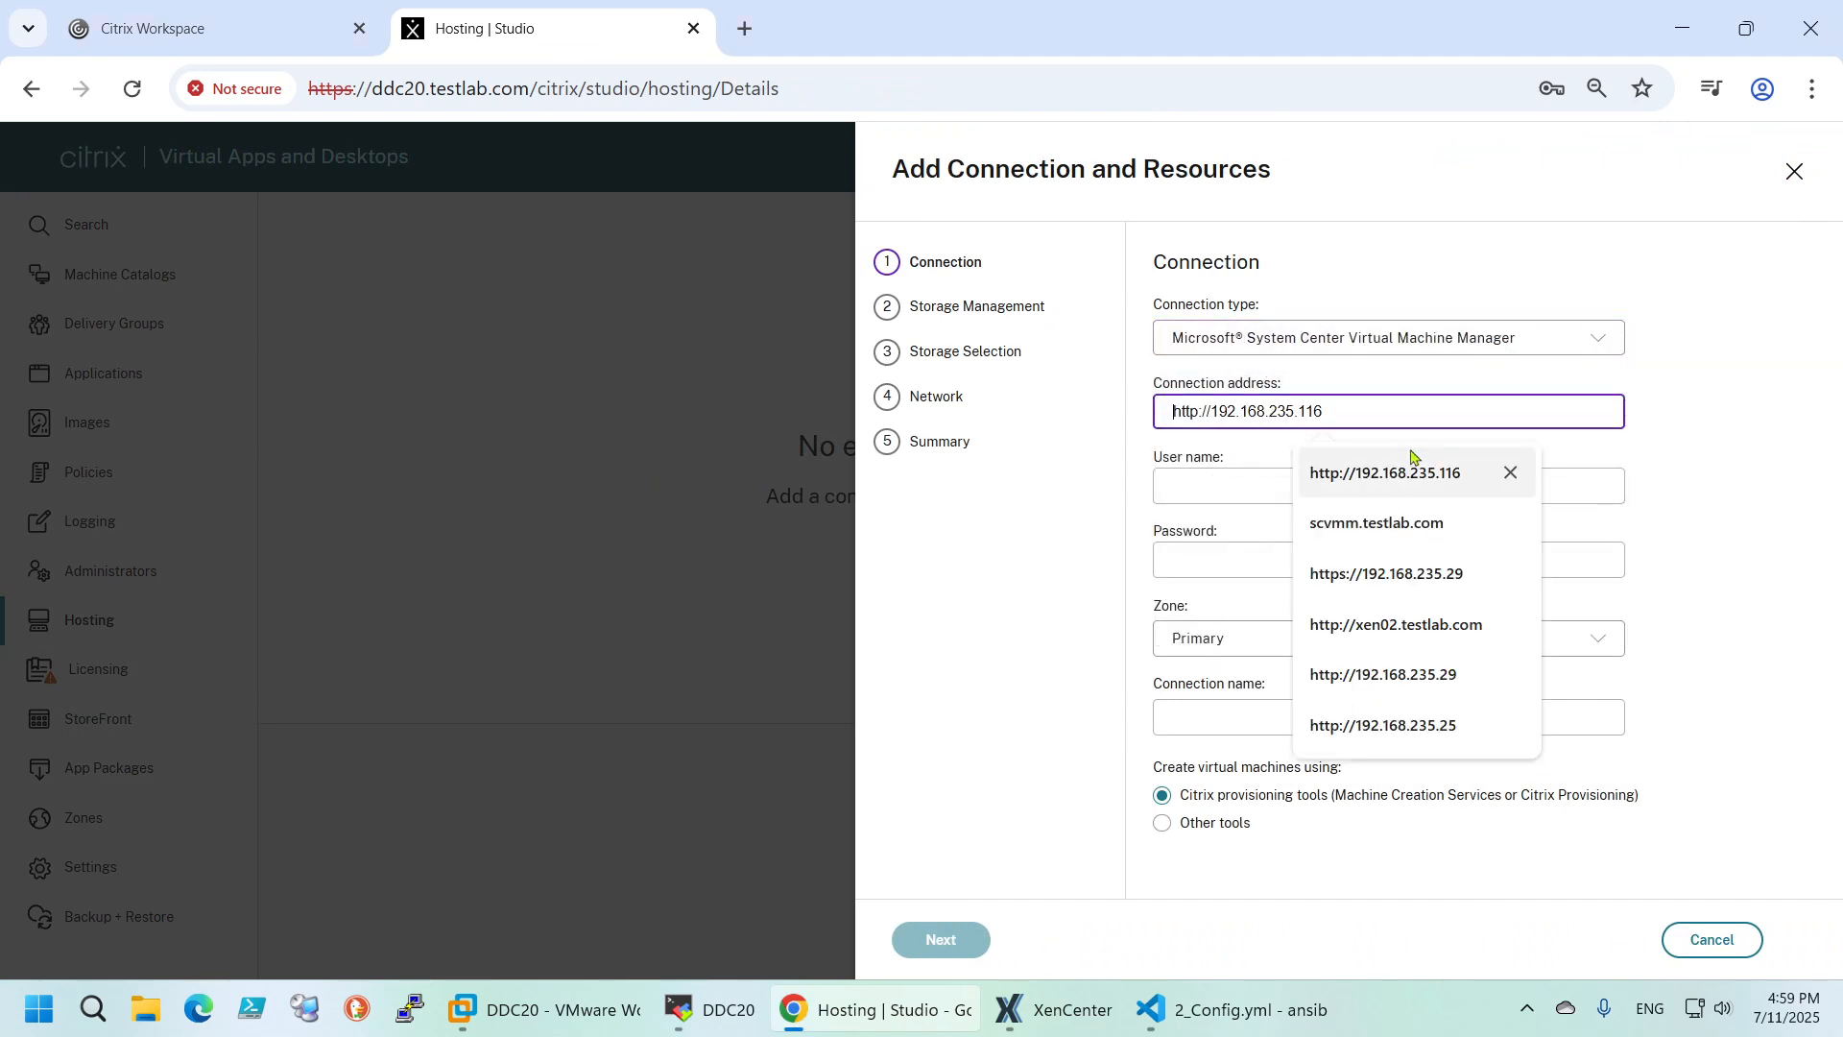
pyautogui.click(1428, 522)
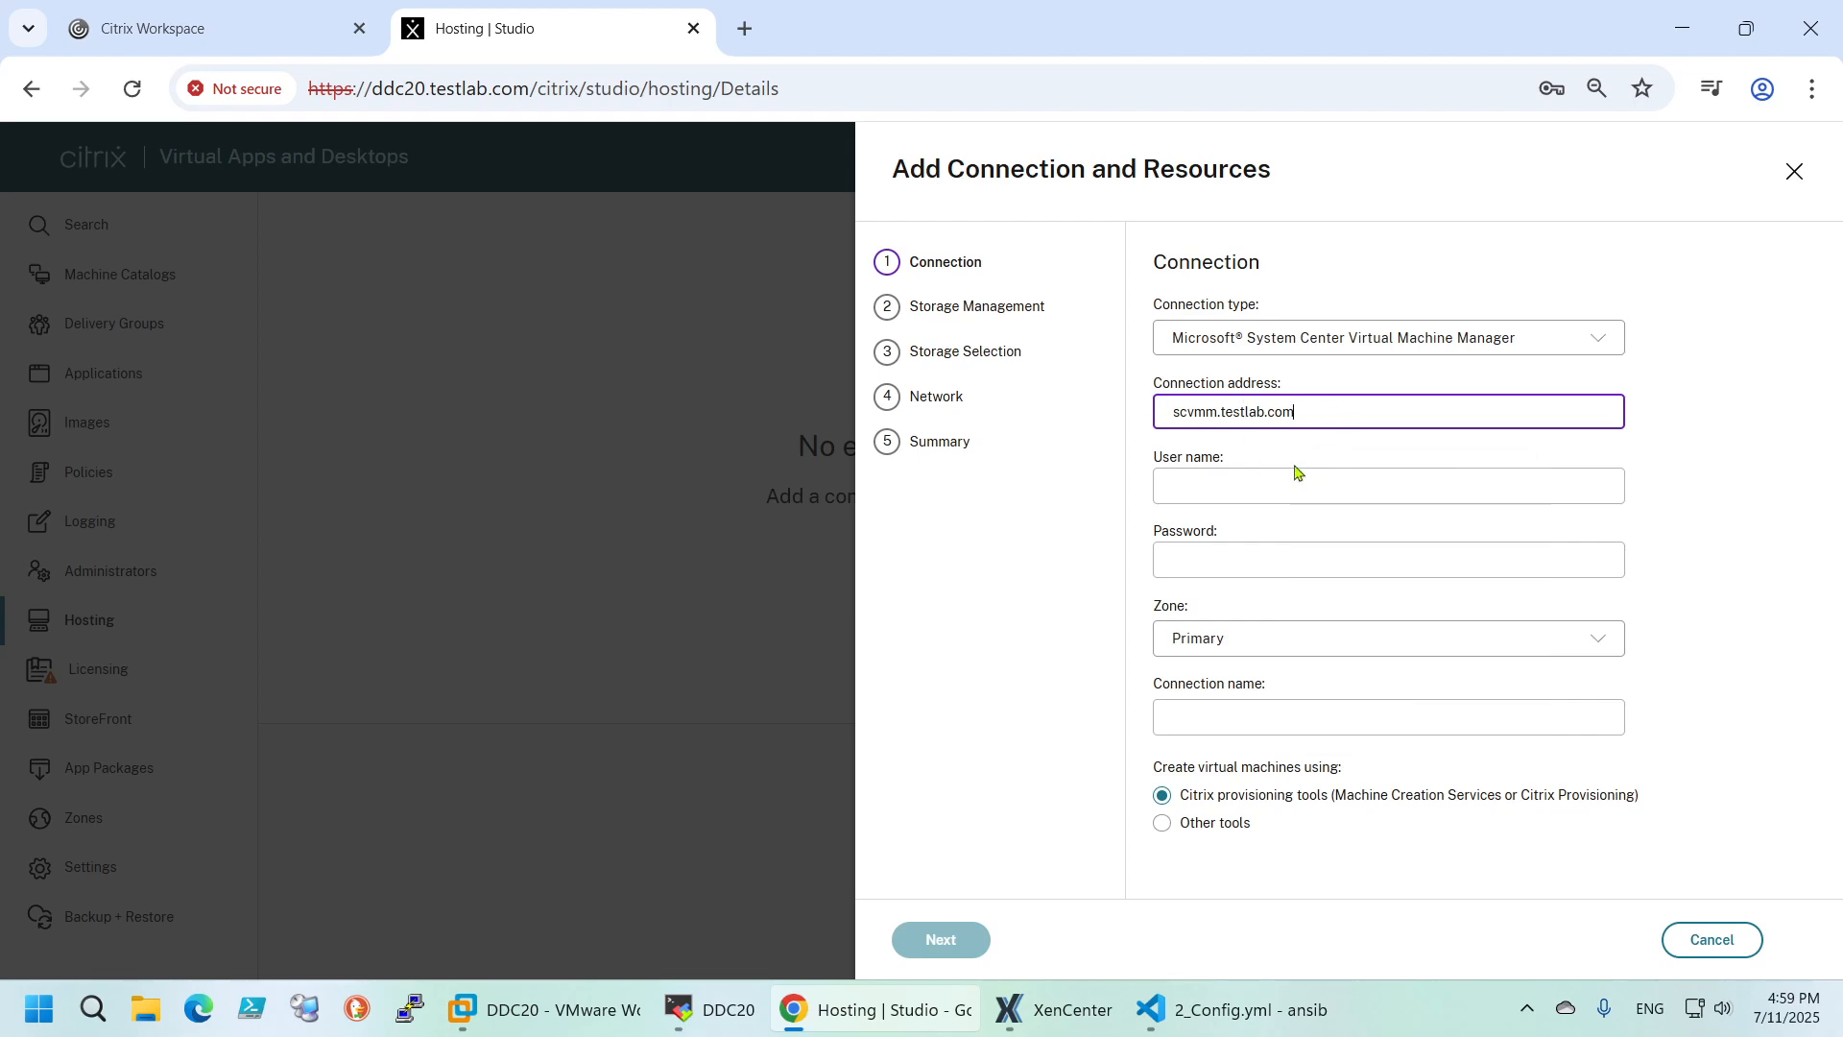
pyautogui.click(1230, 487)
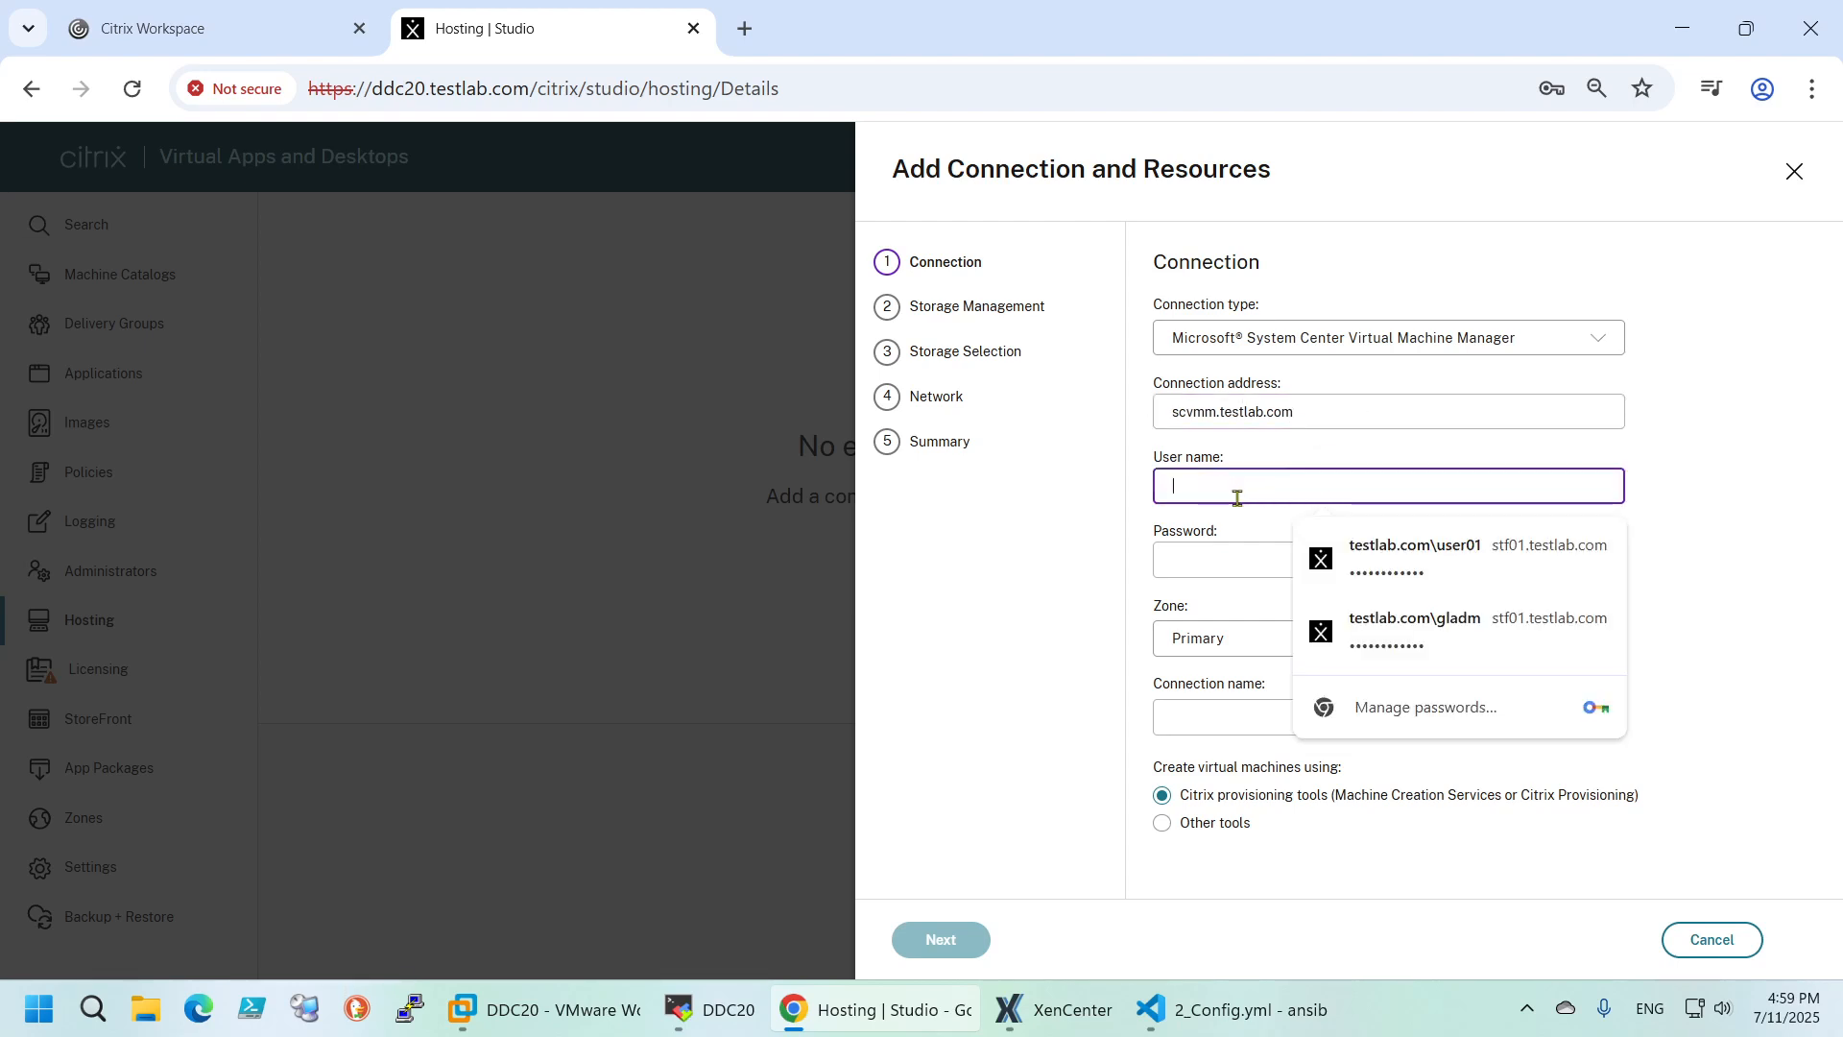
pyautogui.click(1354, 648)
pyautogui.click(1233, 716)
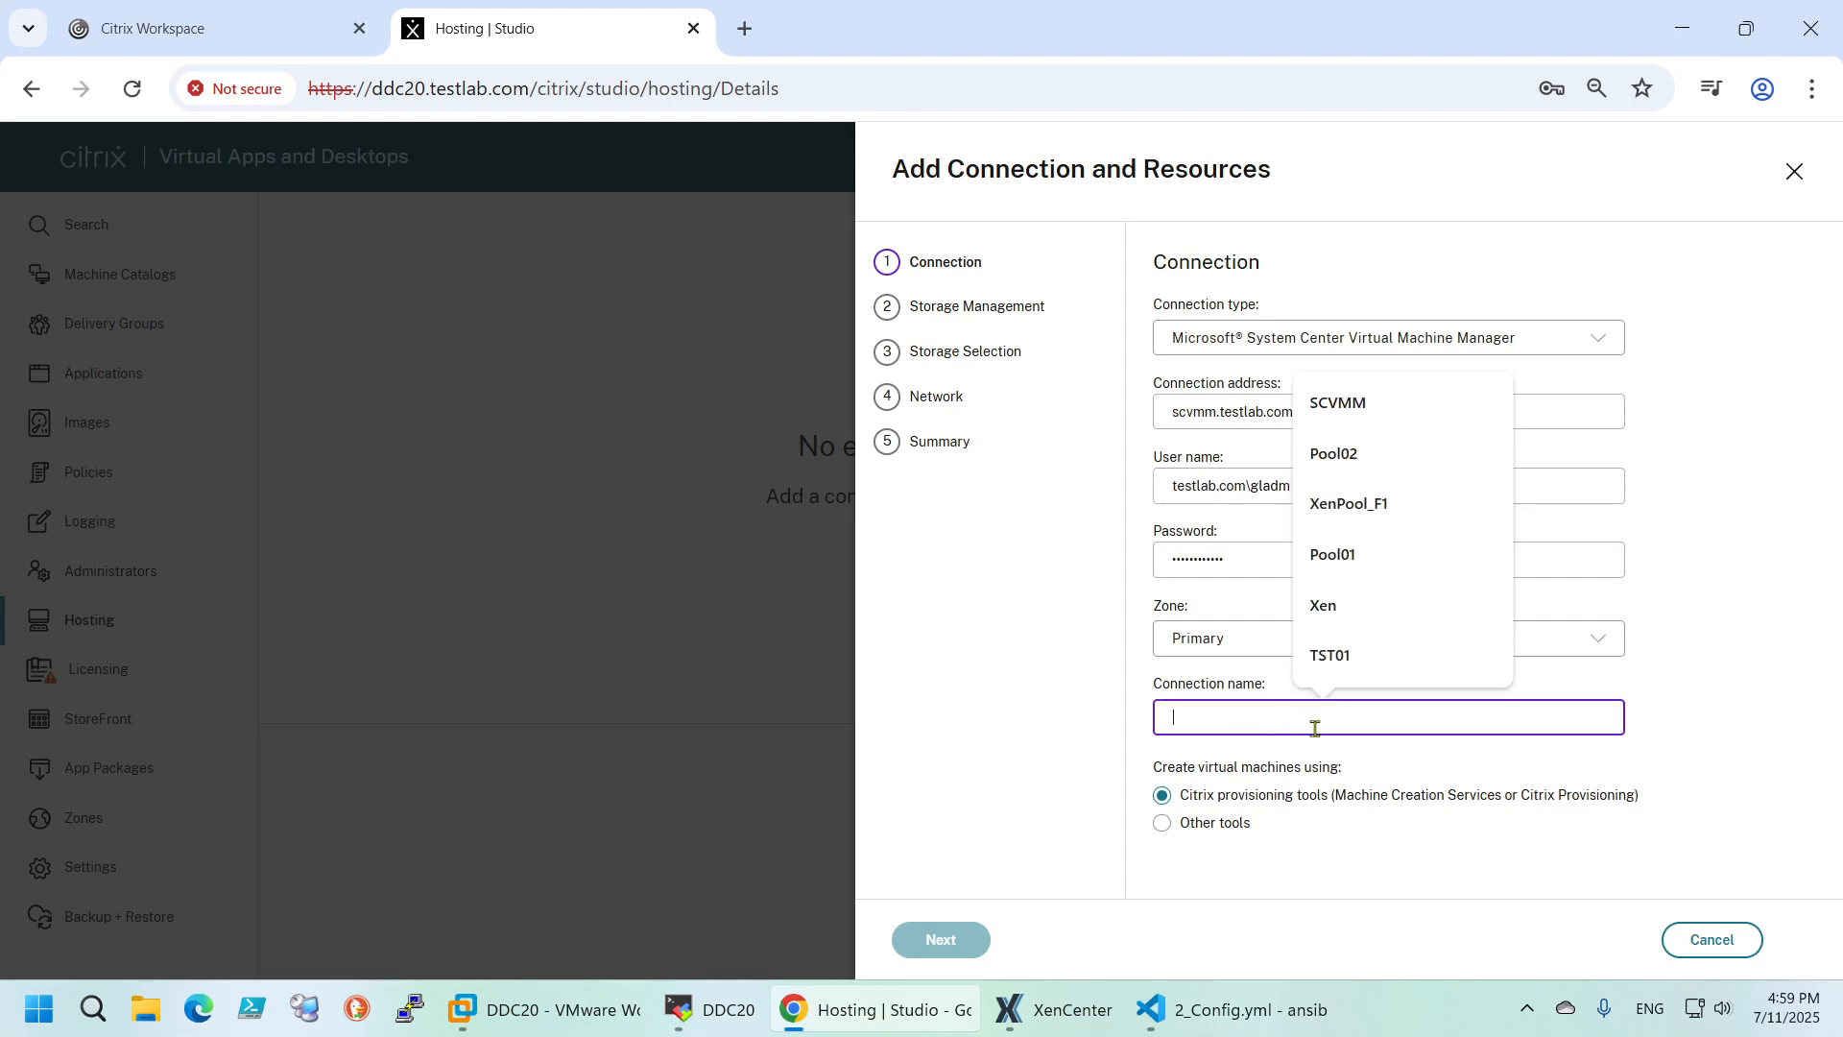
pyautogui.click(1356, 415)
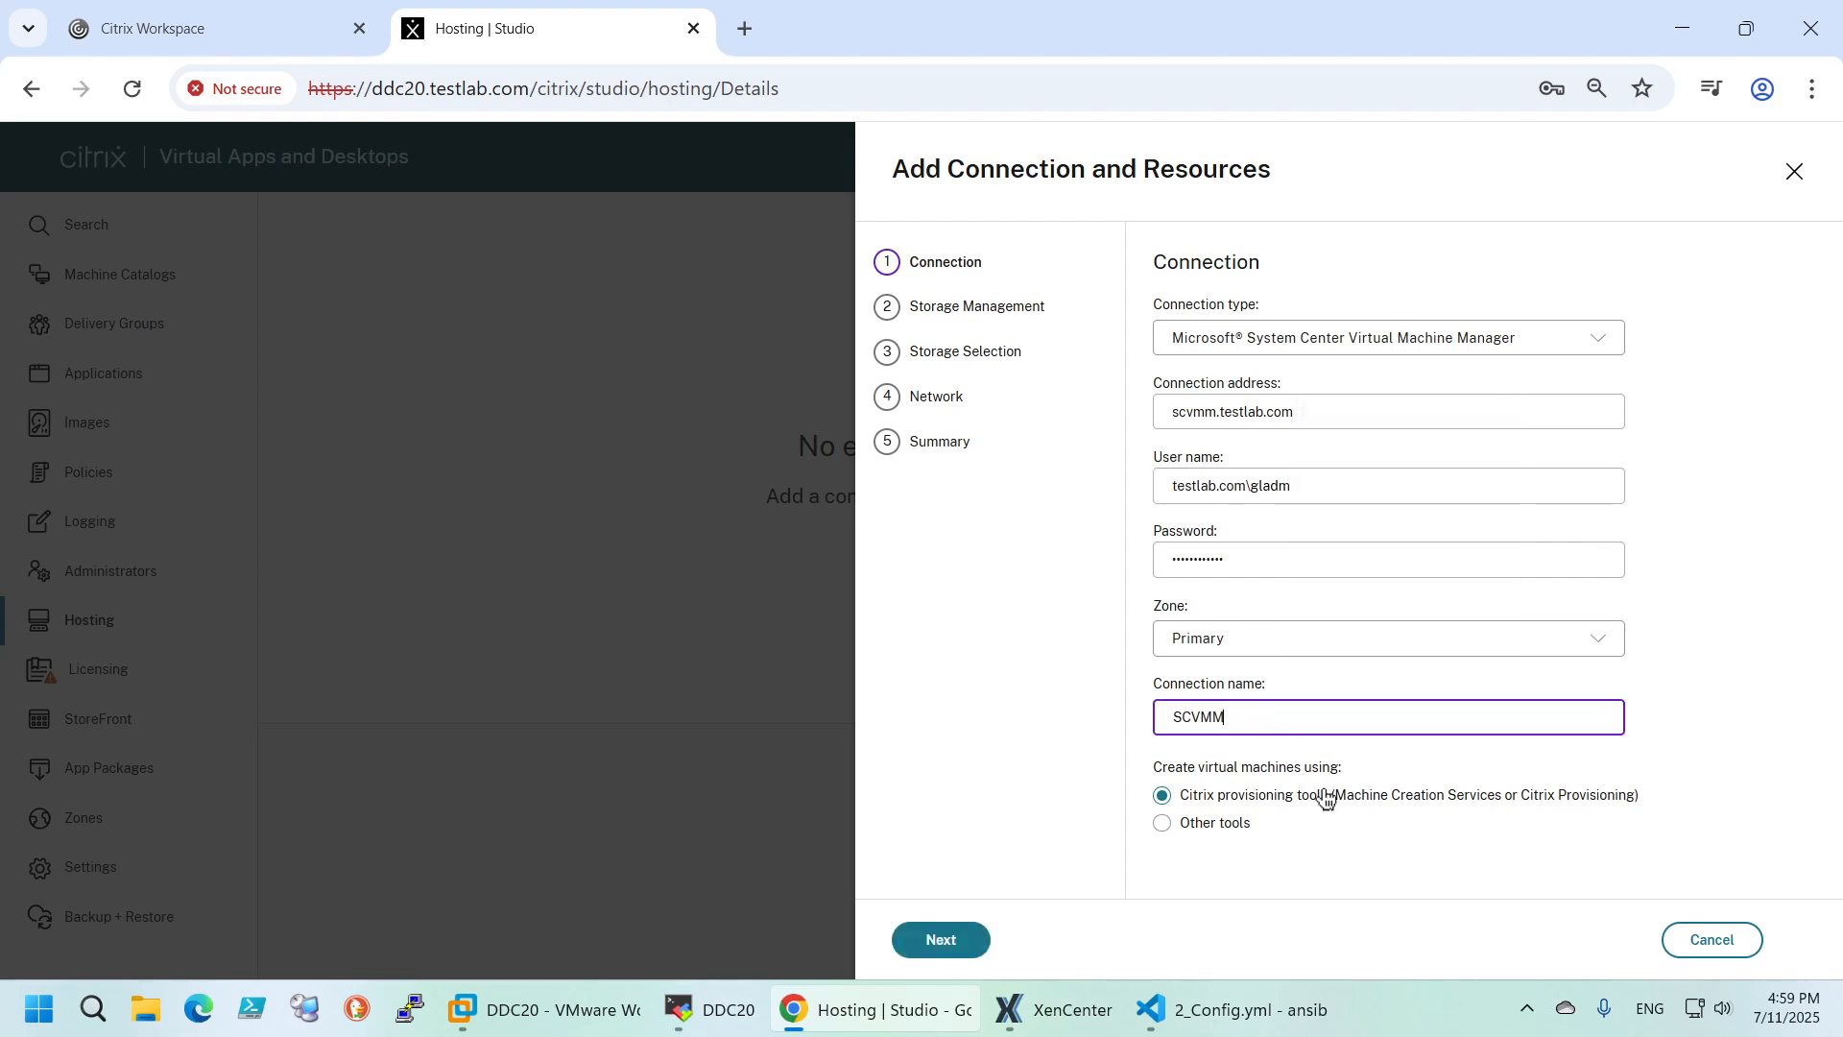
pyautogui.click(959, 952)
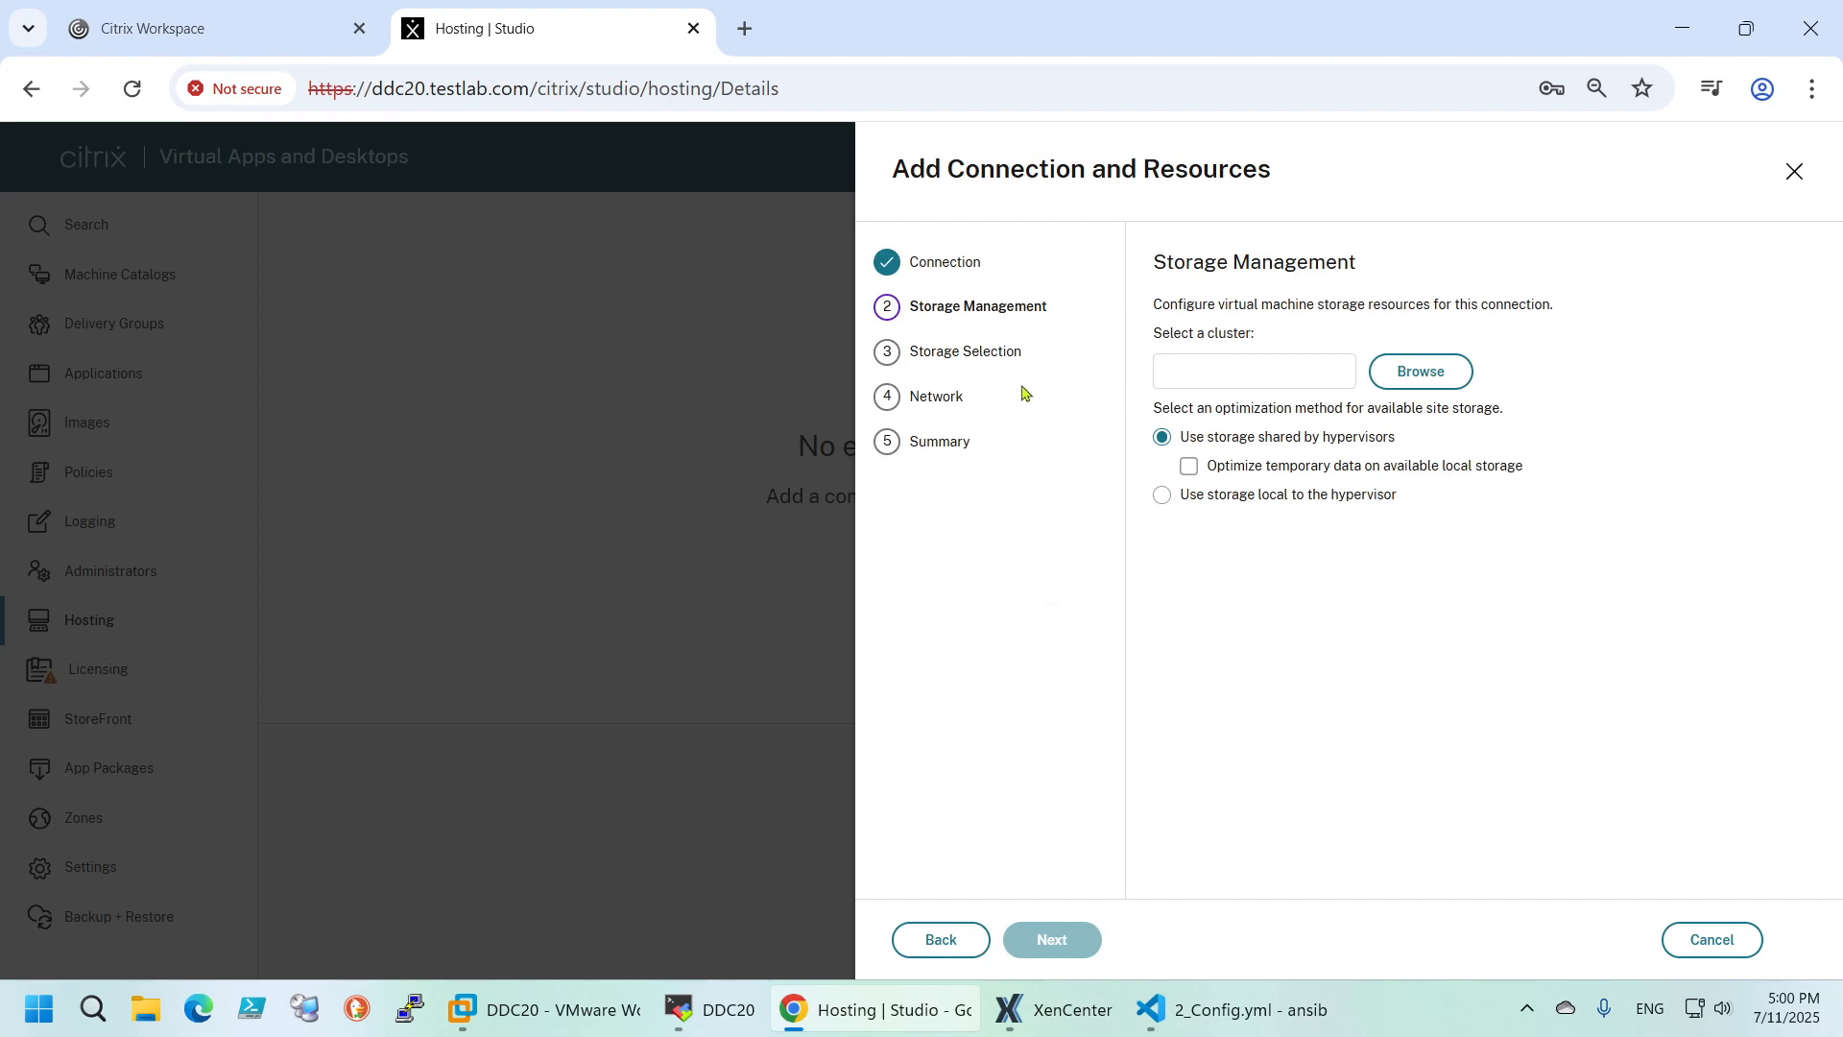
# - Choose HypCluster under HypGroup with storage shared by hypervisors, and accept CSVolume1 for OS and temporary data
pyautogui.click(1392, 374)
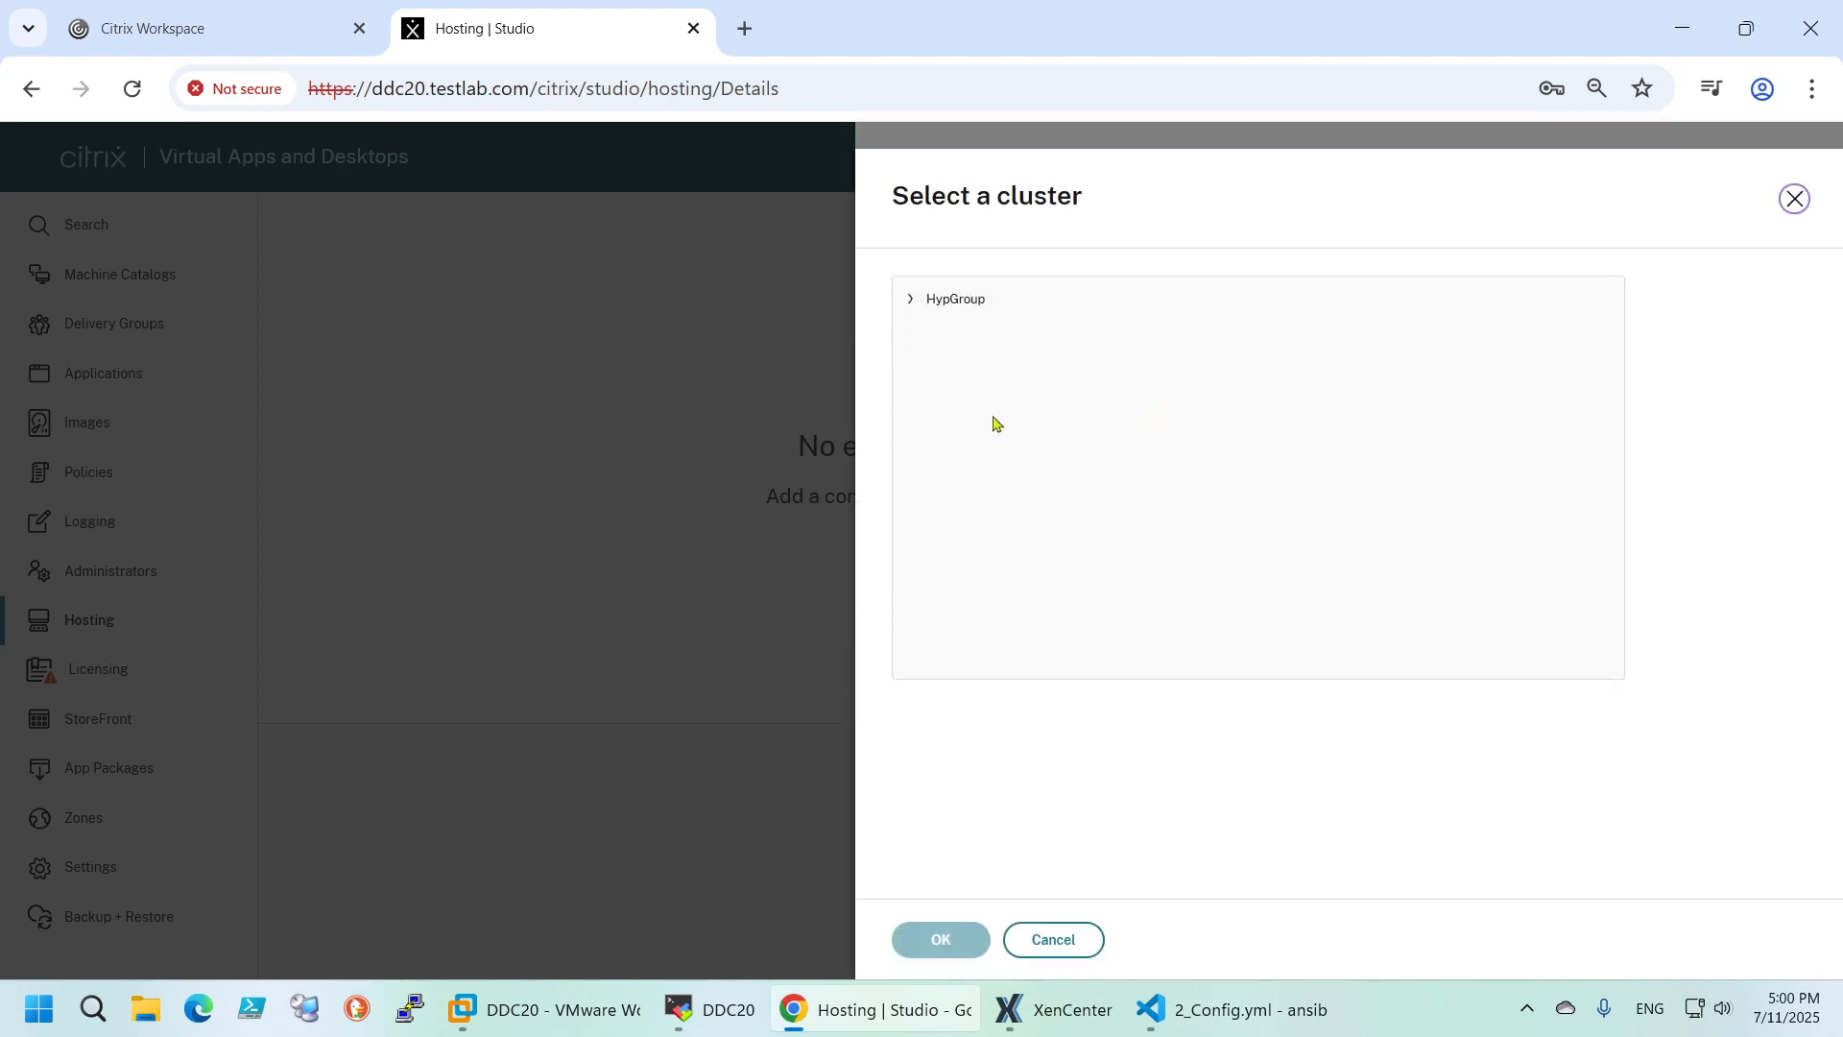
pyautogui.click(939, 314)
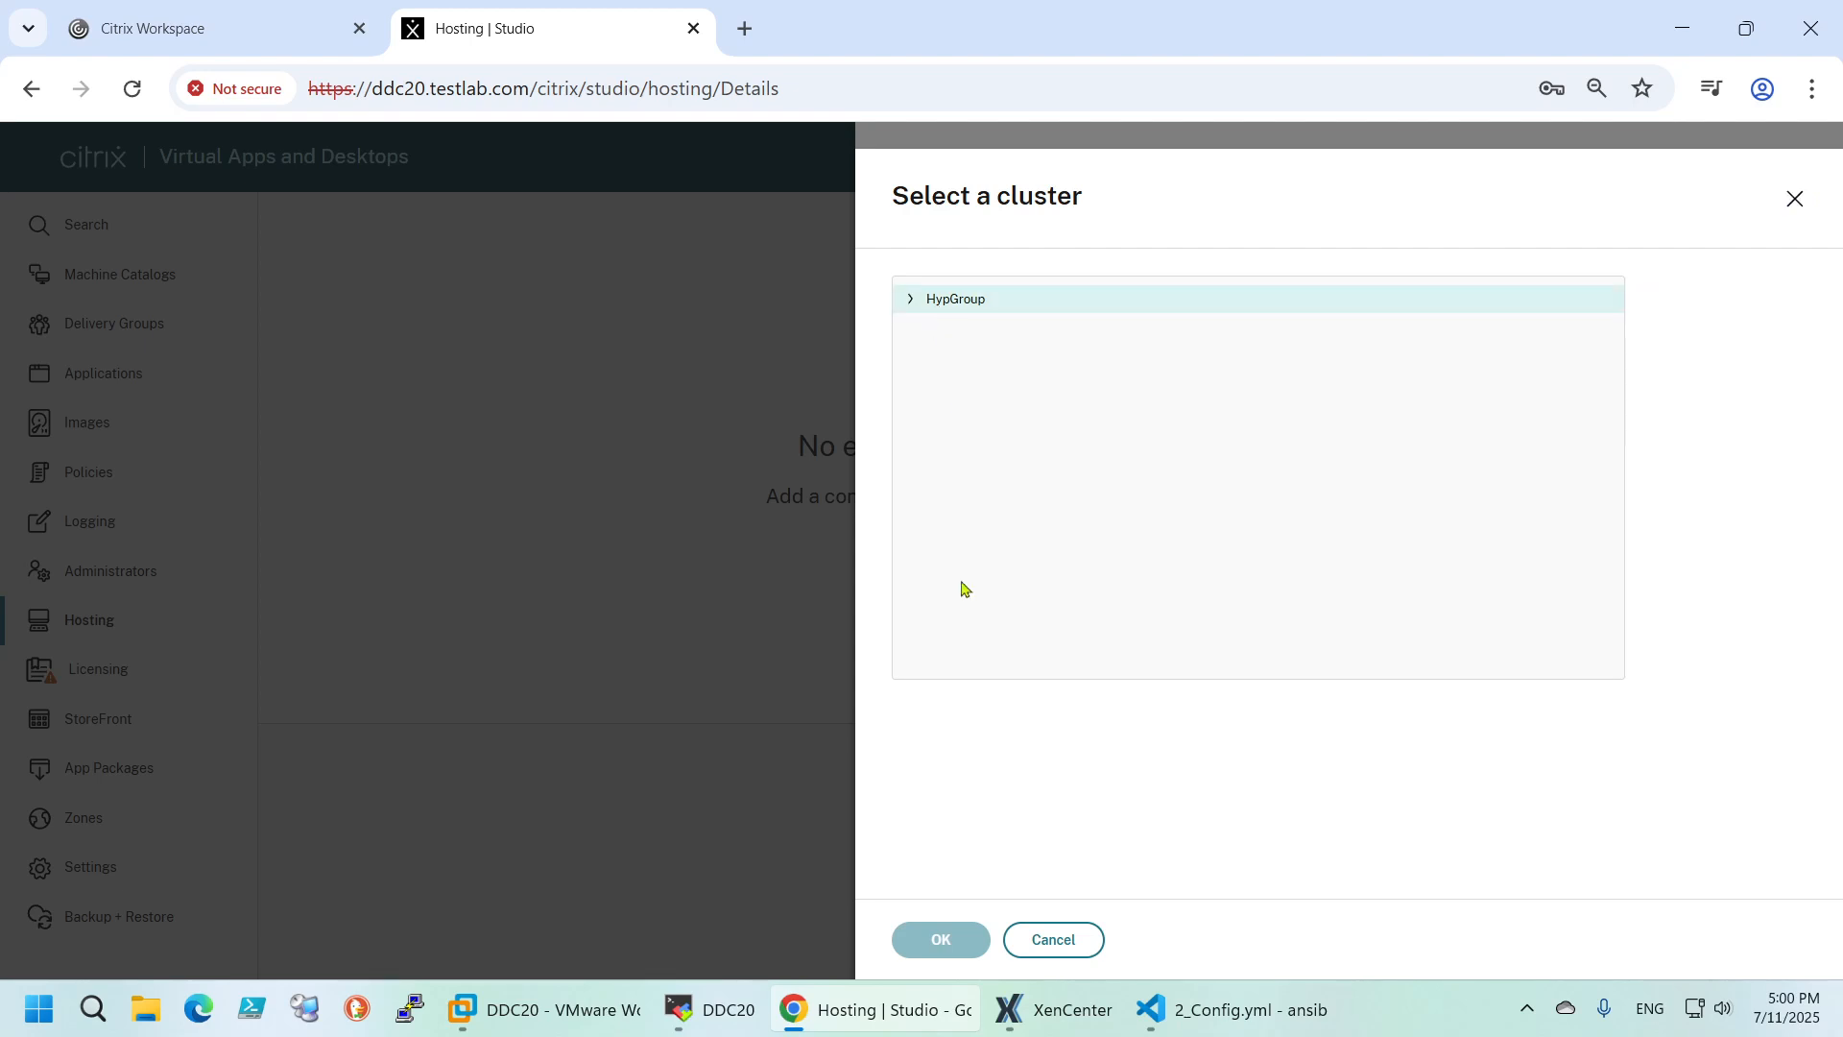
pyautogui.click(908, 303)
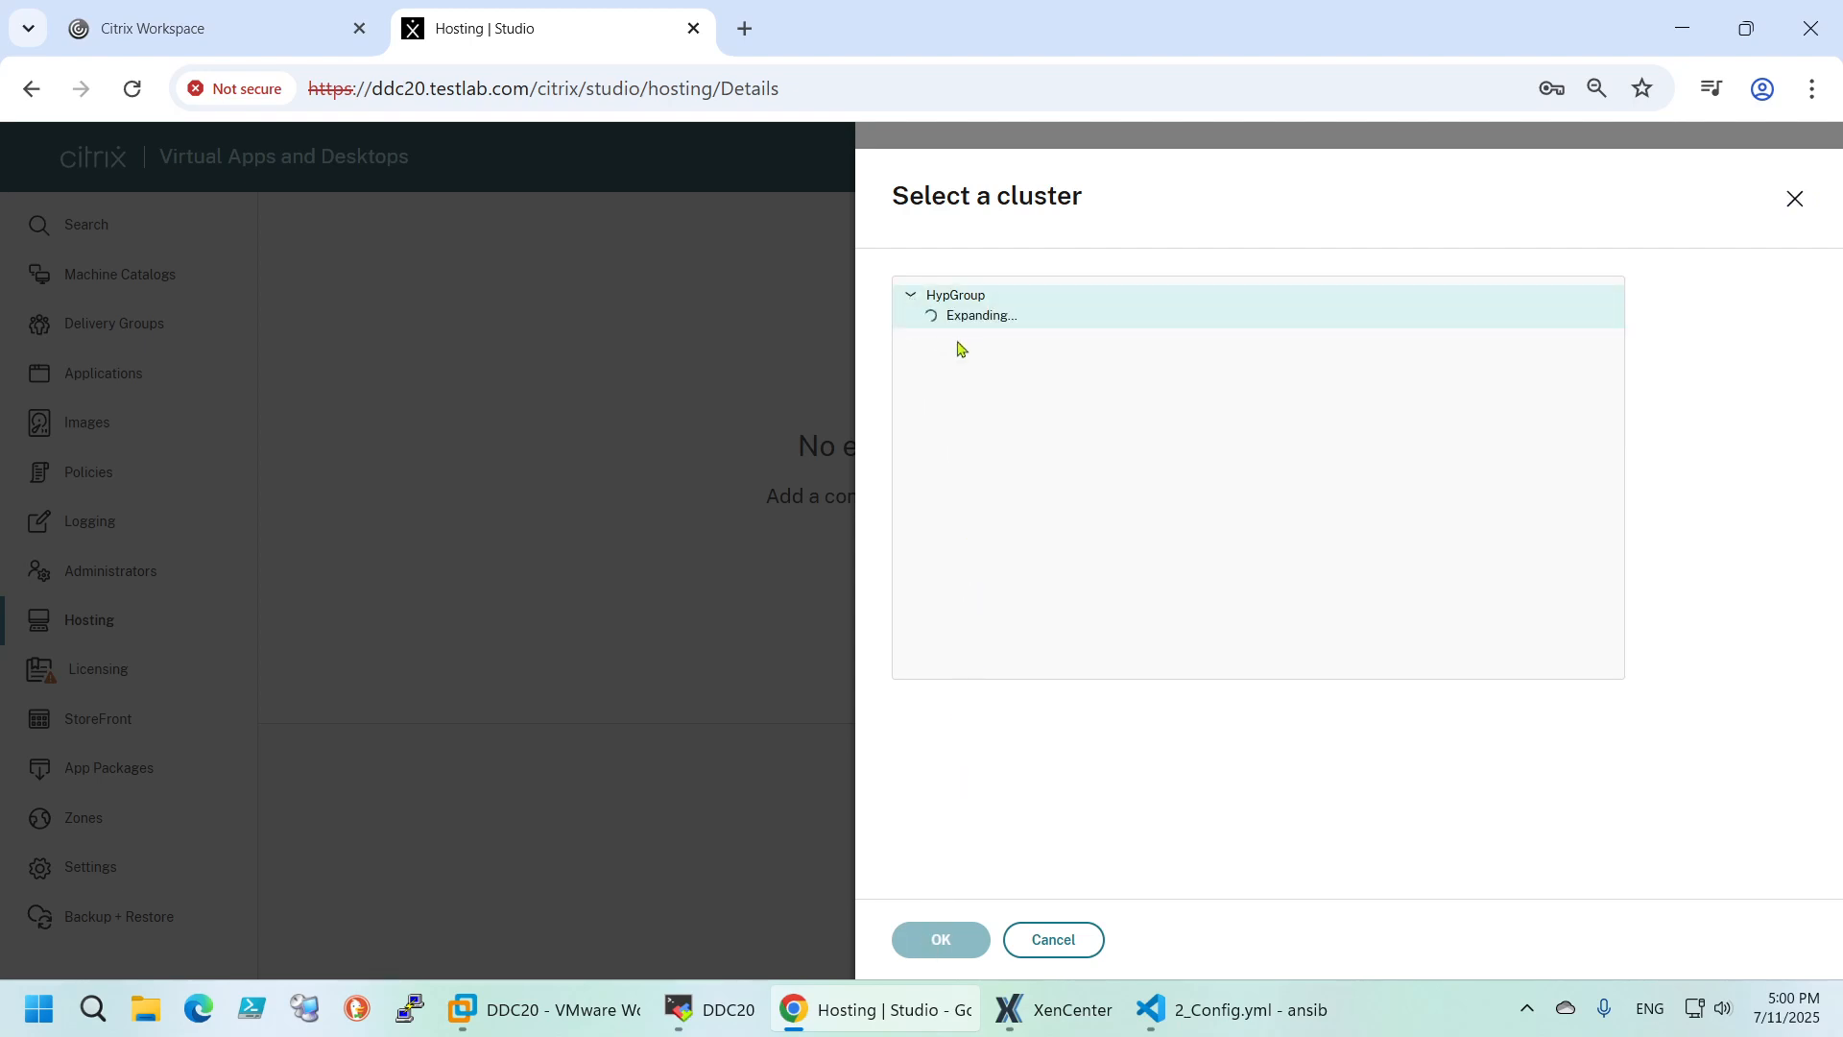
pyautogui.click(960, 326)
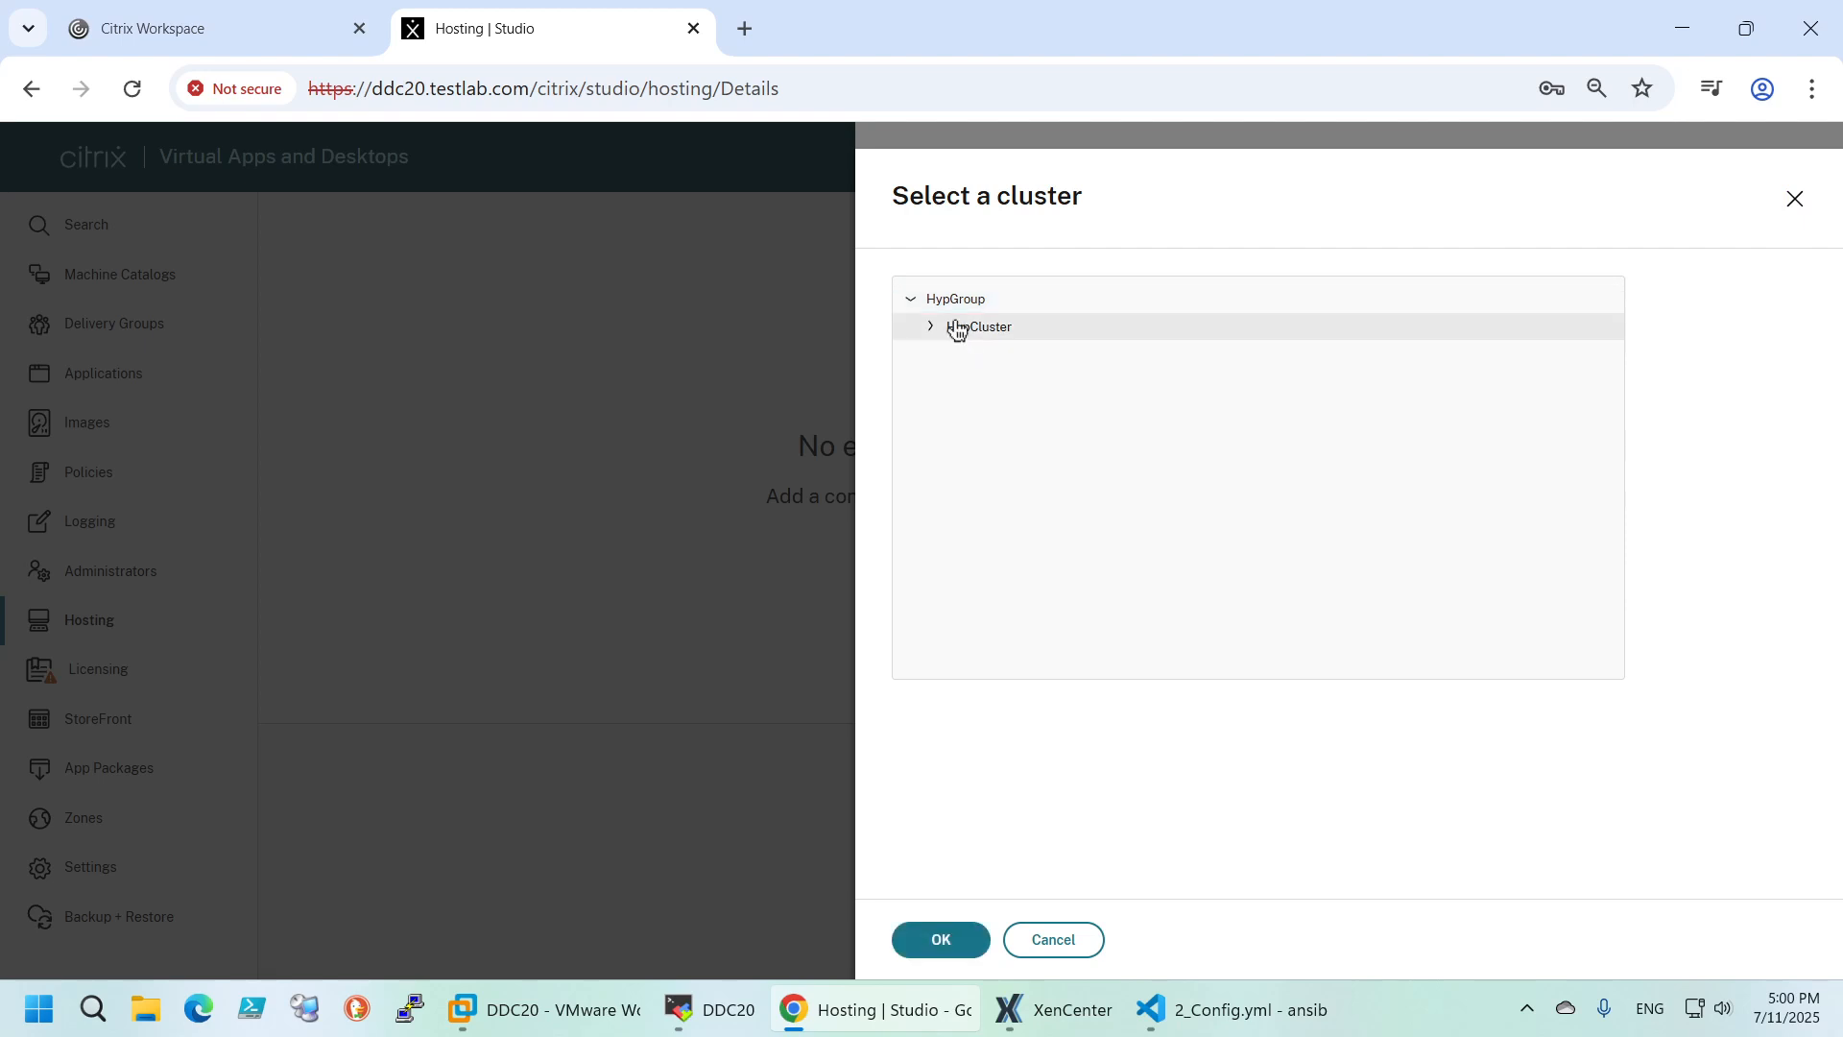
pyautogui.click(941, 942)
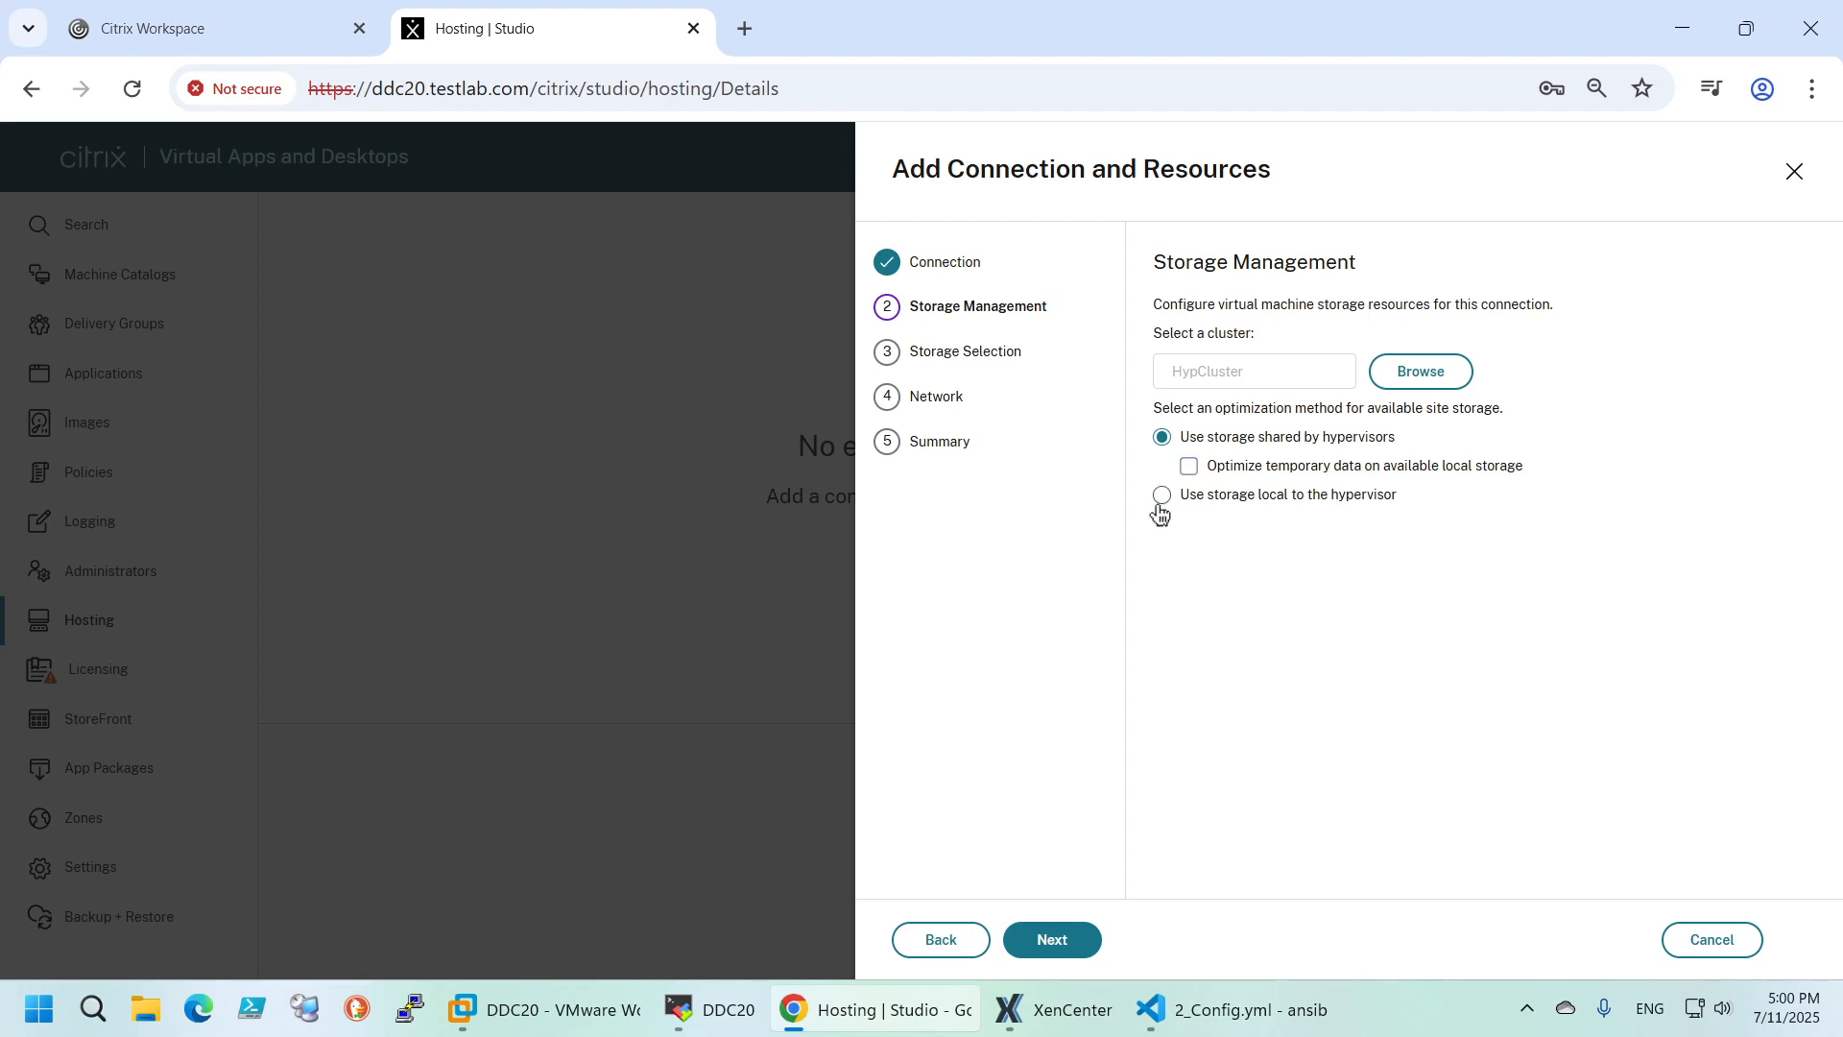
pyautogui.click(1075, 946)
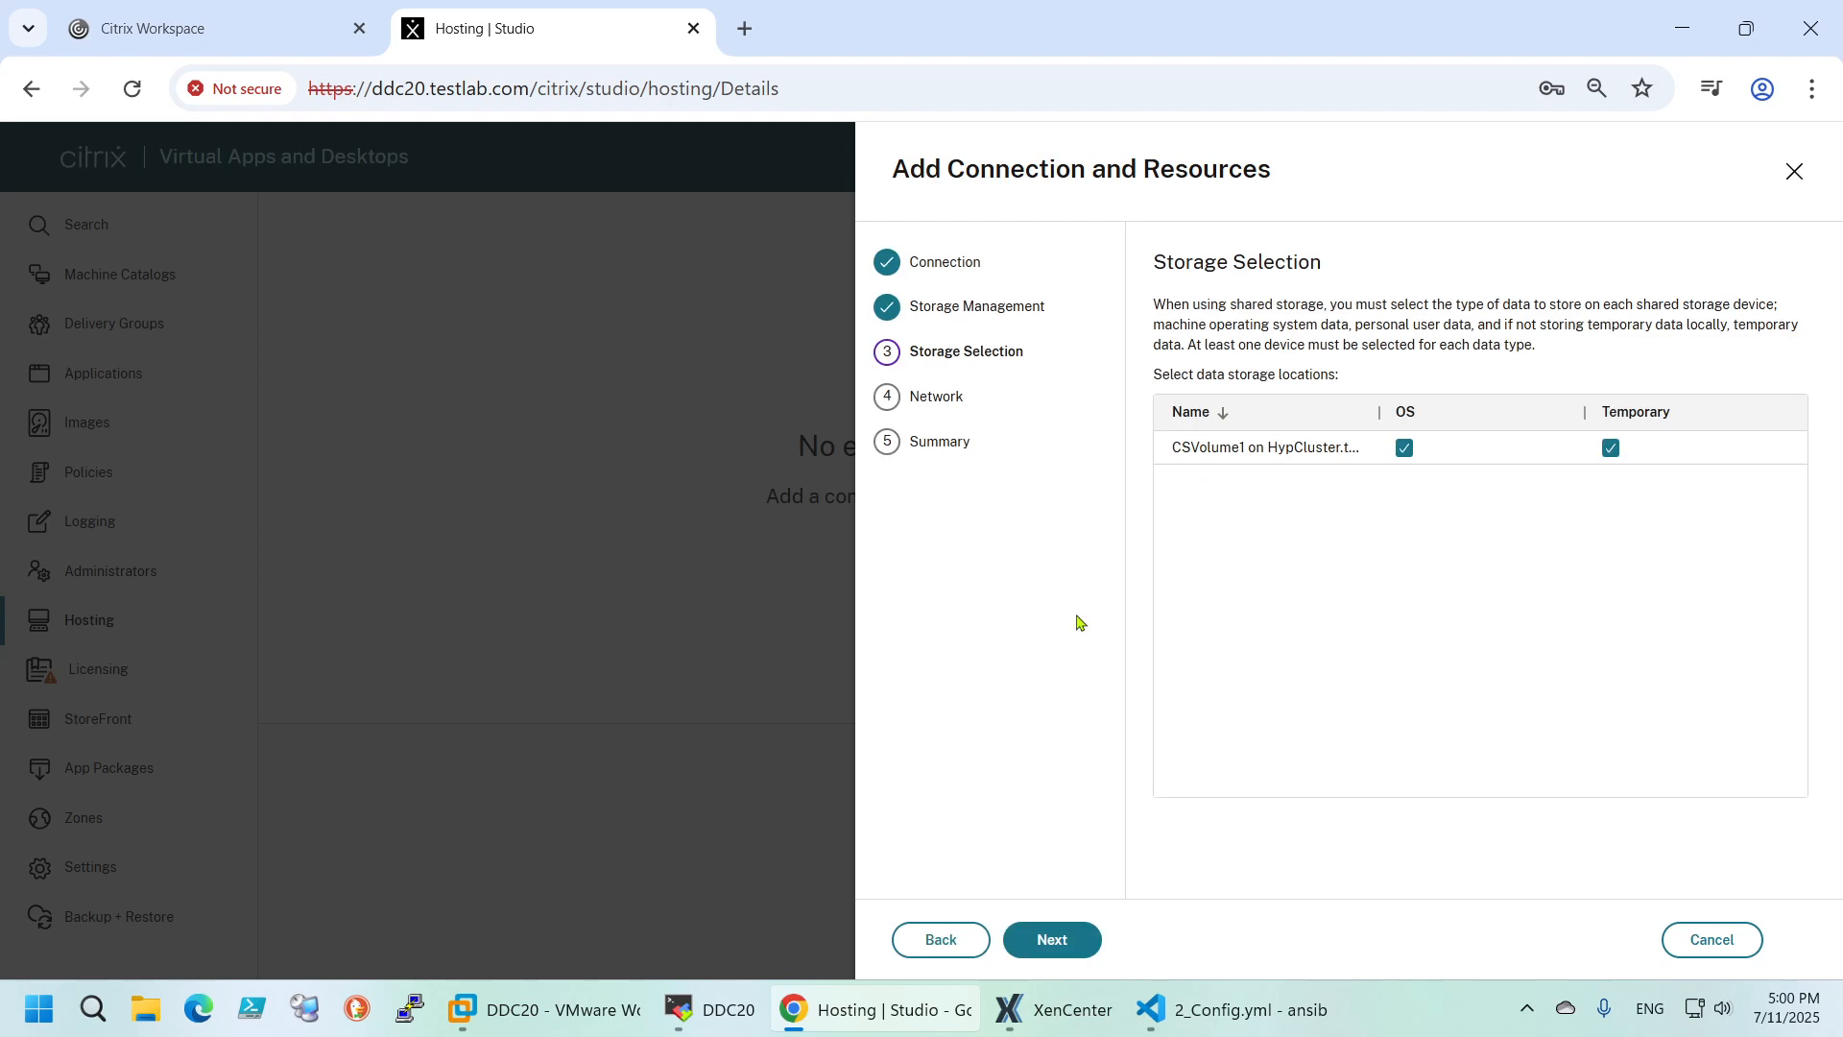
pyautogui.click(1057, 948)
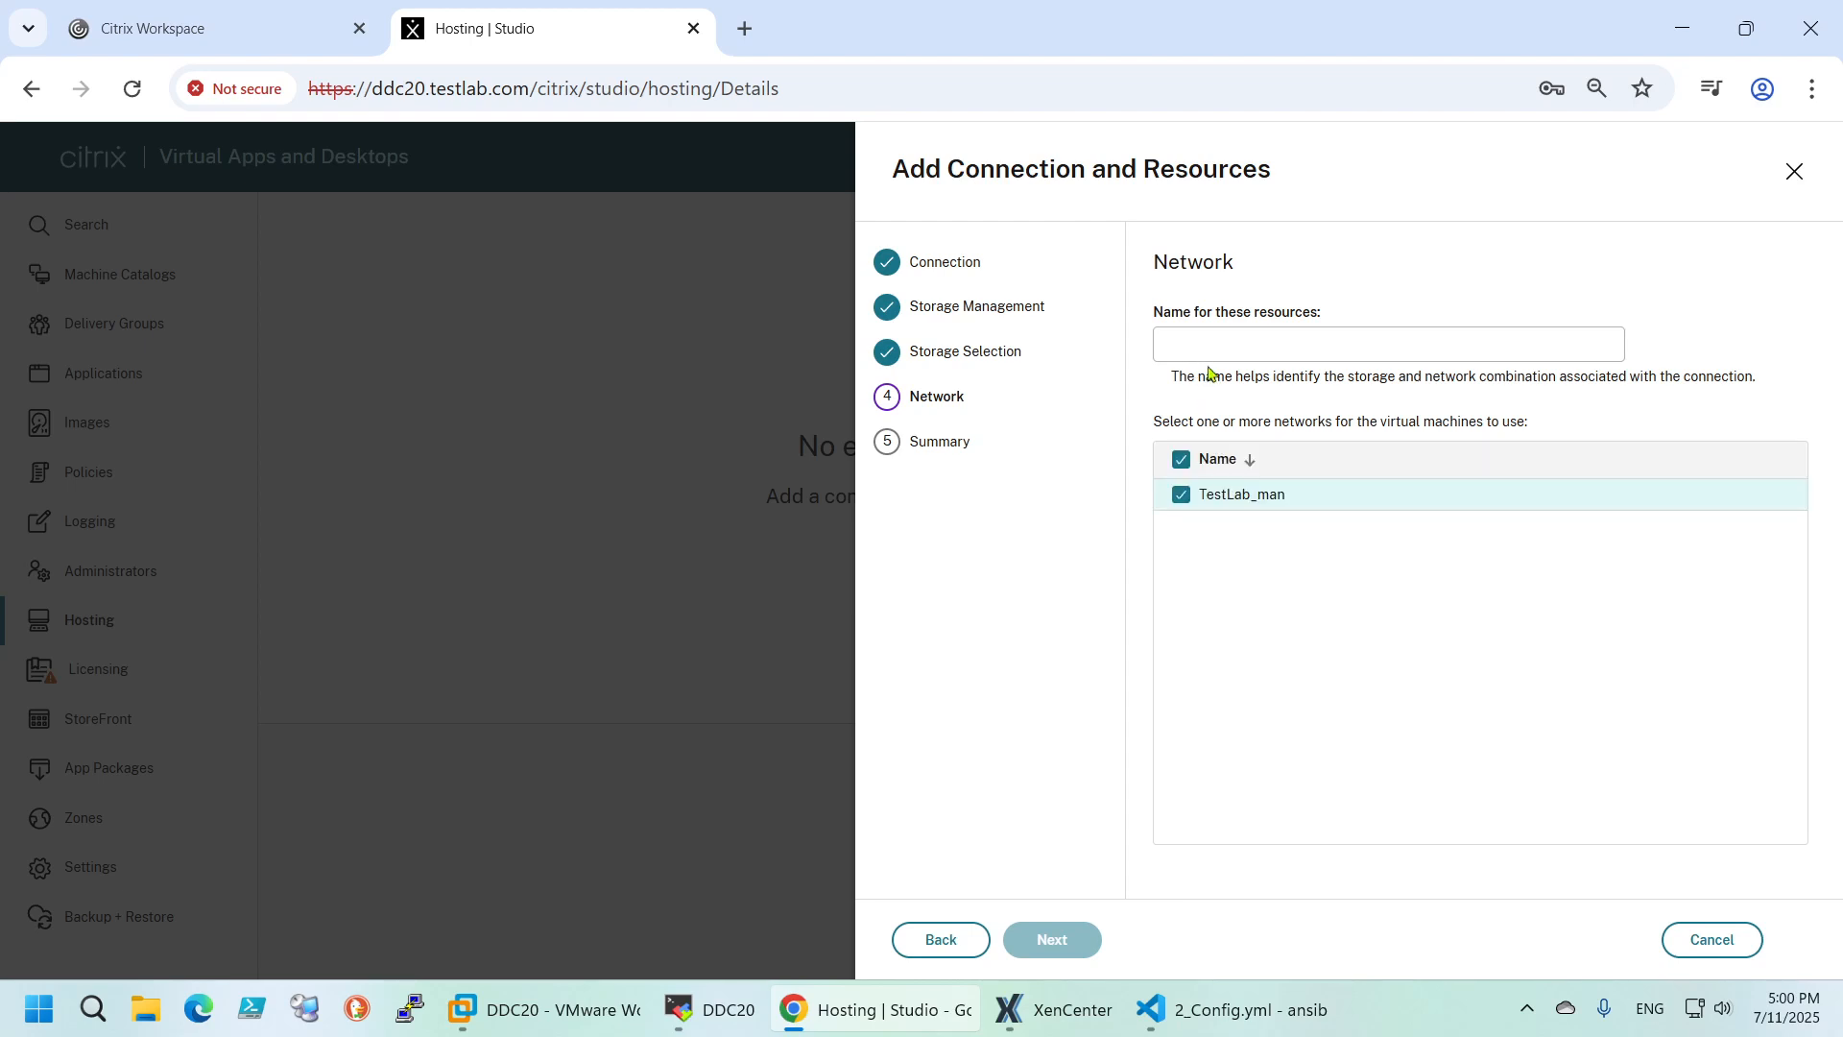
# - Name the resources SCVMM_Net with the TestLab_man network selected, and finish creating the connection
pyautogui.click(1203, 344)
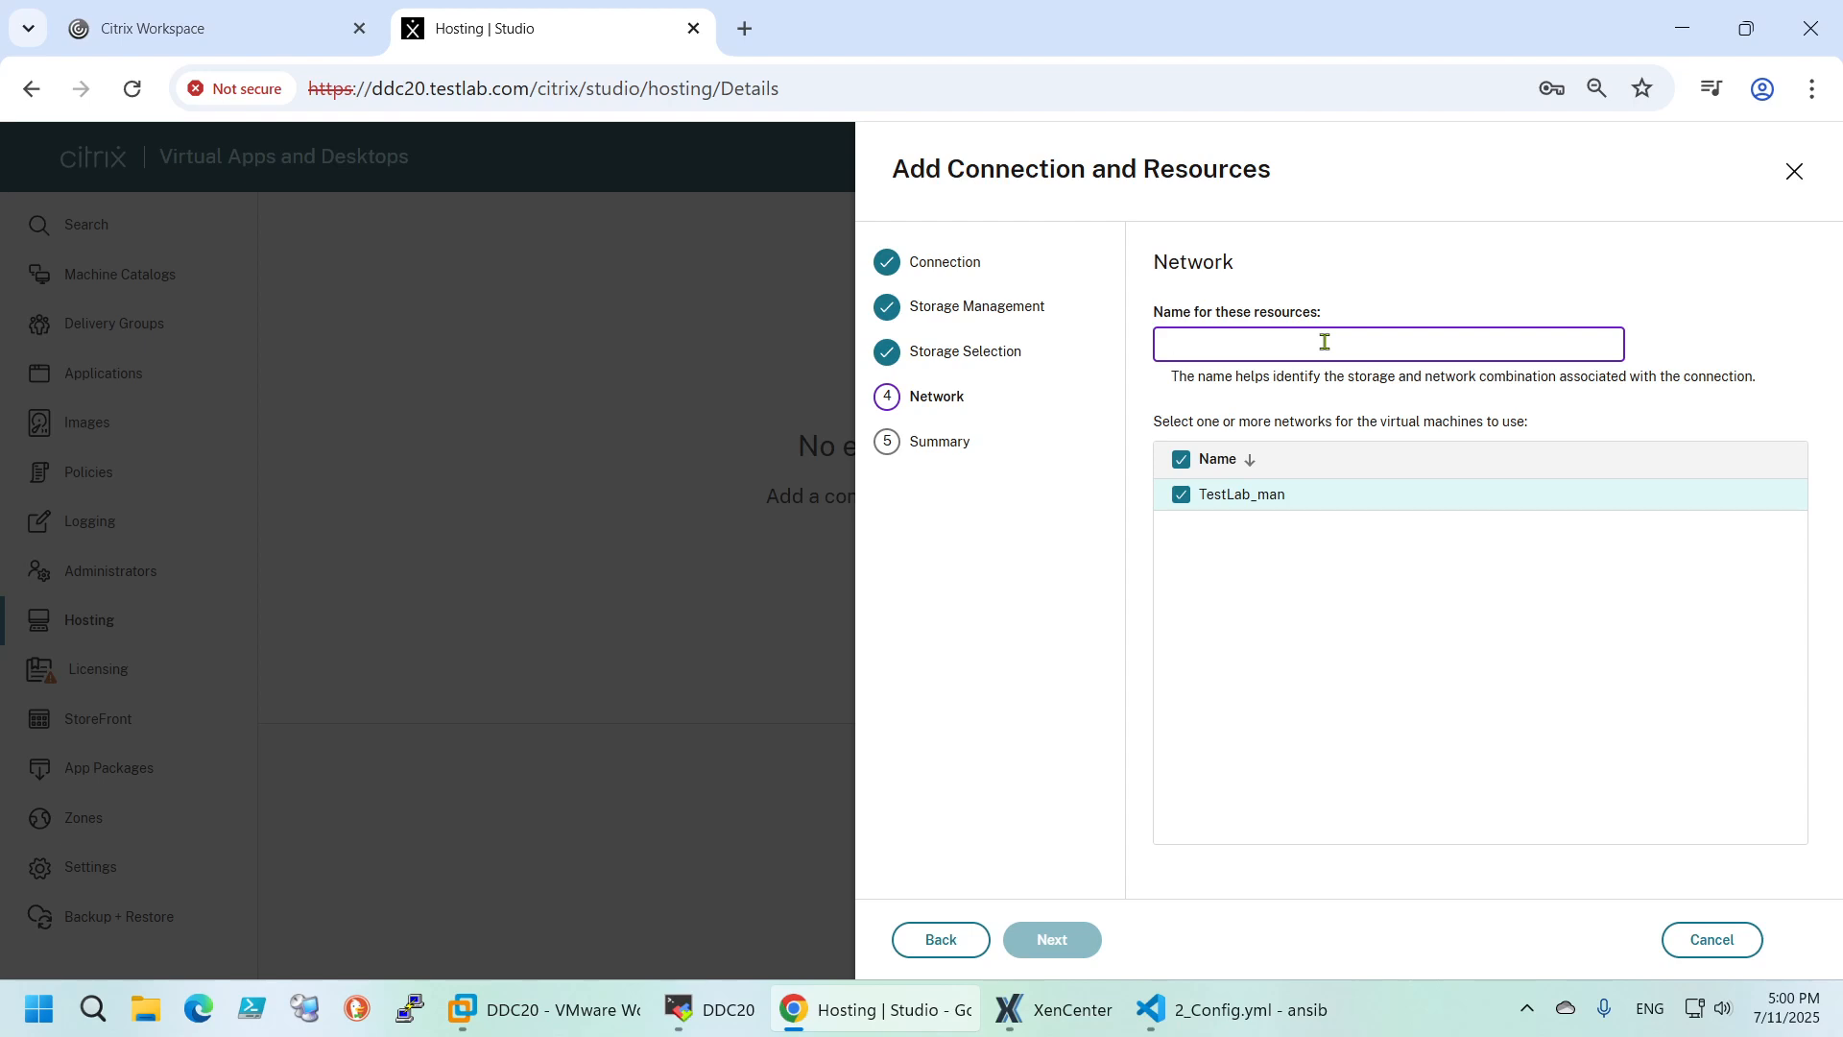
pyautogui.write('SCVMM_Net')
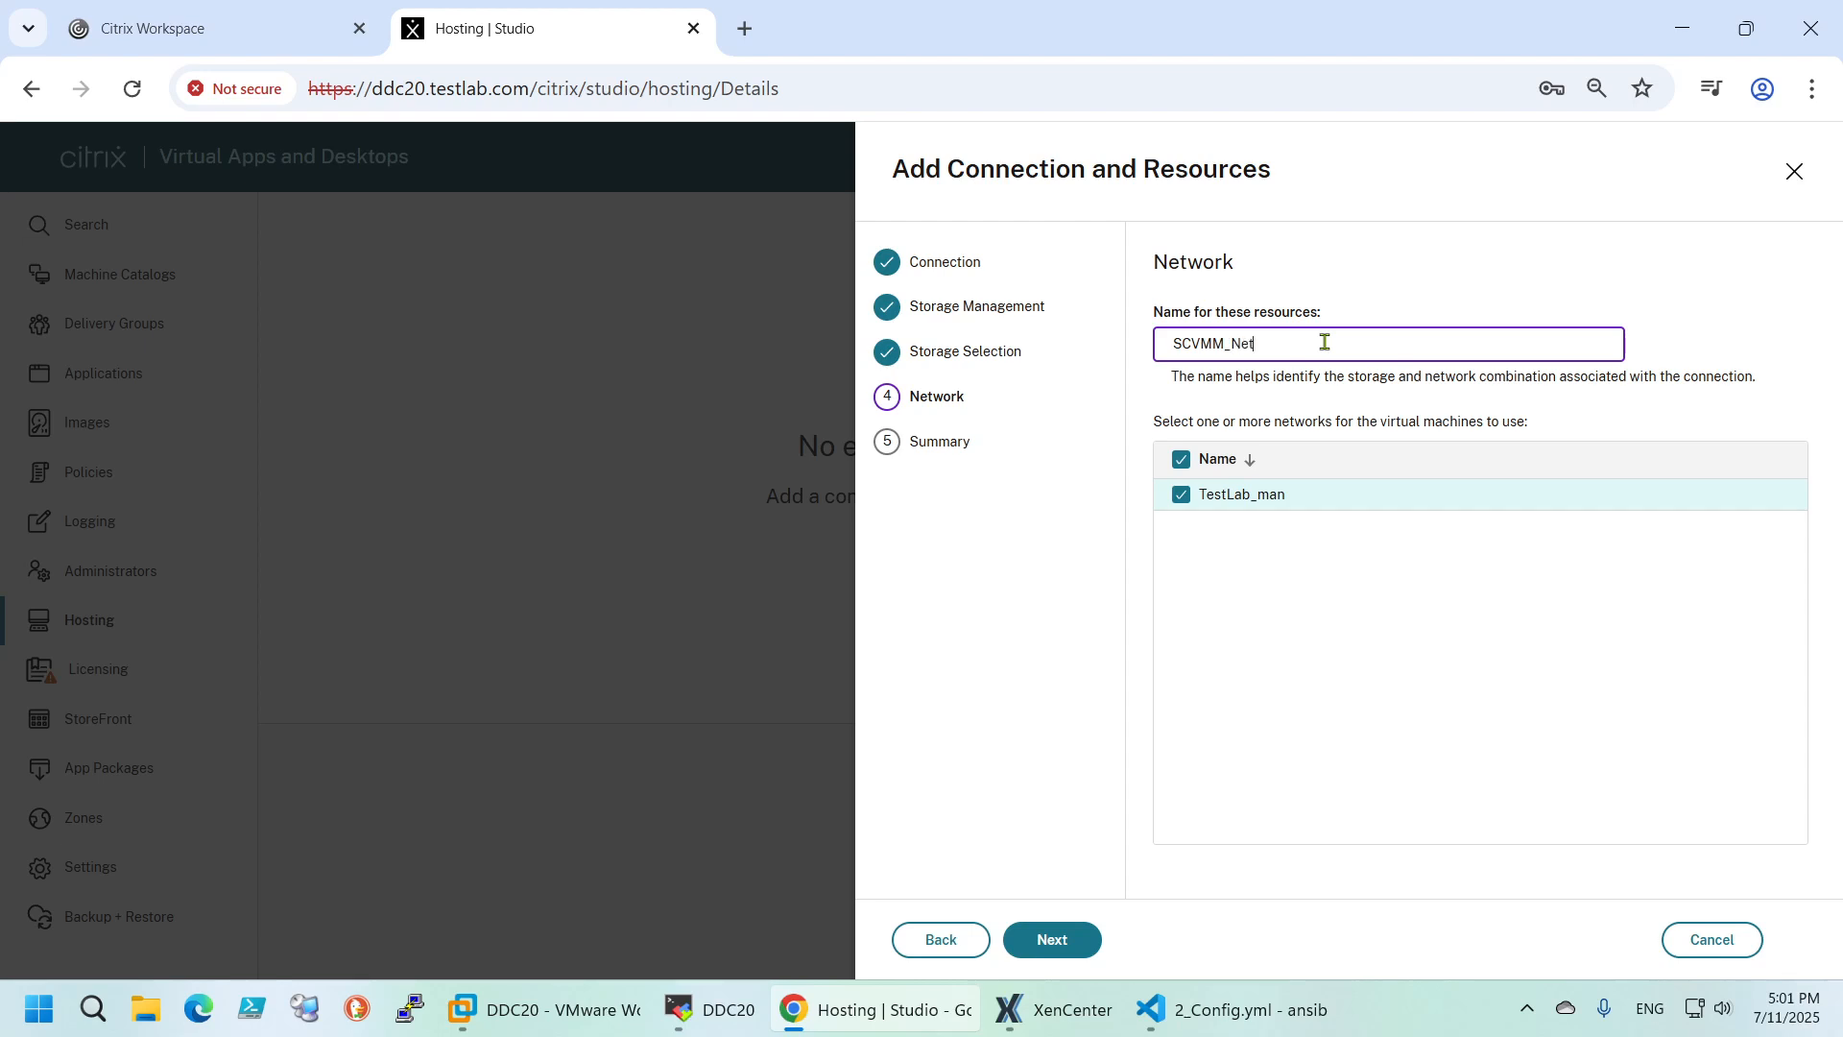
pyautogui.click(1096, 938)
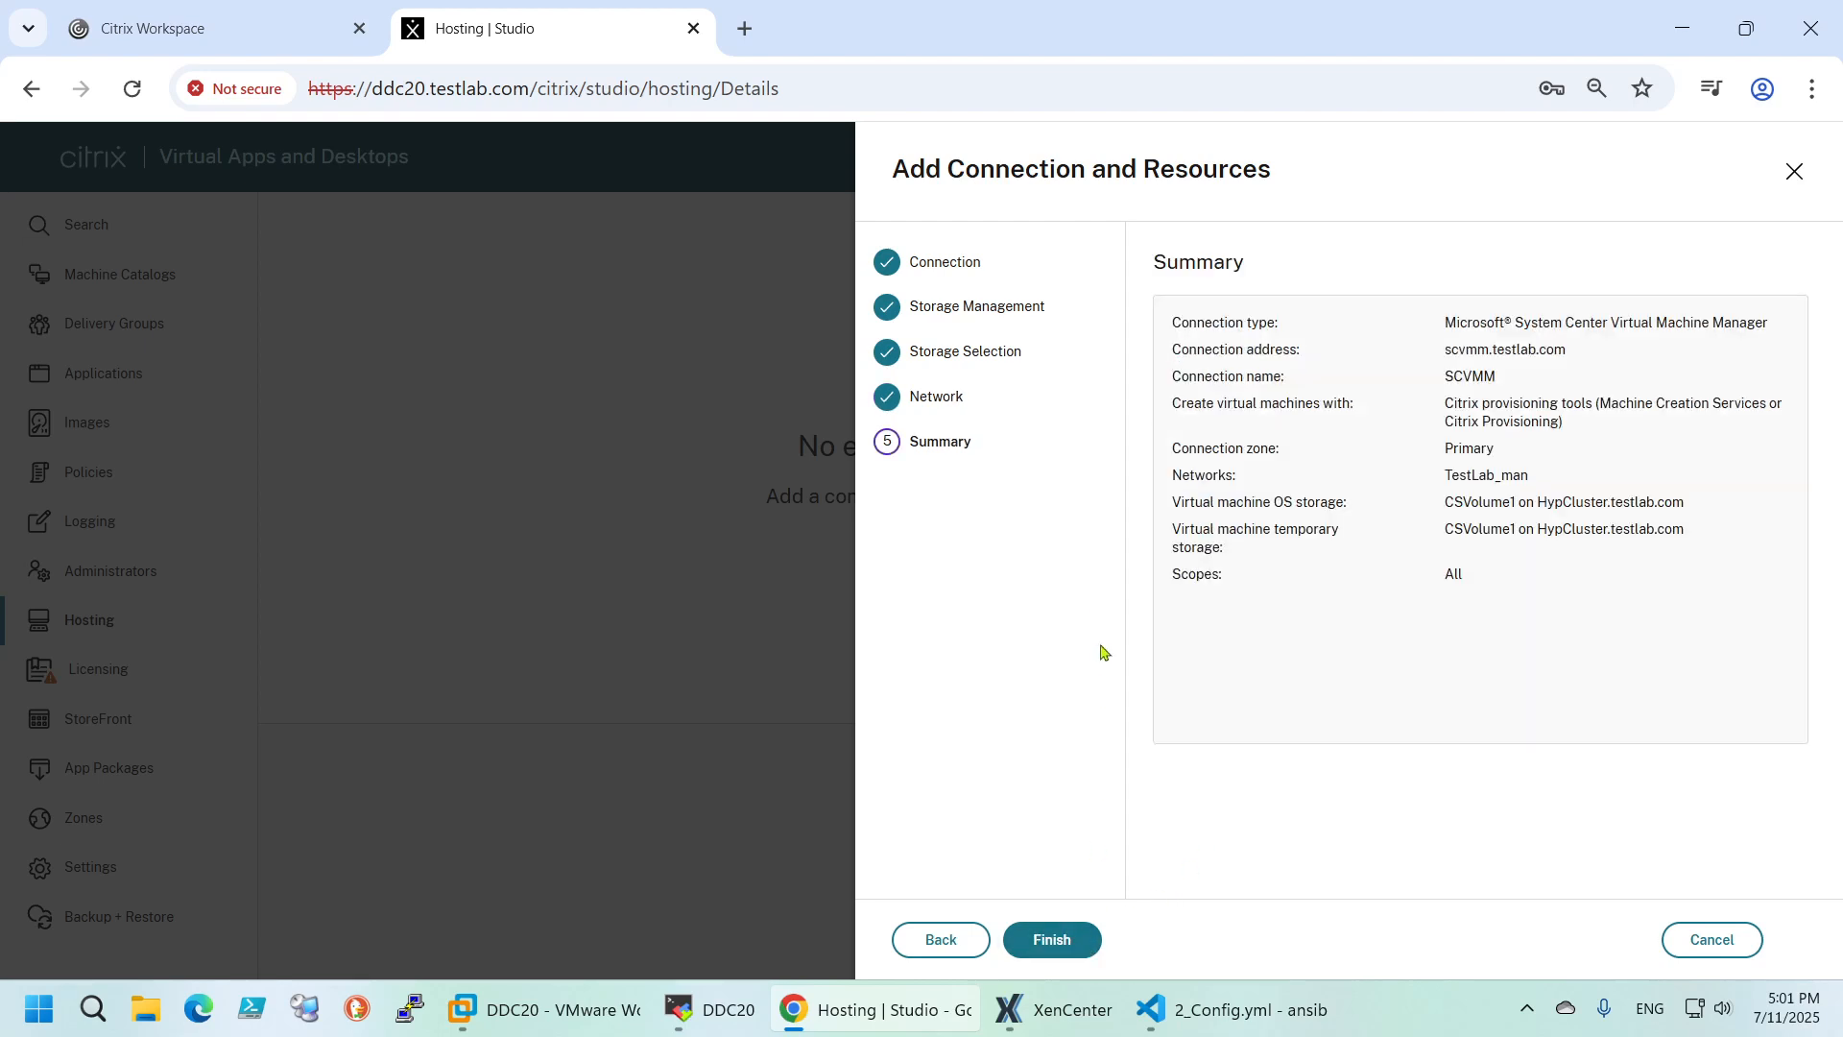
pyautogui.click(1074, 953)
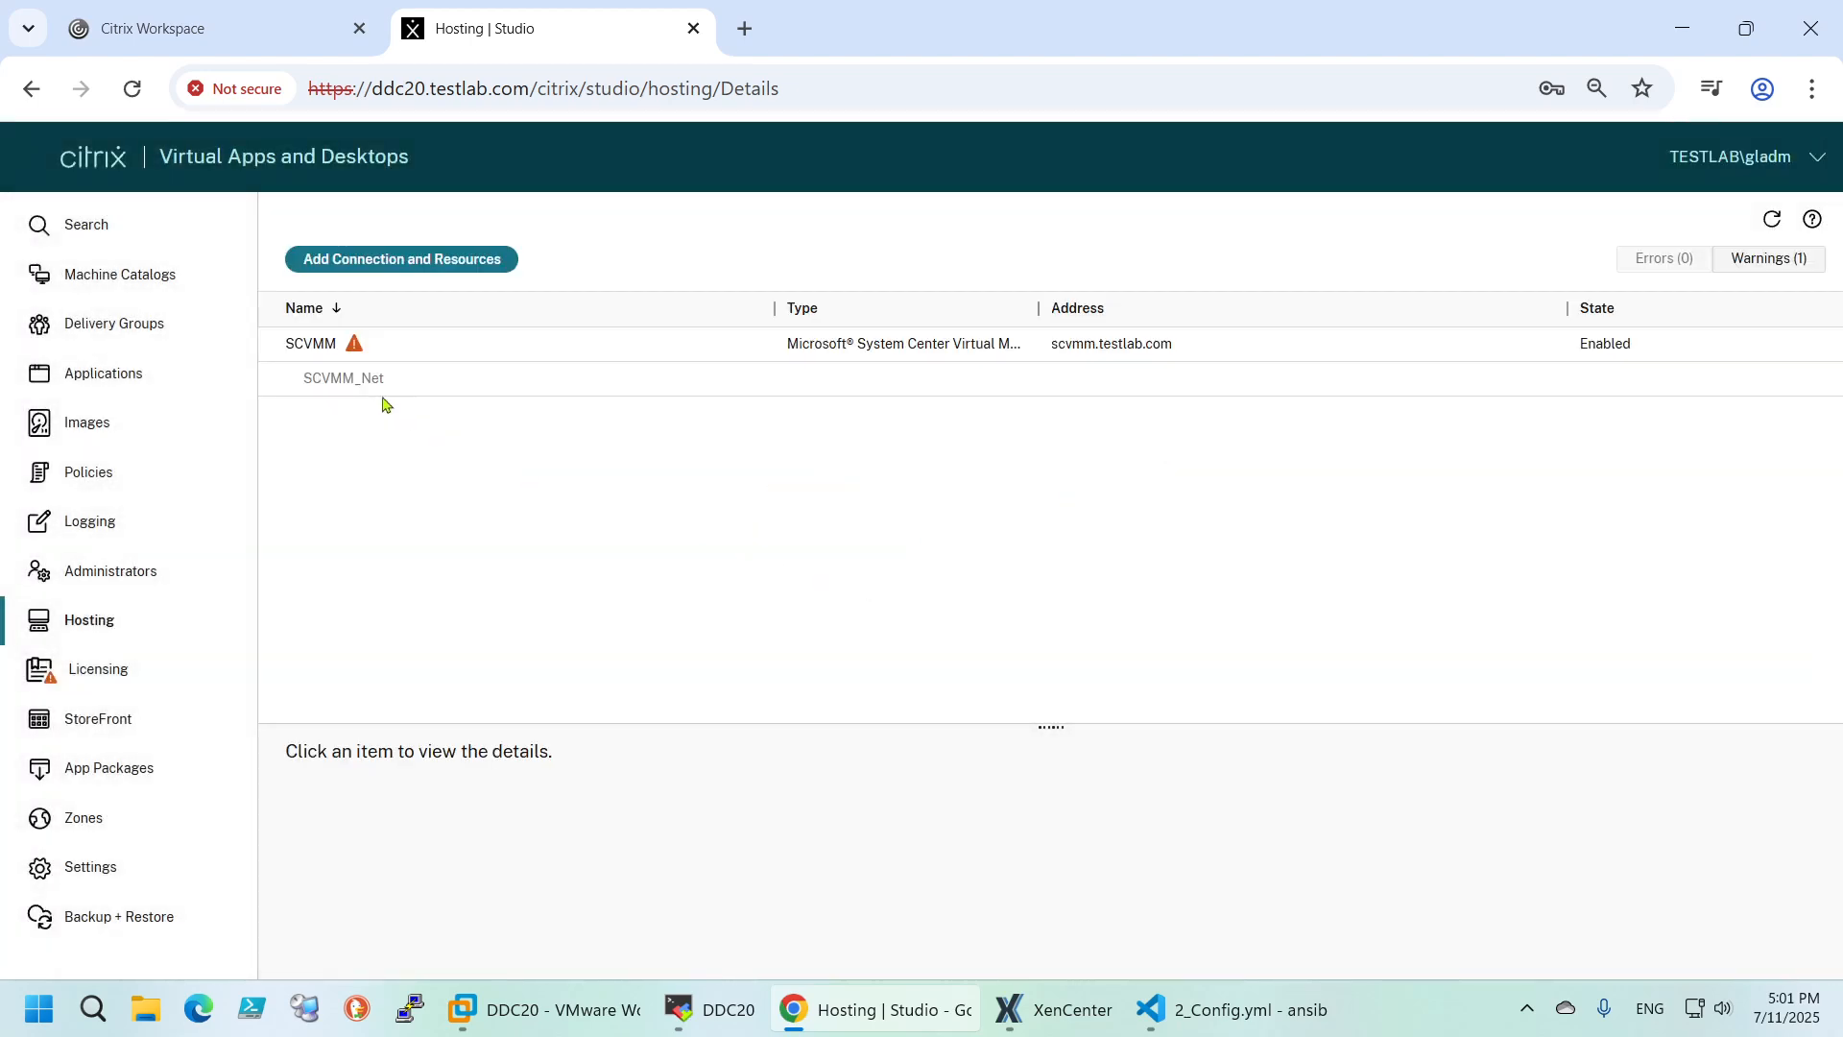
# - Examine the details of the SCVMM connection and its SCVMM_Net resources, including network and storage
pyautogui.click(302, 353)
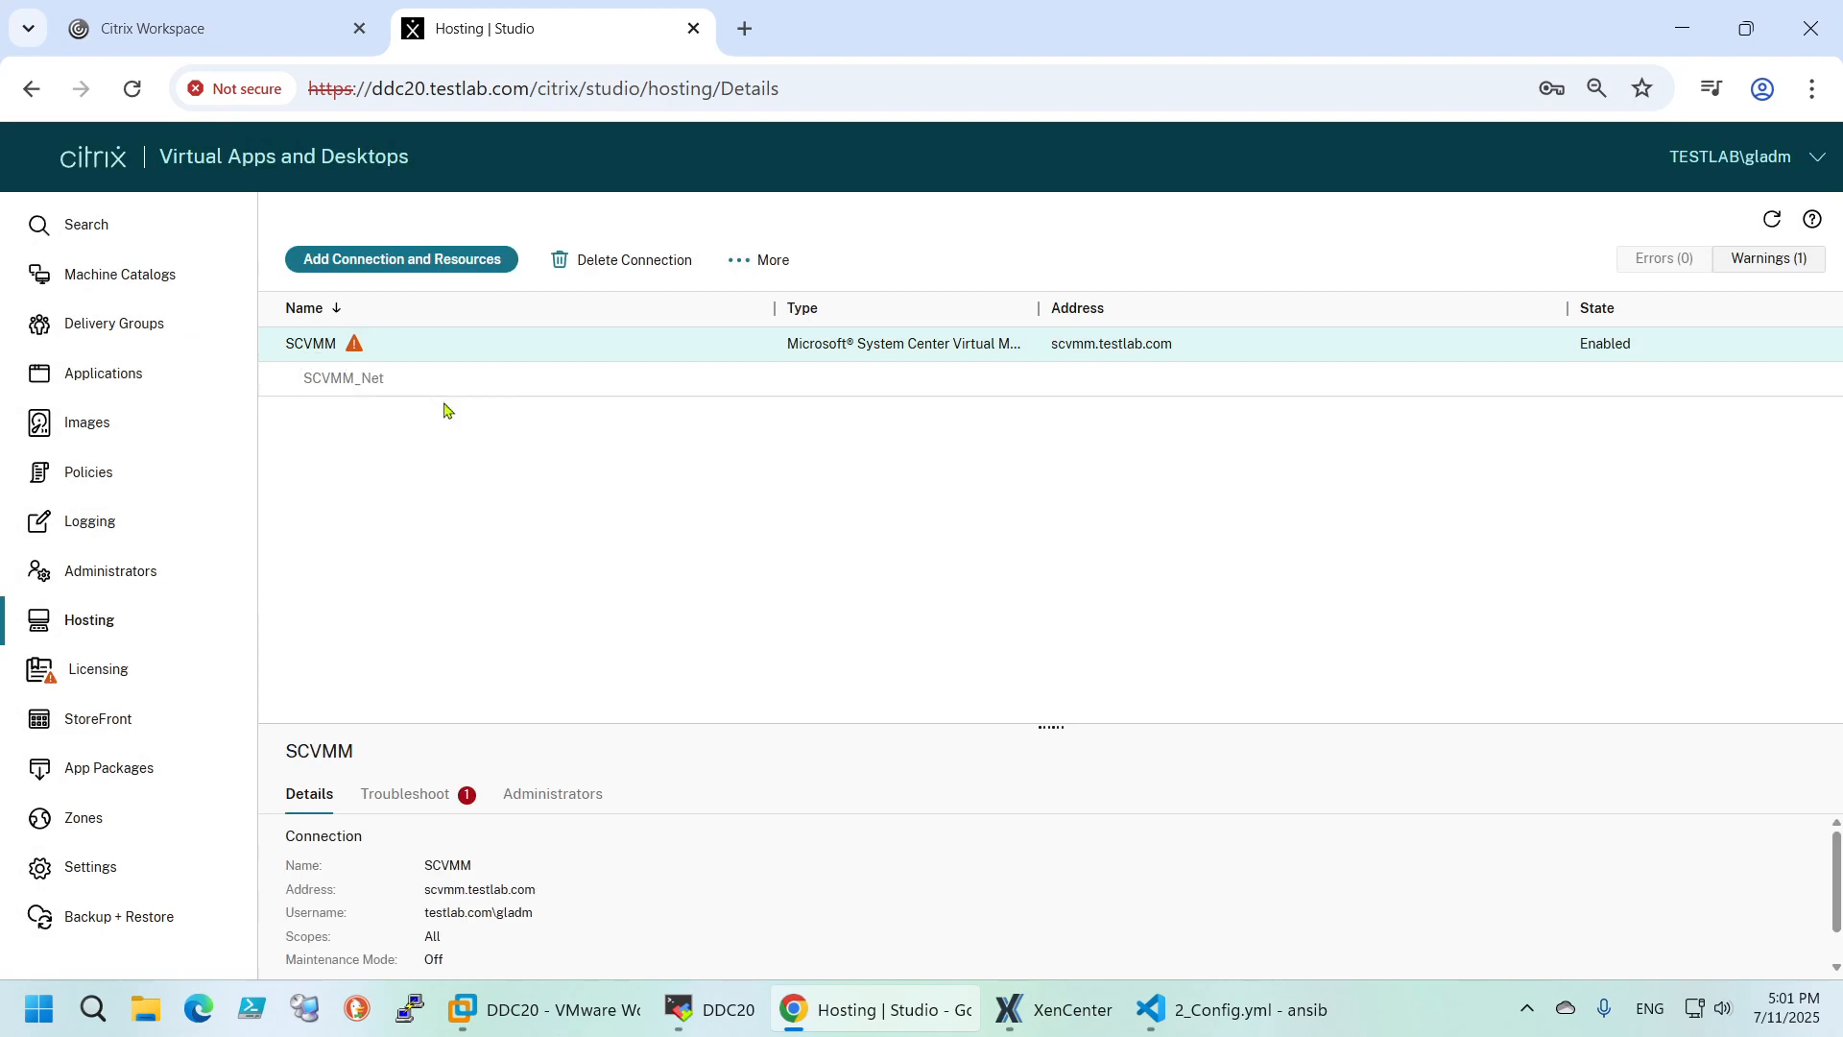
pyautogui.click(337, 378)
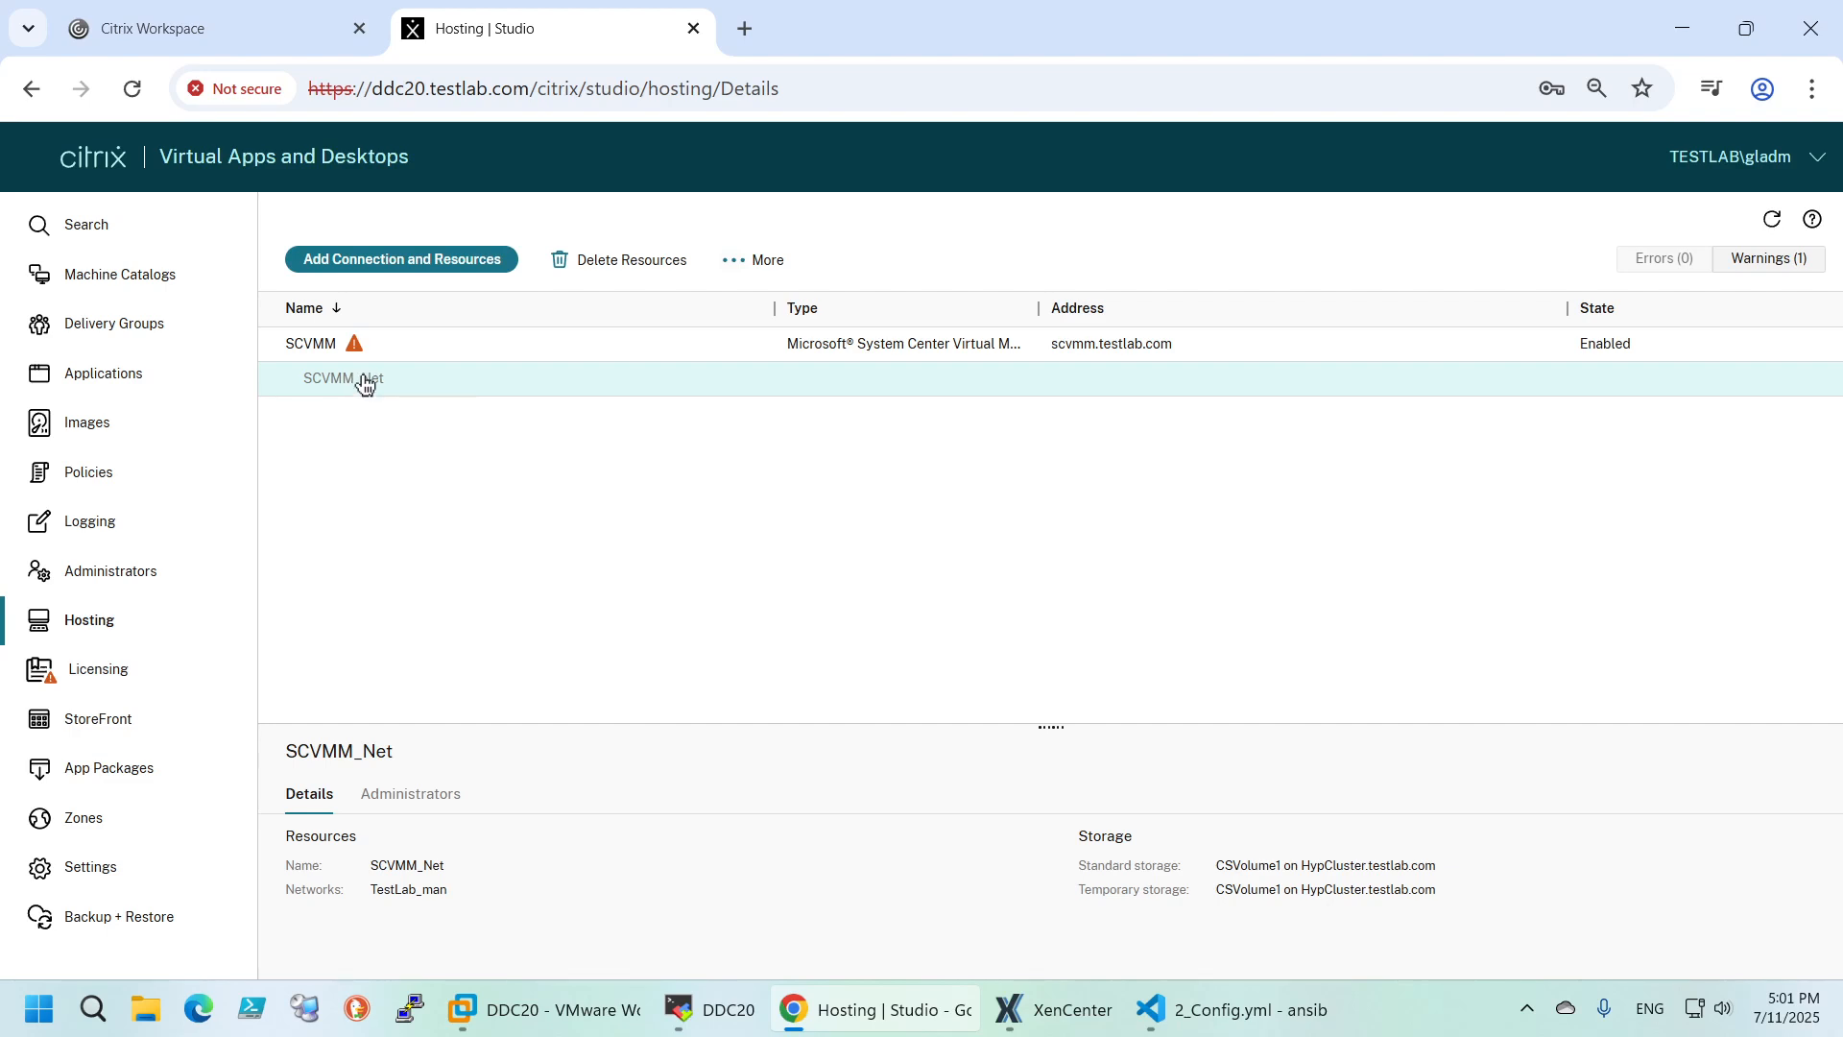
pyautogui.click(305, 355)
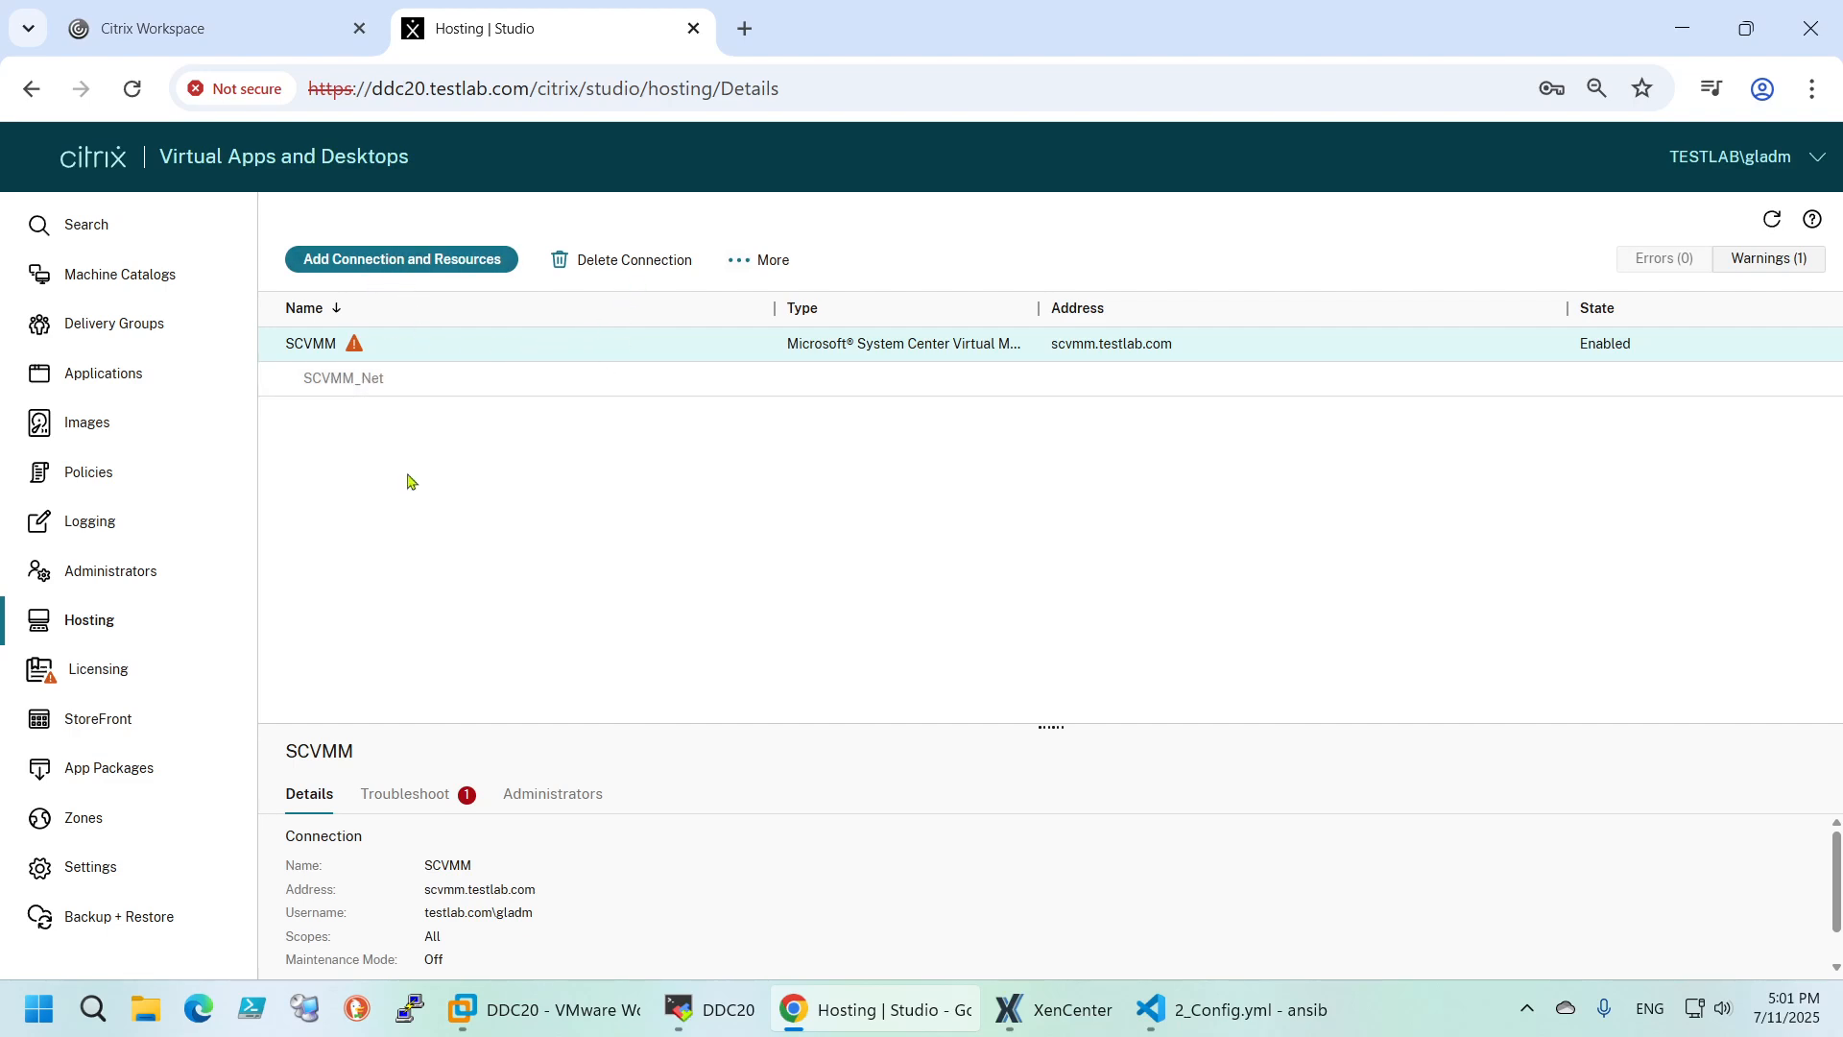
pyautogui.click(411, 384)
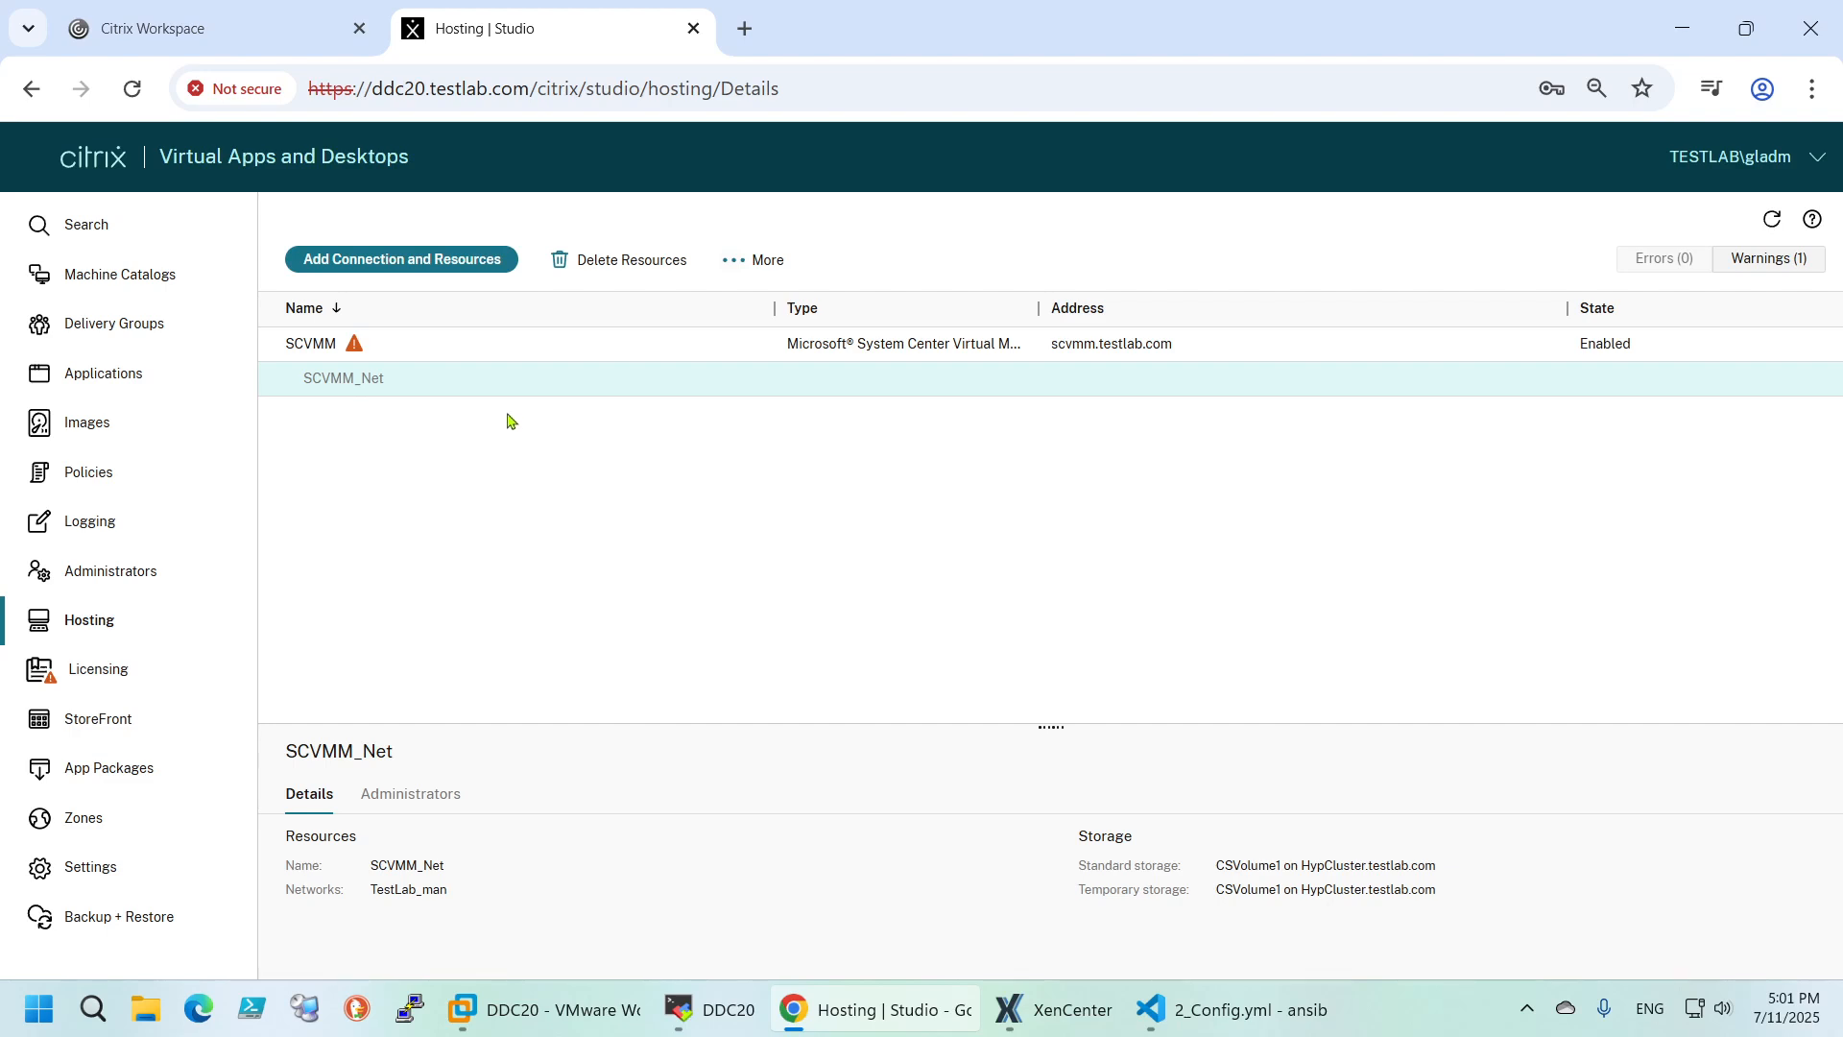
# - Delete the SCVMM hosting connection and acknowledge the data-loss notice
pyautogui.click(324, 348)
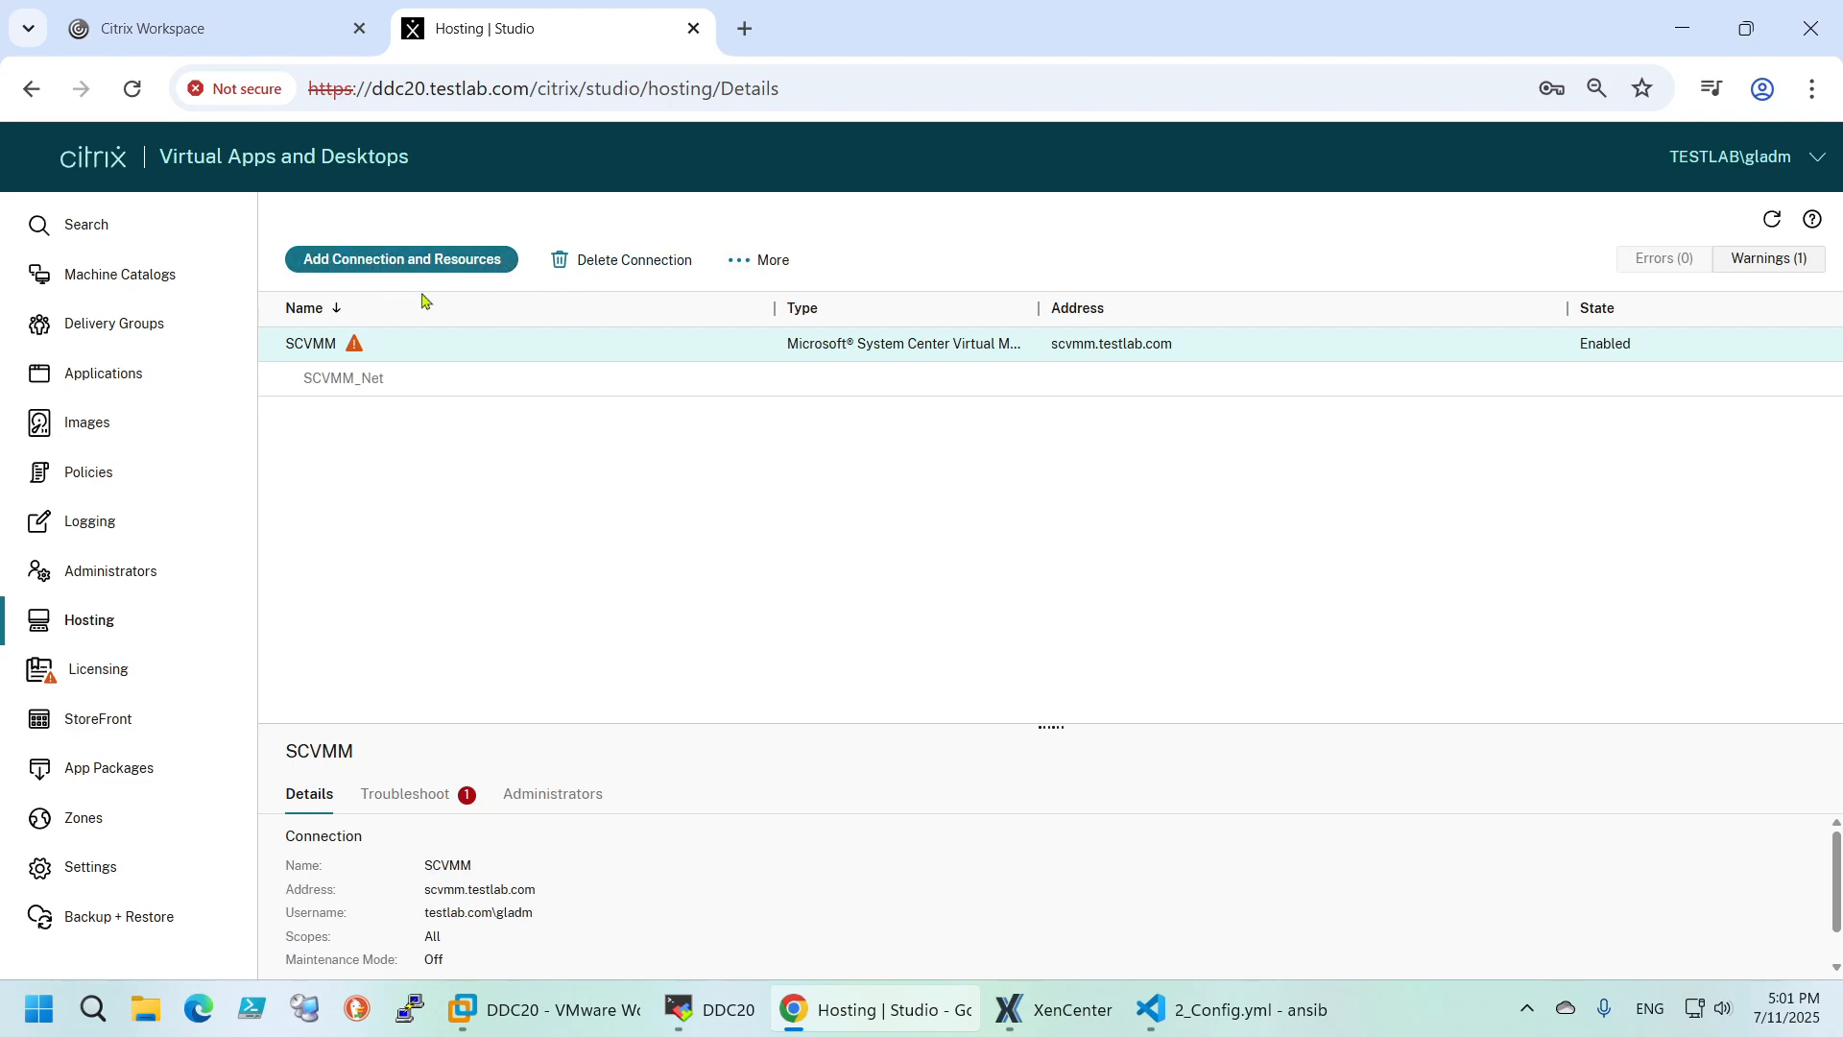
pyautogui.click(612, 273)
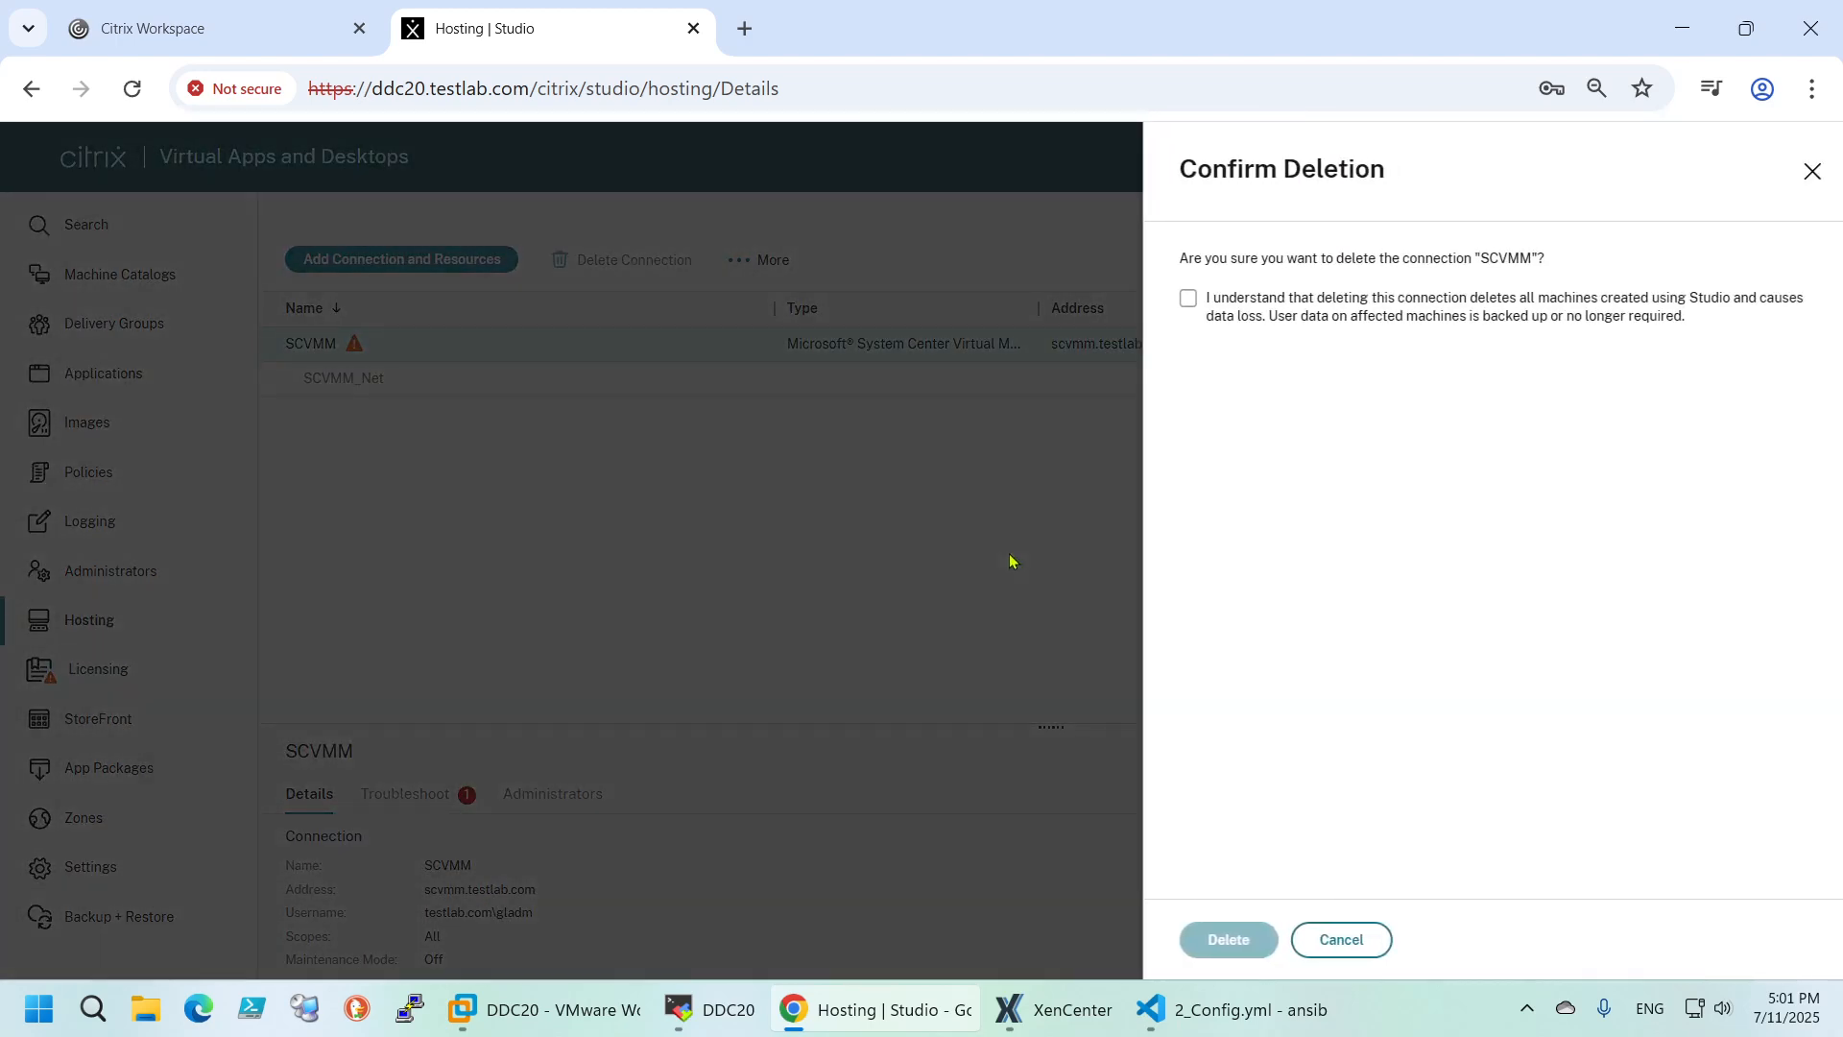
pyautogui.click(1172, 299)
pyautogui.click(1211, 941)
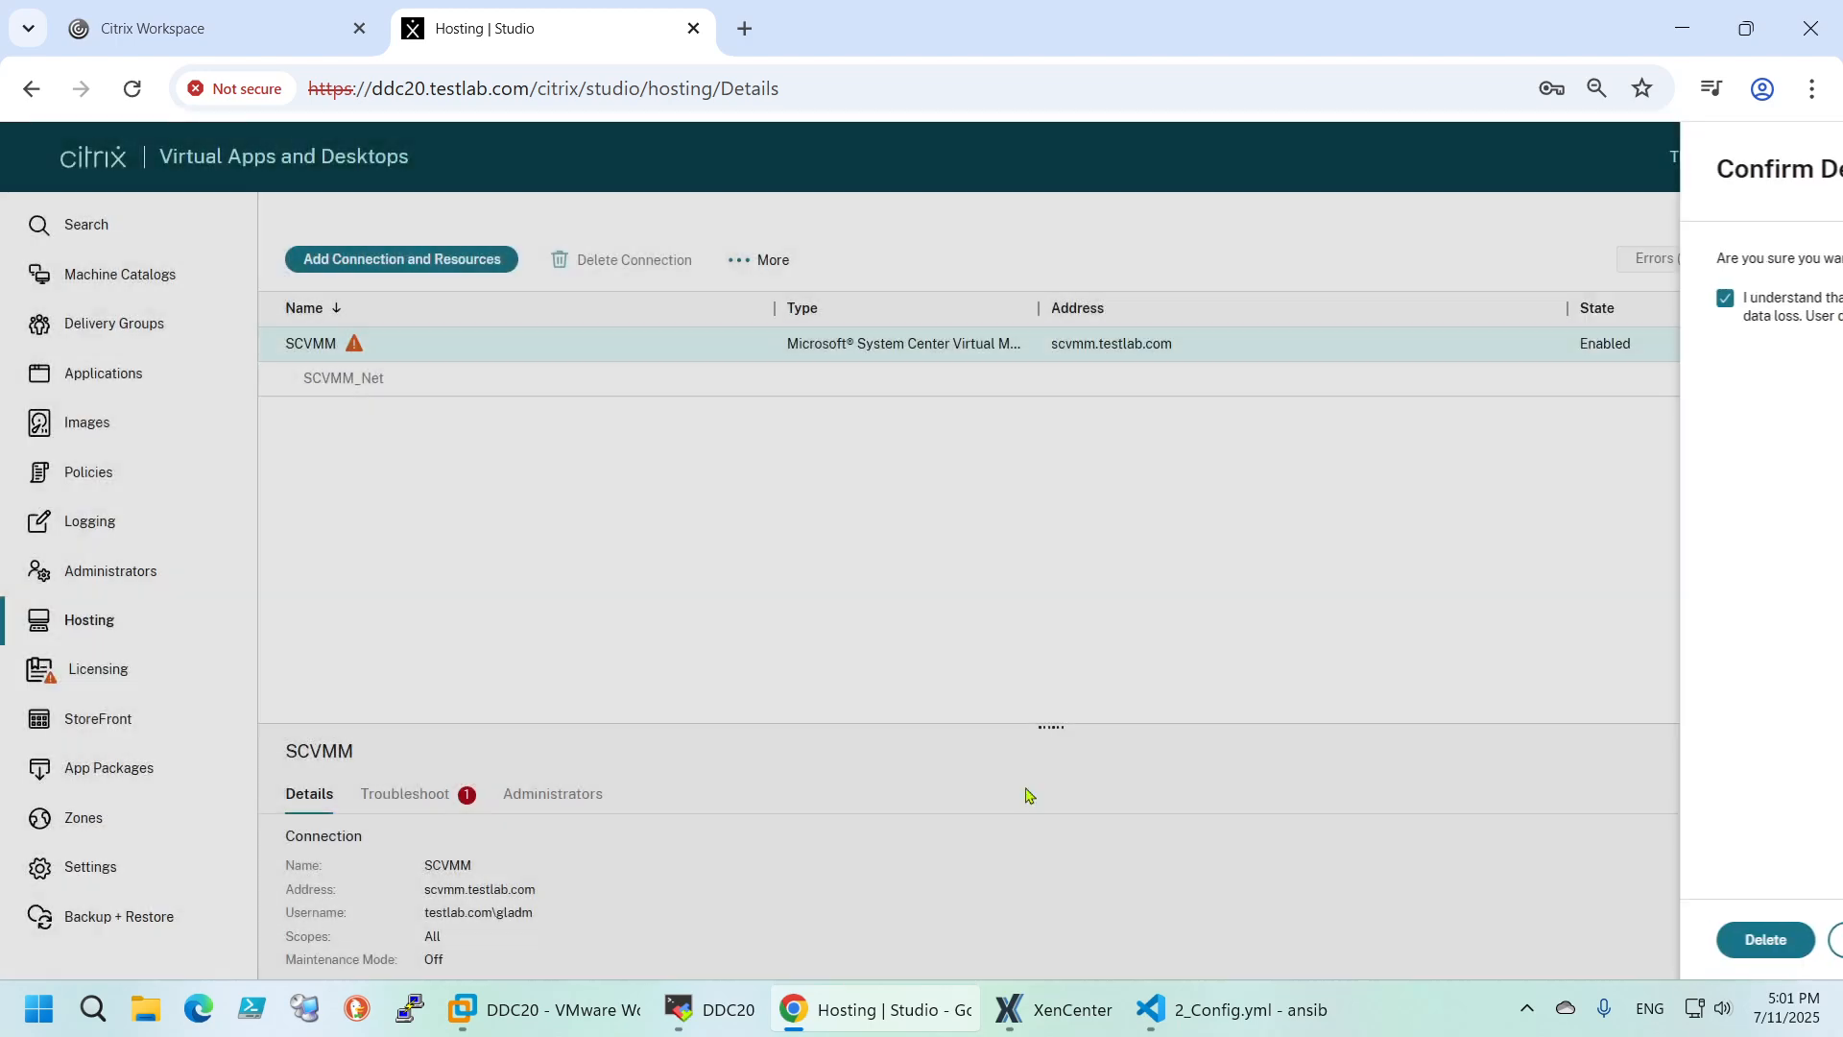
# - Start a new hosting connection of type Microsoft System Center Virtual Machine Manager with the address scvmm.testlab.com
pyautogui.click(951, 543)
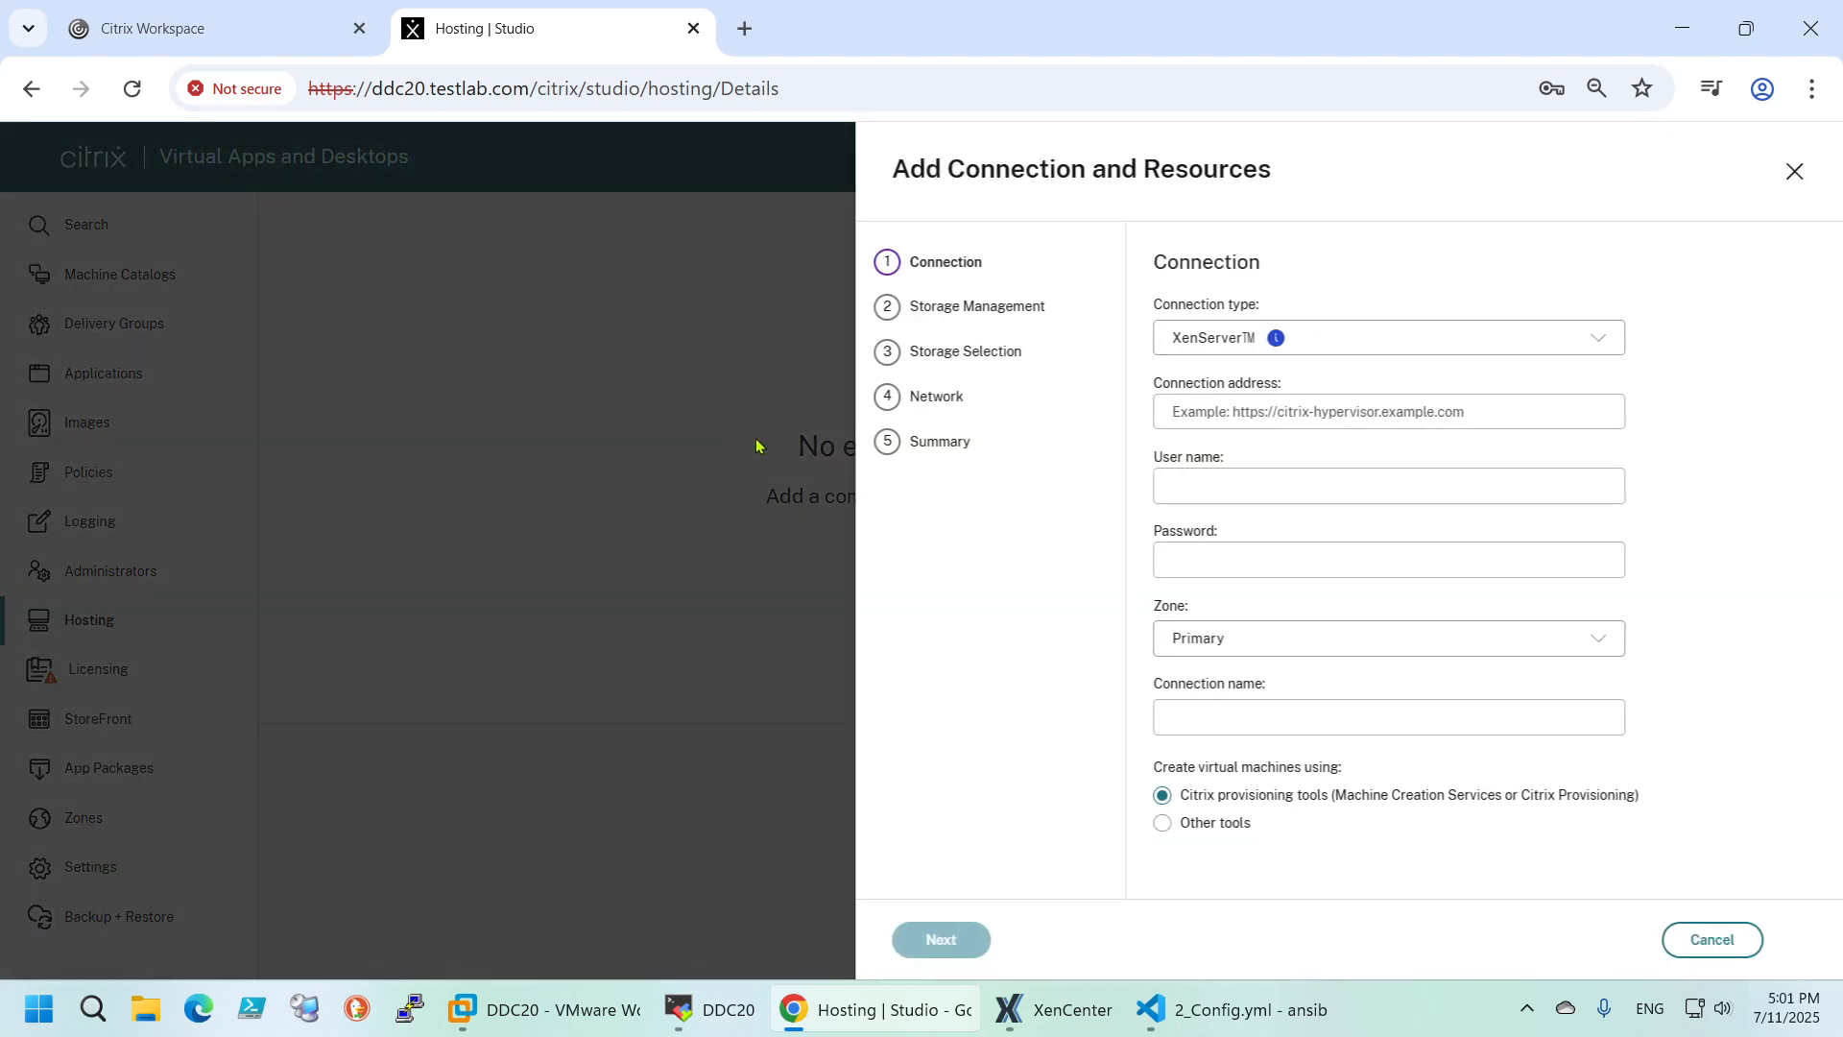
pyautogui.click(1247, 346)
pyautogui.click(1248, 405)
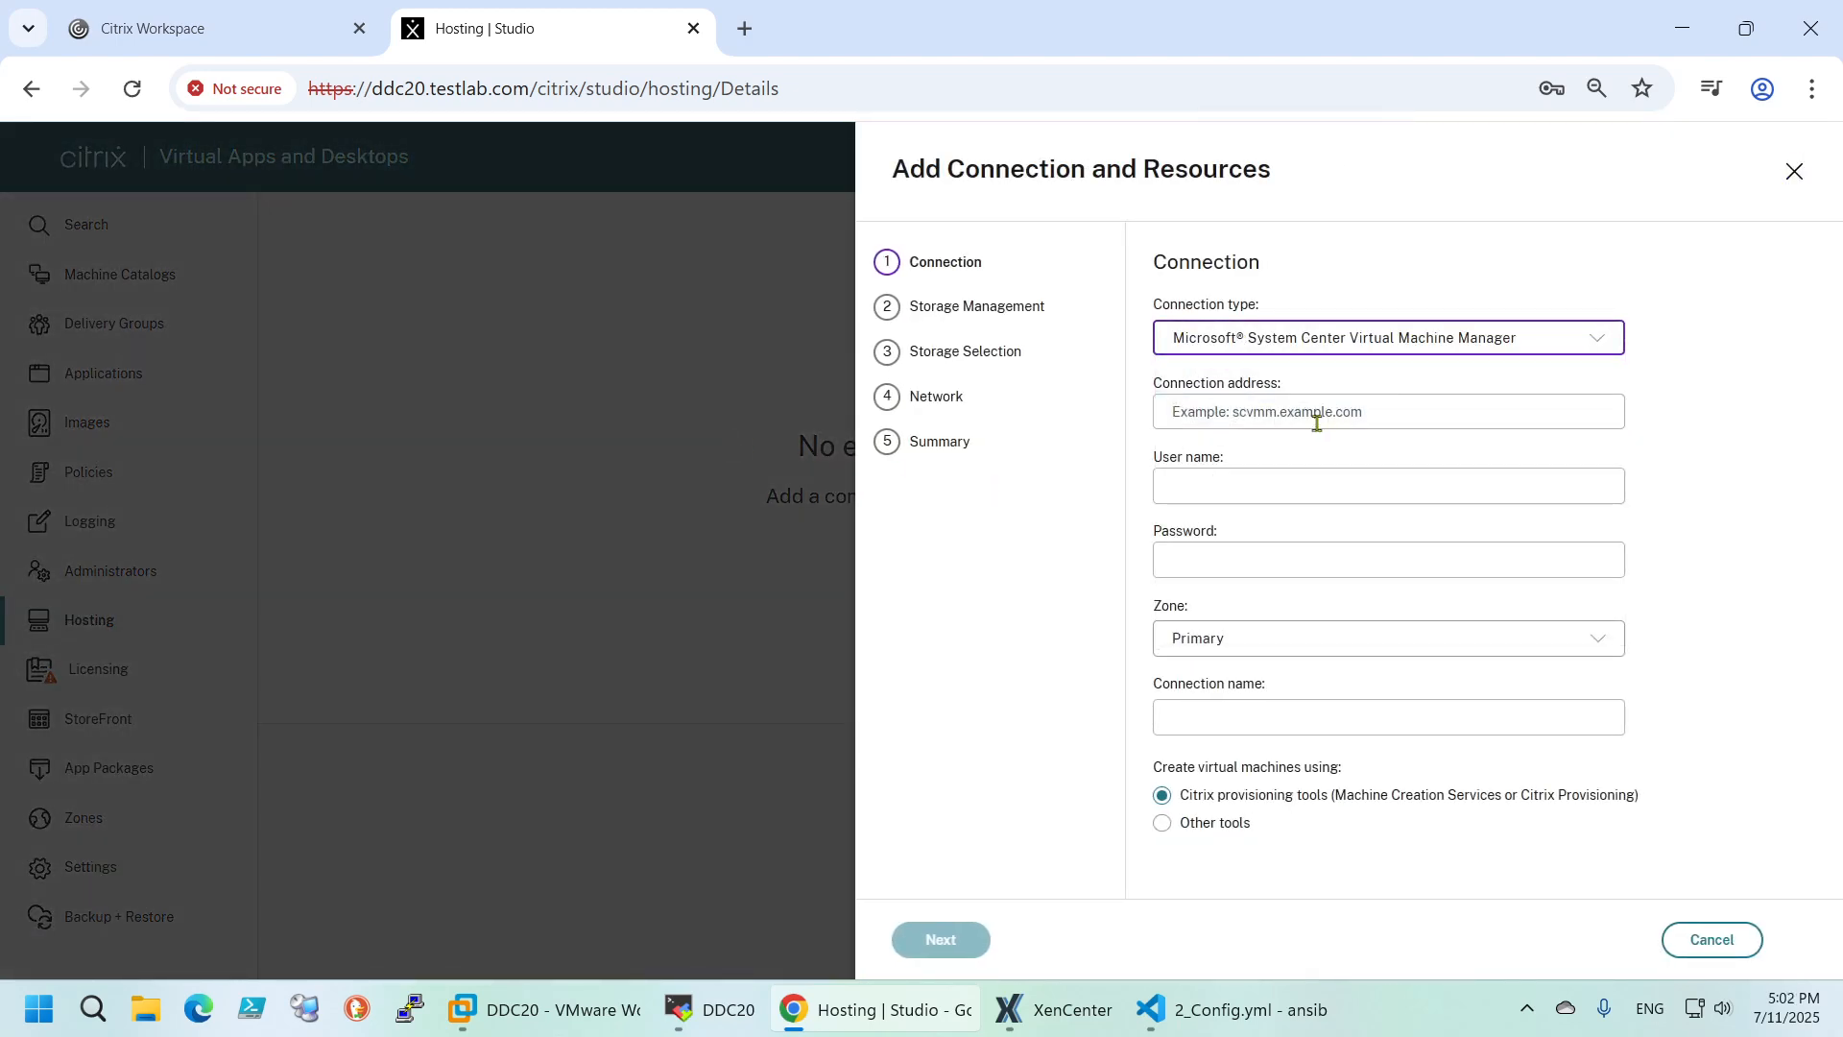
pyautogui.click(1210, 419)
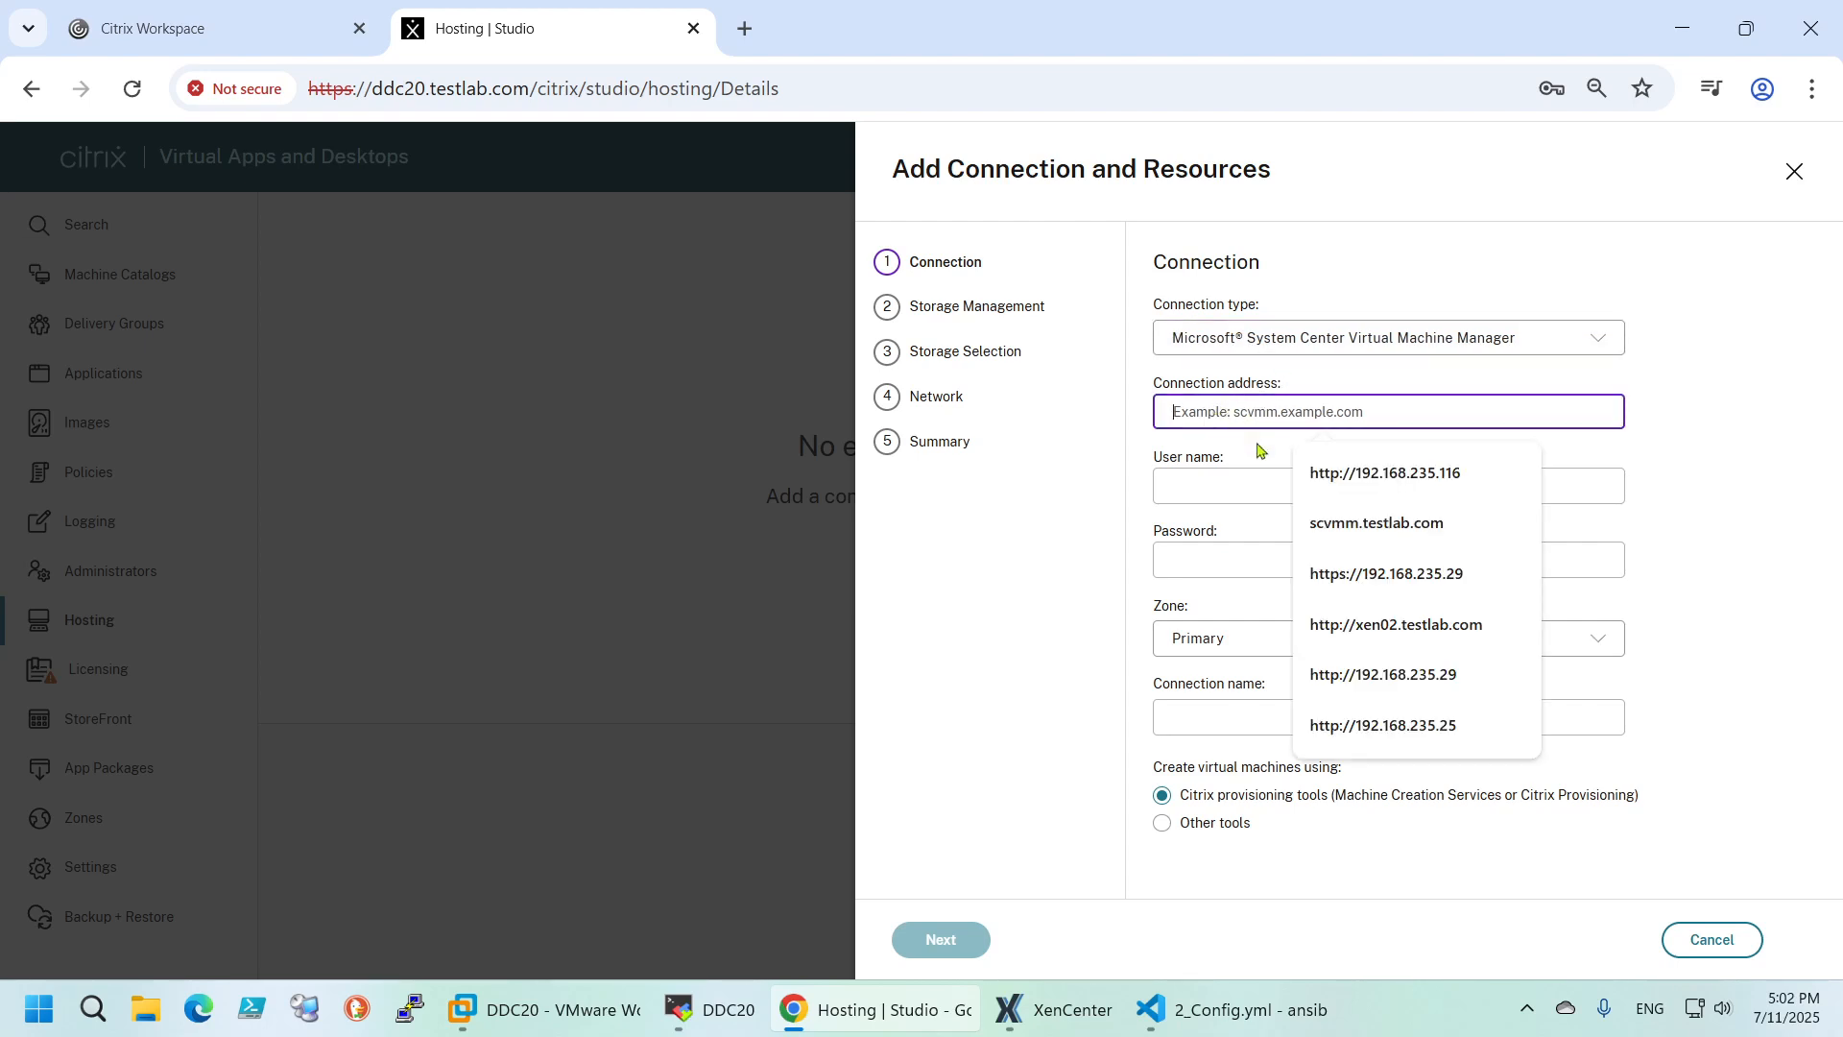
pyautogui.click(1338, 523)
# - Fill in the saved user name and account password, and name the connection SCVMM
pyautogui.click(1195, 487)
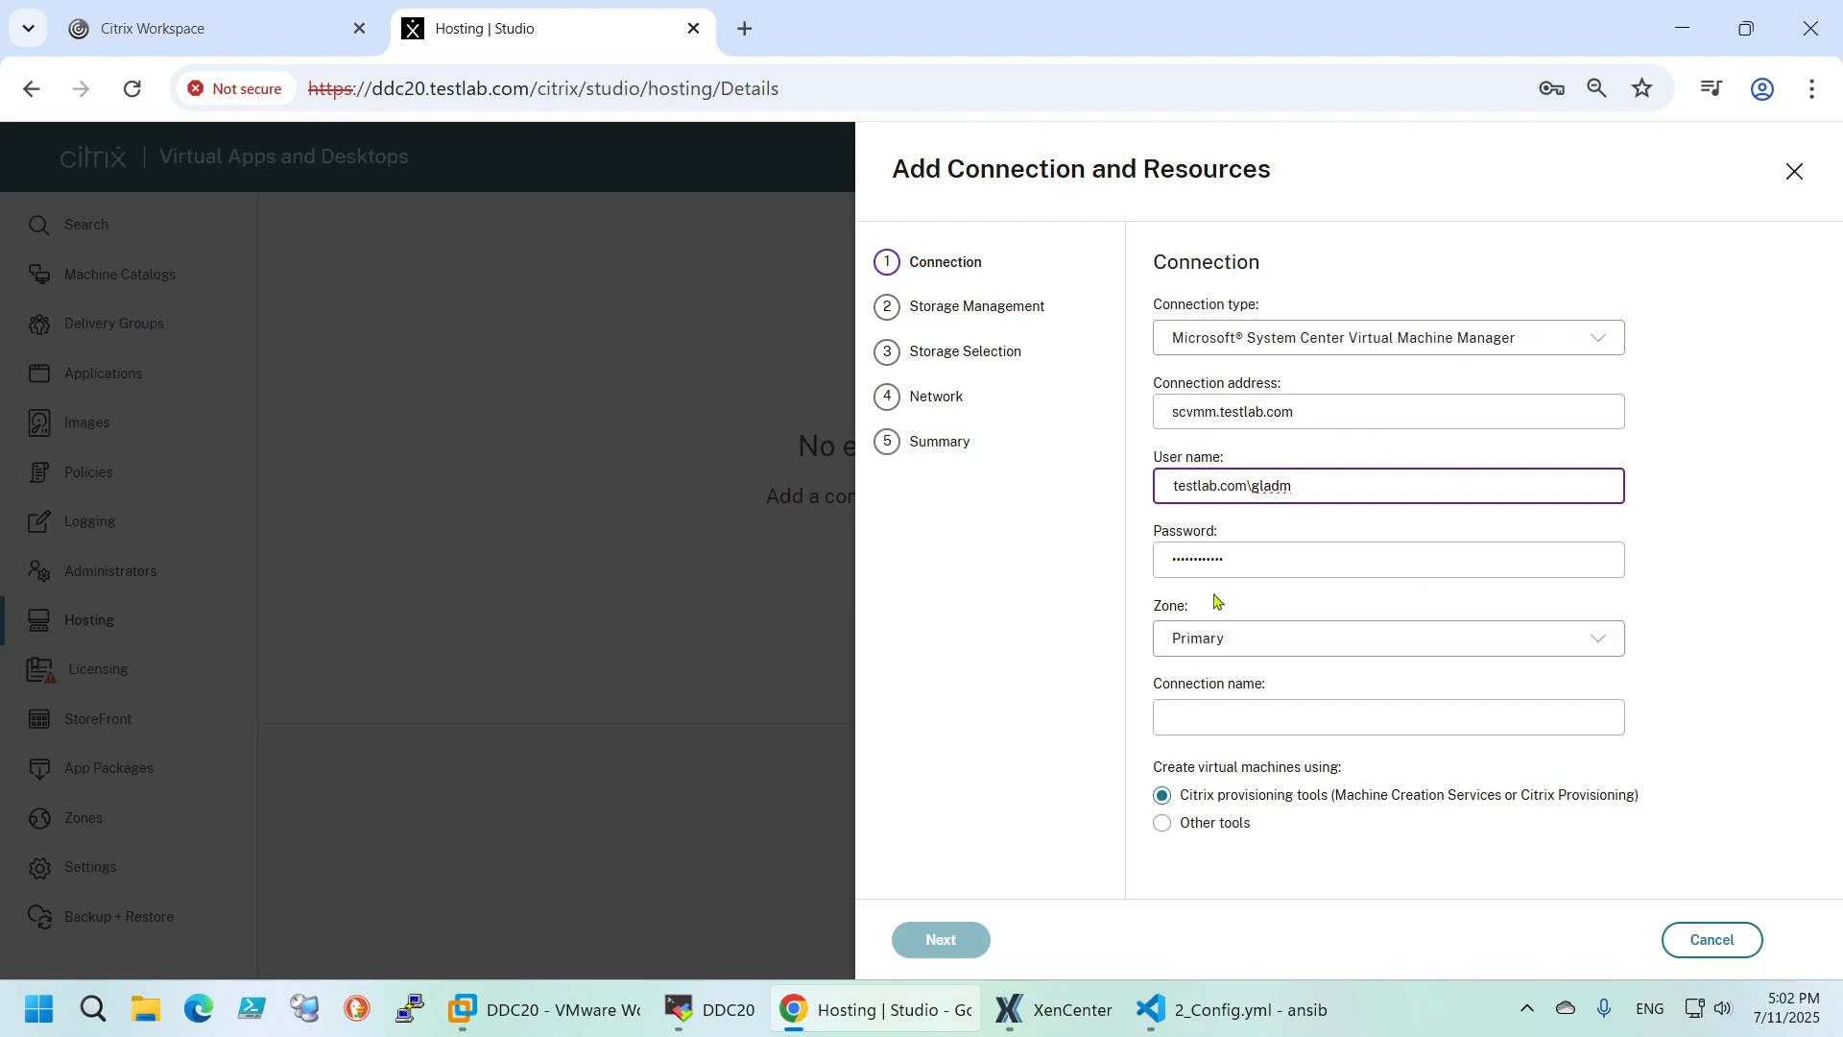
pyautogui.click(1287, 722)
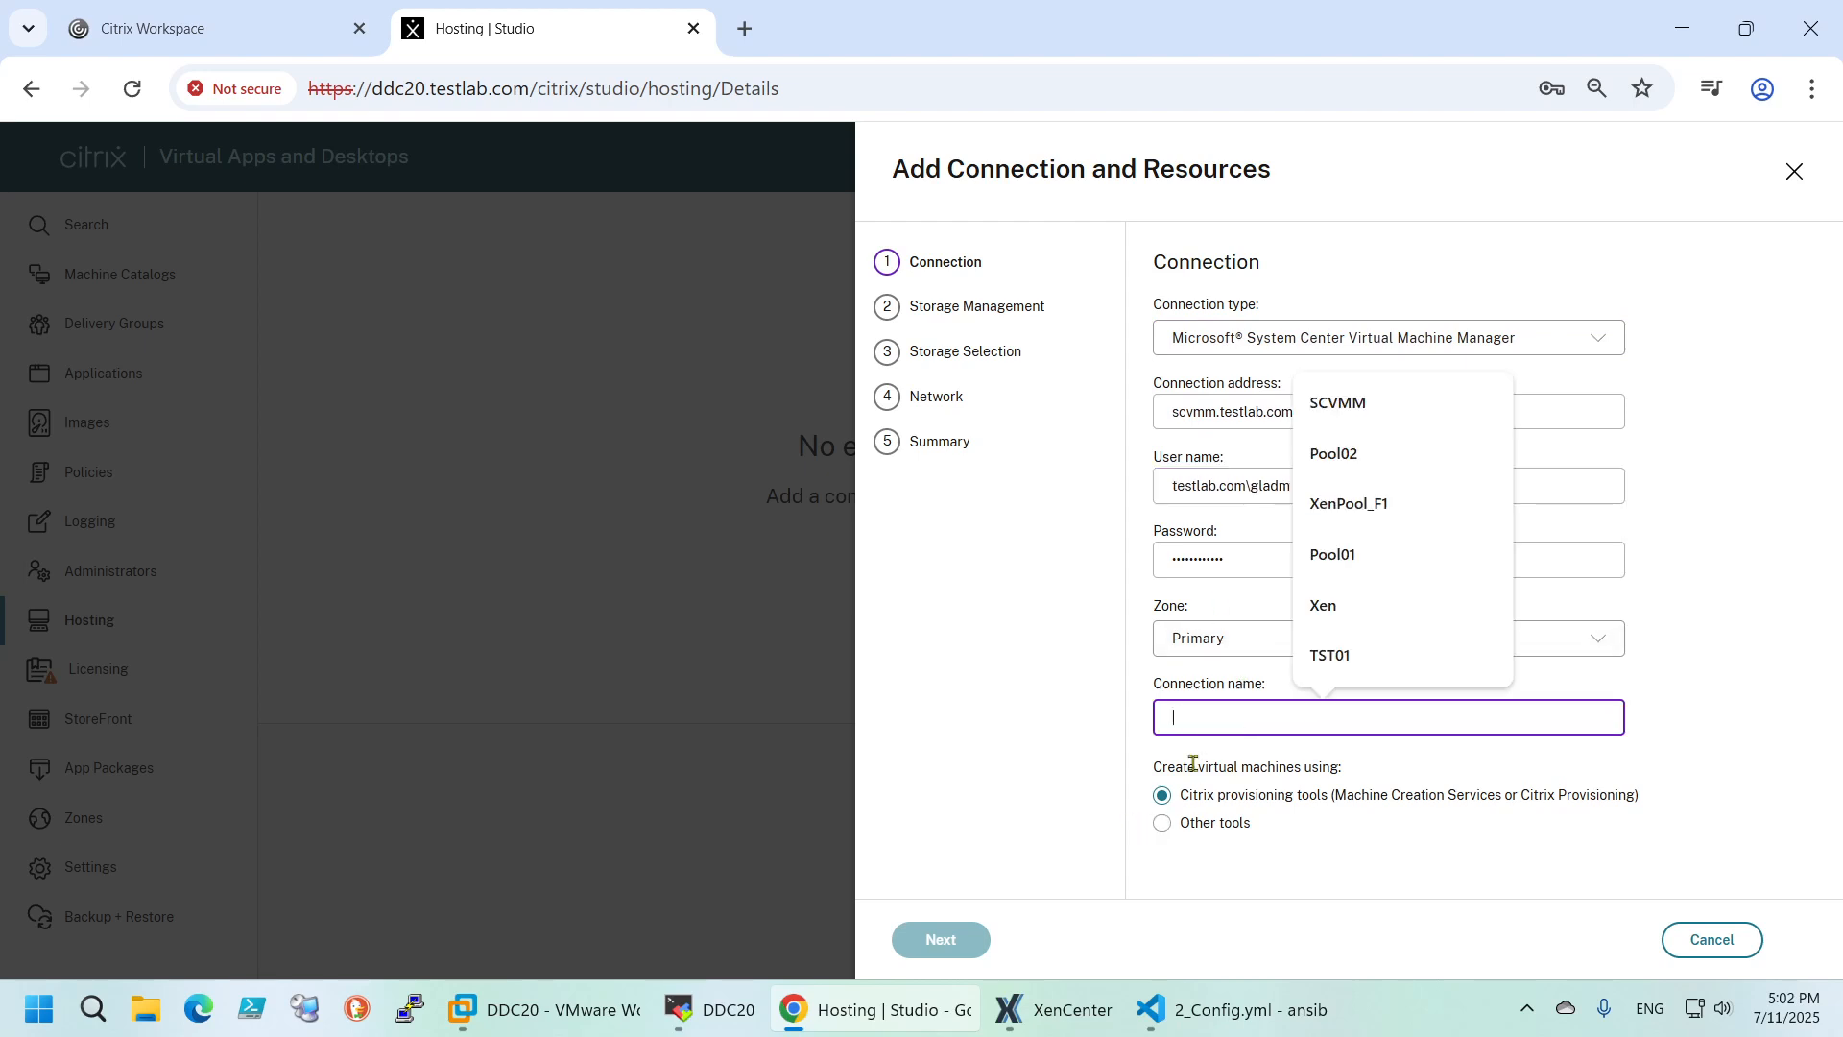
pyautogui.click(1357, 403)
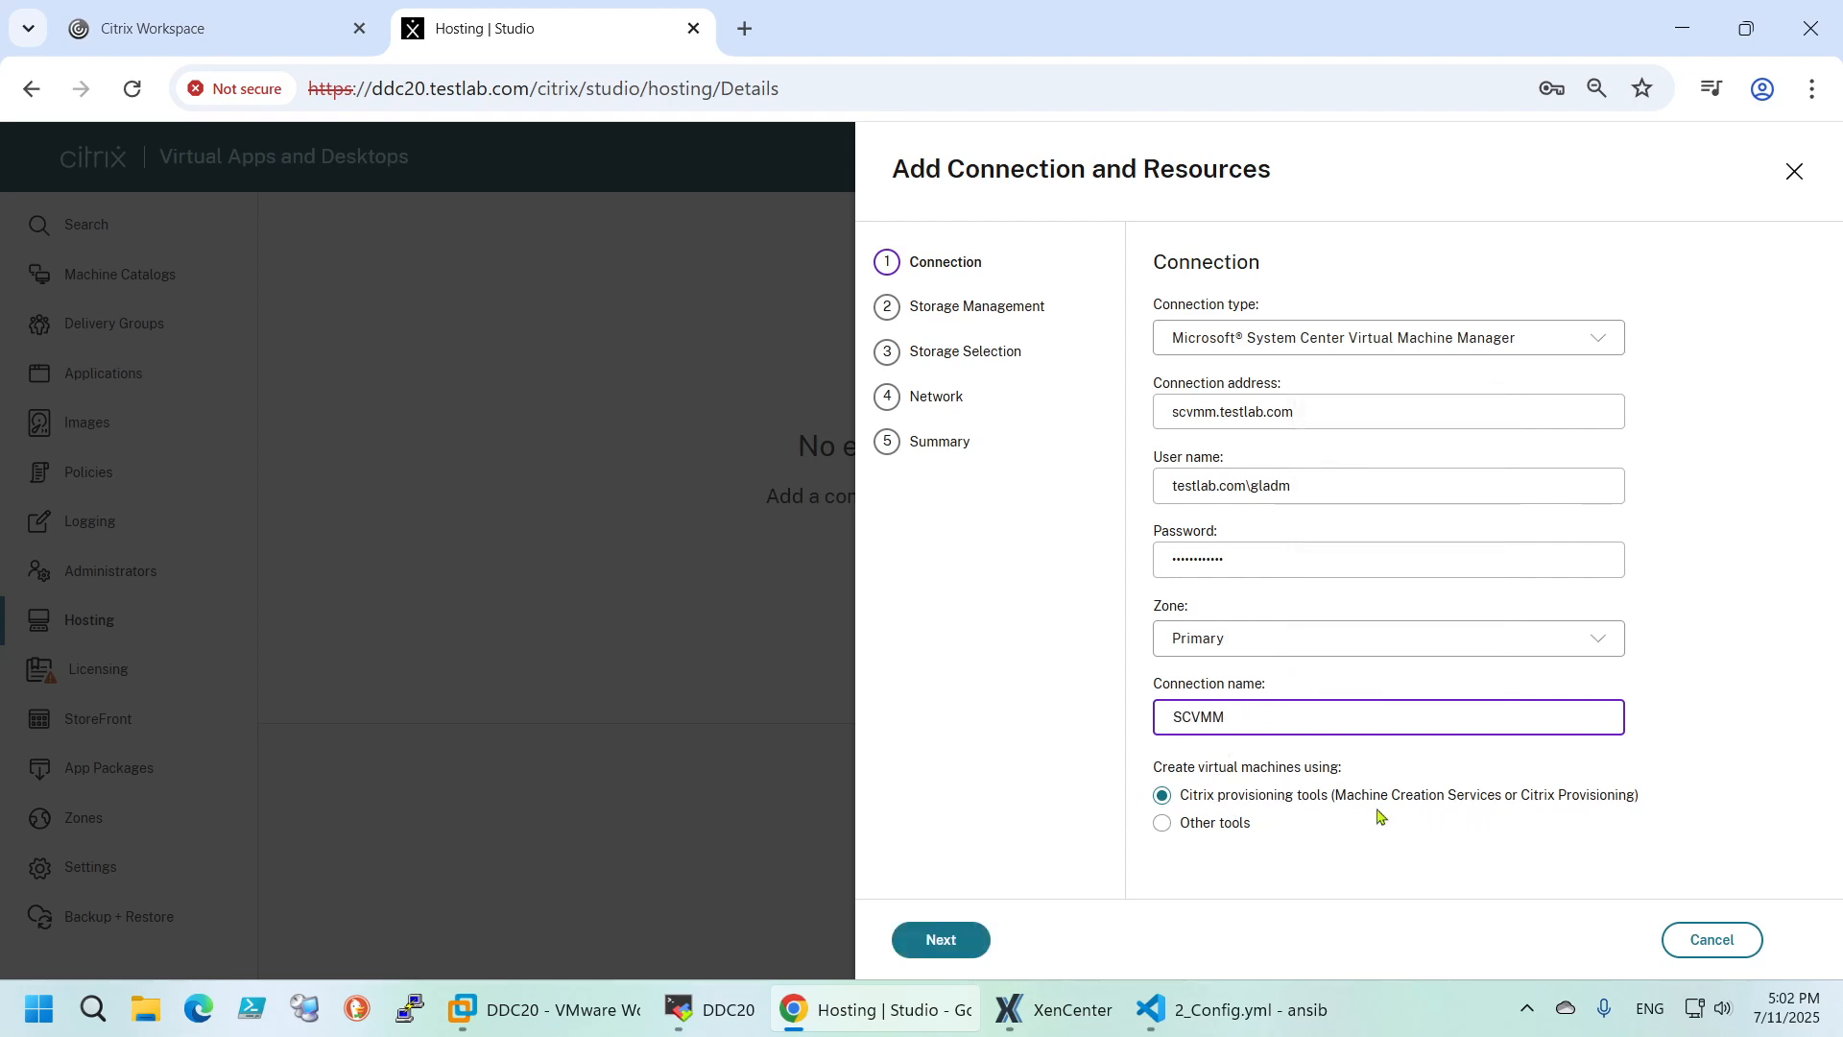
# - Set virtual machines to be created using other tools and finish creating the connection
pyautogui.click(1164, 824)
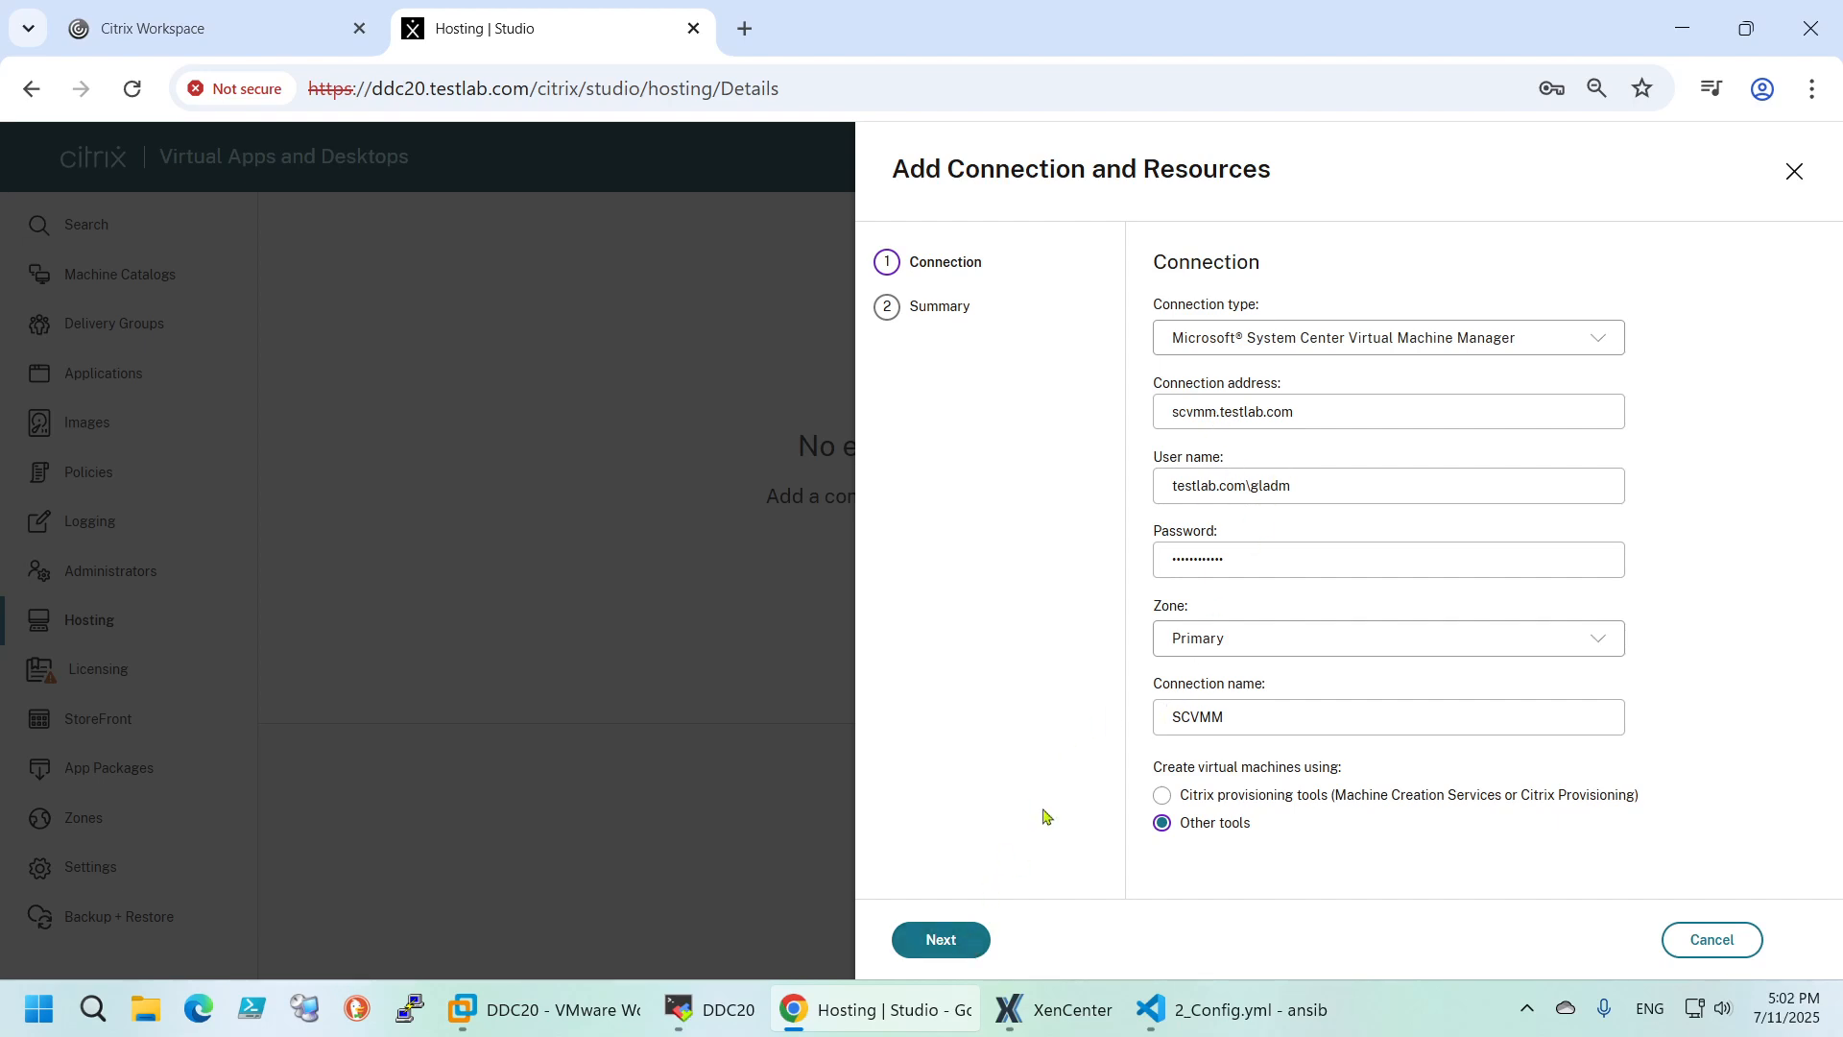
pyautogui.click(951, 940)
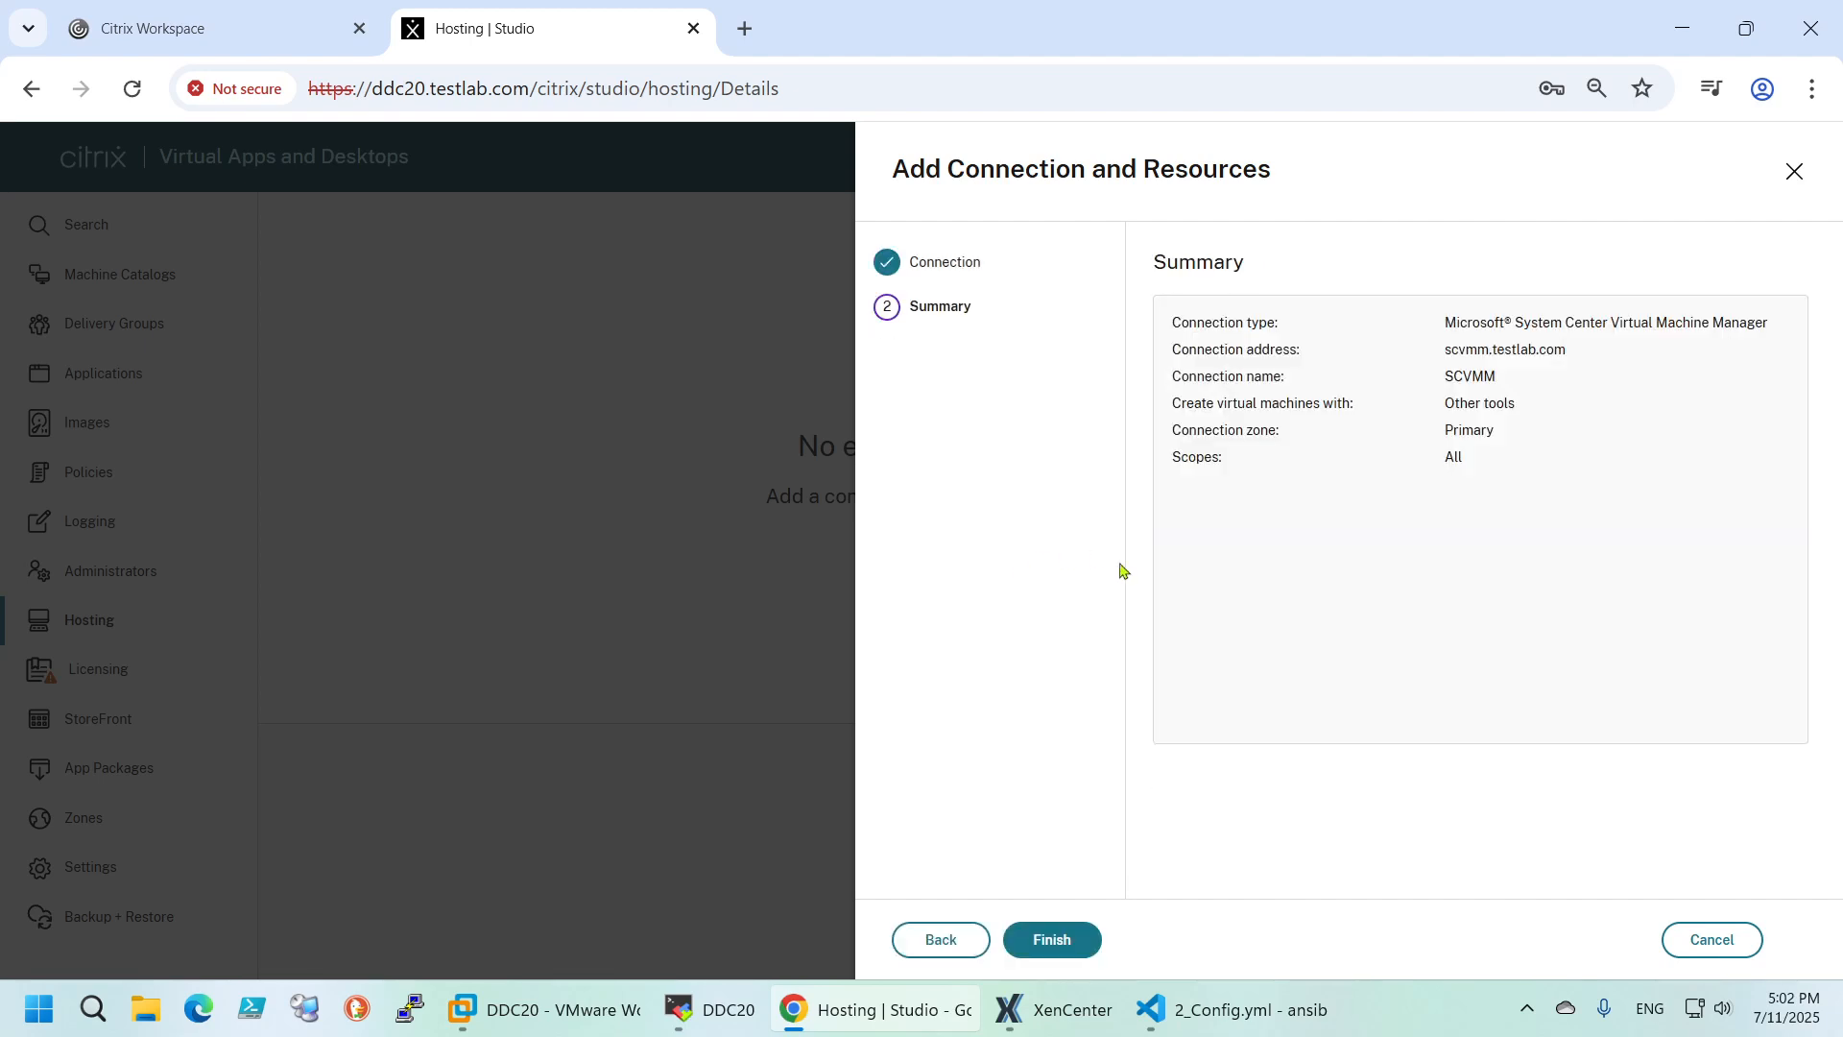
pyautogui.click(1078, 938)
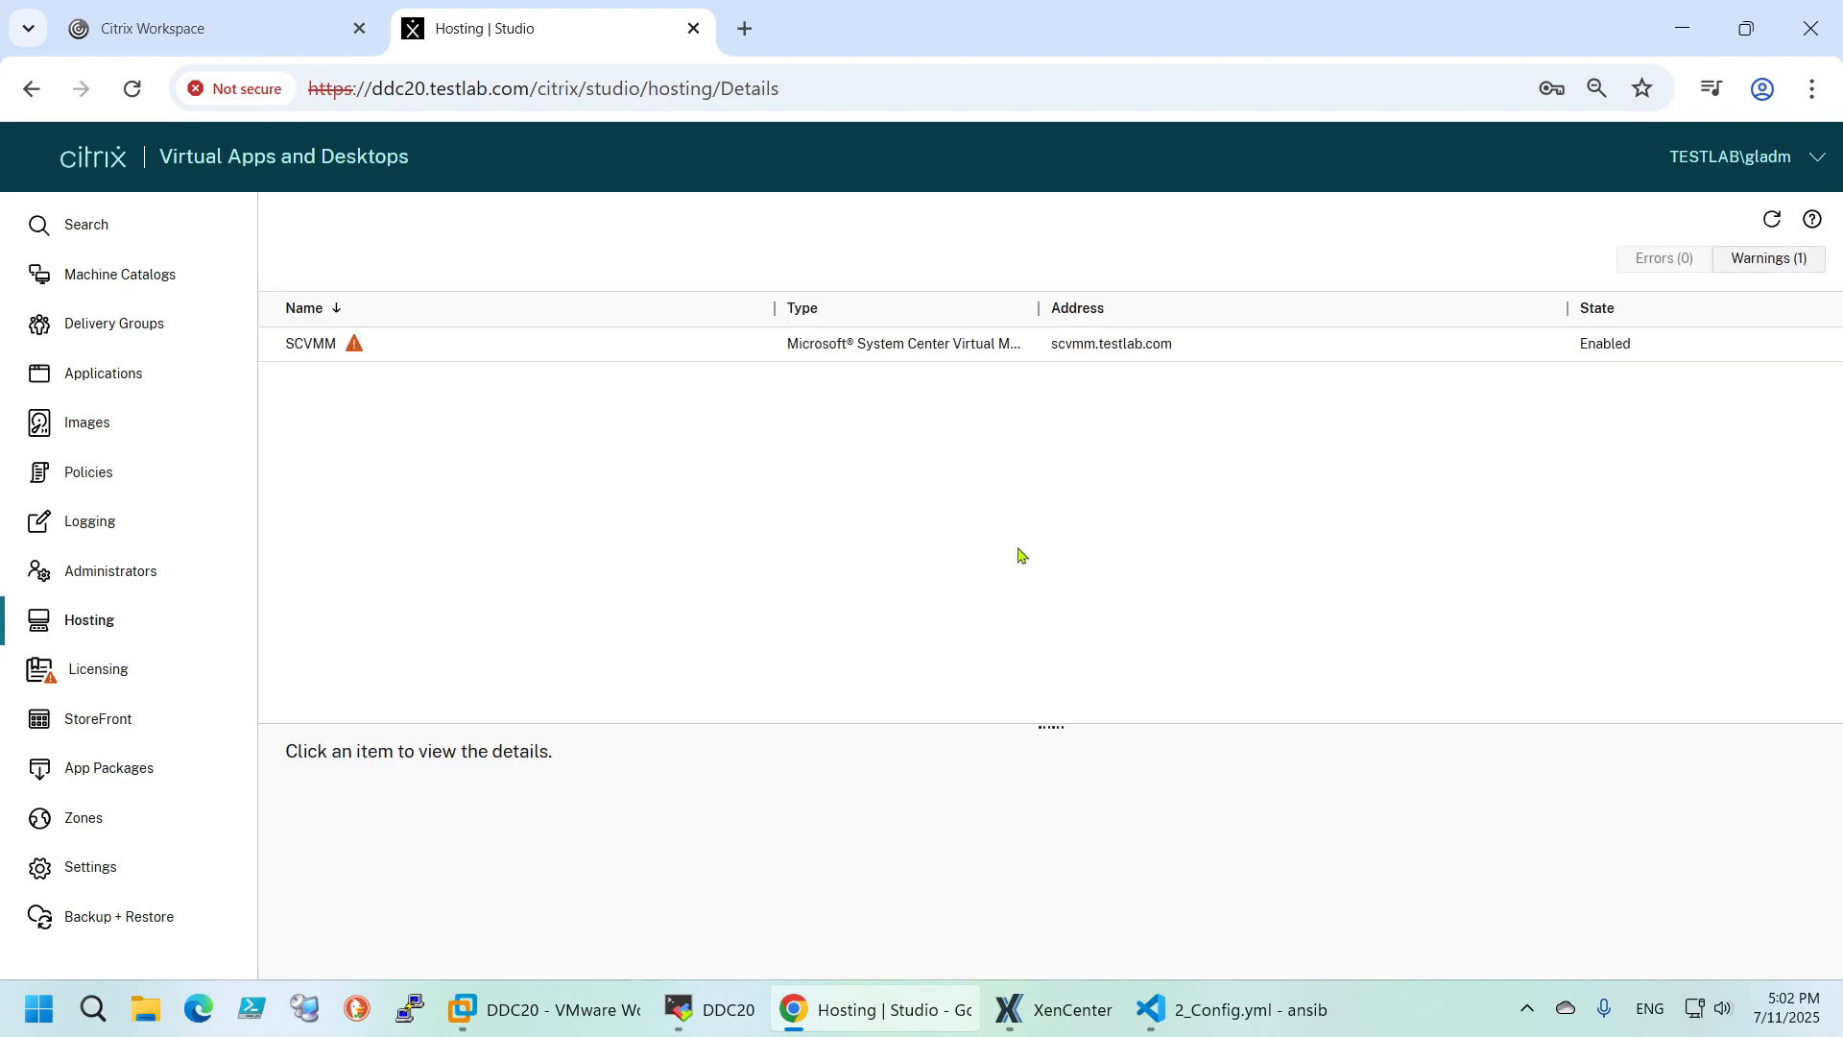
# - Examine the details and troubleshooting information of the SCVMM connection, run its connection test, and refresh the hosting list
pyautogui.click(373, 348)
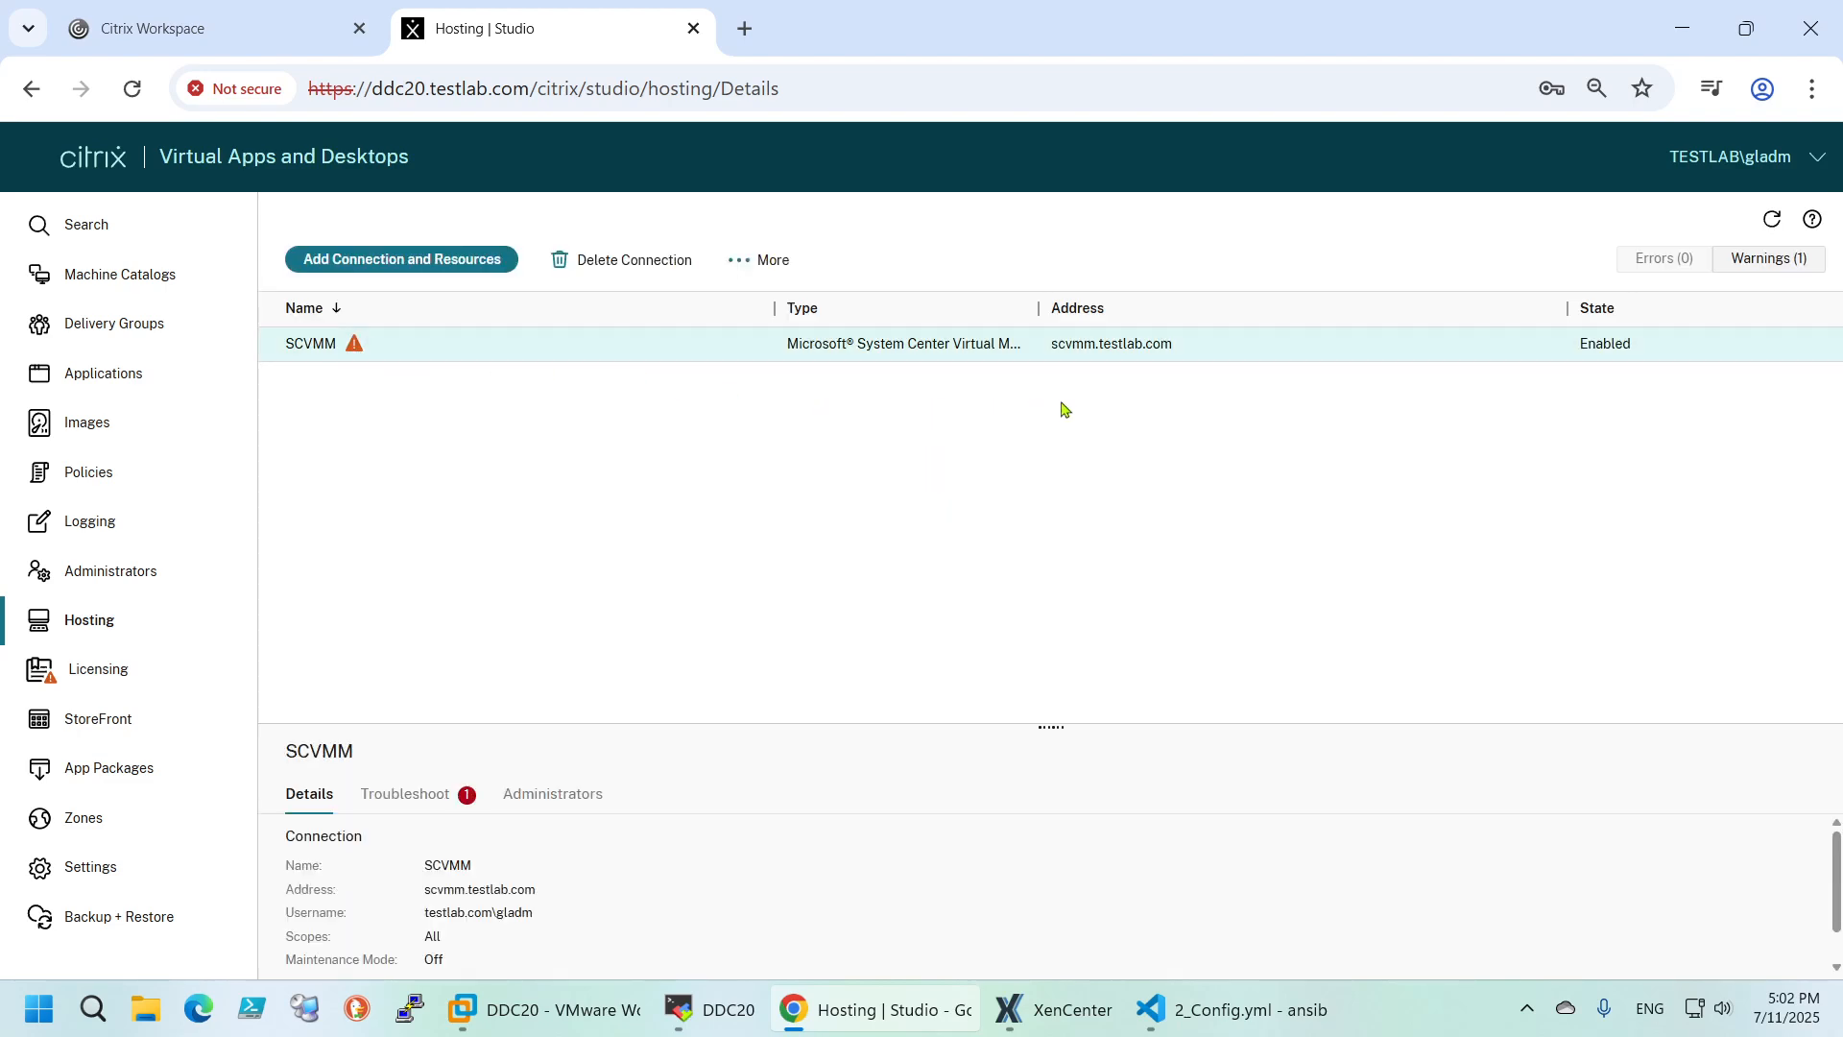
pyautogui.click(396, 794)
pyautogui.click(310, 794)
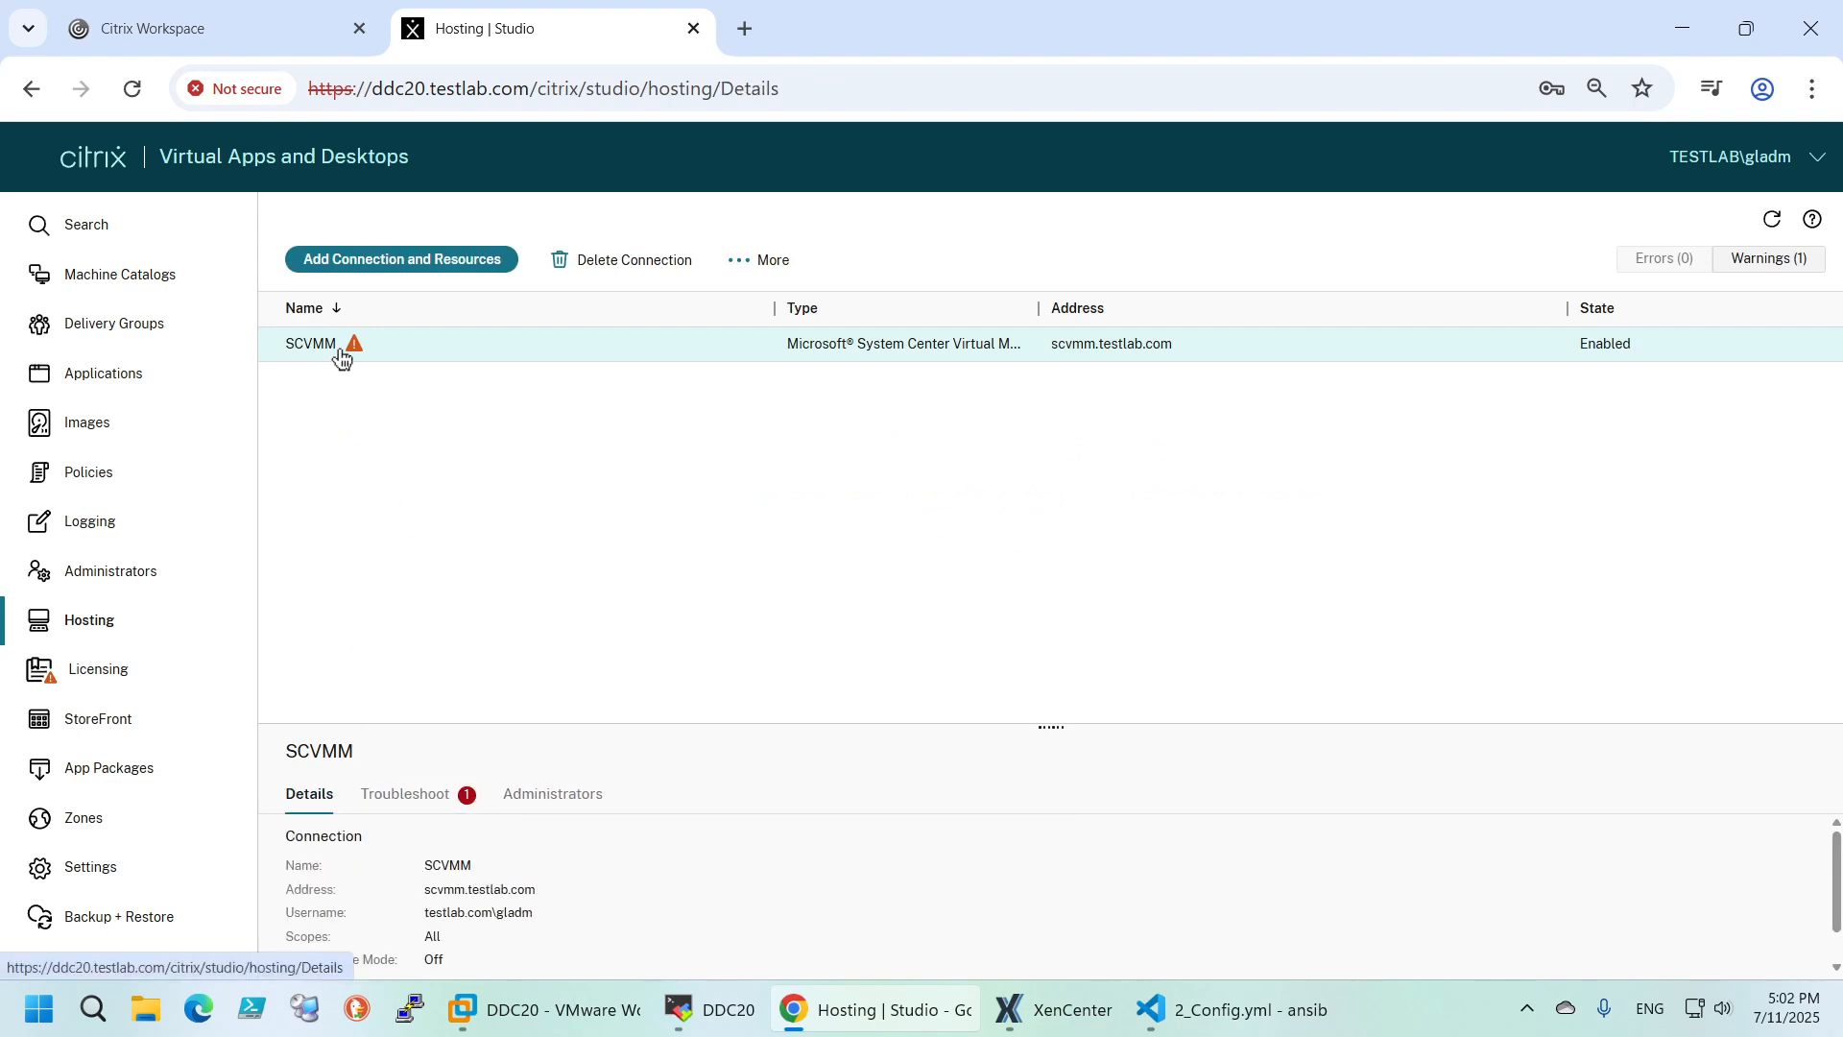
pyautogui.rightClick(446, 349)
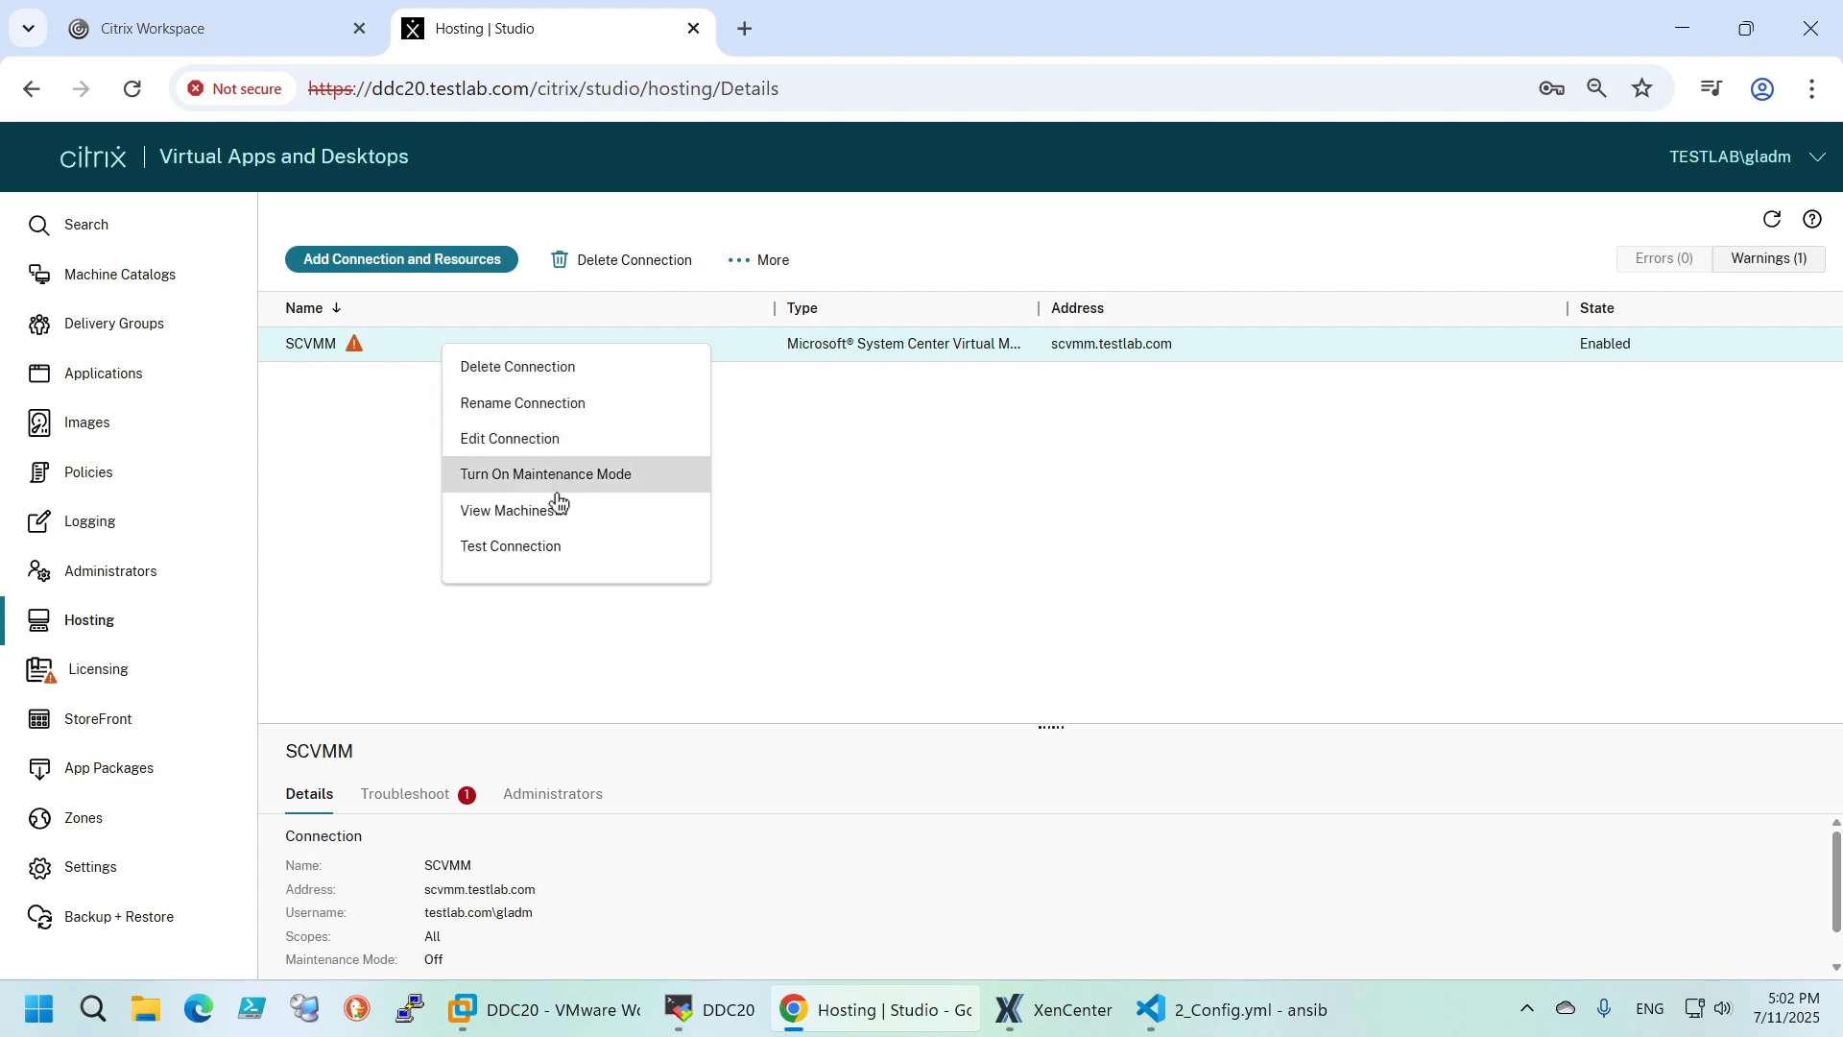
pyautogui.click(512, 548)
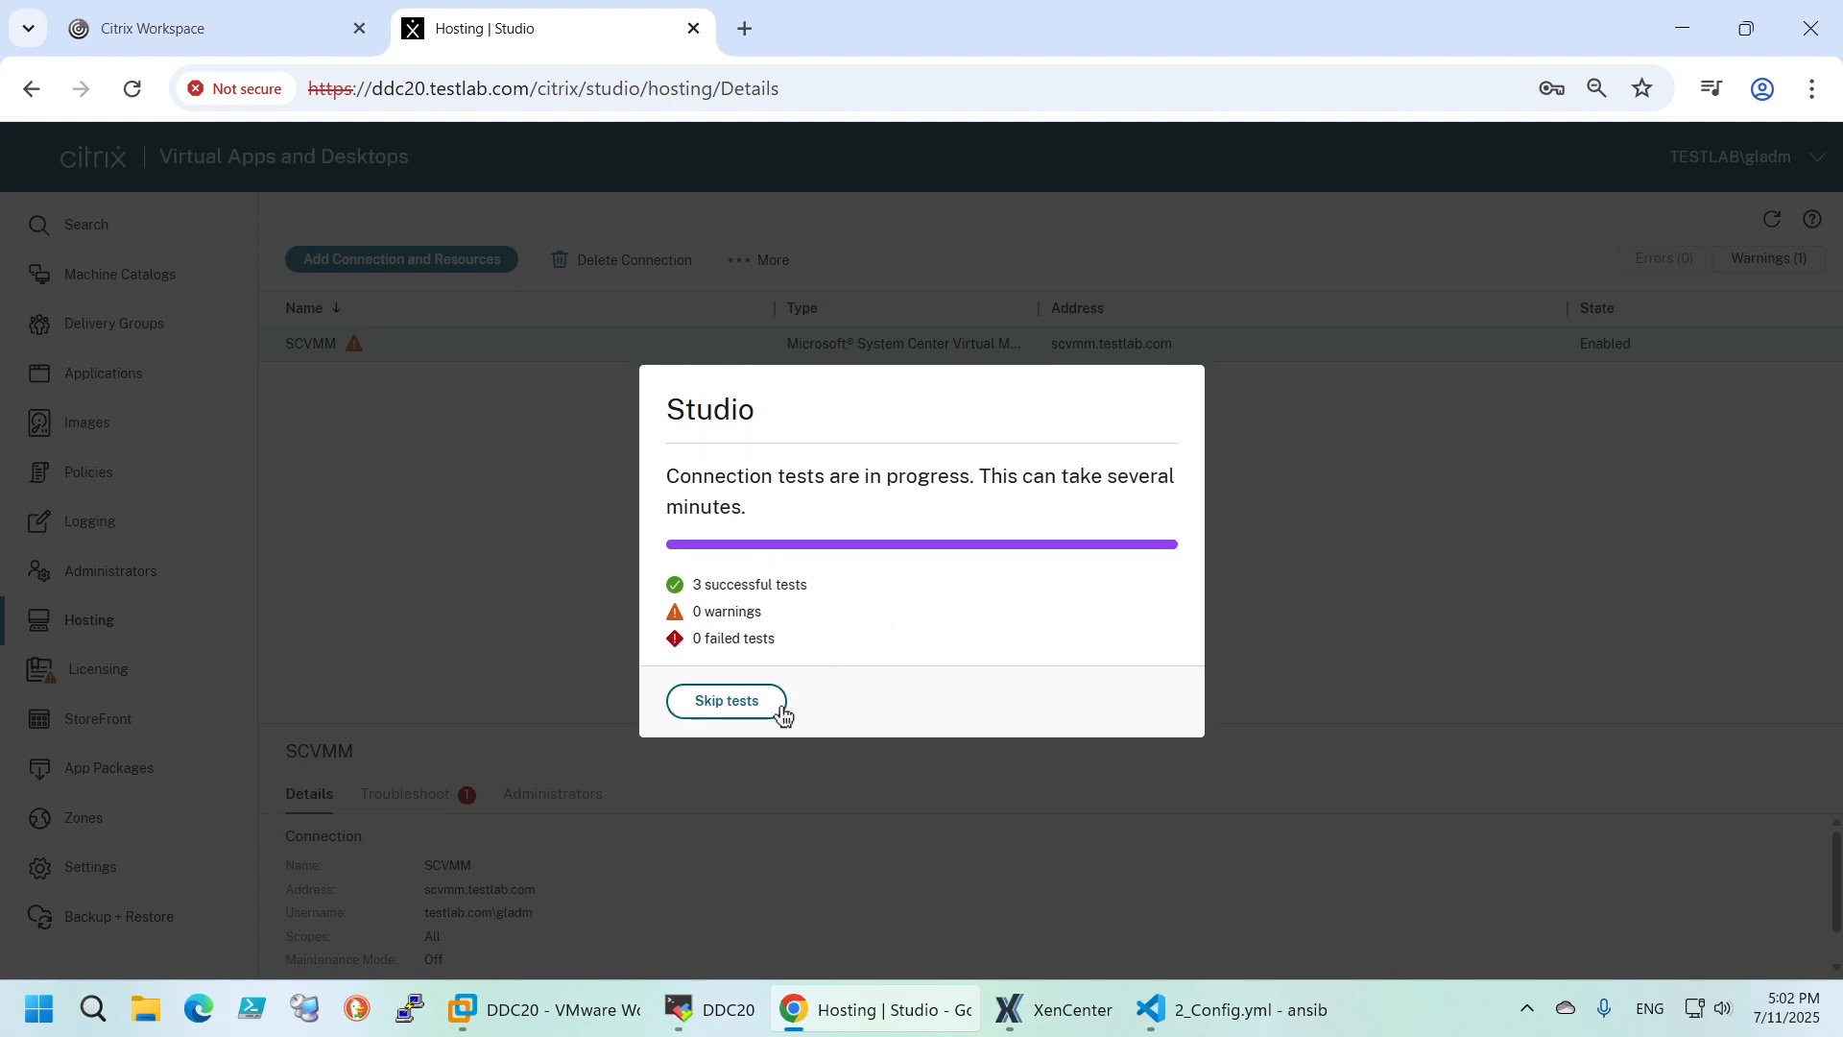
pyautogui.click(847, 691)
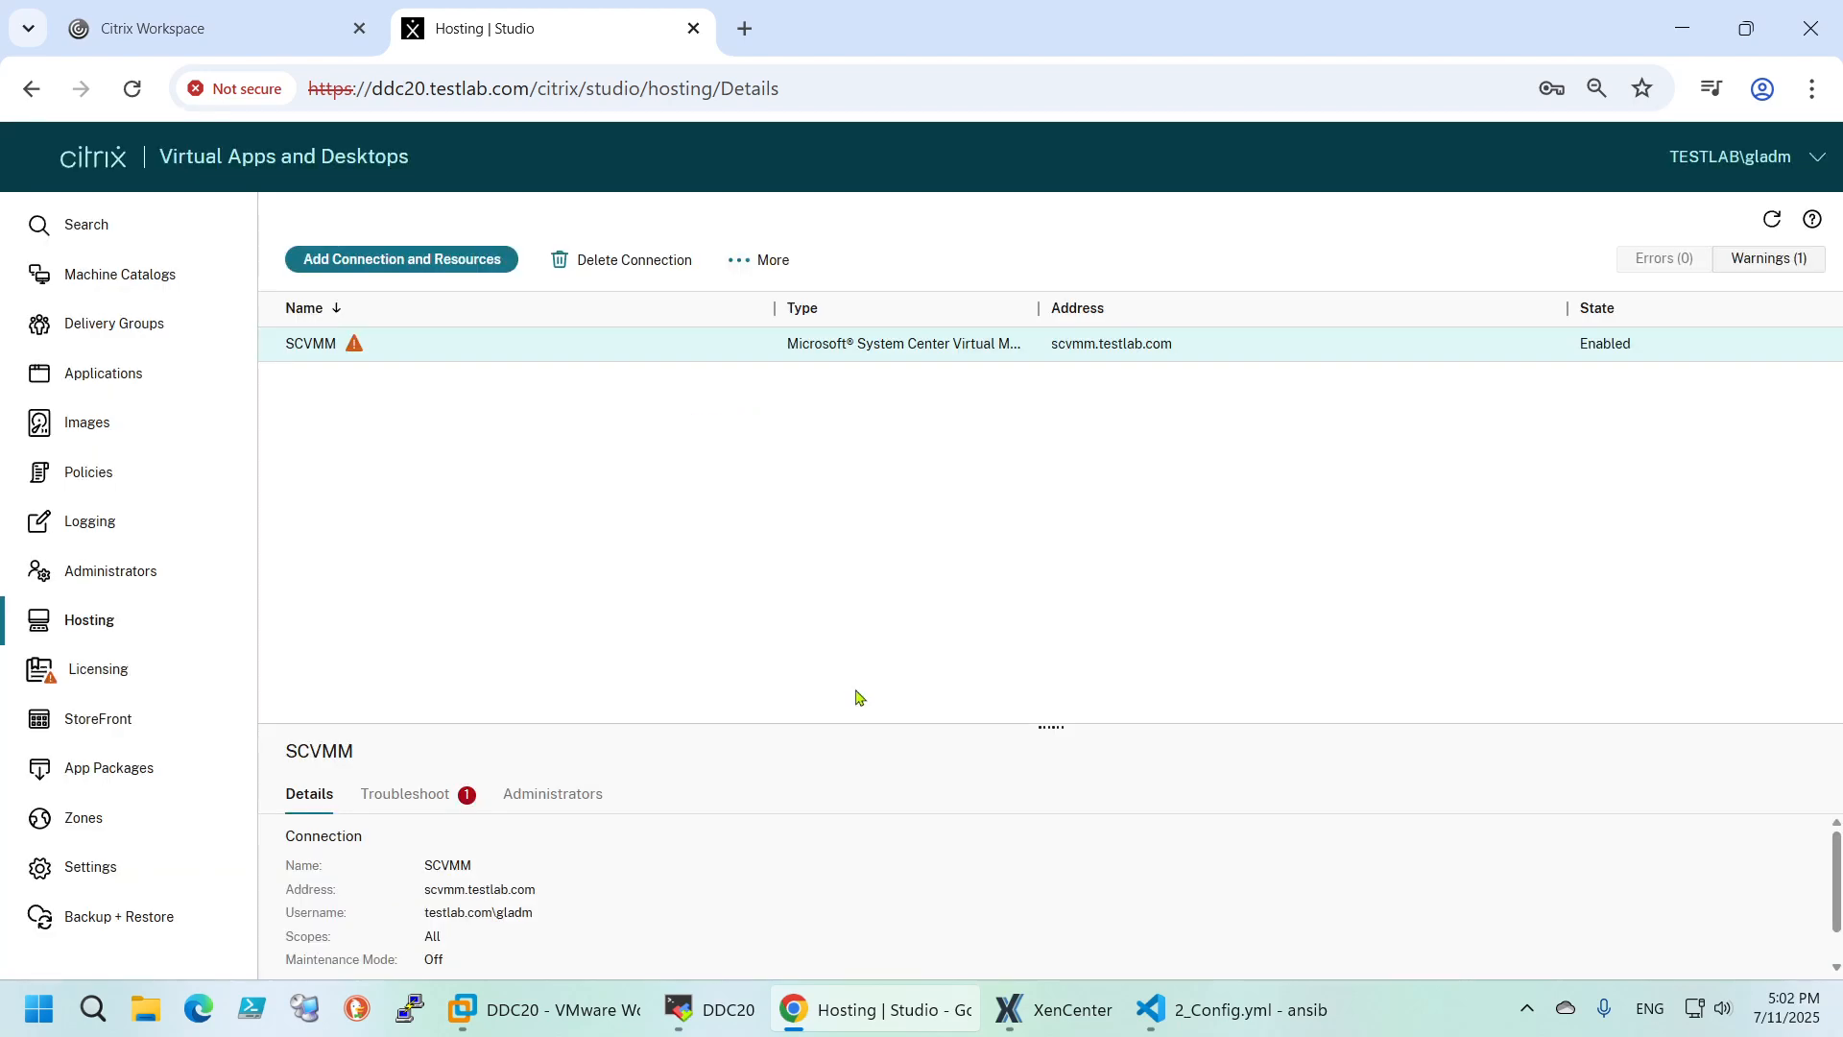
pyautogui.click(1773, 219)
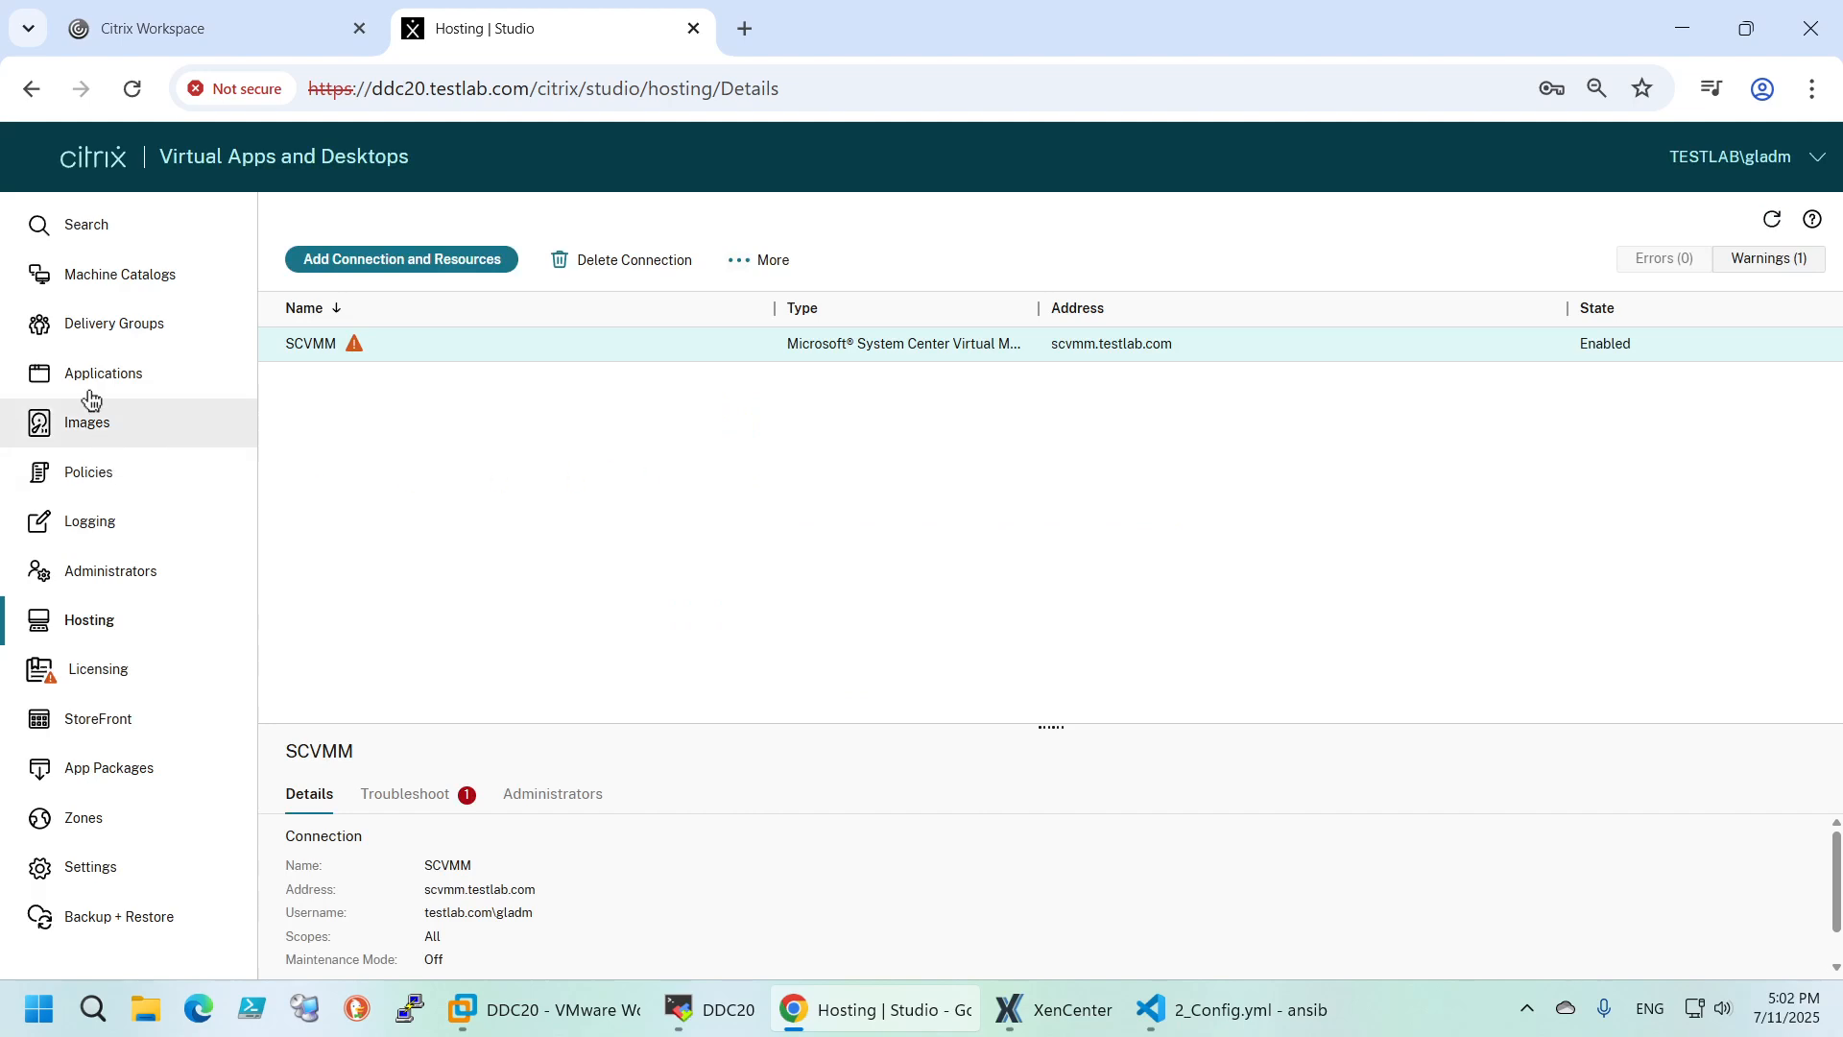
# - Start a new machine catalog for multi-session OS with power-managed machines deployed by another service or technology
pyautogui.click(70, 287)
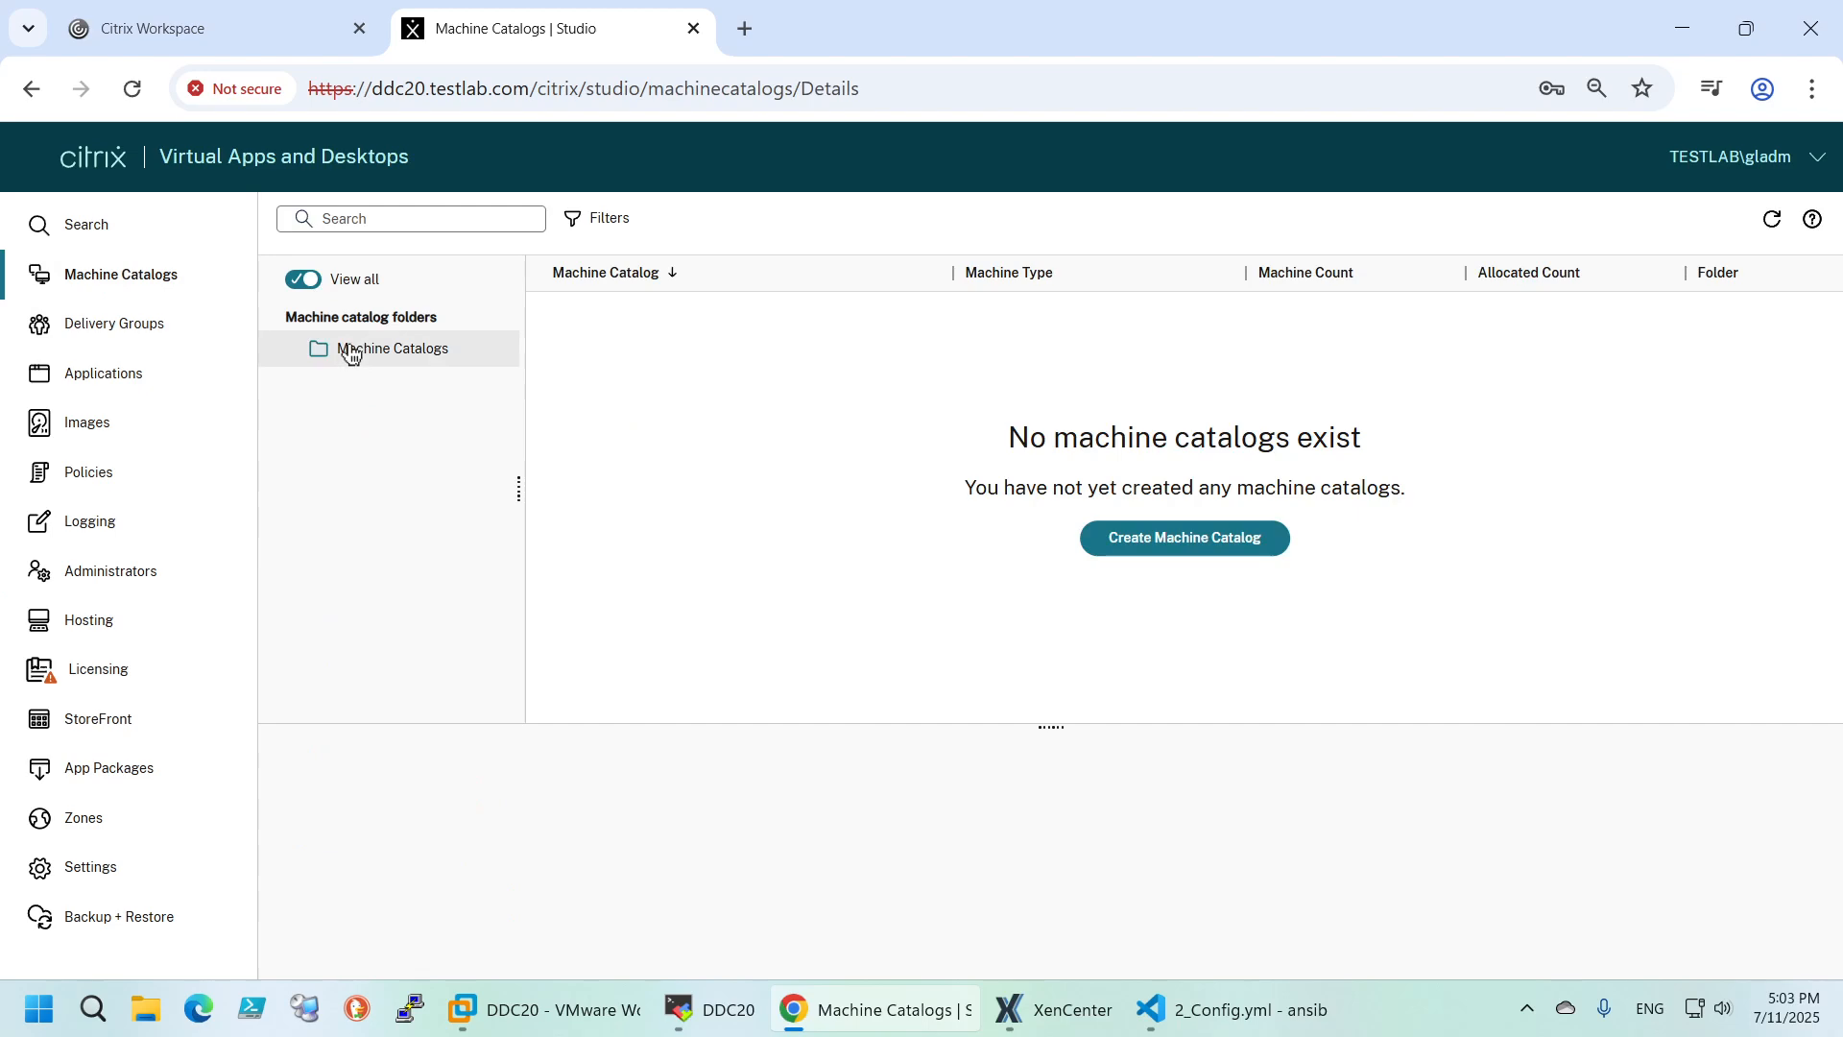
pyautogui.click(351, 350)
pyautogui.click(403, 280)
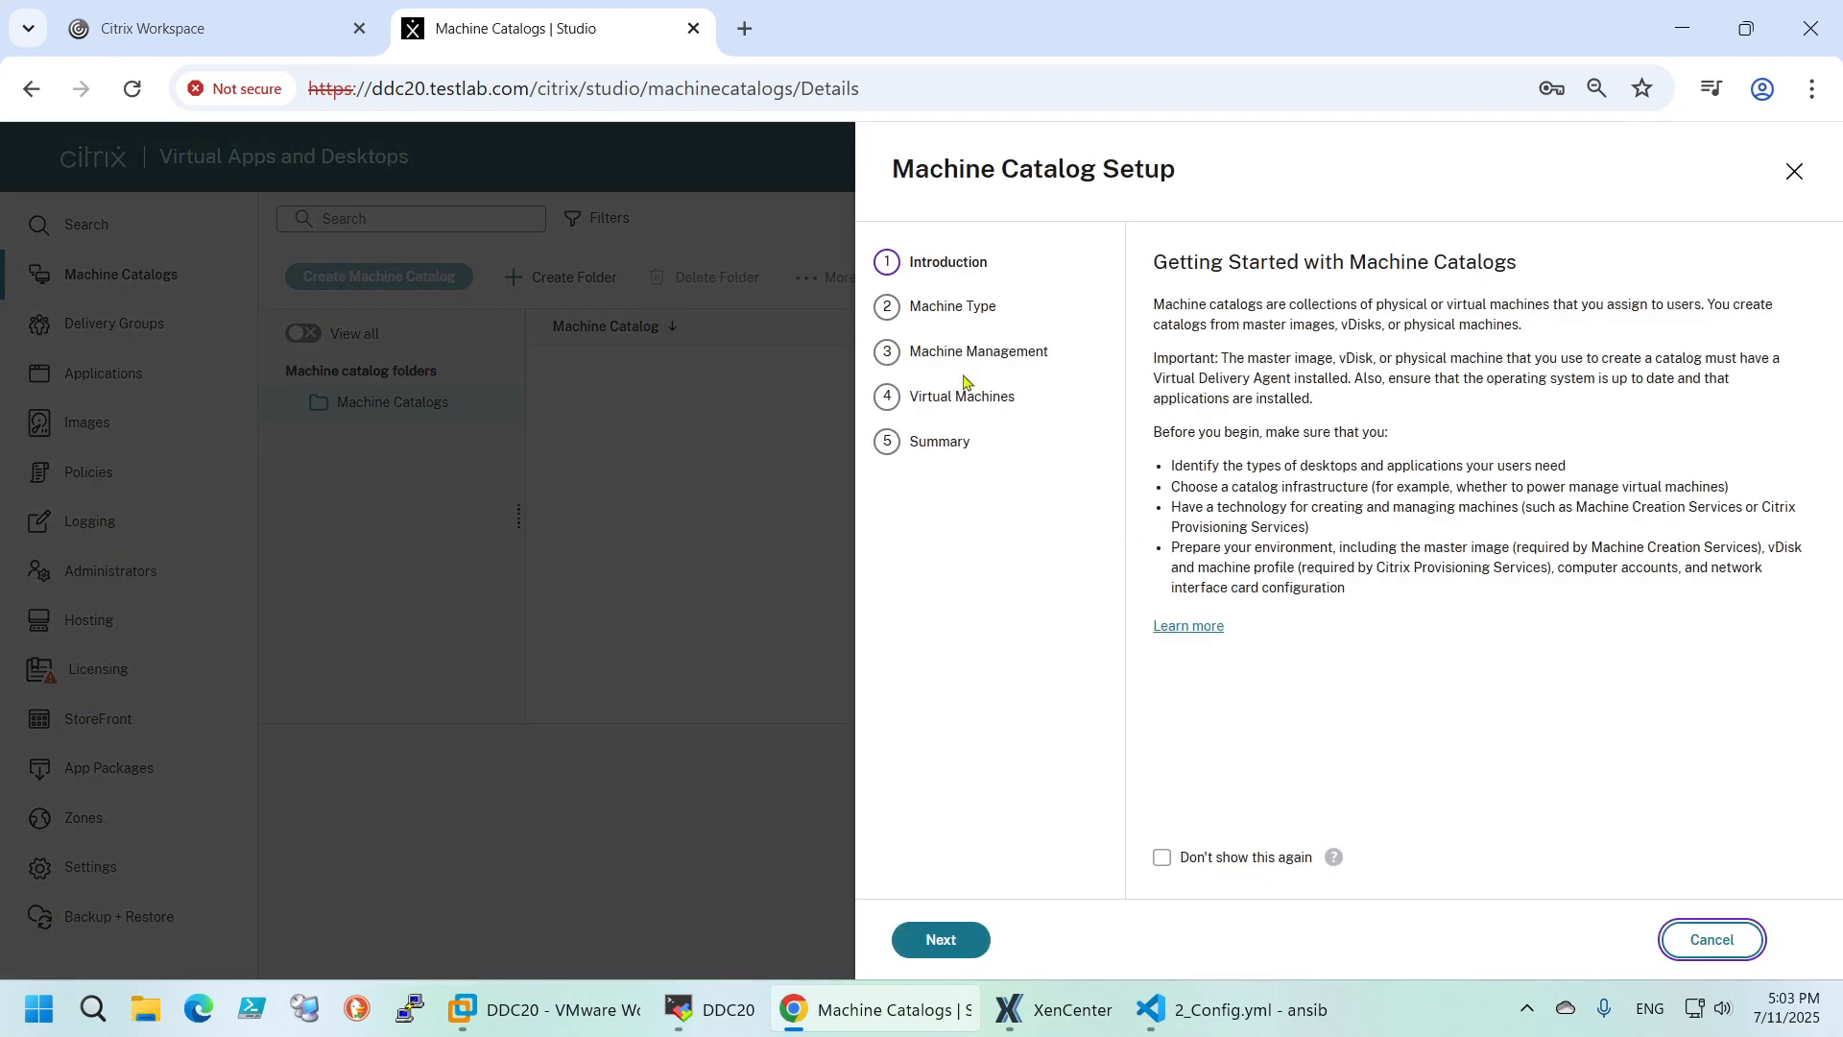
pyautogui.click(941, 939)
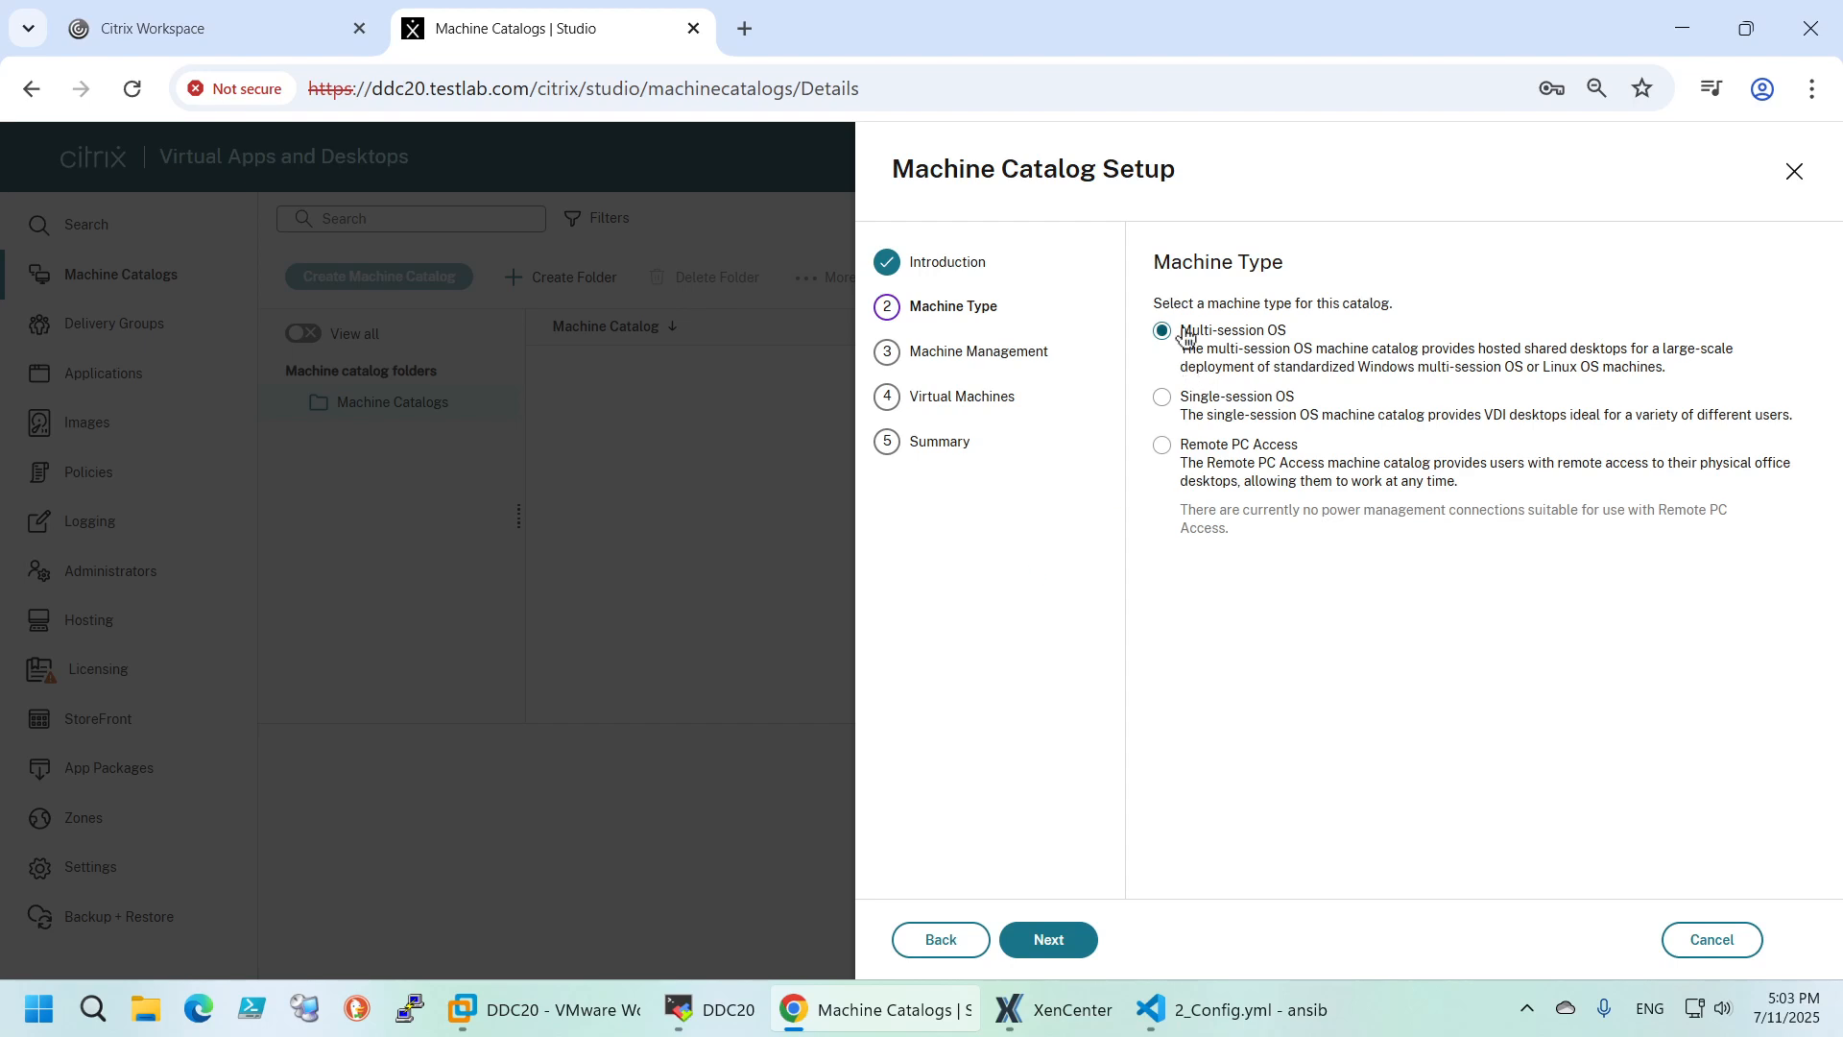
pyautogui.click(1076, 939)
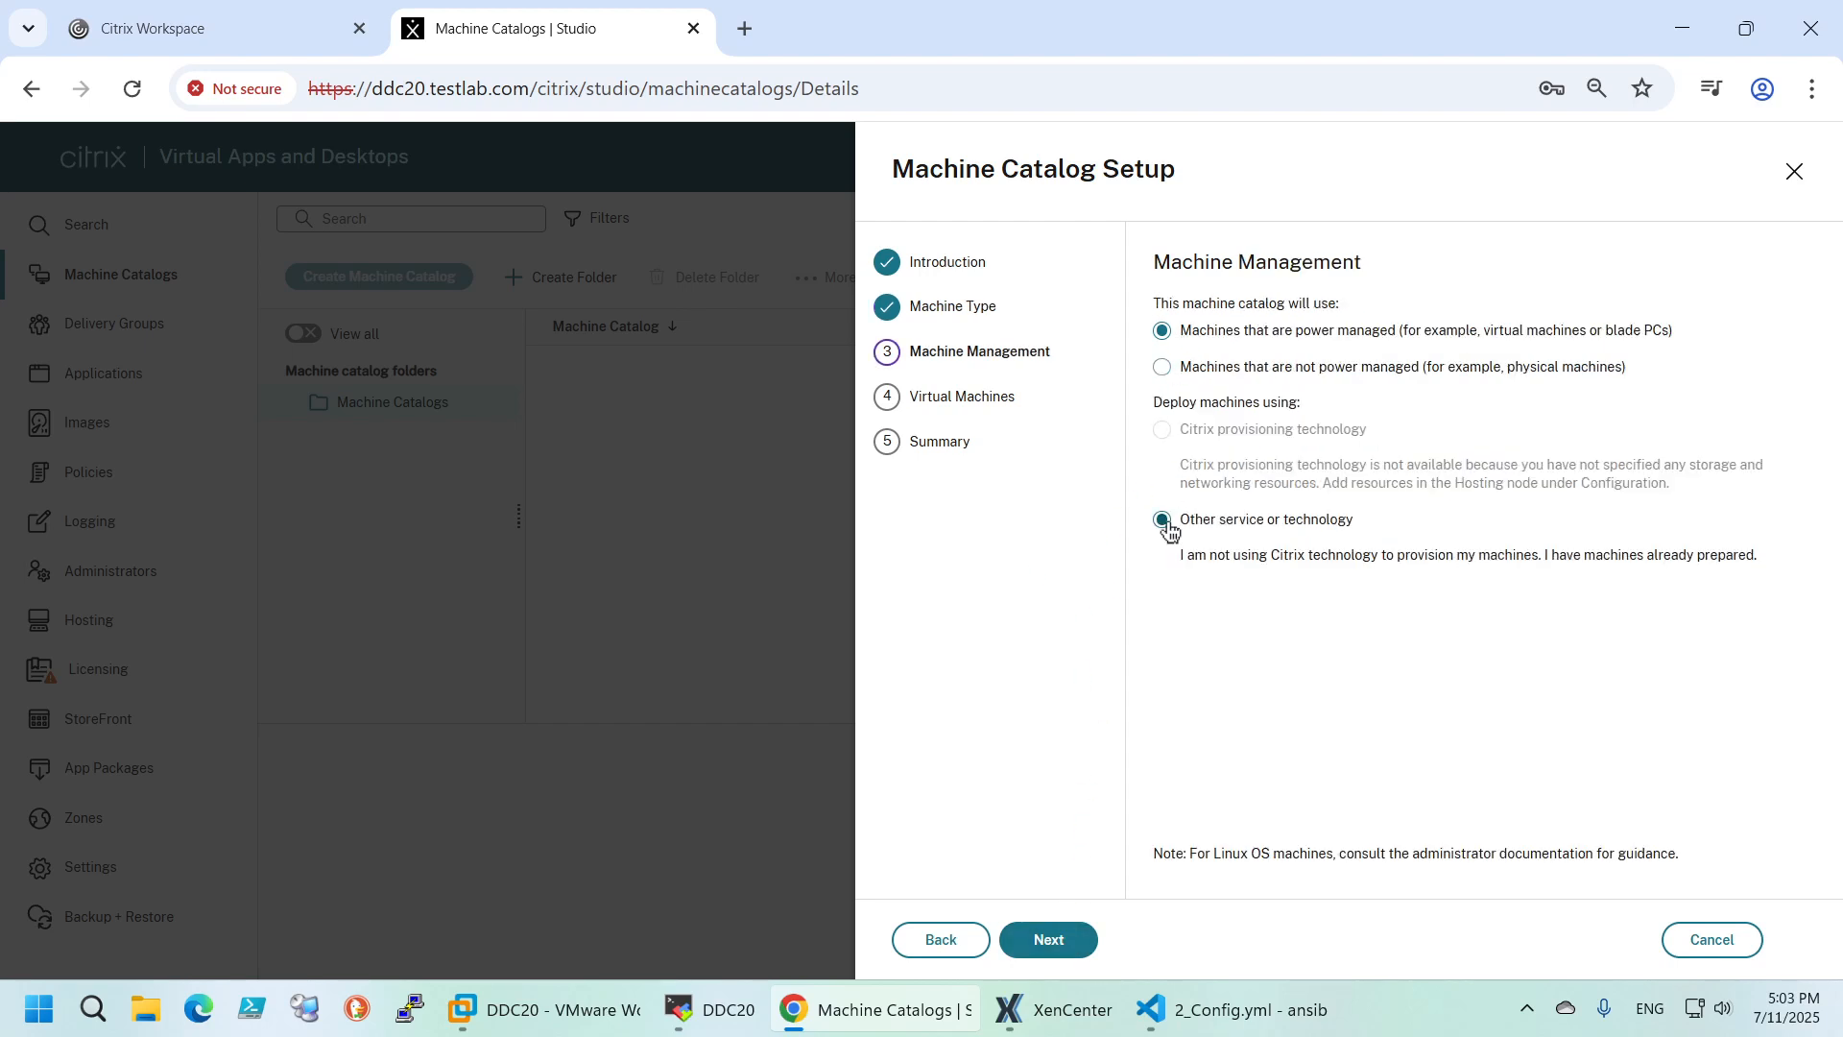
pyautogui.click(1078, 936)
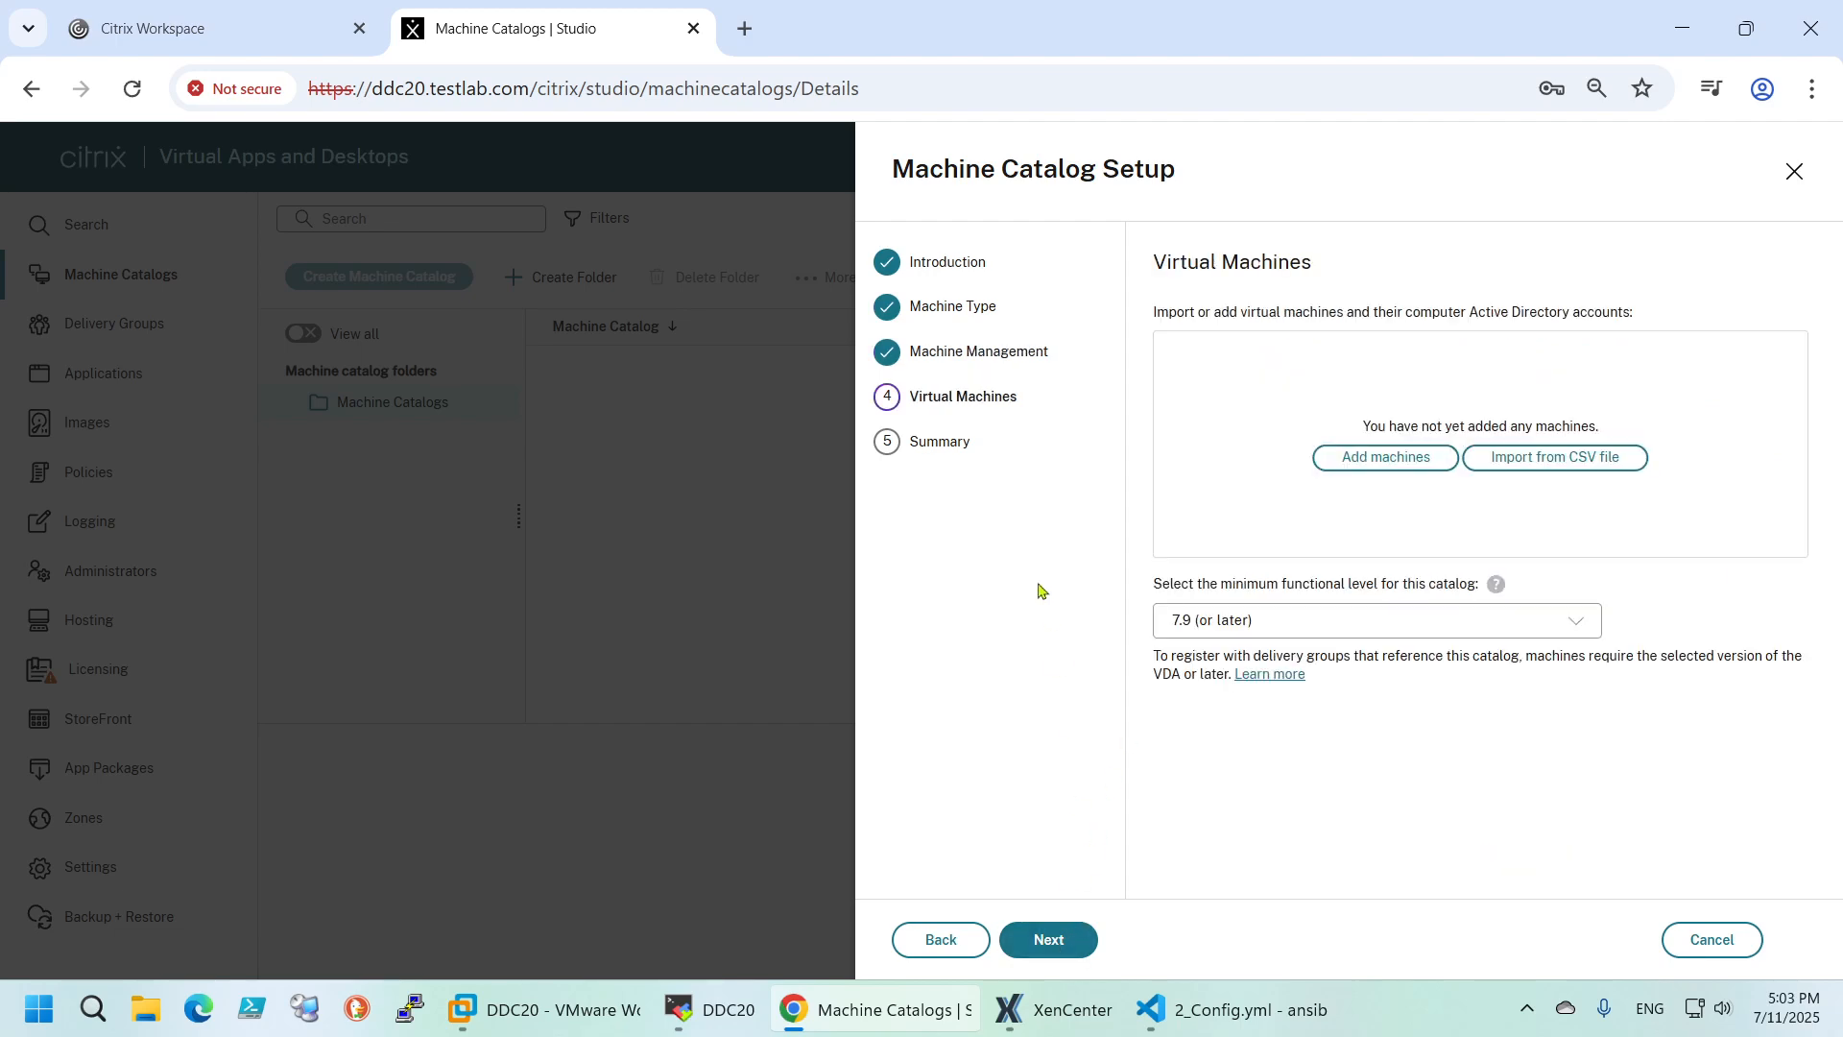
# - Add the virtual machines pvsclone01, pvsclone02 and pvsclone03 from HypCluster under SCVMM's HypGroup to the catalog
pyautogui.click(1371, 463)
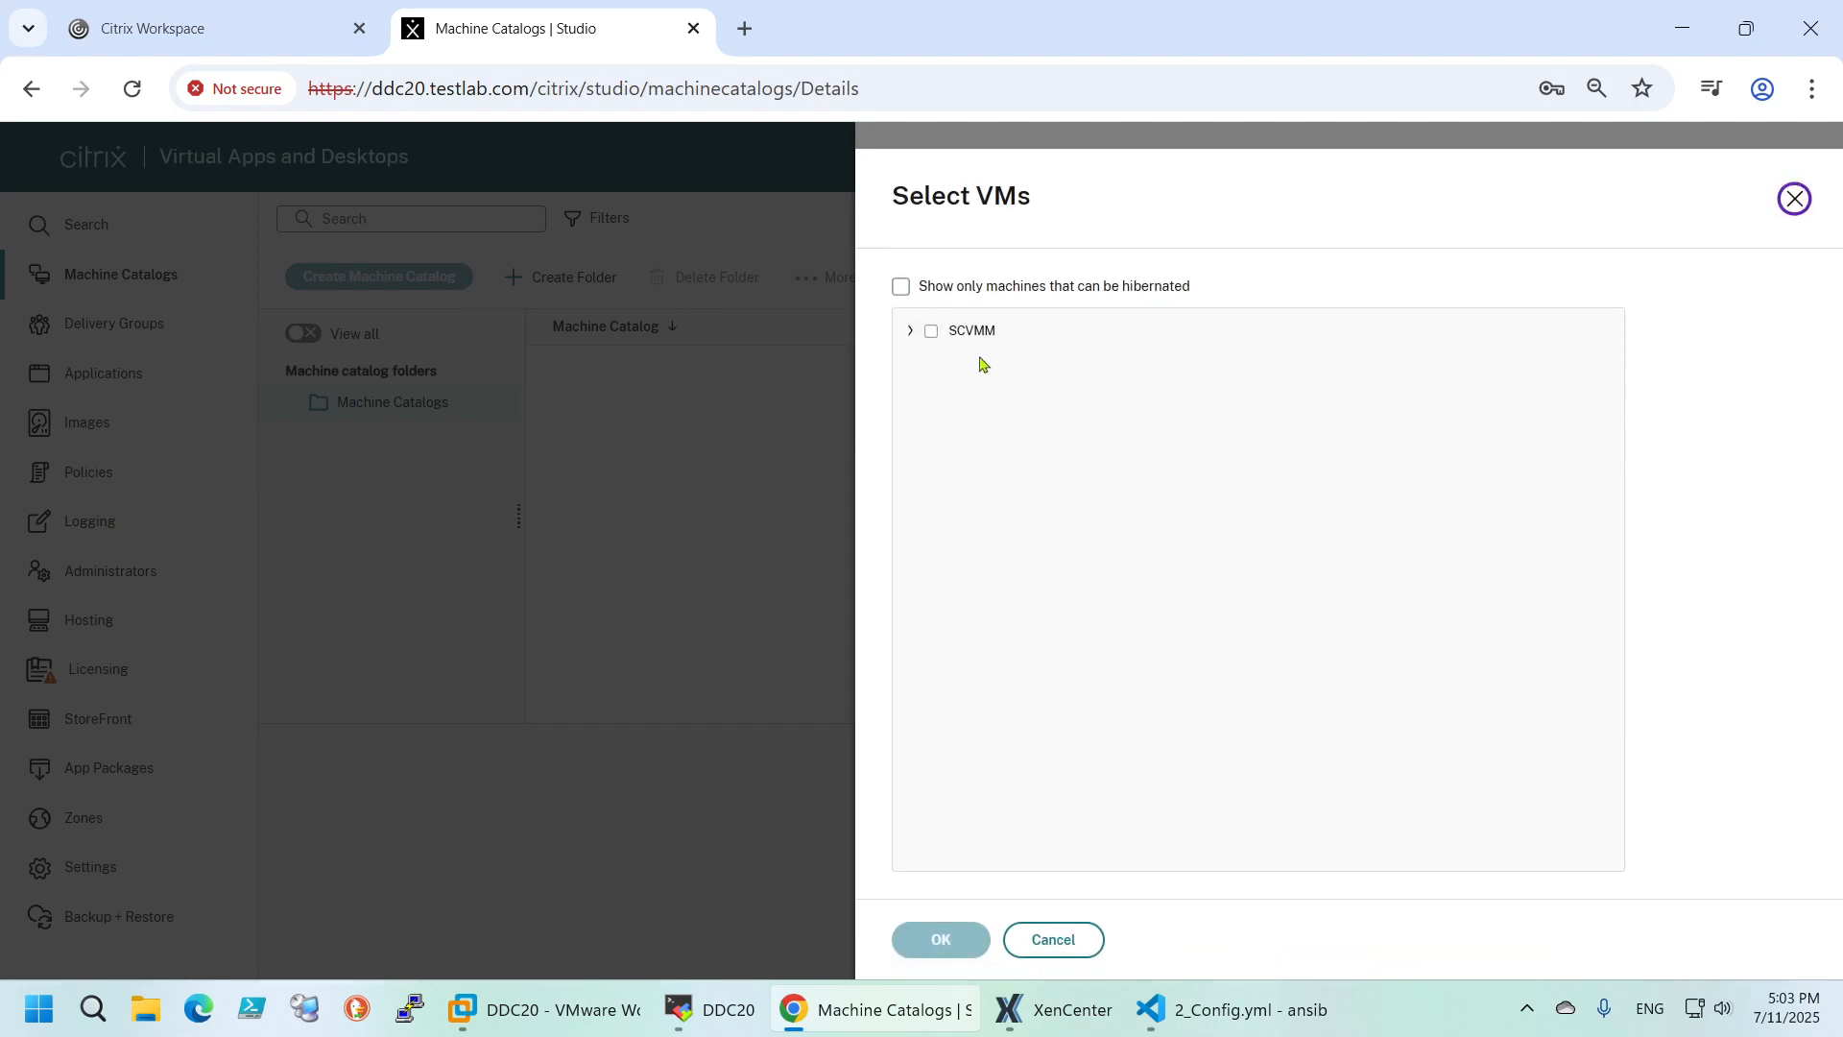
pyautogui.click(910, 331)
pyautogui.click(929, 359)
pyautogui.click(947, 385)
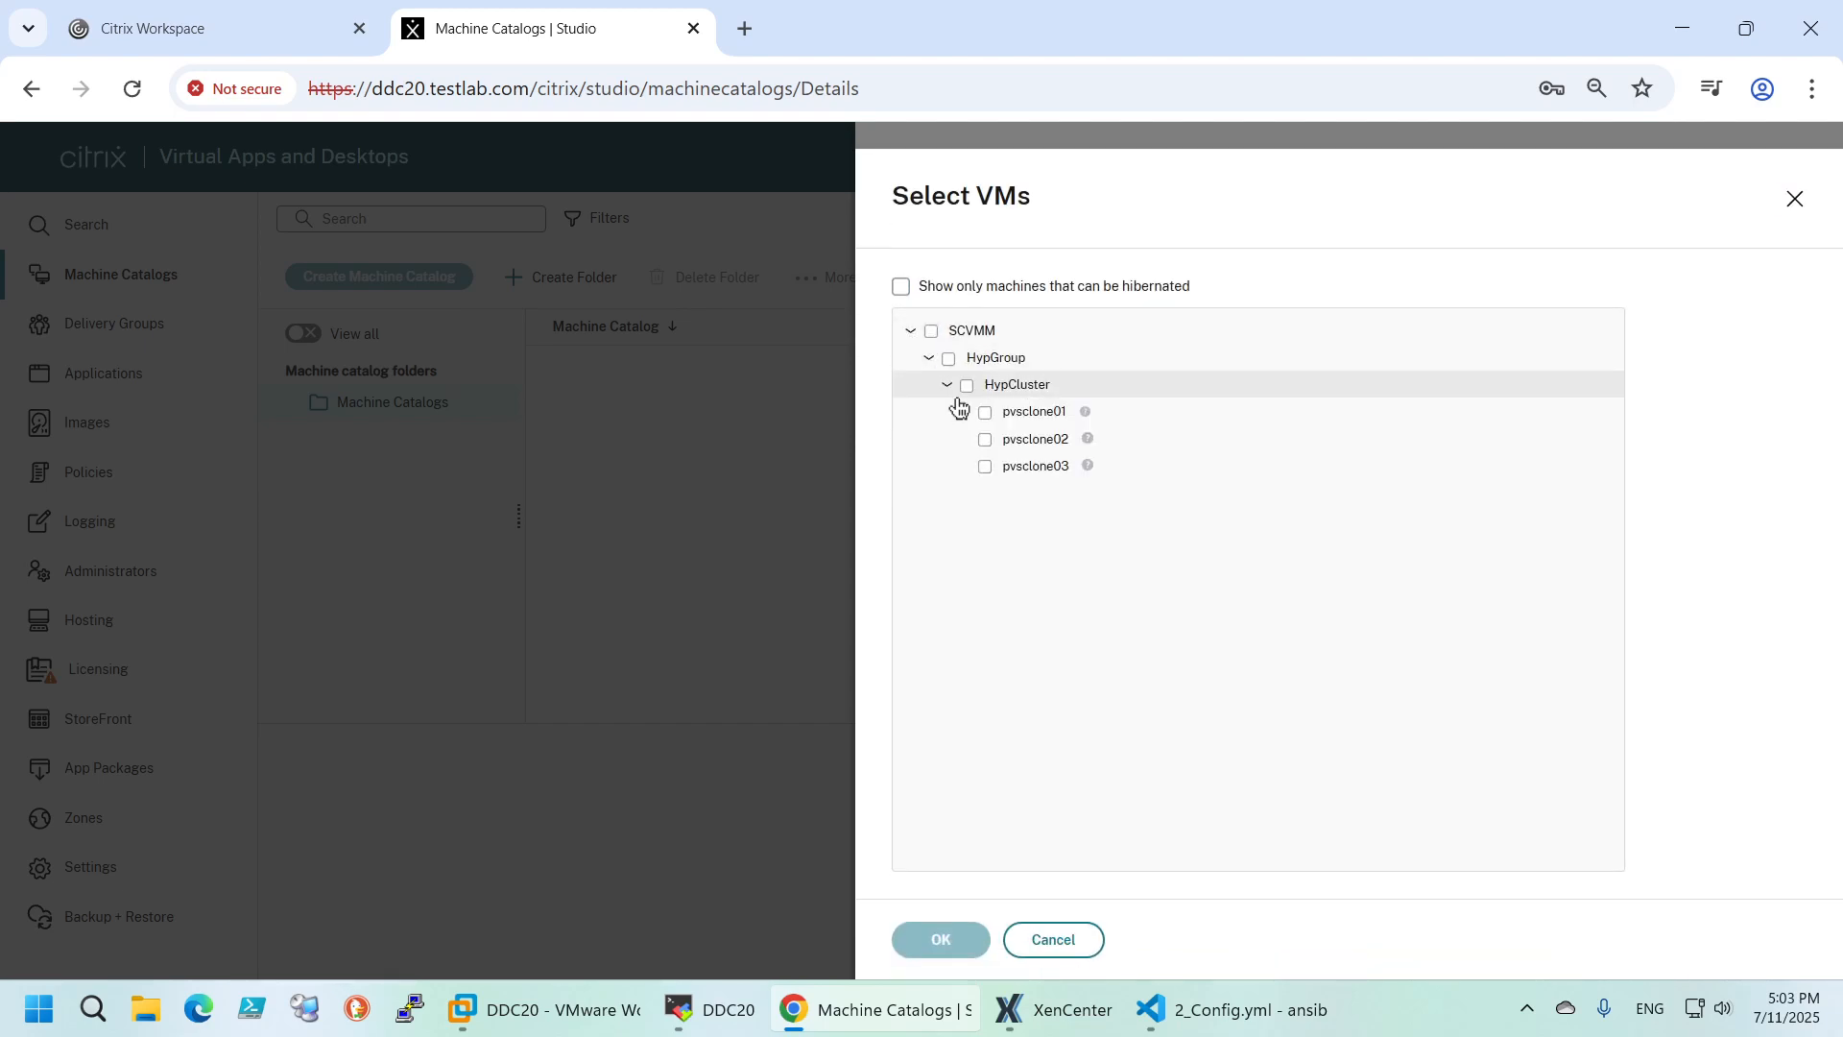
pyautogui.click(985, 412)
pyautogui.click(985, 440)
pyautogui.click(986, 466)
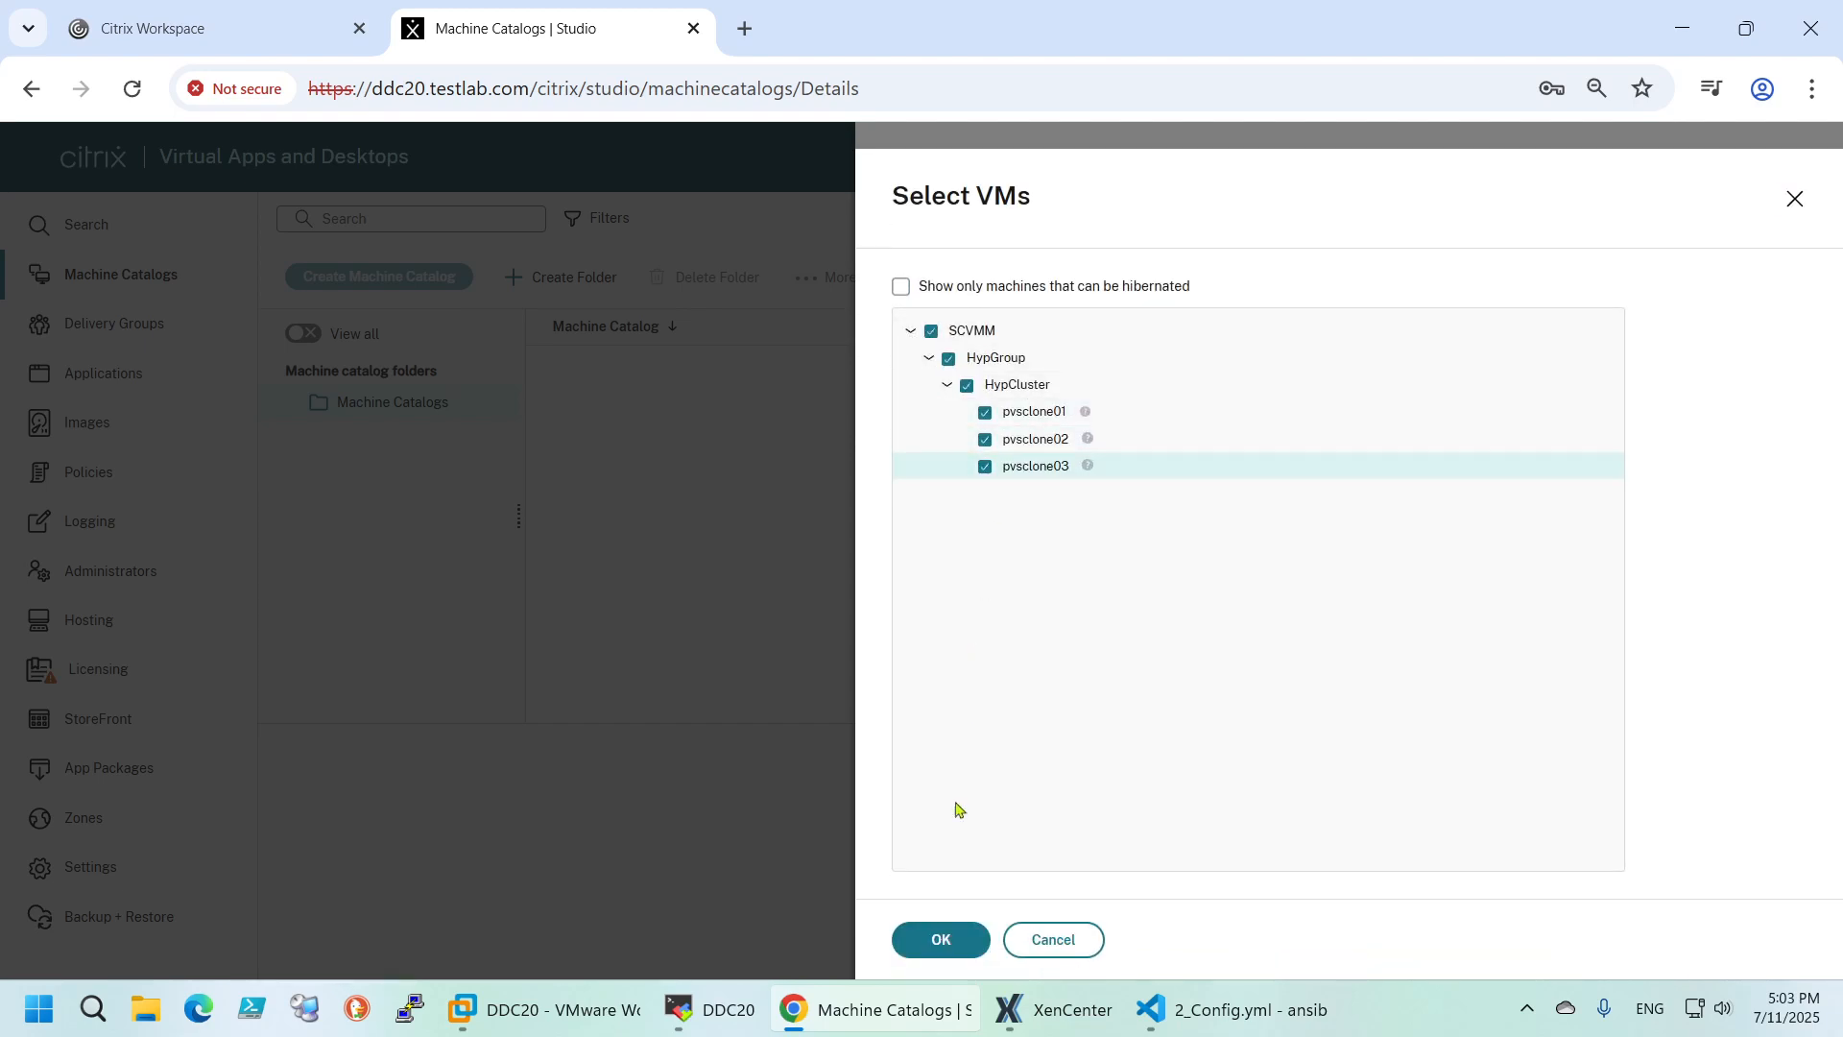
pyautogui.click(949, 930)
# - Assign the Active Directory computer account pvsclone01 to the pvsclone01 virtual machine, checking the name in the directory
pyautogui.click(1407, 394)
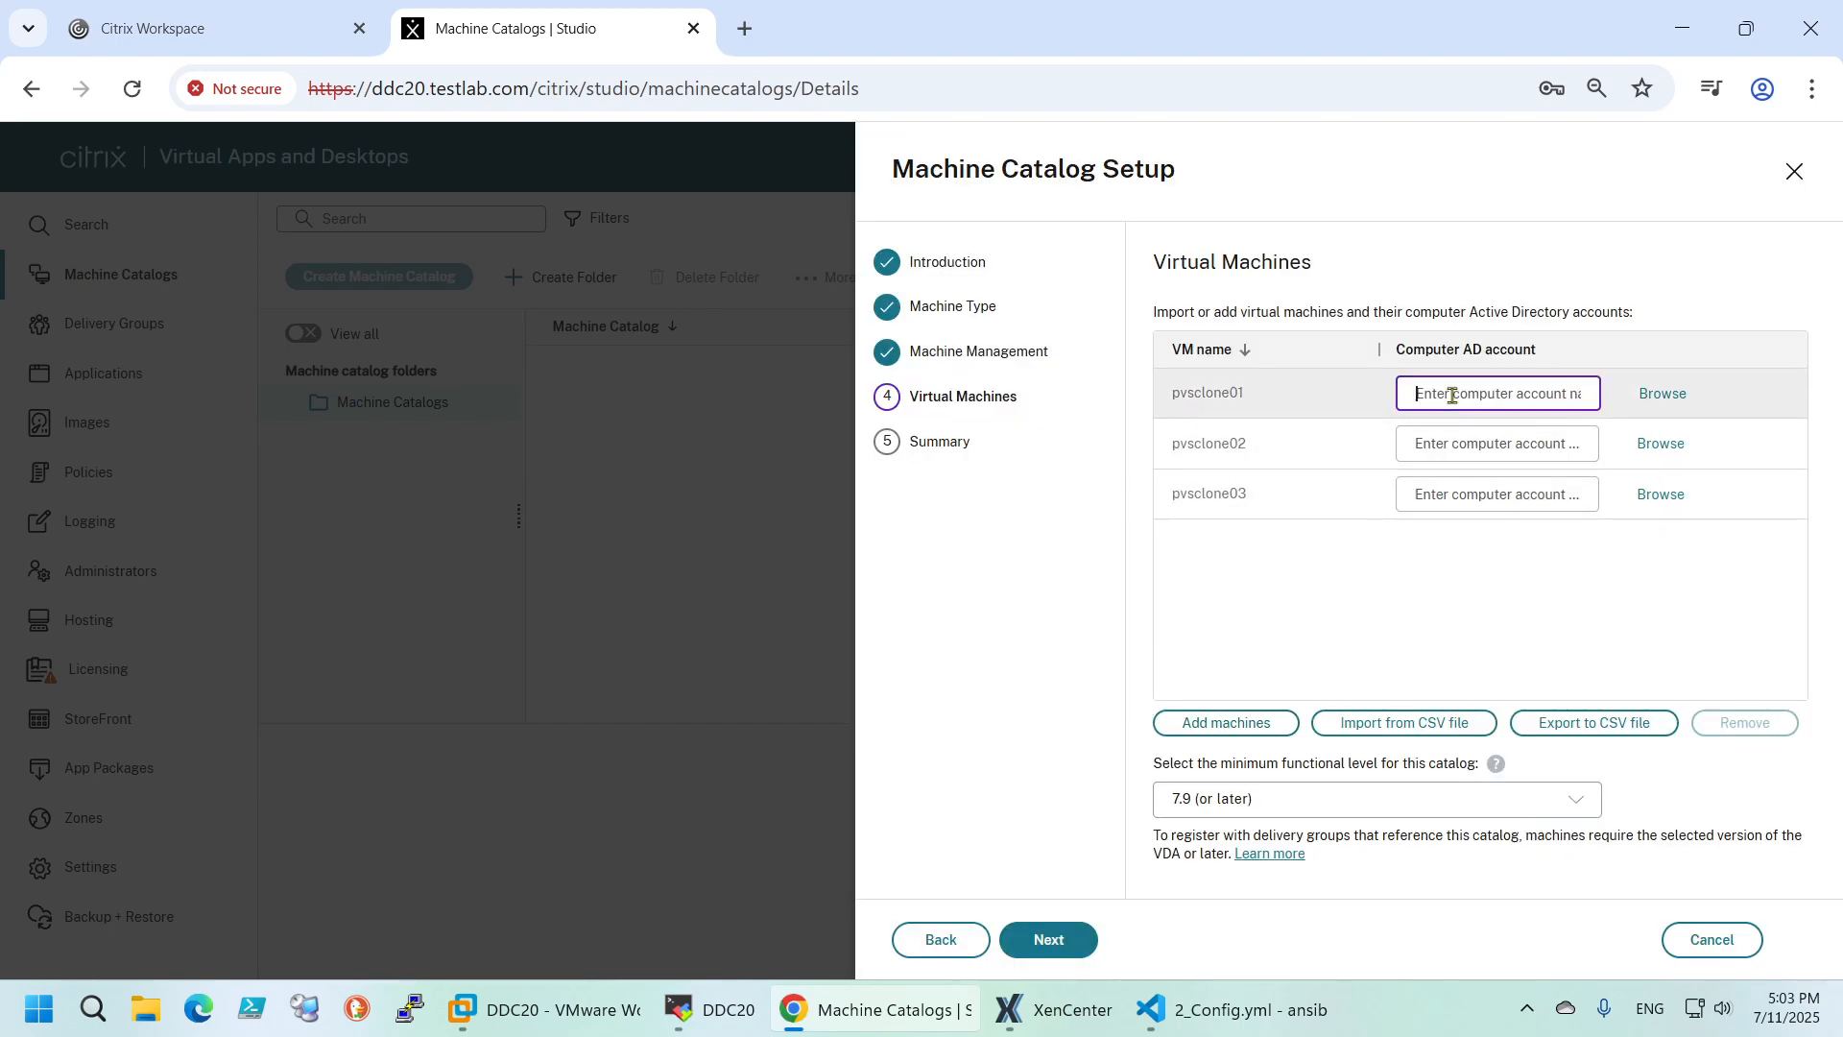
pyautogui.click(1654, 396)
pyautogui.click(1037, 606)
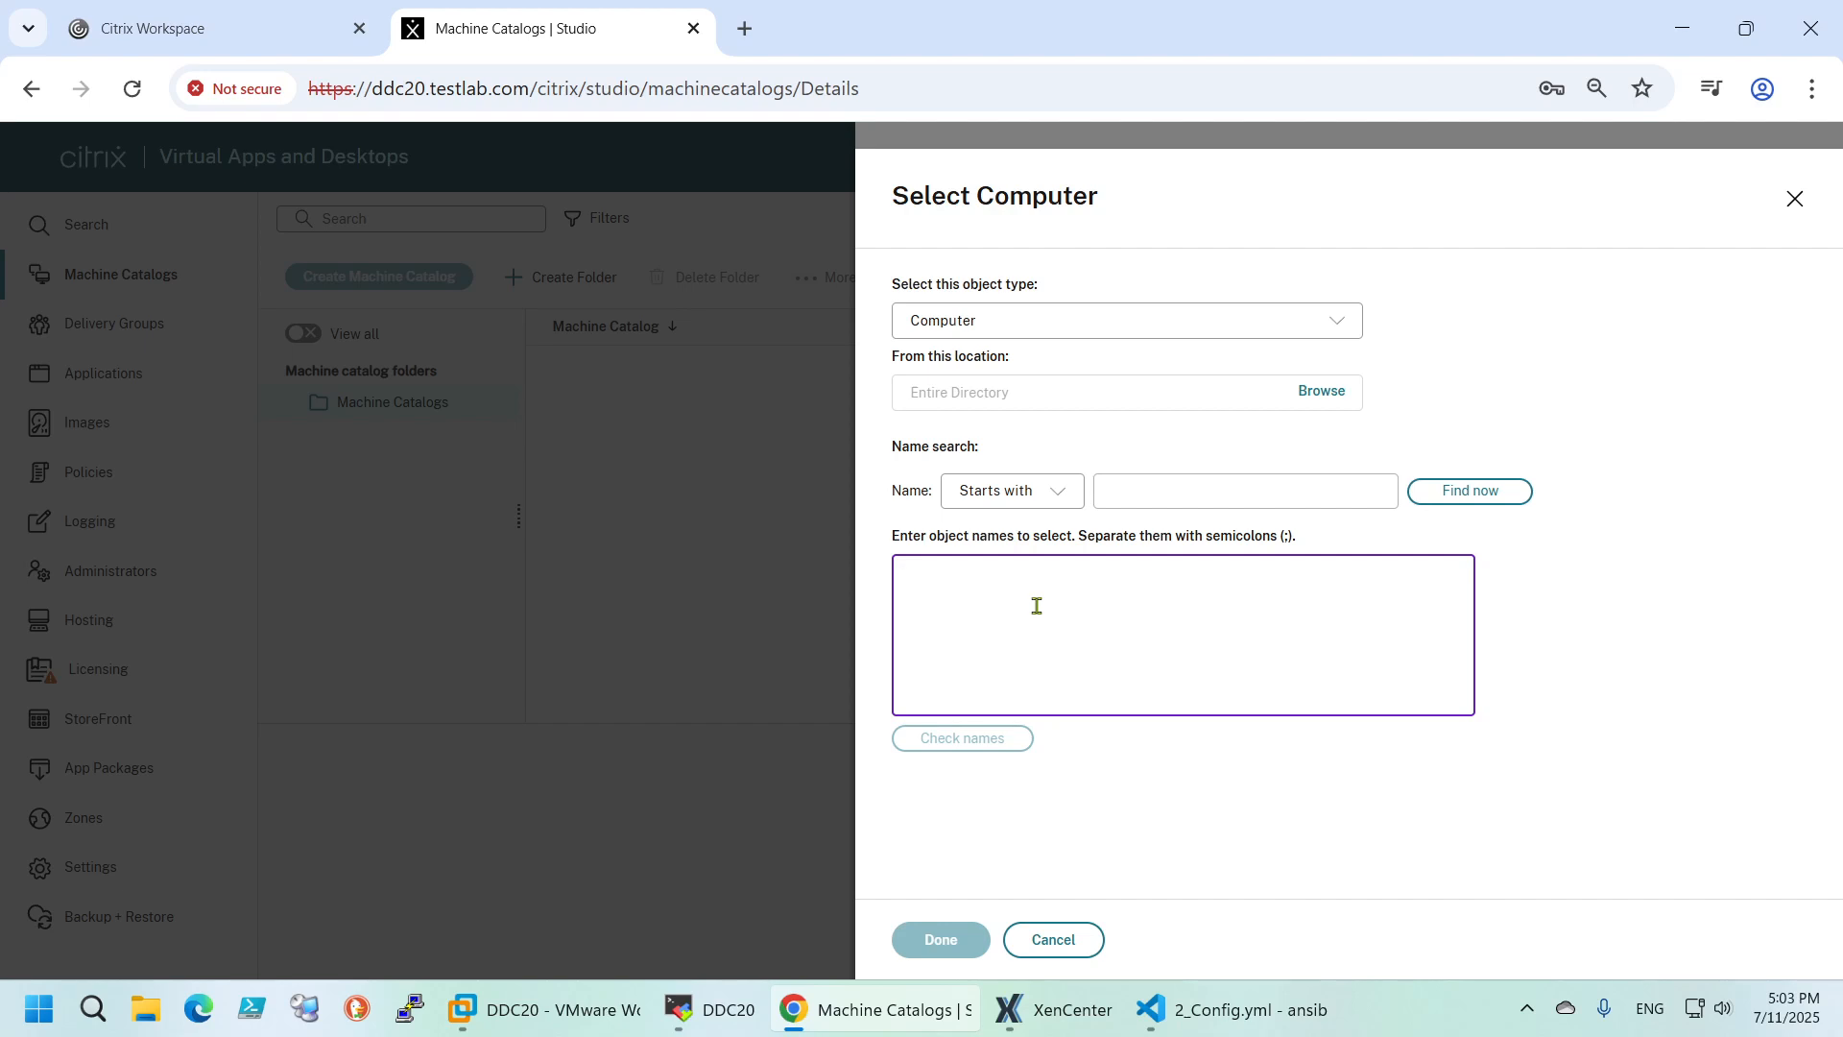
pyautogui.write('pvsclone01')
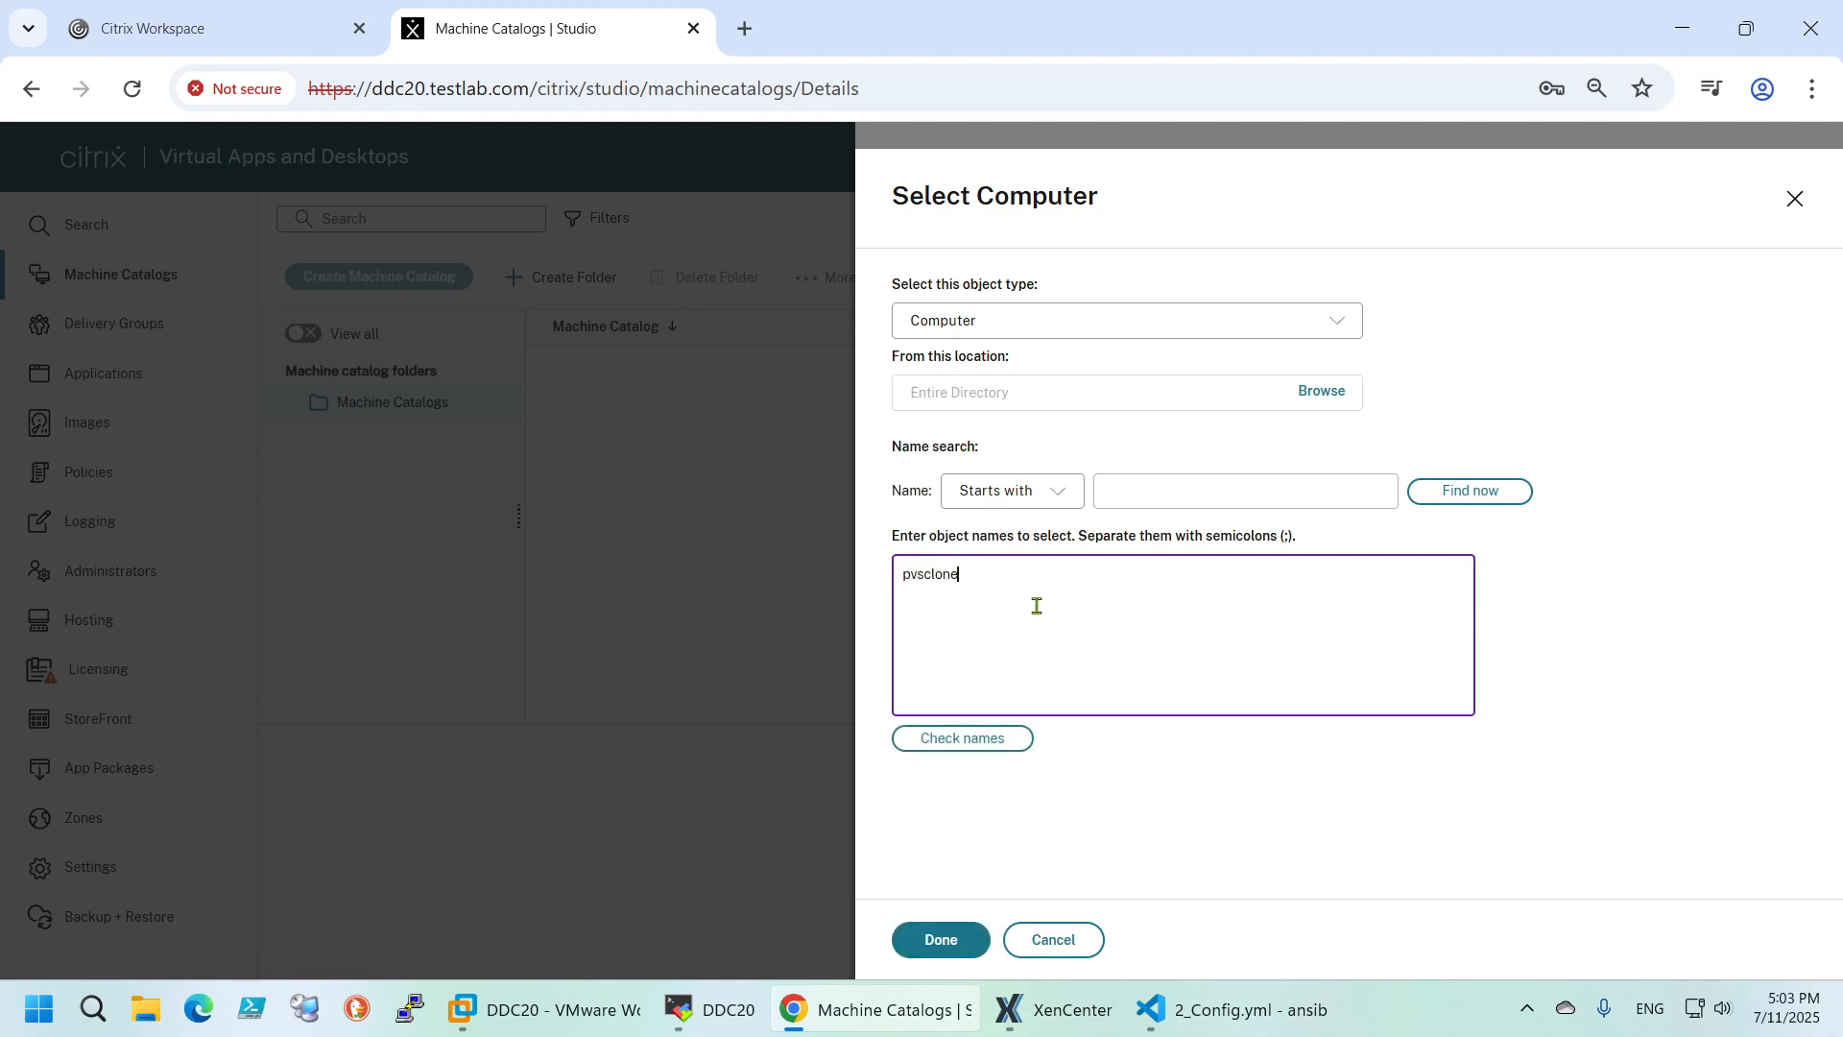
pyautogui.click(979, 744)
pyautogui.click(943, 937)
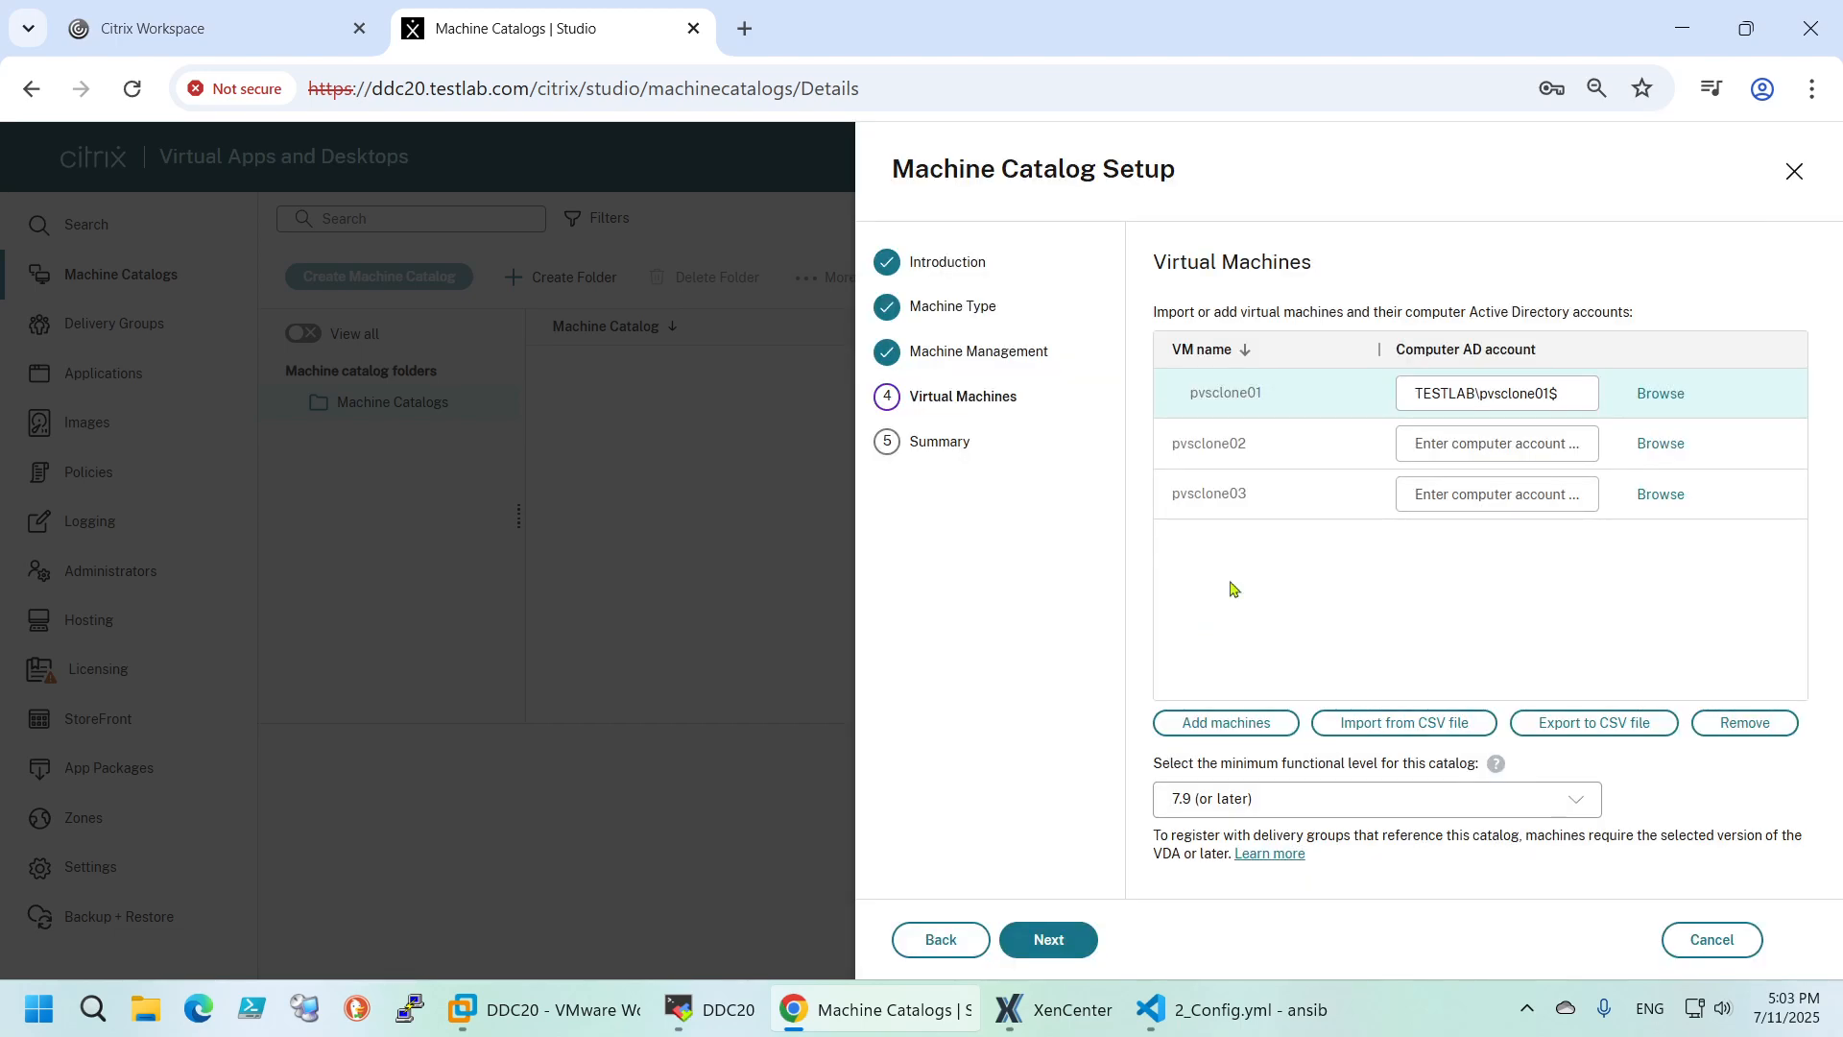
# - Assign the computer account pvsclone02 to the pvsclone02 virtual machine after checking the name, and copy the account name for reuse
pyautogui.click(1476, 443)
pyautogui.click(1651, 460)
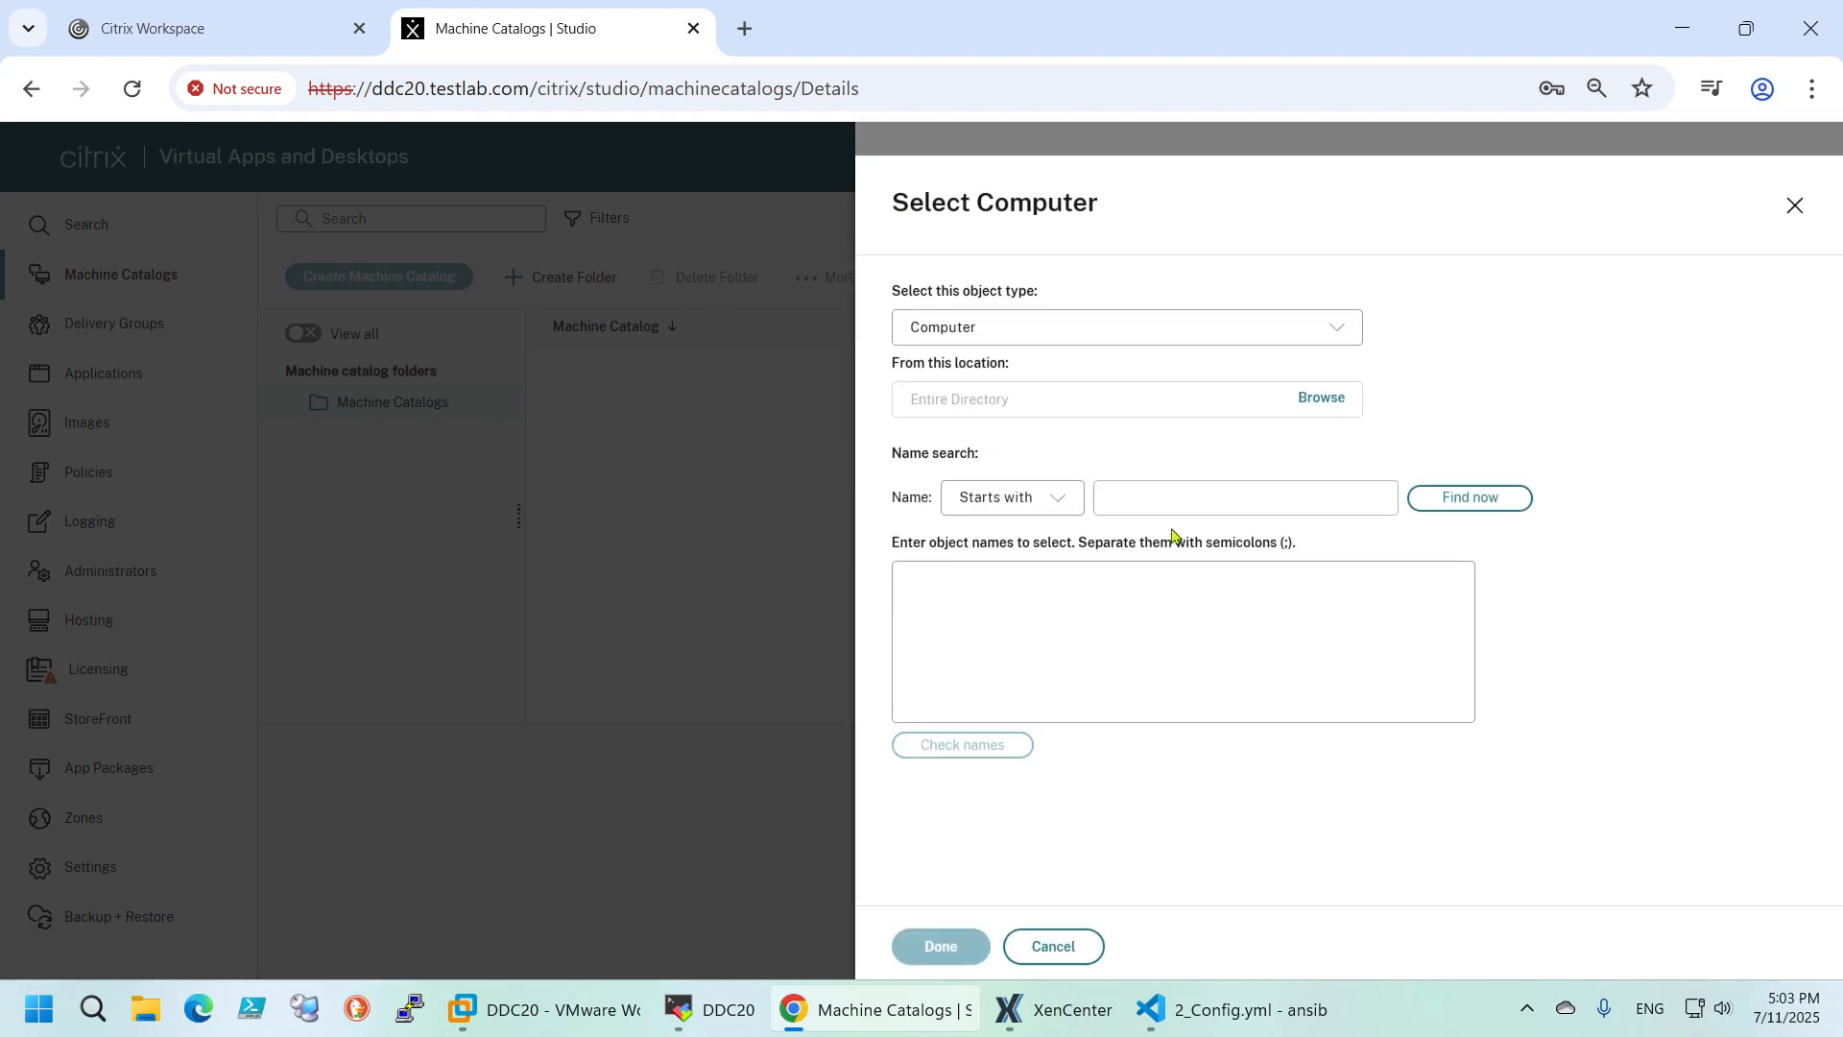
pyautogui.write('pvsclone02')
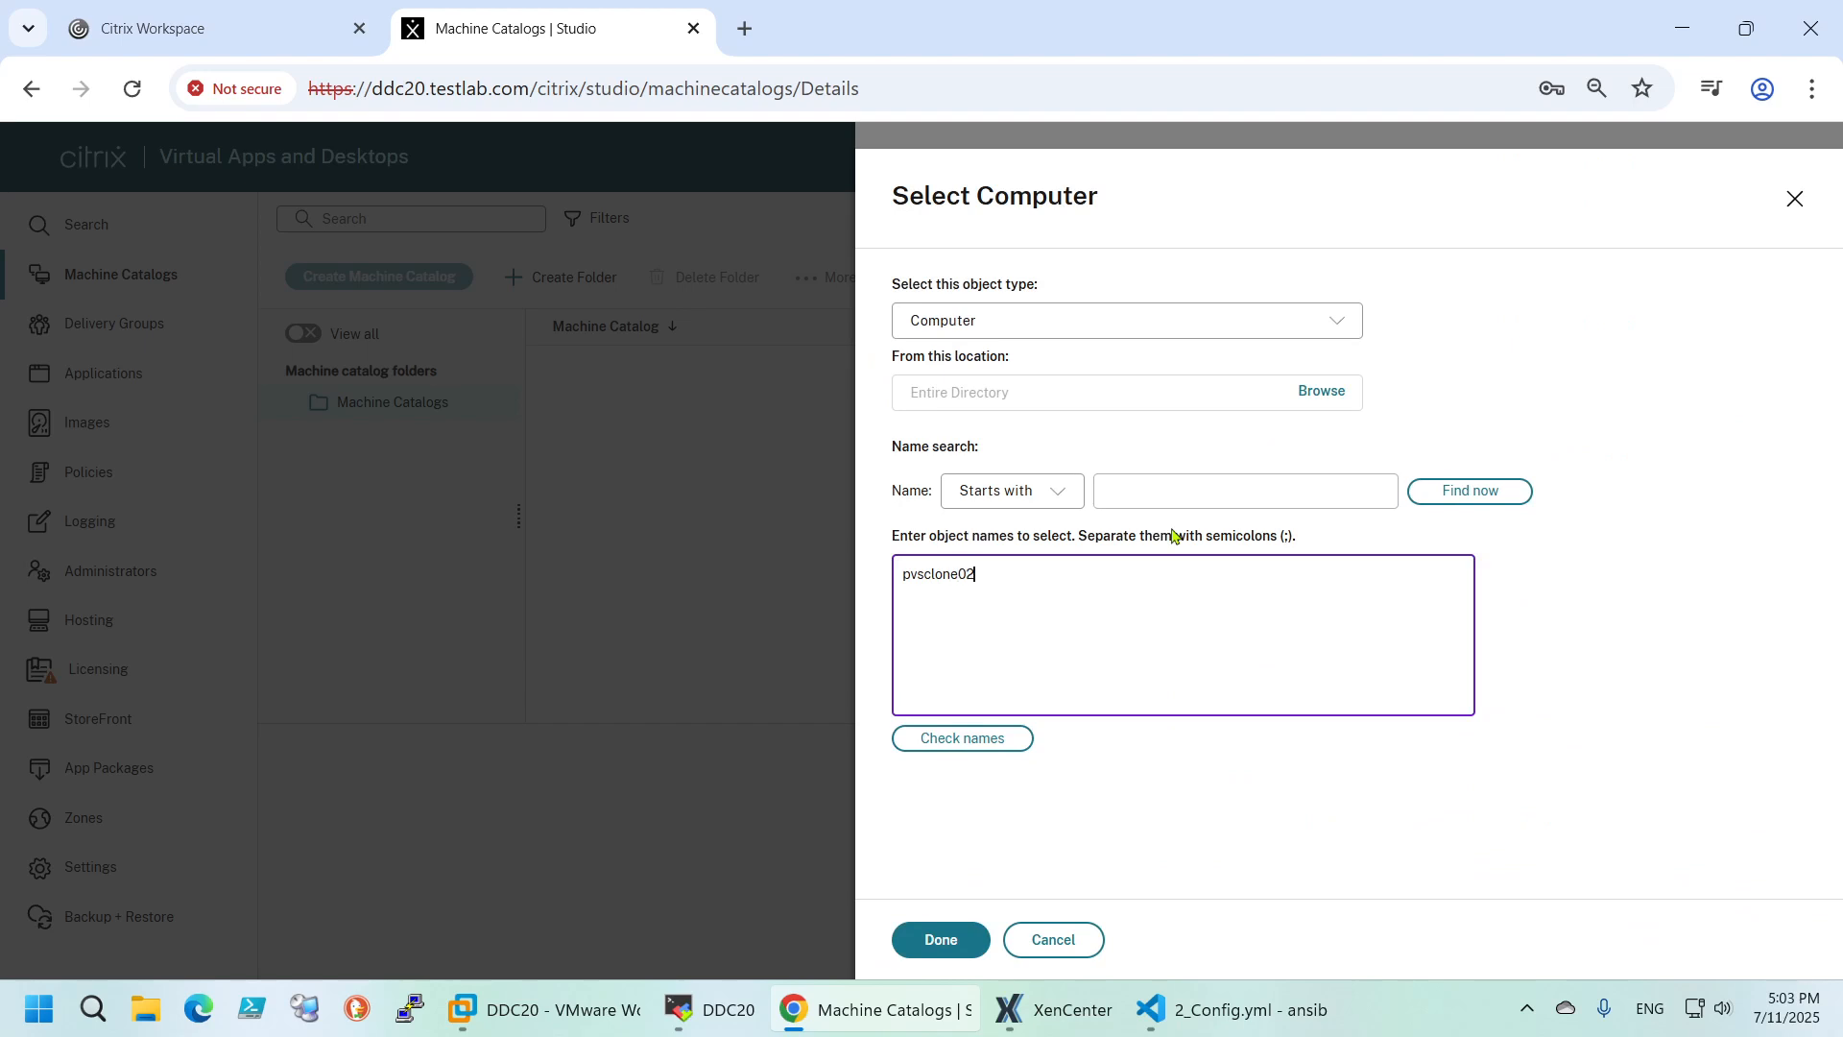
pyautogui.hotkey('shift', 'Left')
pyautogui.hotkey('shift', 'Left')
pyautogui.hotkey('shift', 'Left')
pyautogui.hotkey('shift', 'Left')
pyautogui.hotkey('shift', 'Left')
pyautogui.hotkey('shift', 'Left')
pyautogui.hotkey('shift', 'Left')
pyautogui.hotkey('shift', 'Left')
pyautogui.hotkey('shift', 'Left')
pyautogui.hotkey('ctrl', 'c')
pyautogui.click(936, 736)
pyautogui.click(941, 939)
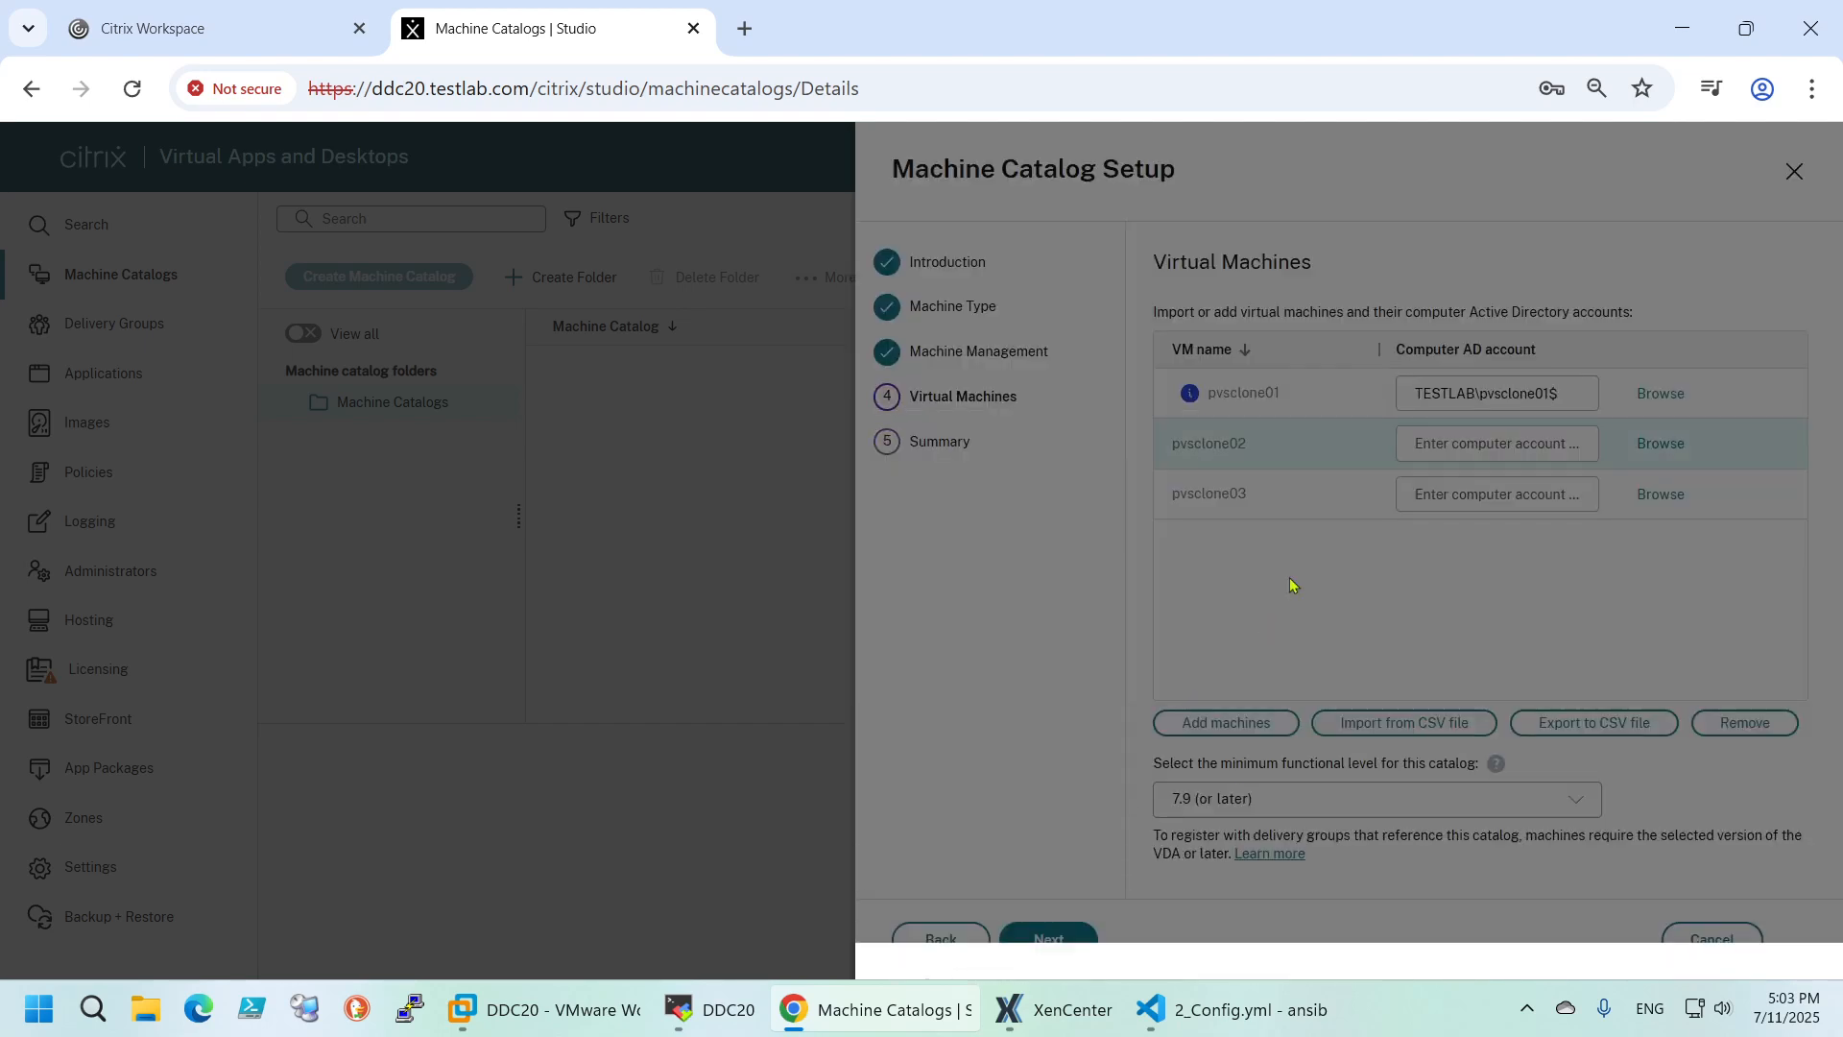
# - Assign the Active Directory computer account pvsclone03 to the pvsclone03 virtual machine after checking the name in the directory
pyautogui.click(1440, 494)
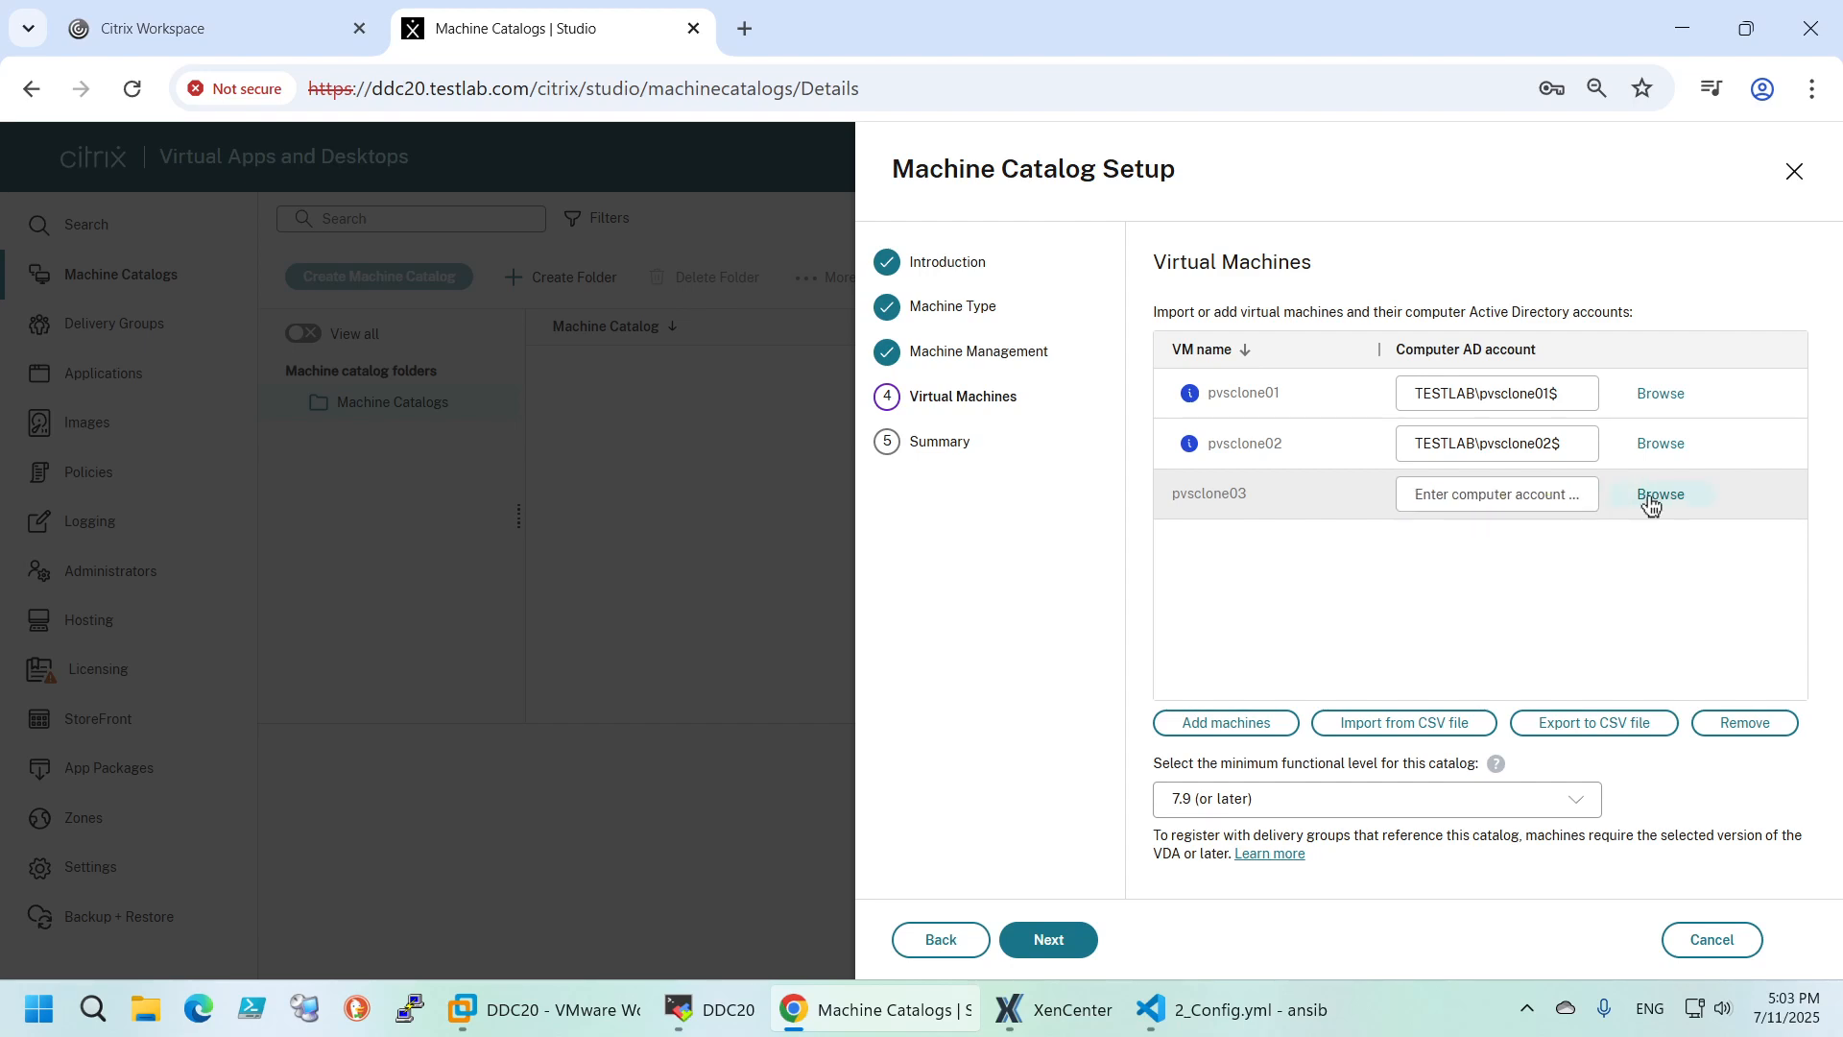
pyautogui.click(1662, 495)
pyautogui.click(984, 597)
pyautogui.hotkey('ctrl', 'v')
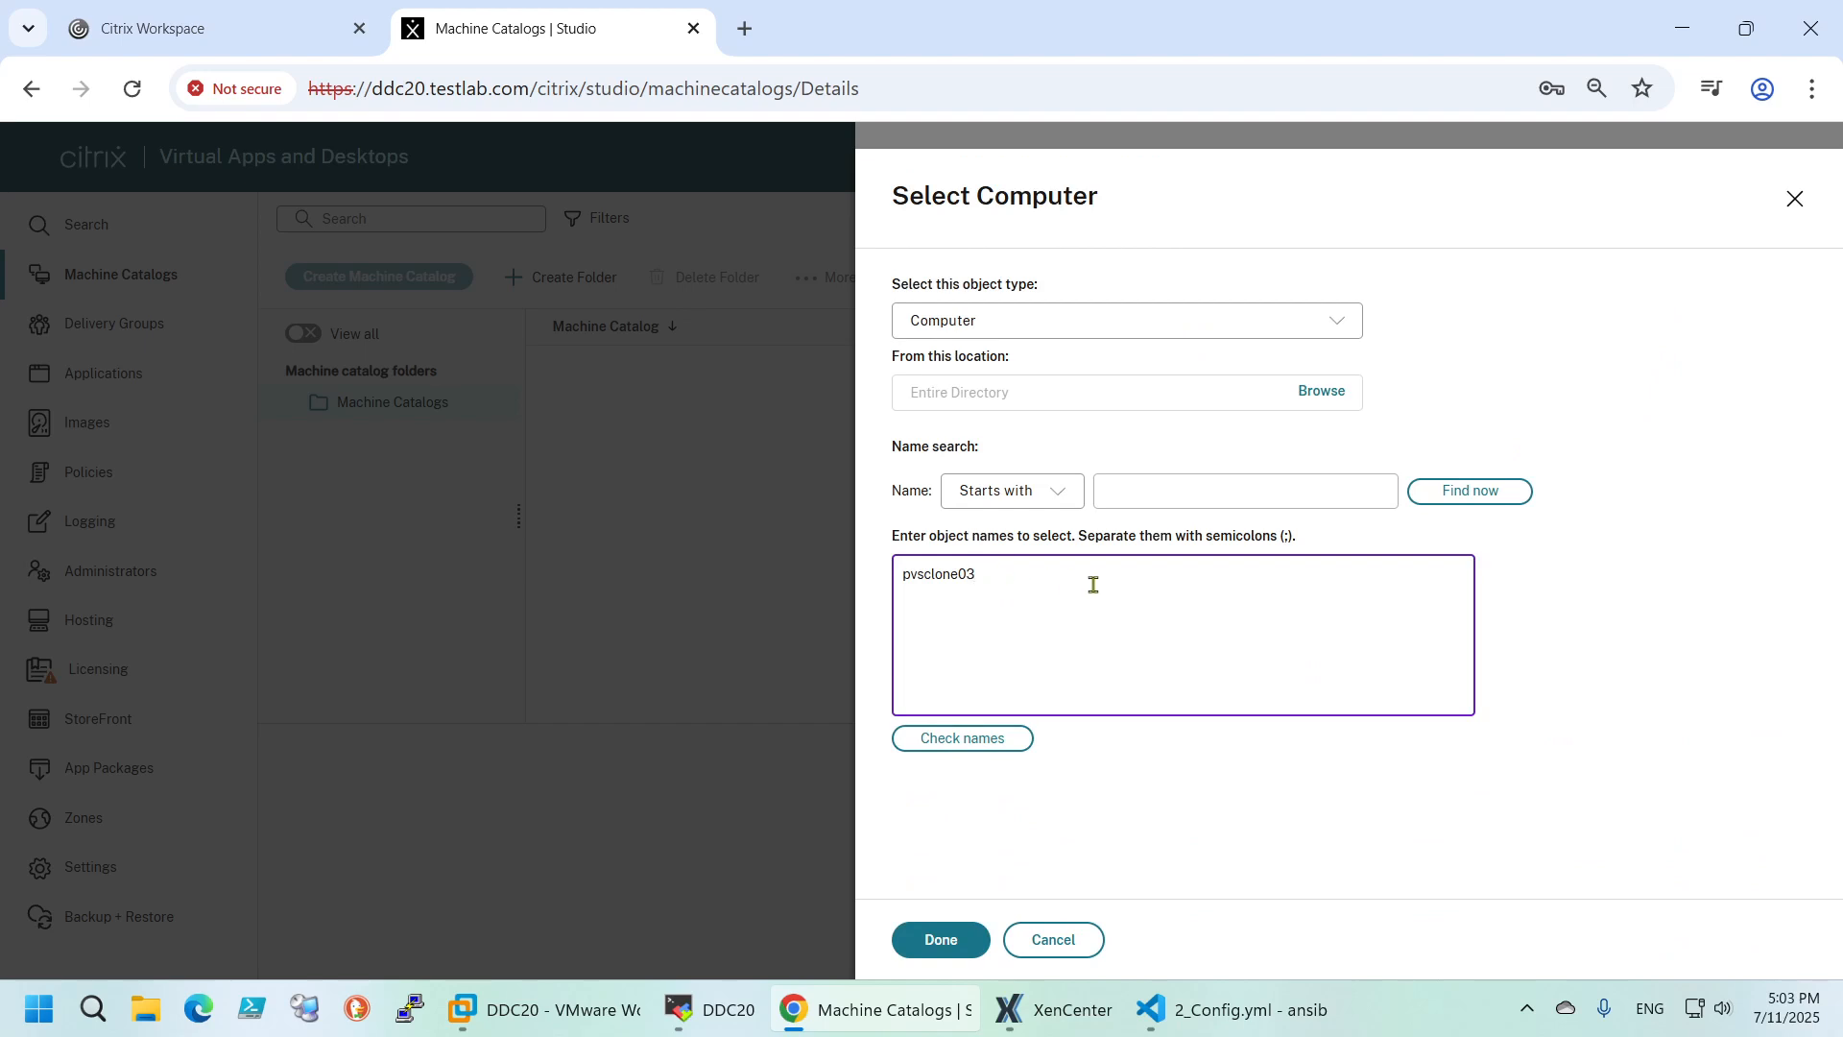
pyautogui.click(989, 739)
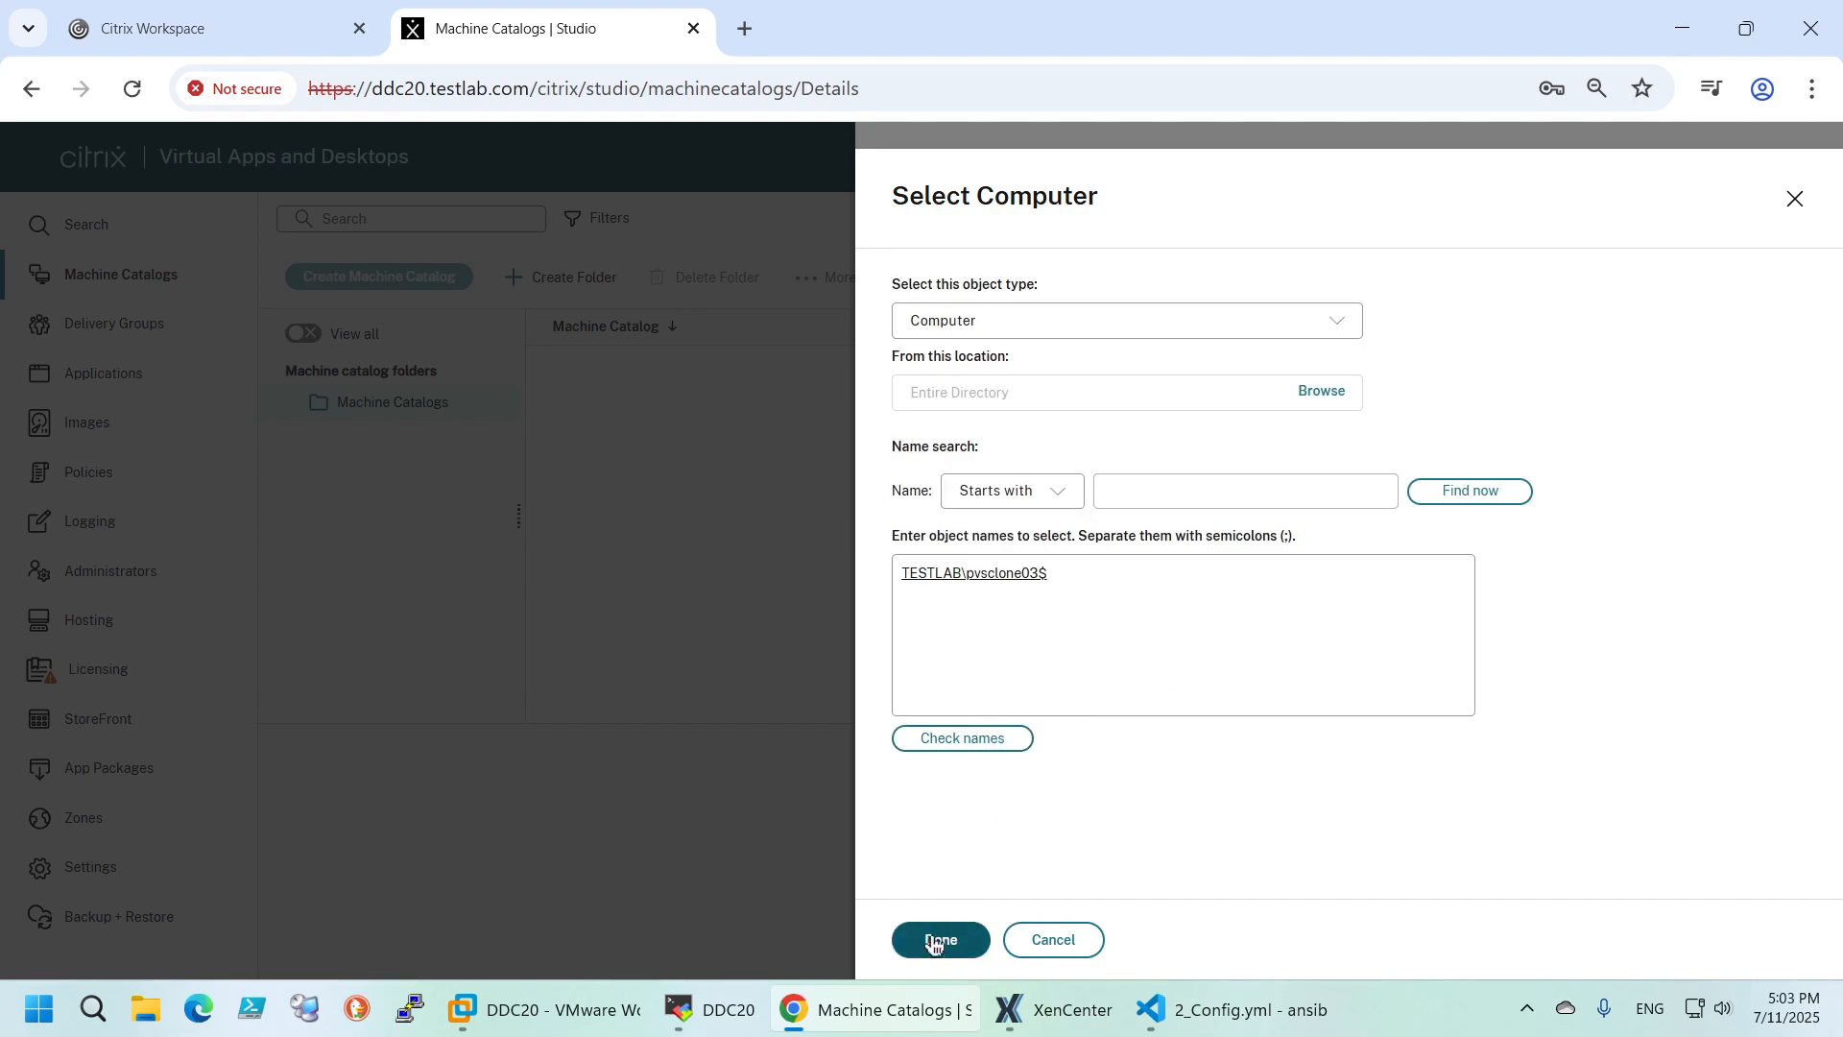
pyautogui.click(969, 939)
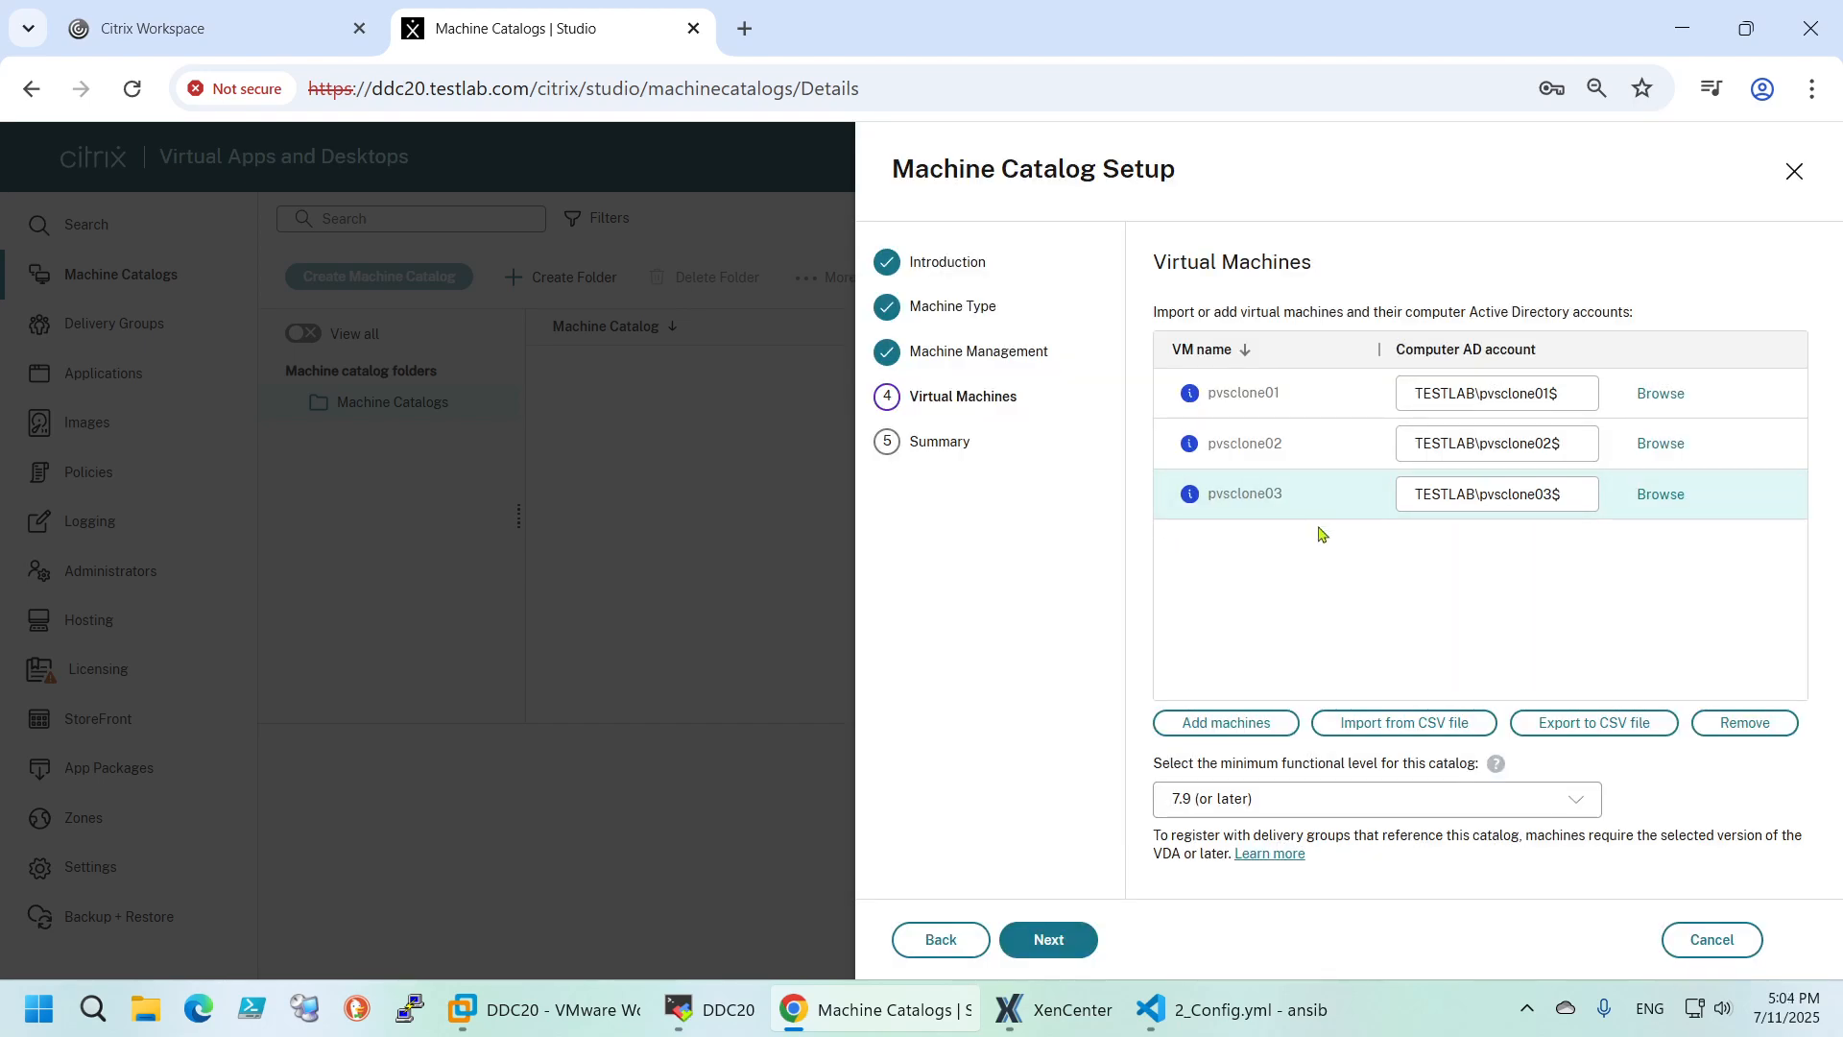
# - Set the catalog's minimum functional level to 1811 (or later) and continue to the summary
pyautogui.click(1382, 806)
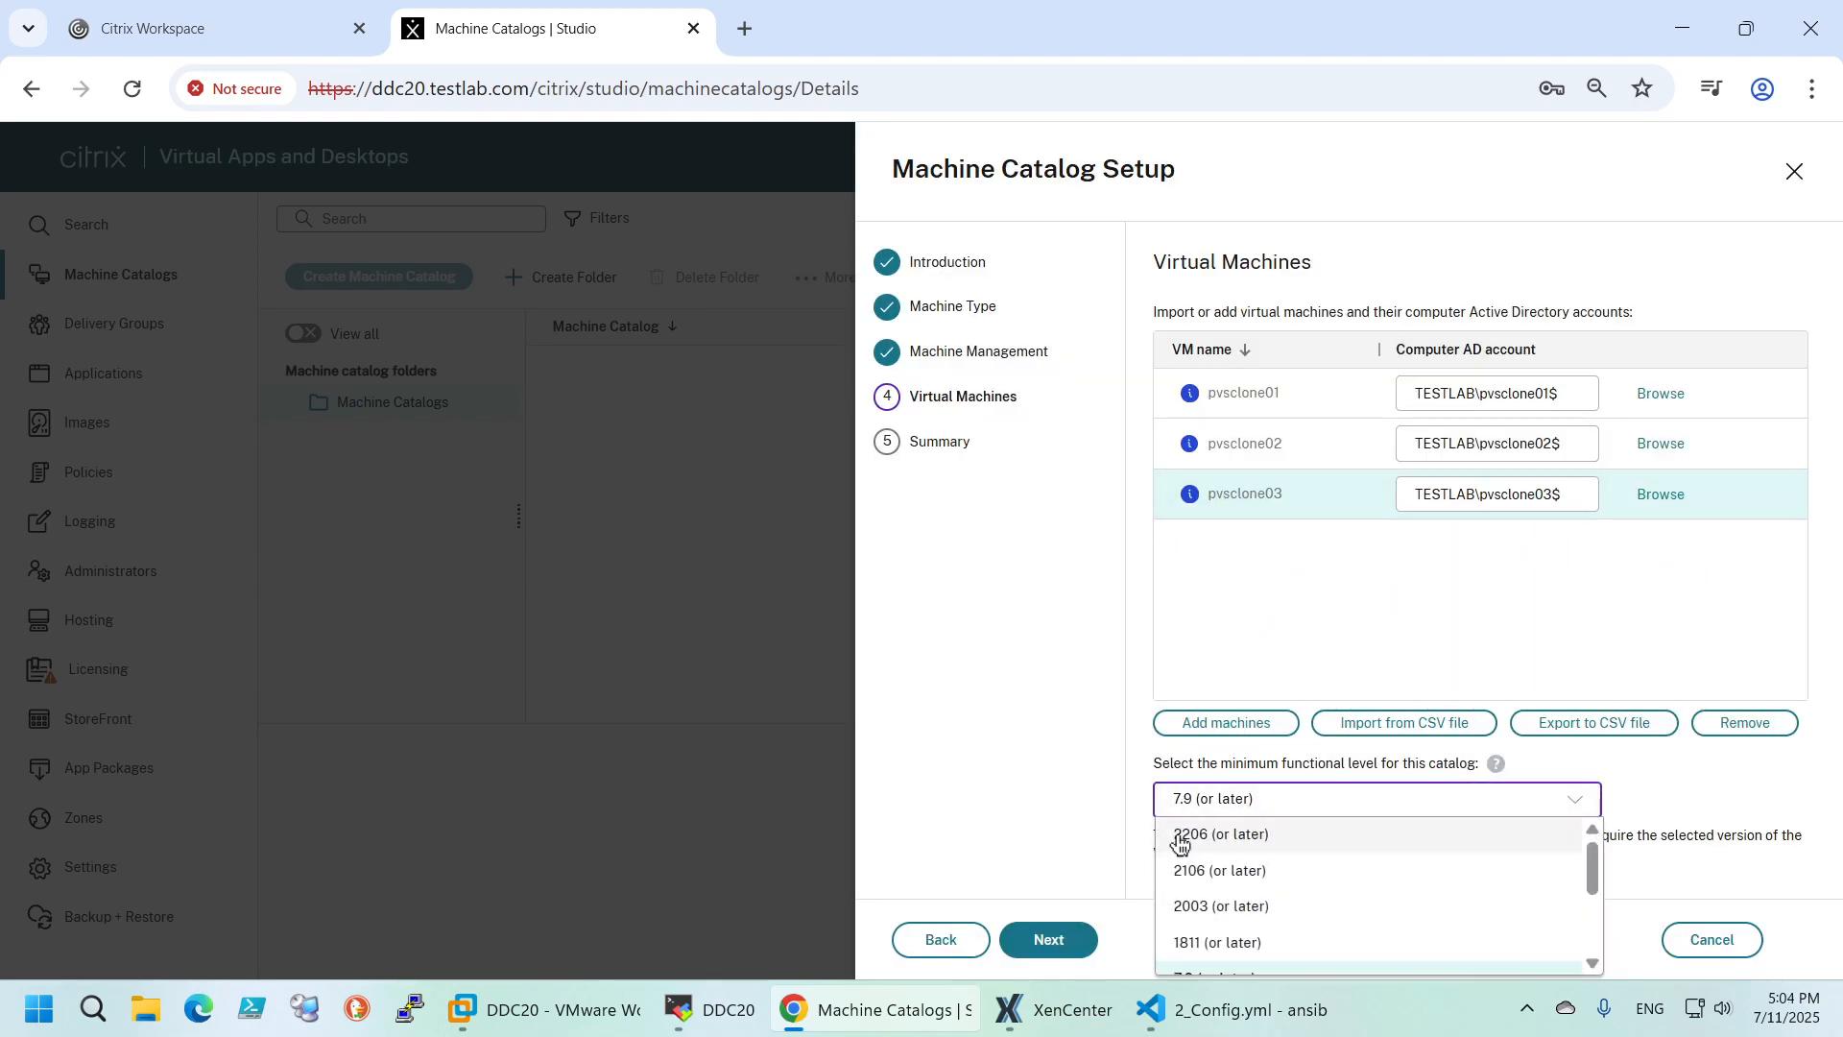
pyautogui.scroll(-3, 1277, 893)
pyautogui.scroll(2, 1263, 919)
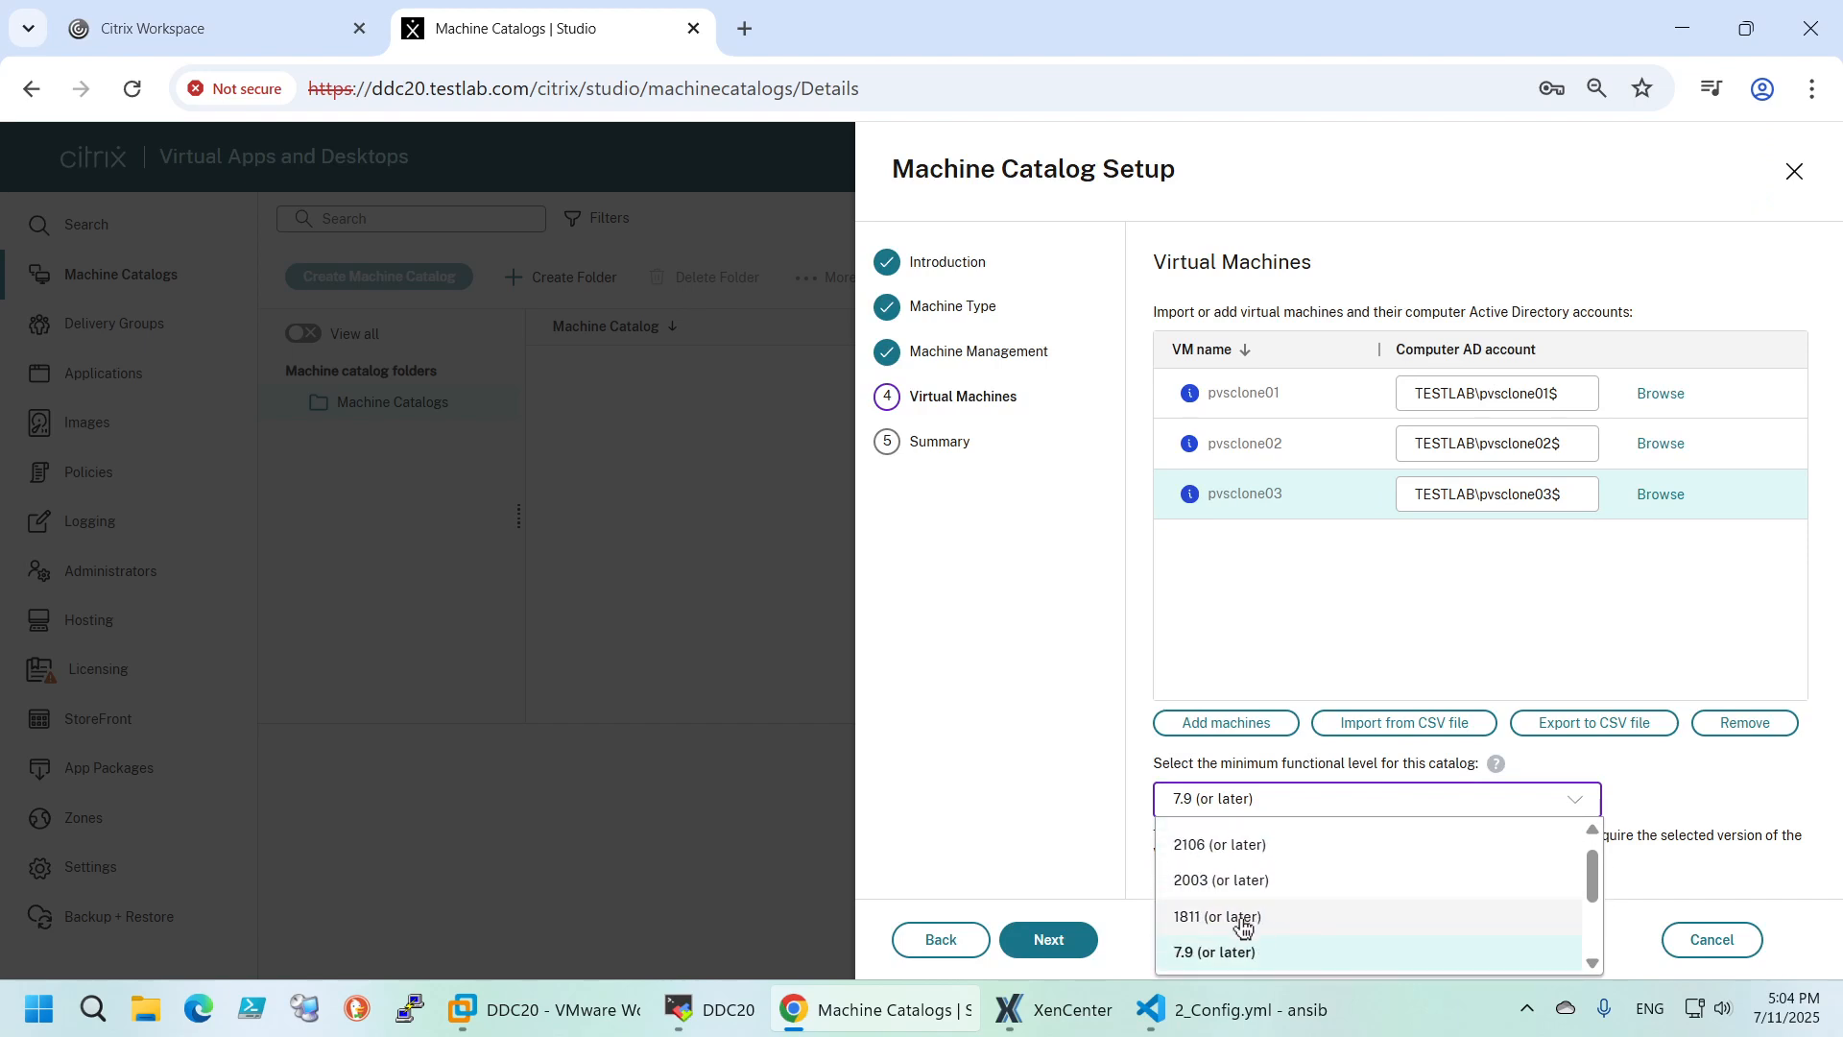
pyautogui.click(1248, 917)
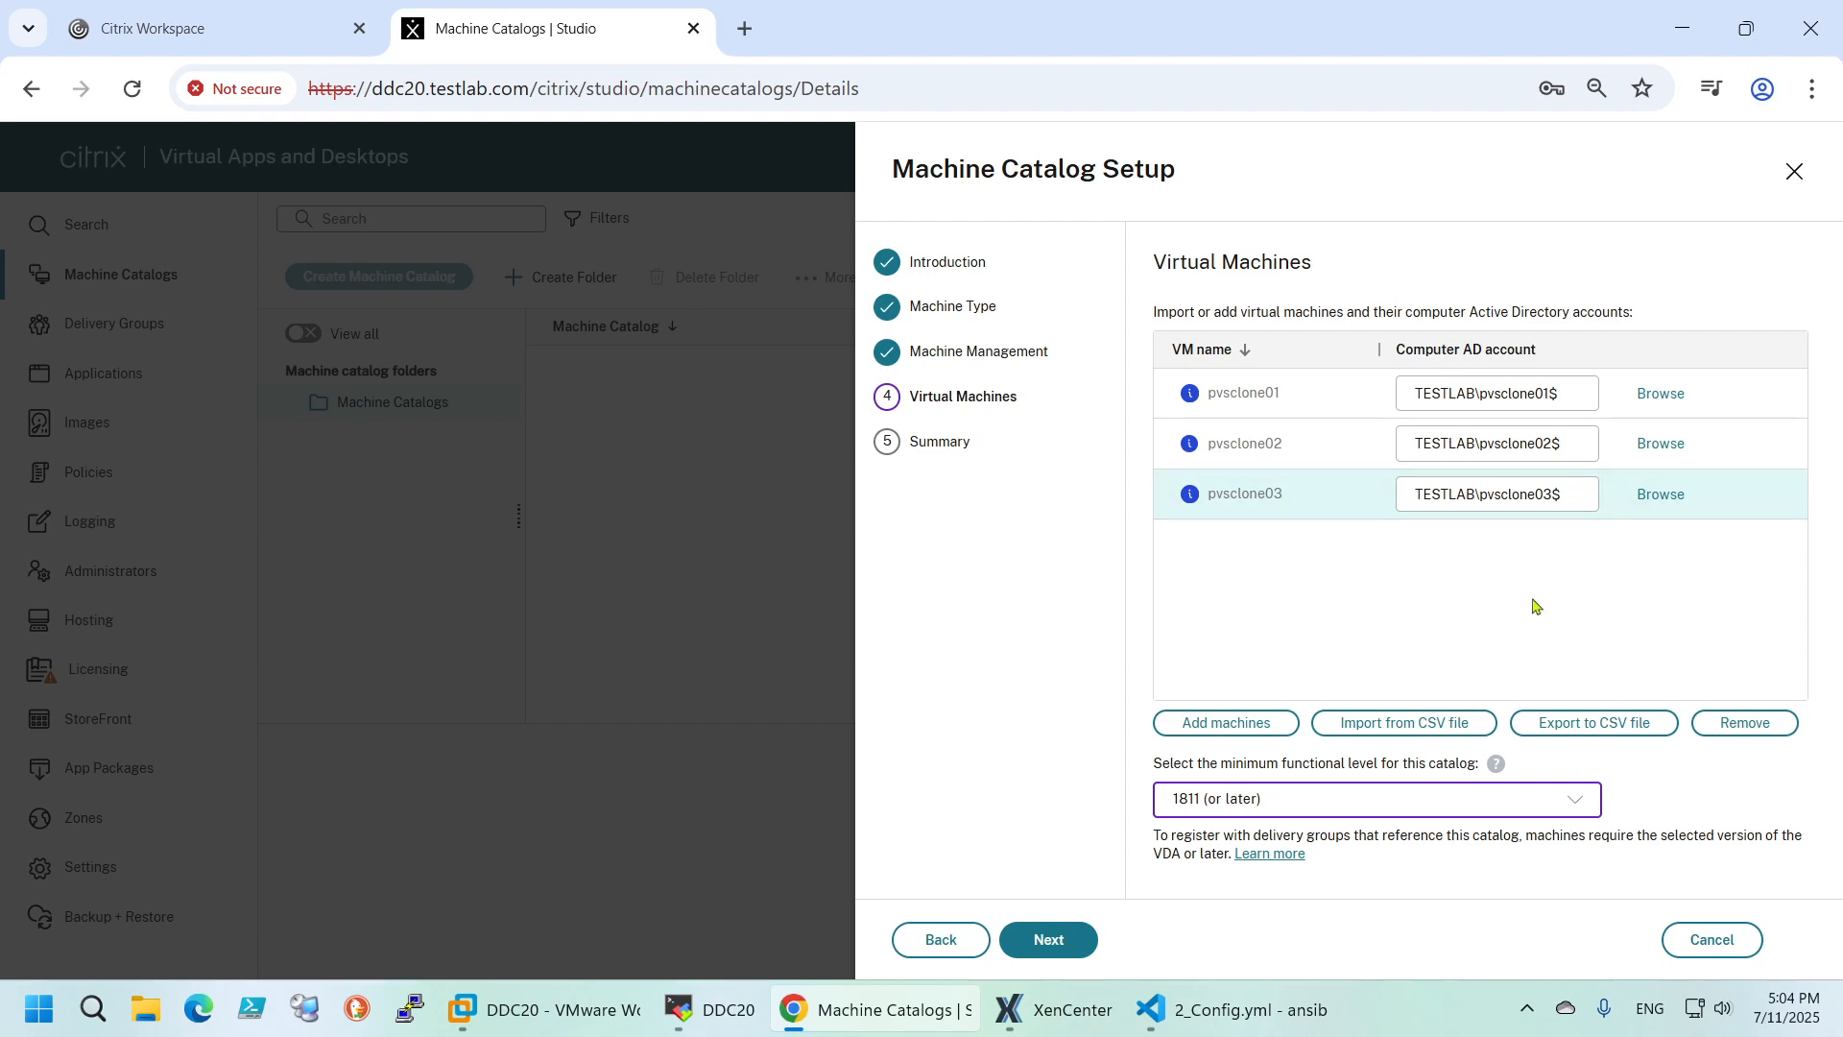
pyautogui.click(1421, 604)
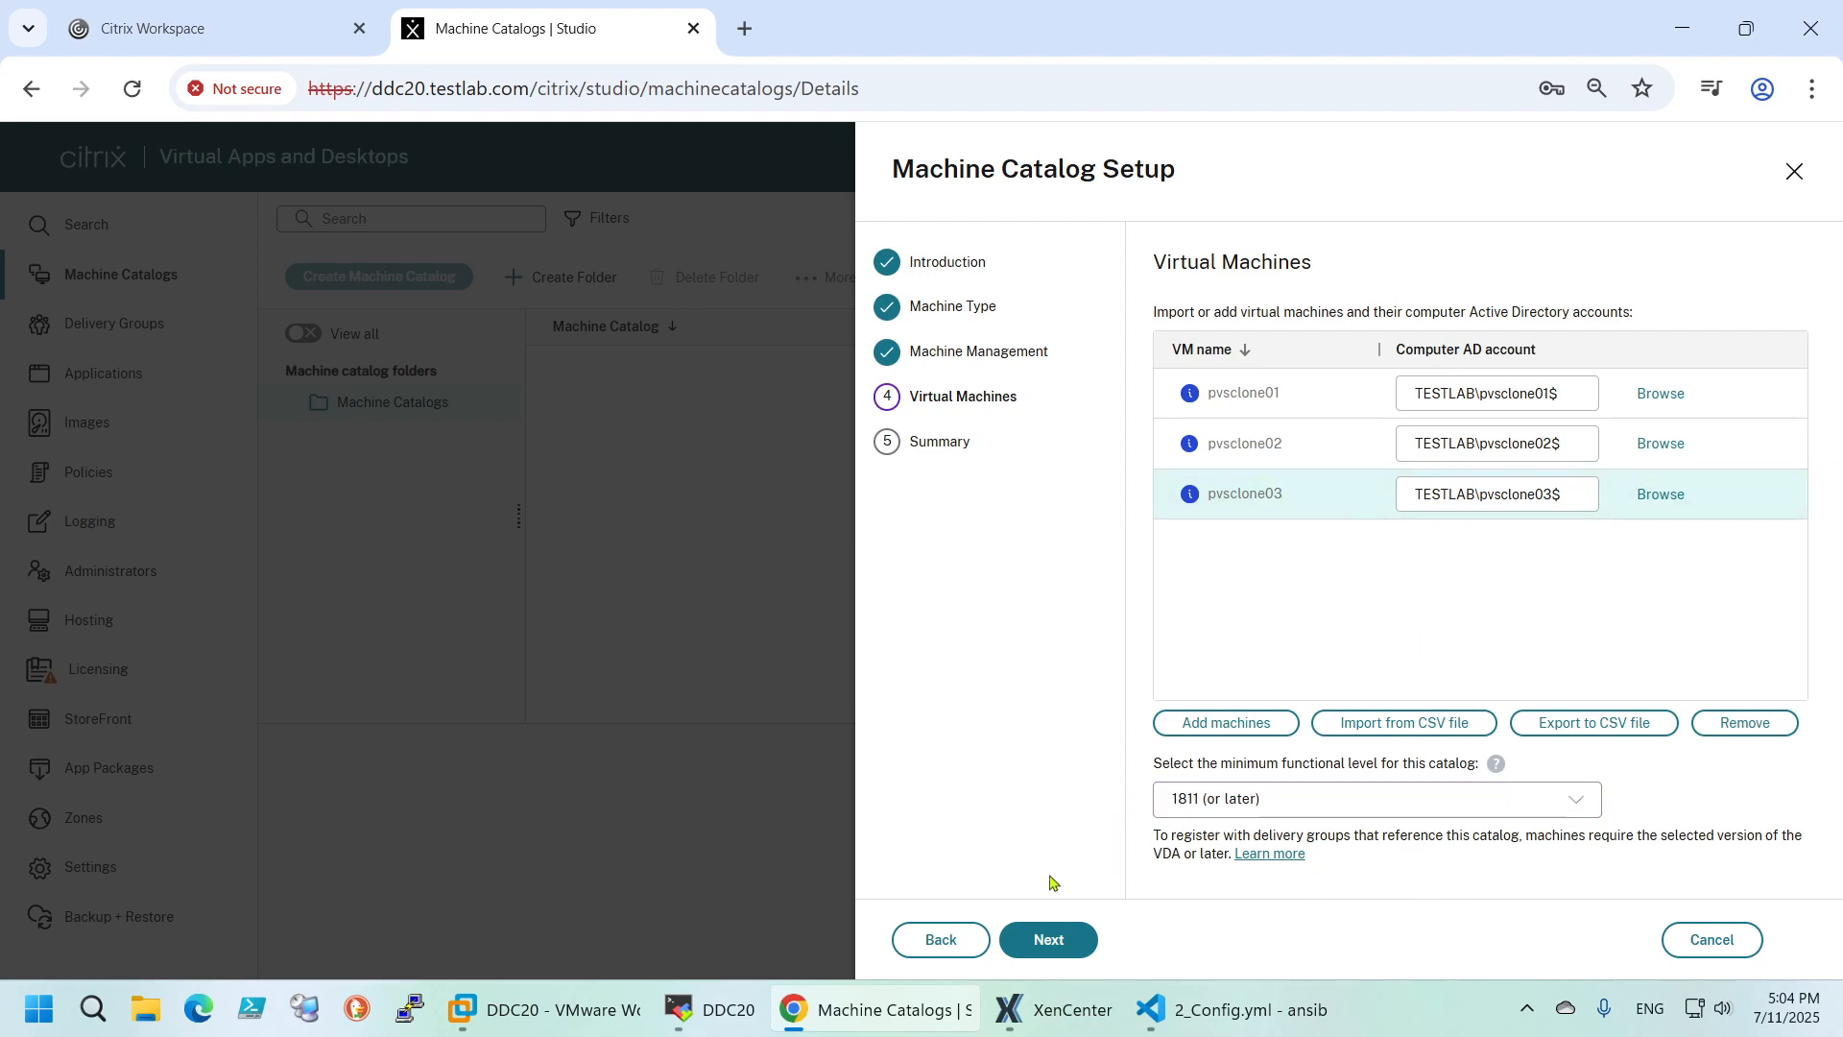
pyautogui.click(1061, 941)
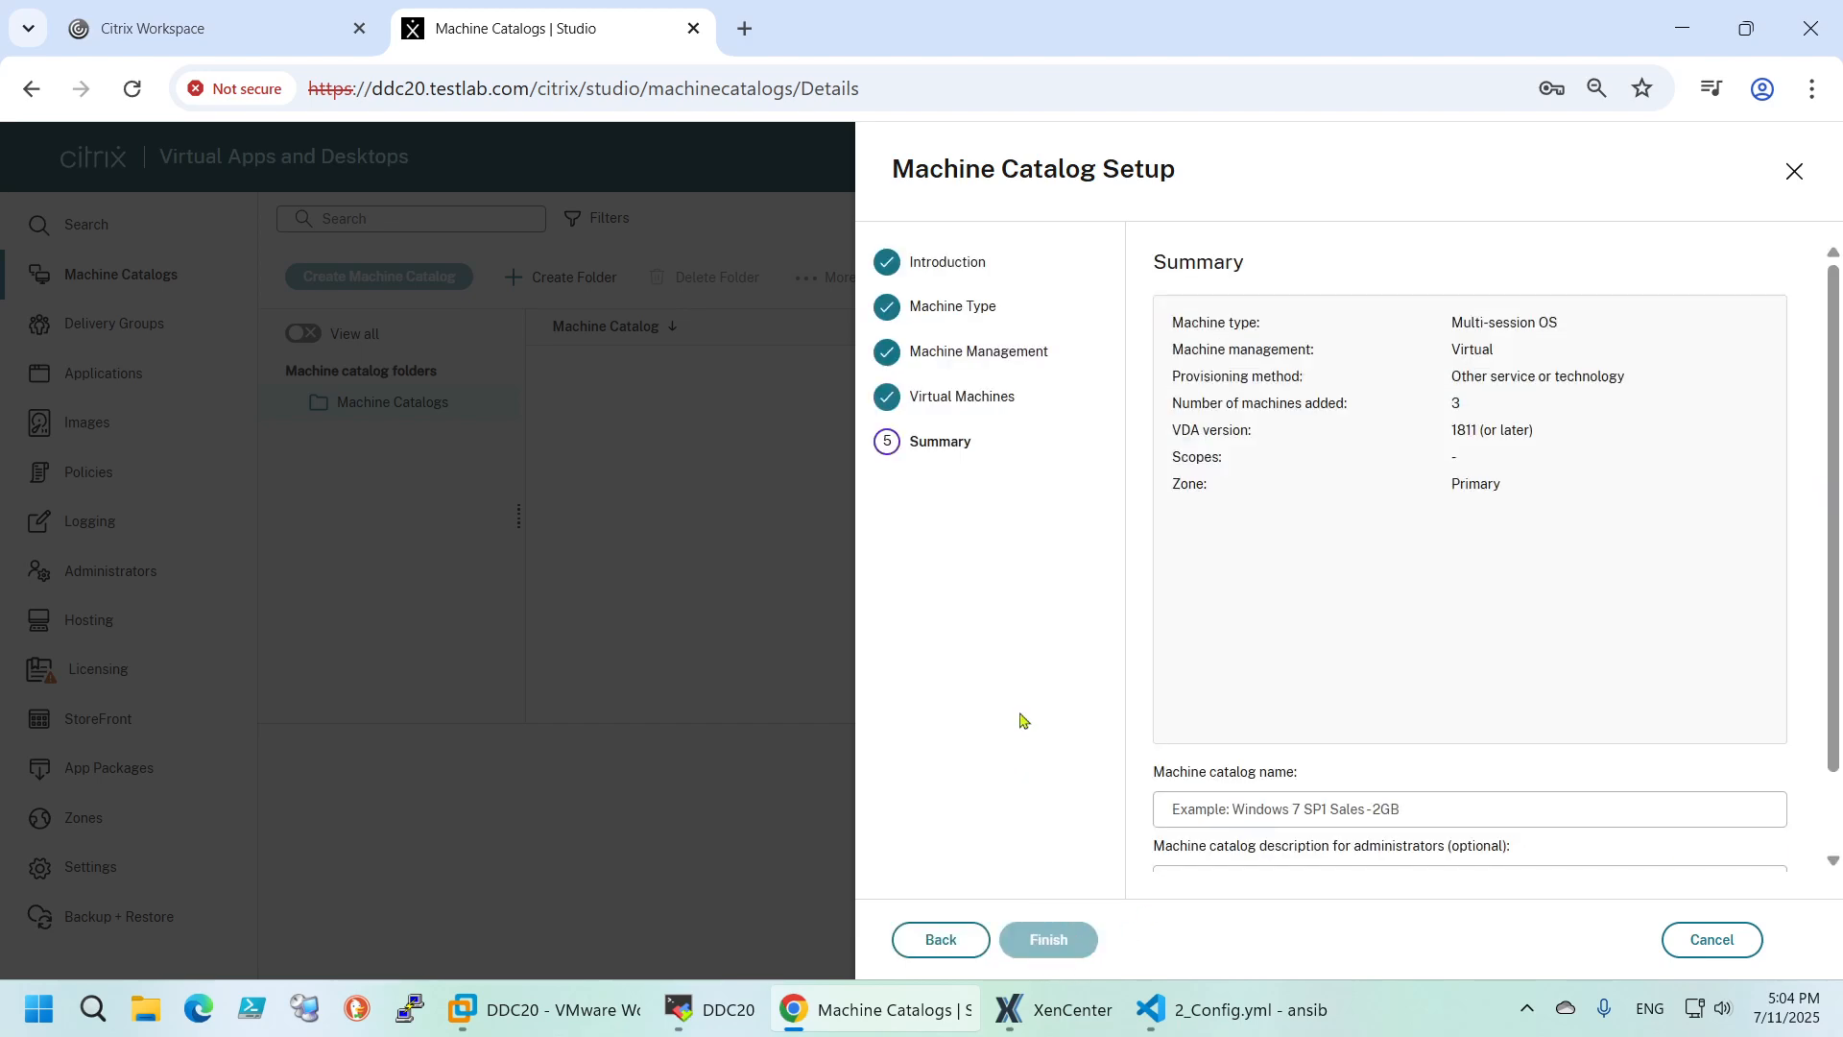
# - Name the machine catalog PVS_HyperV and finish creating it
pyautogui.click(1285, 816)
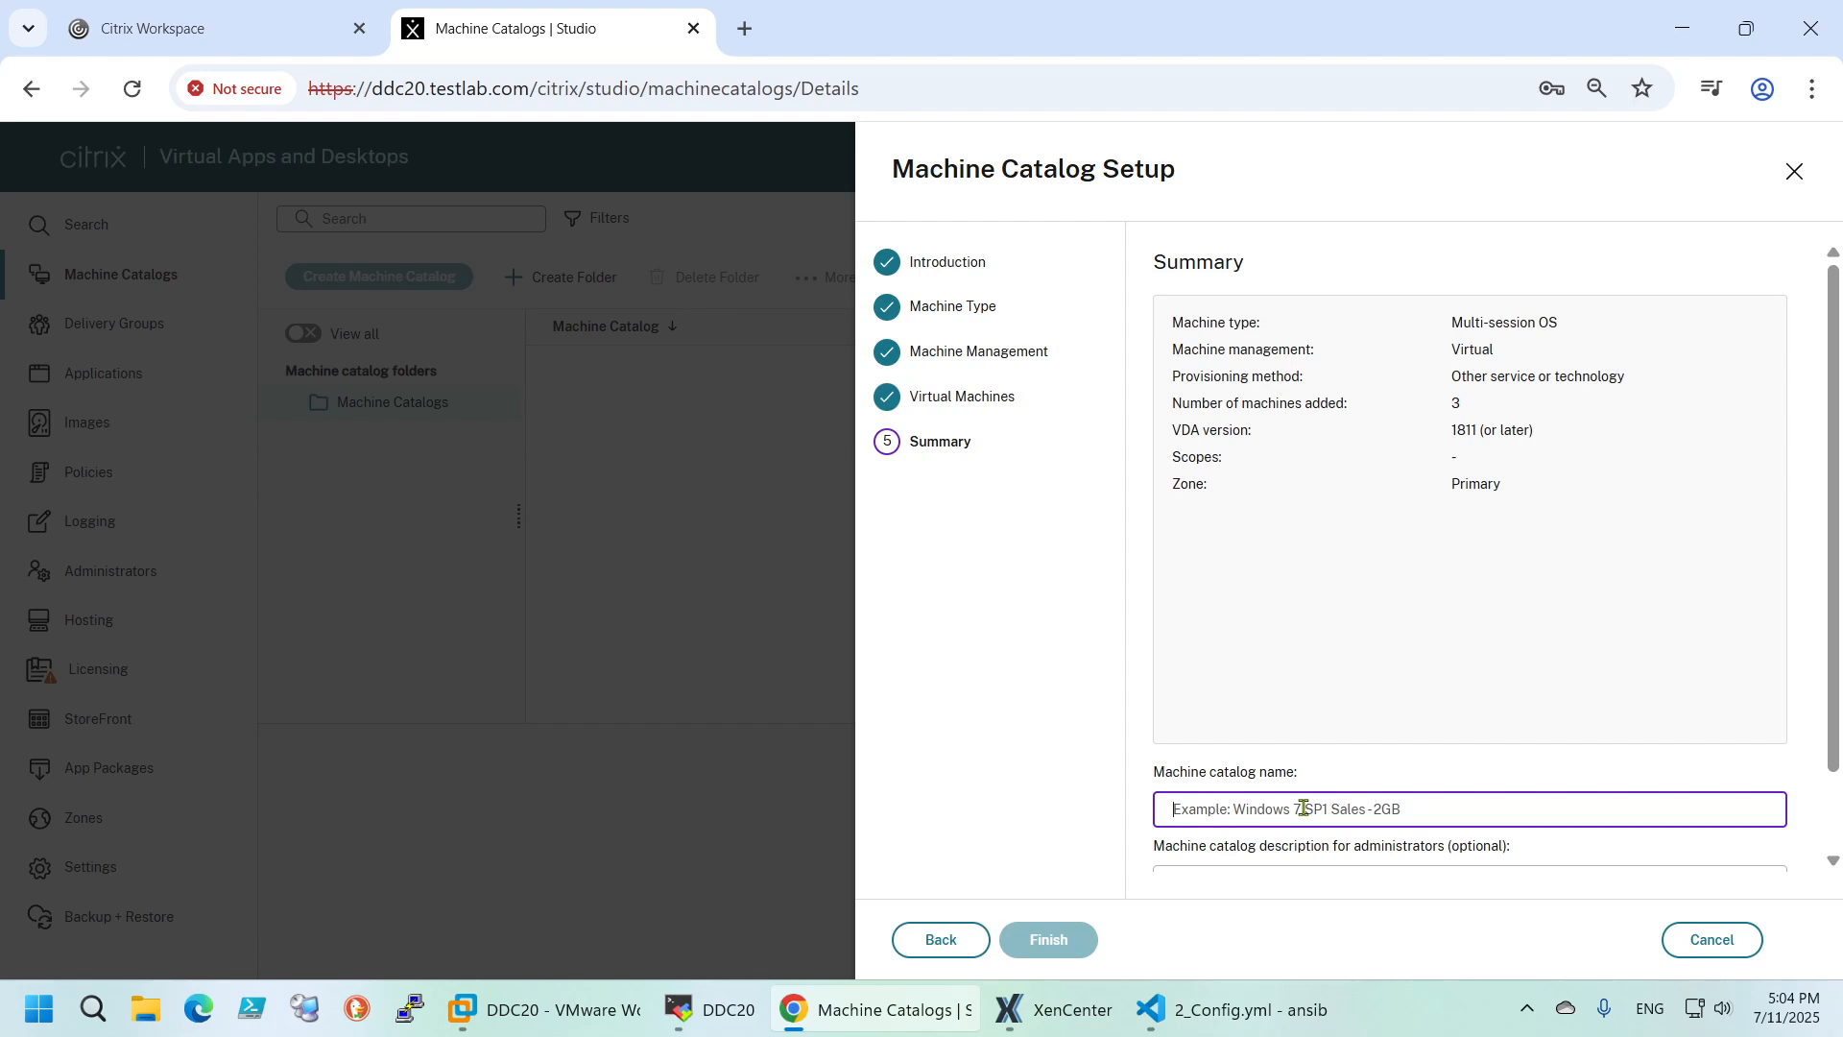
pyautogui.write('PVS_SCVMM')
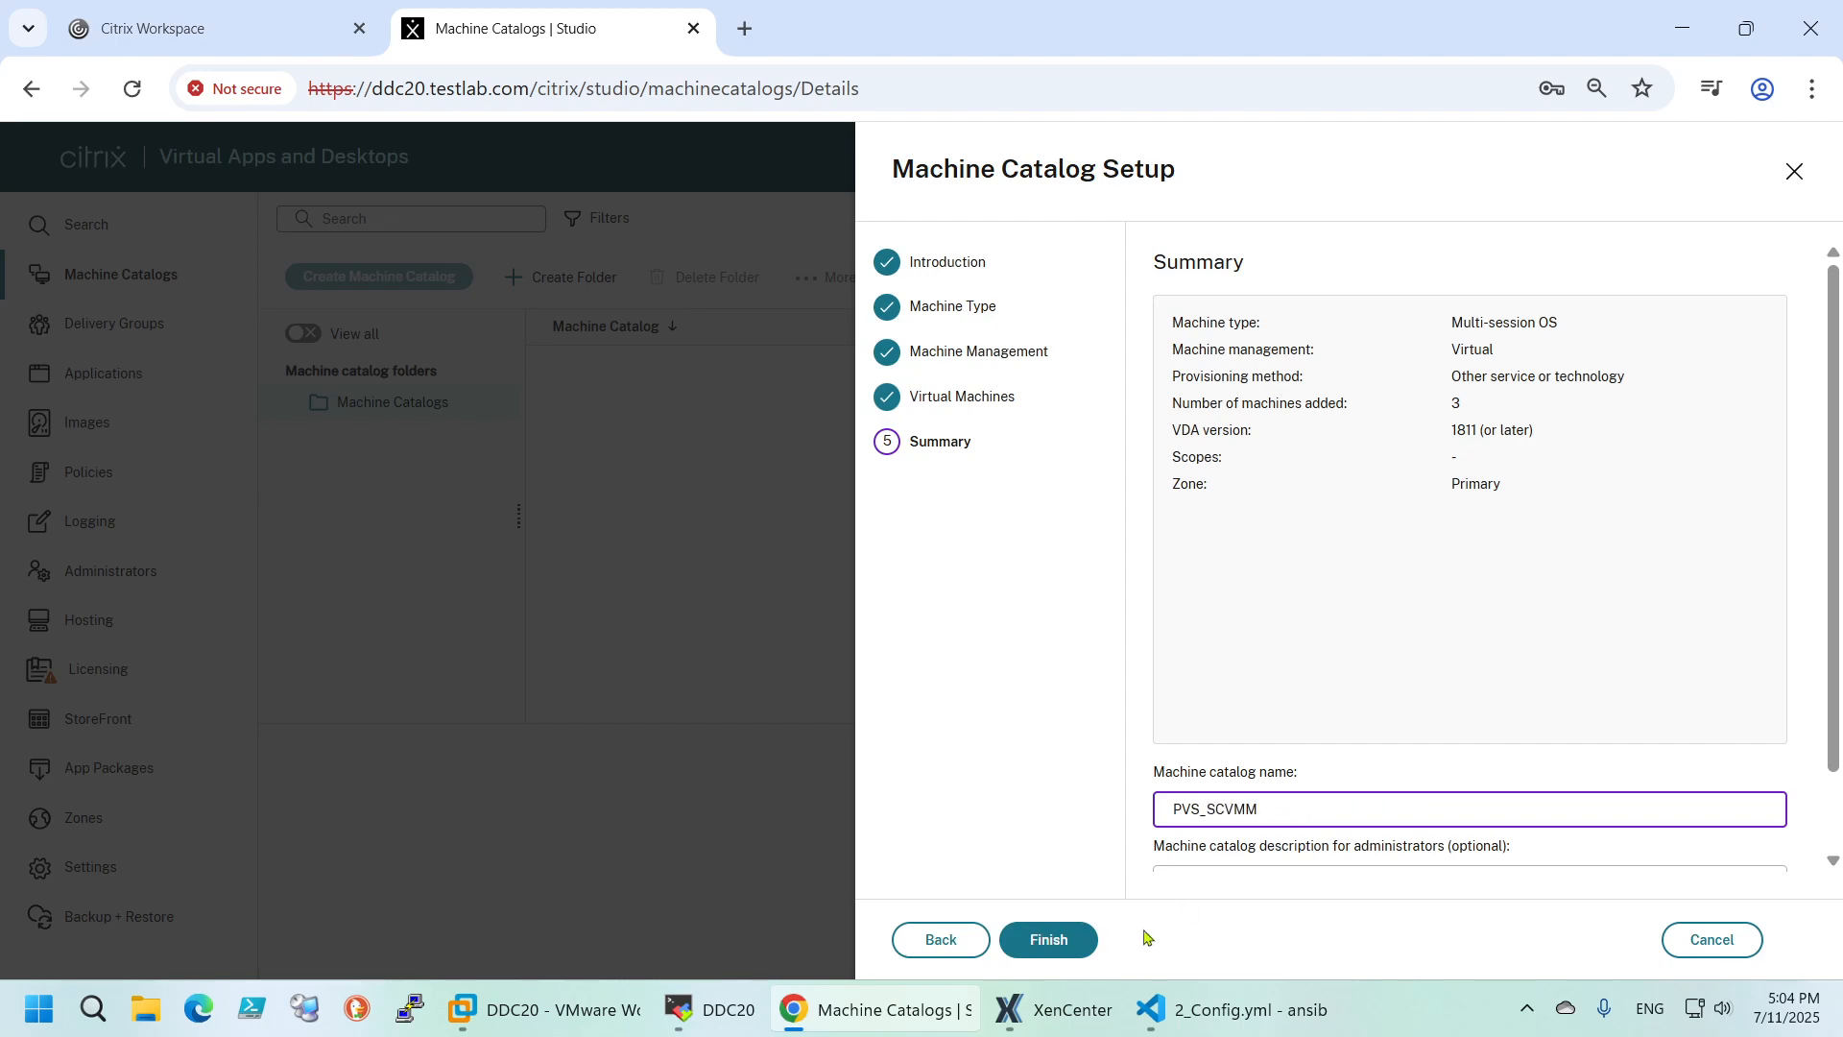
pyautogui.moveTo(1209, 807); pyautogui.dragTo(1359, 795)
pyautogui.write('Hyper-')
pyautogui.press('BackSpace')
pyautogui.press('Num_Lock')
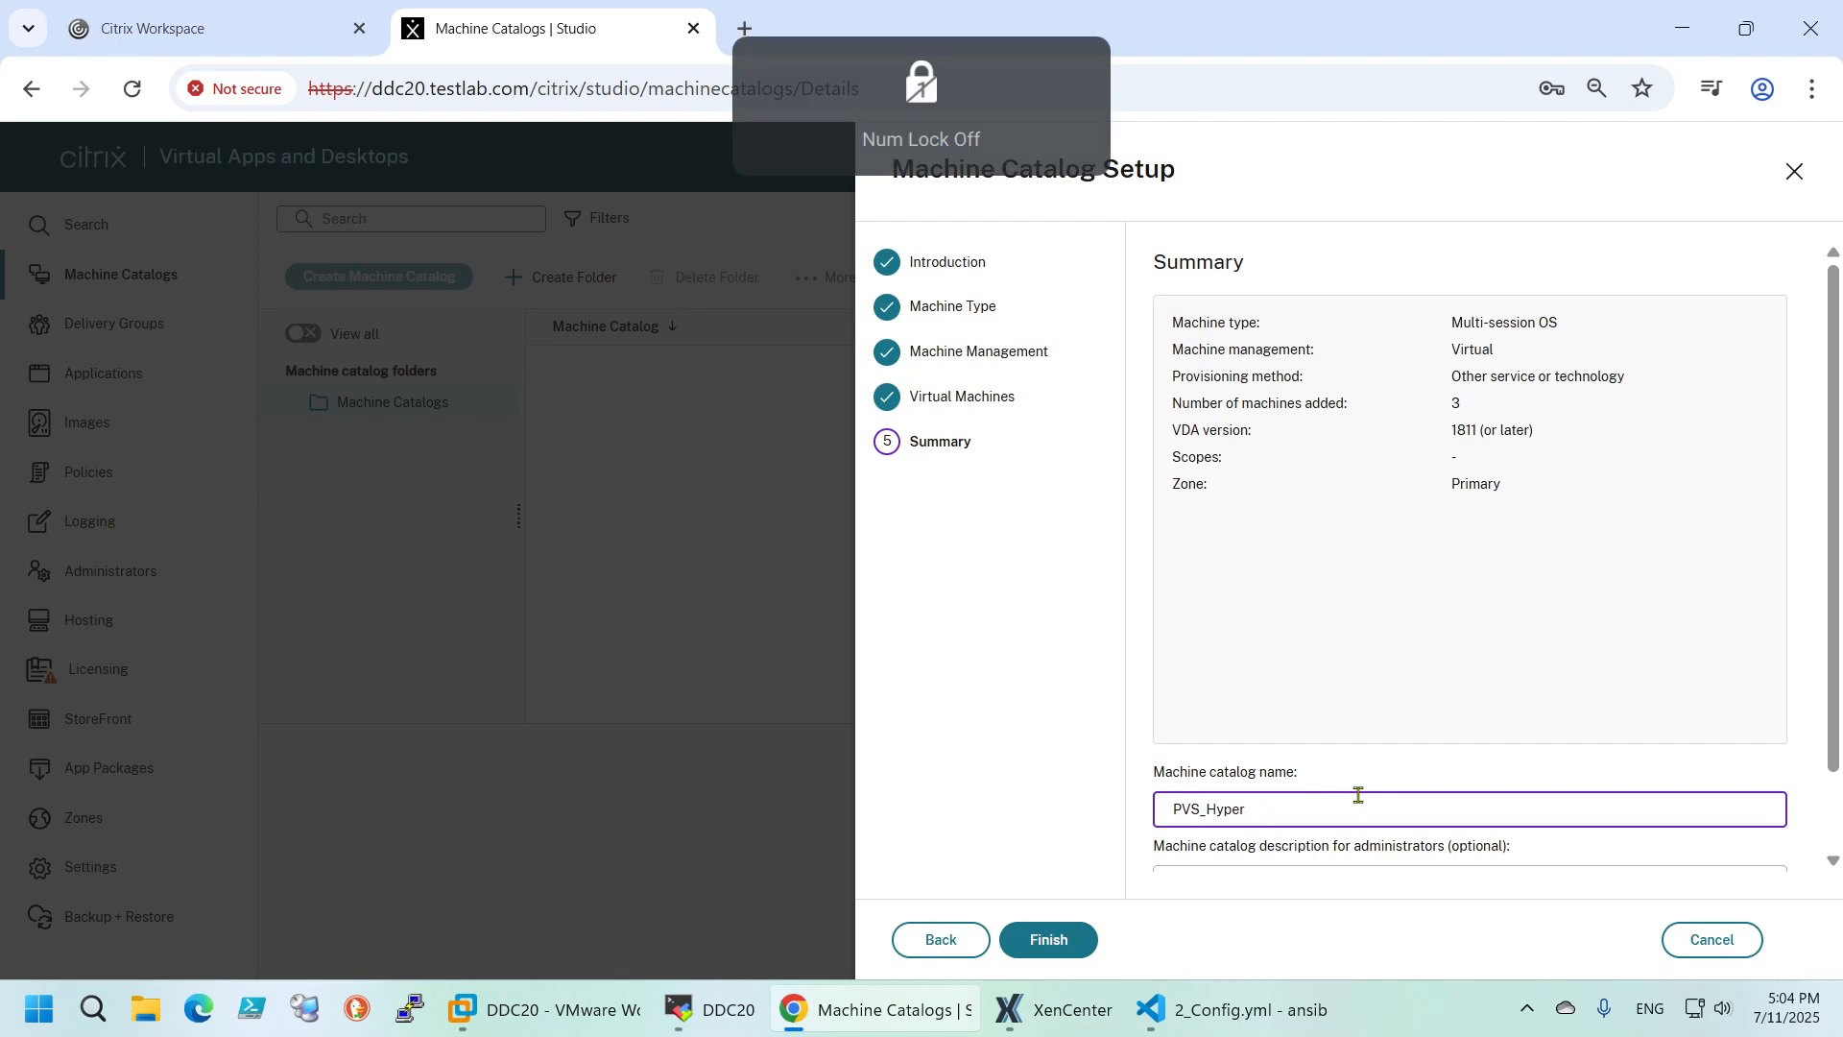
pyautogui.write('V')
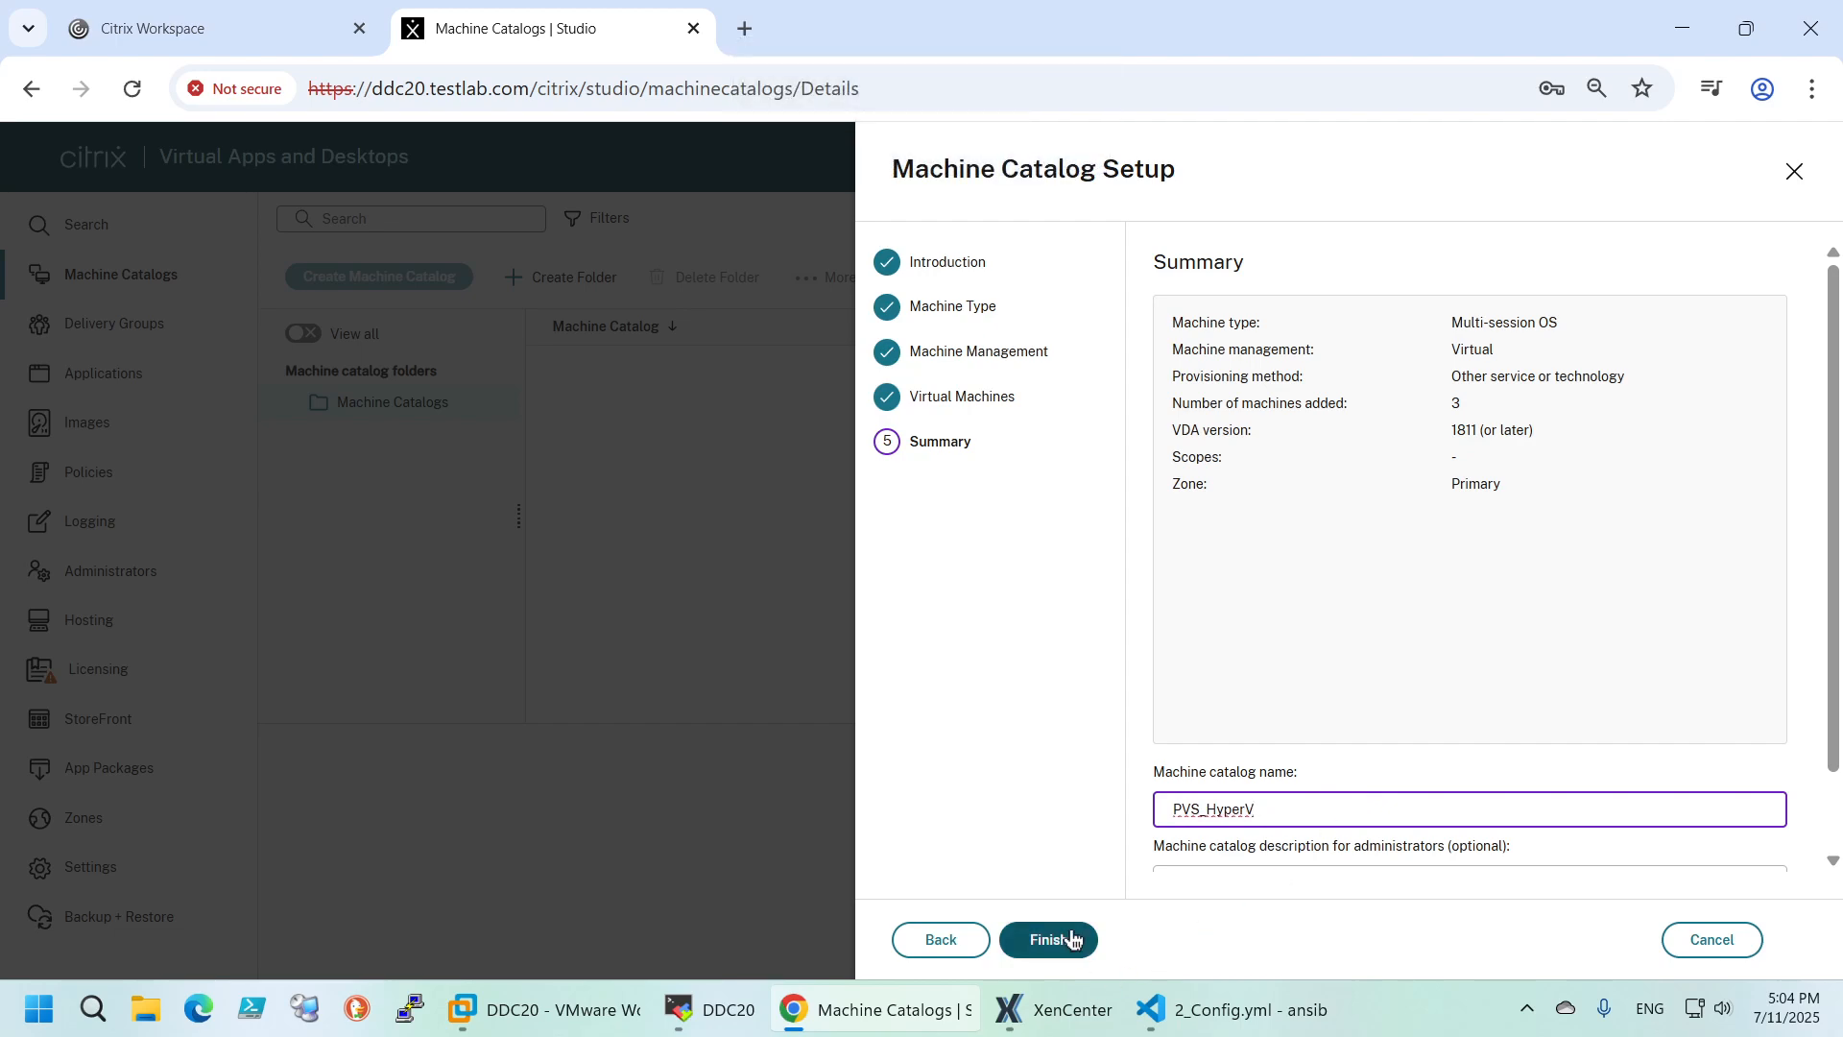
pyautogui.click(1074, 938)
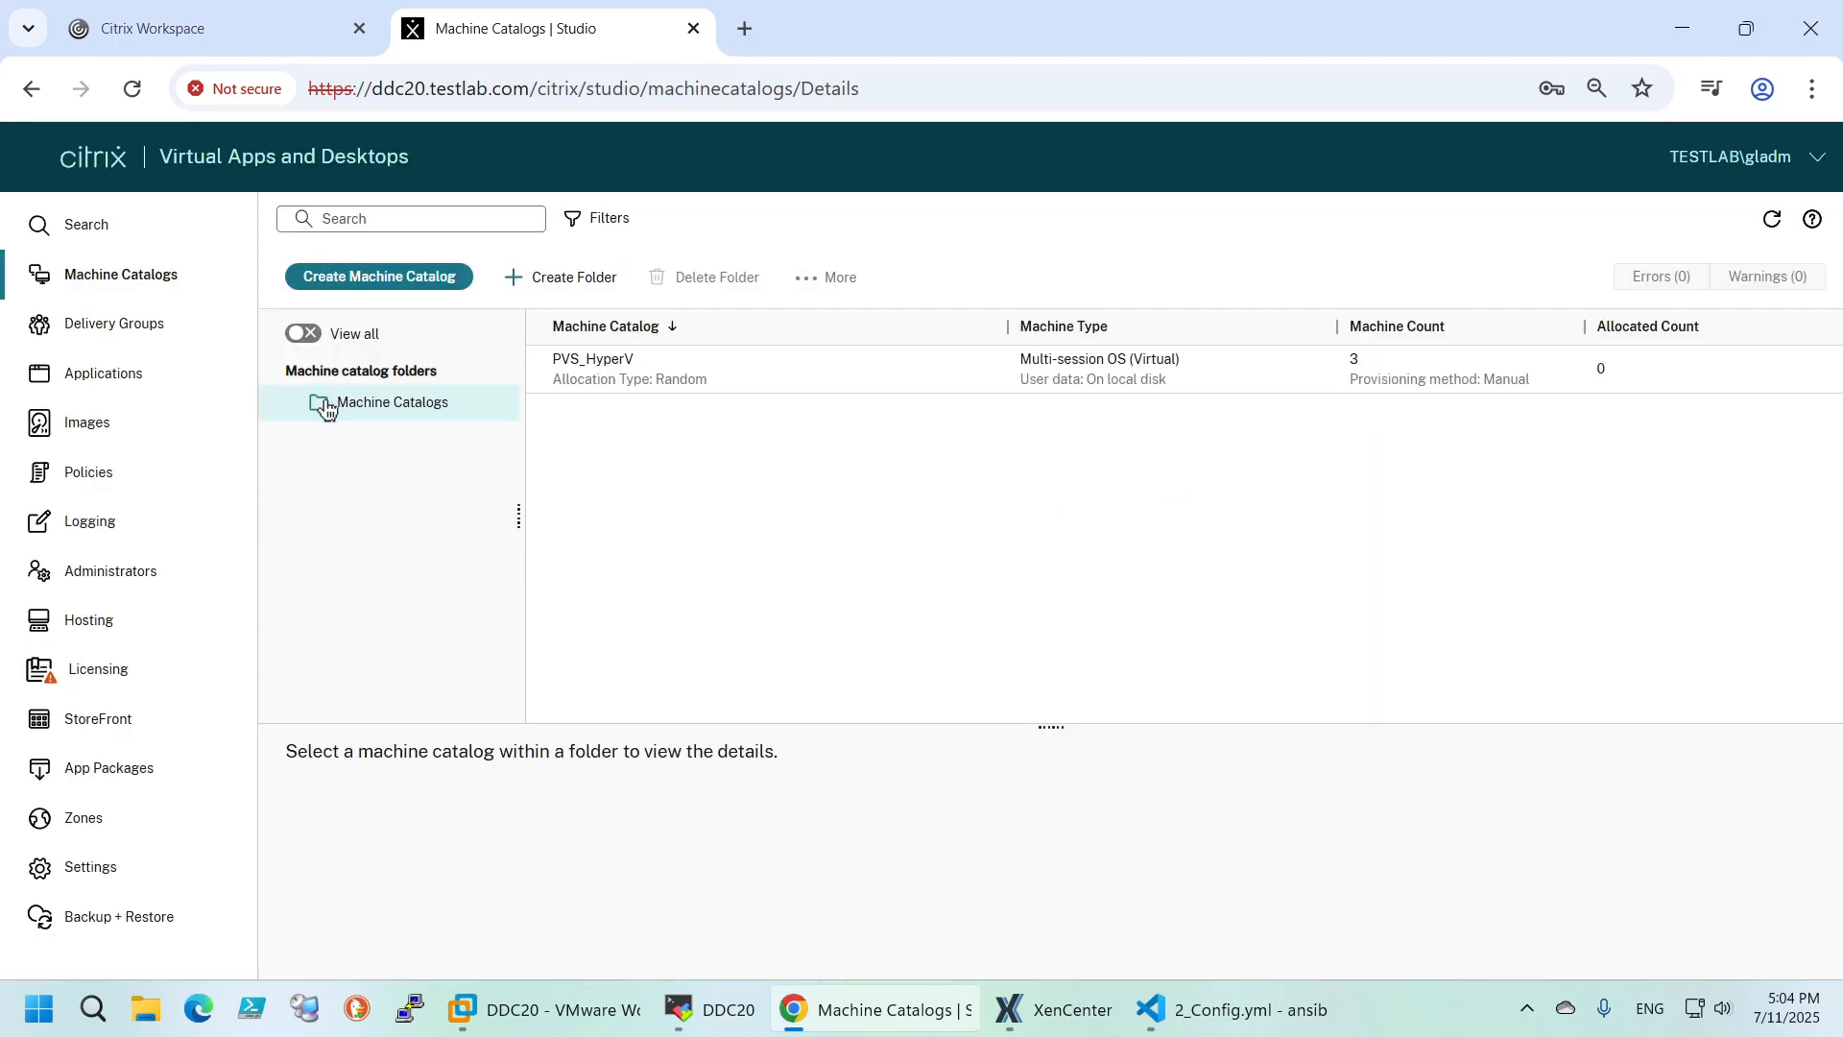
# - Open the machine list of the PVS_HyperV catalog and start the pvsclone01 machine, confirming the power action
pyautogui.doubleClick(577, 378)
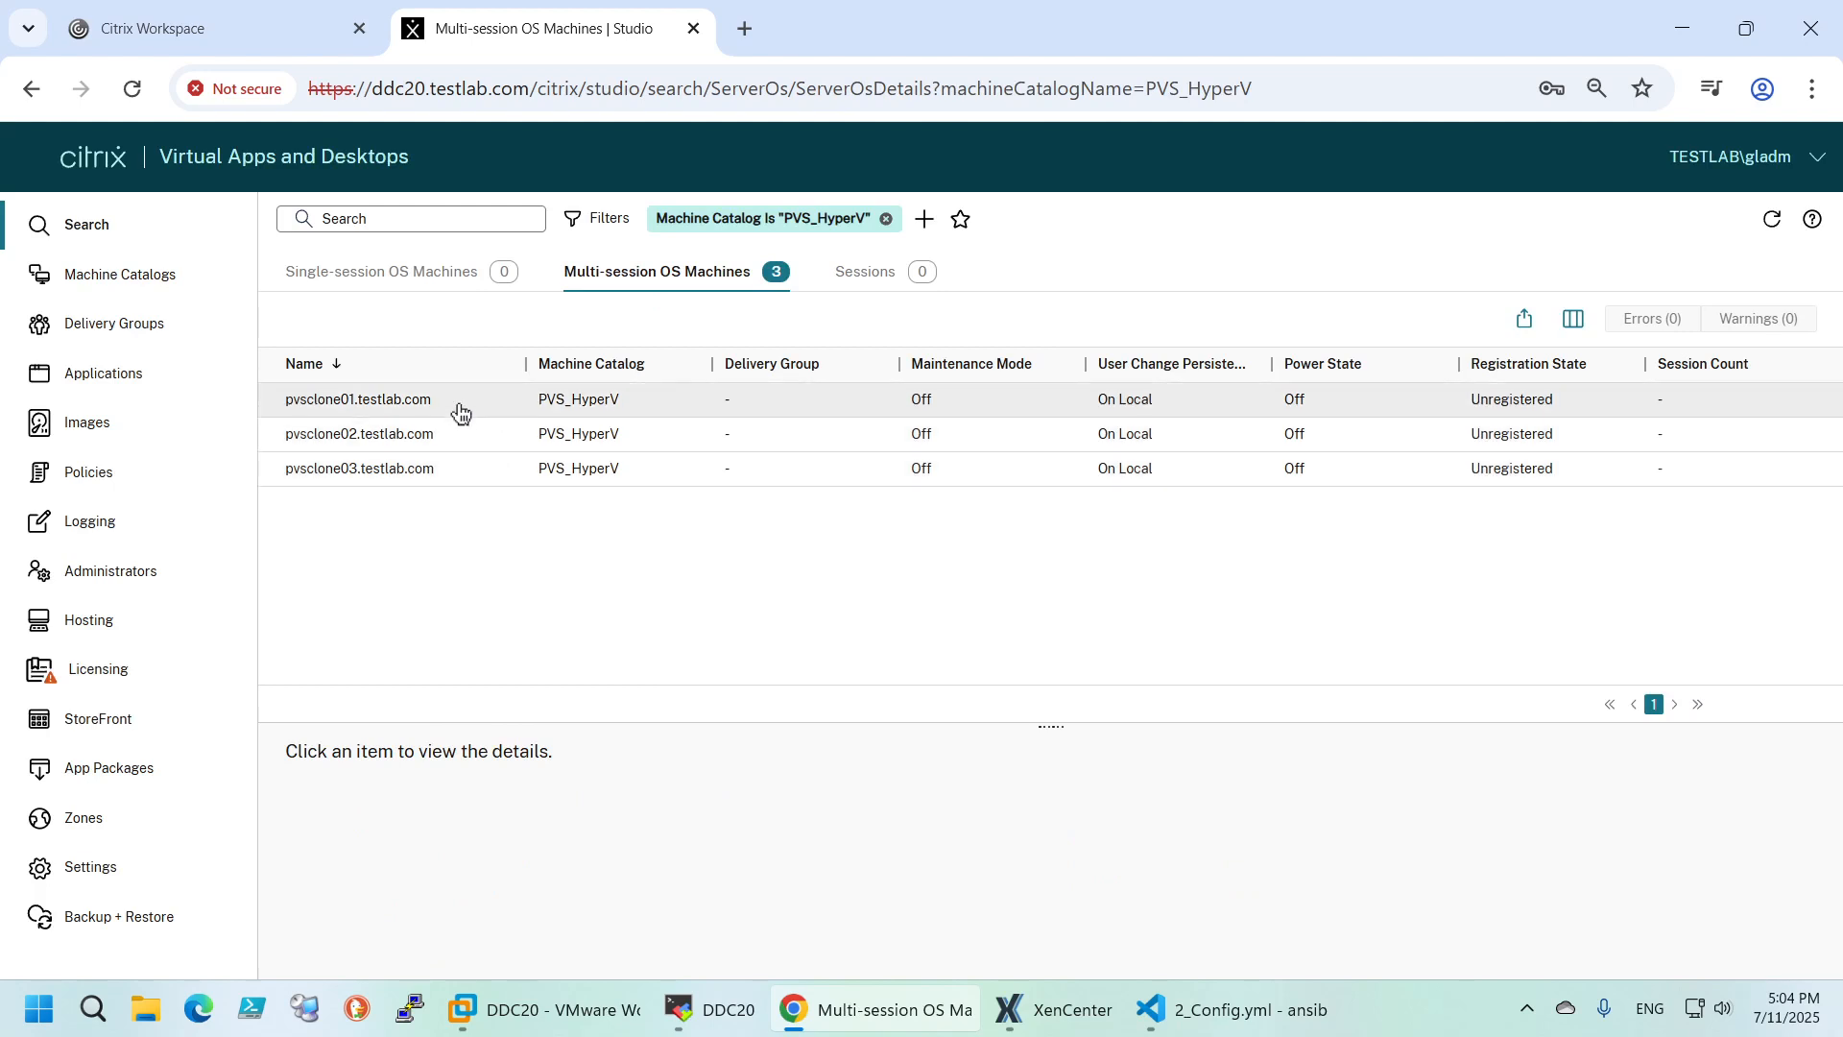
pyautogui.click(404, 409)
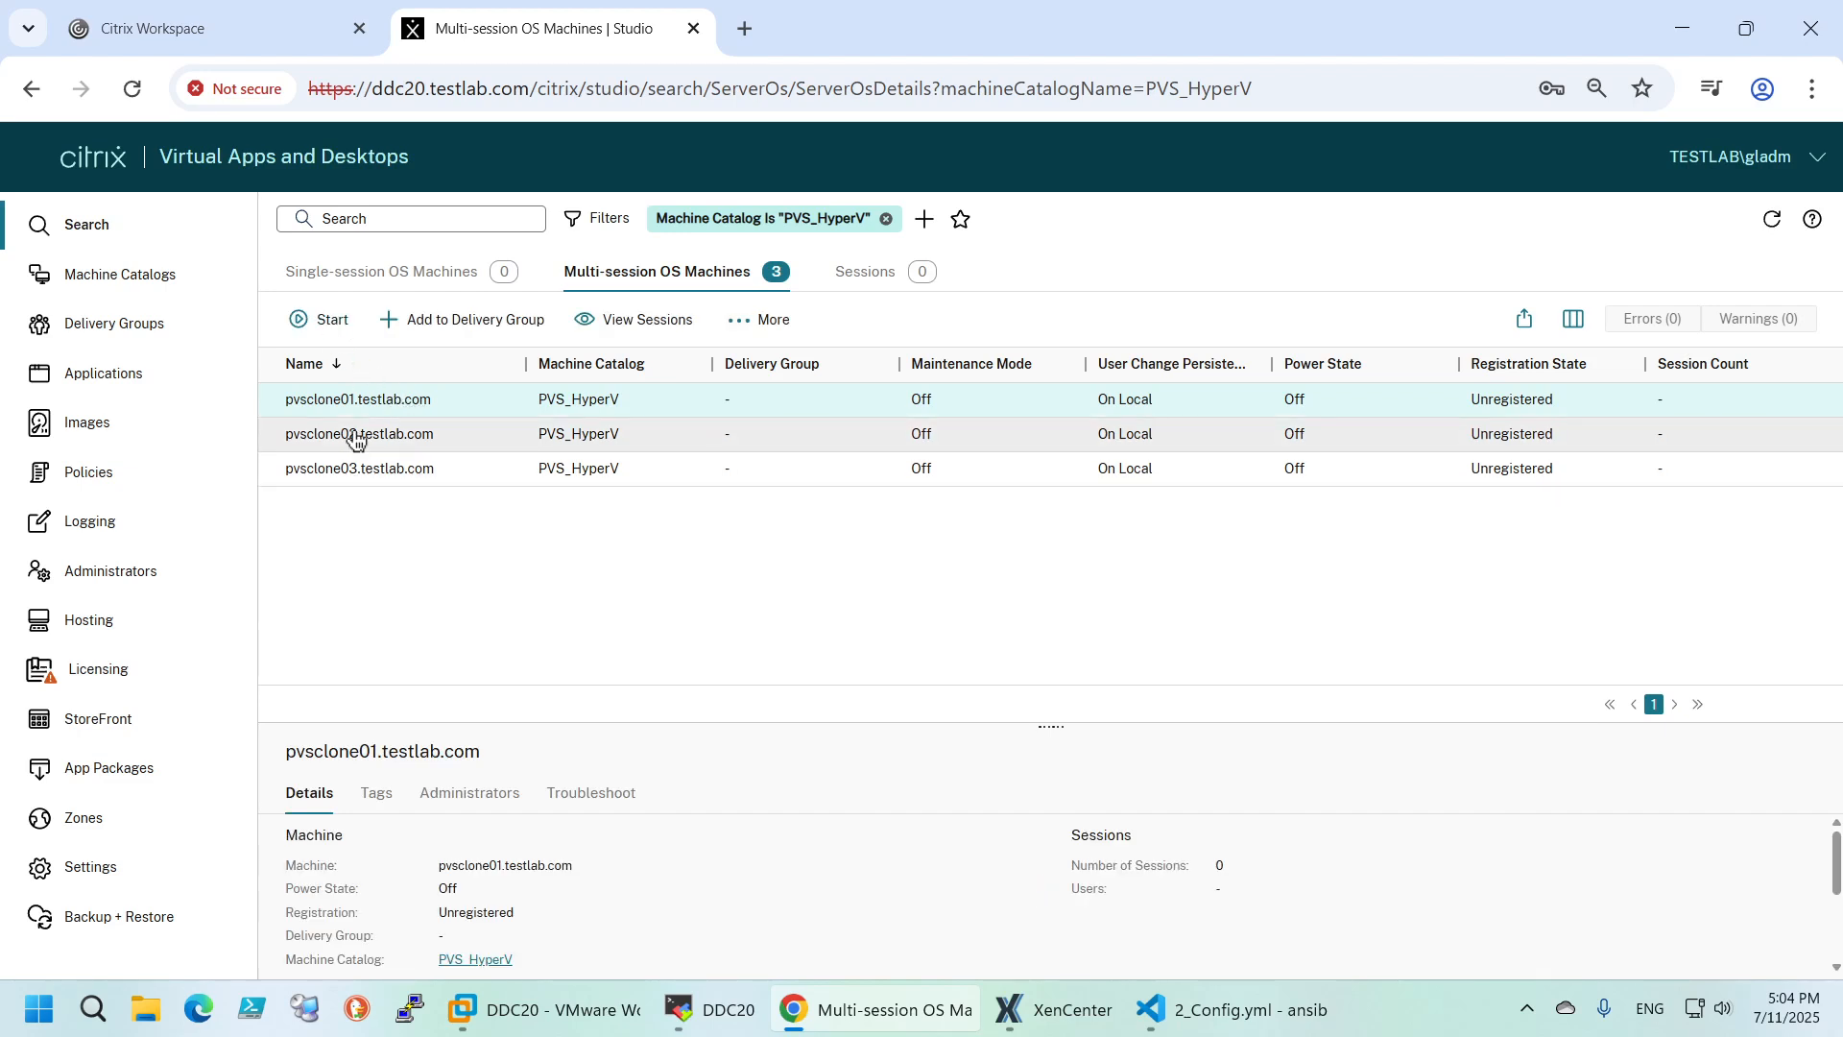
pyautogui.click(356, 439)
pyautogui.click(380, 413)
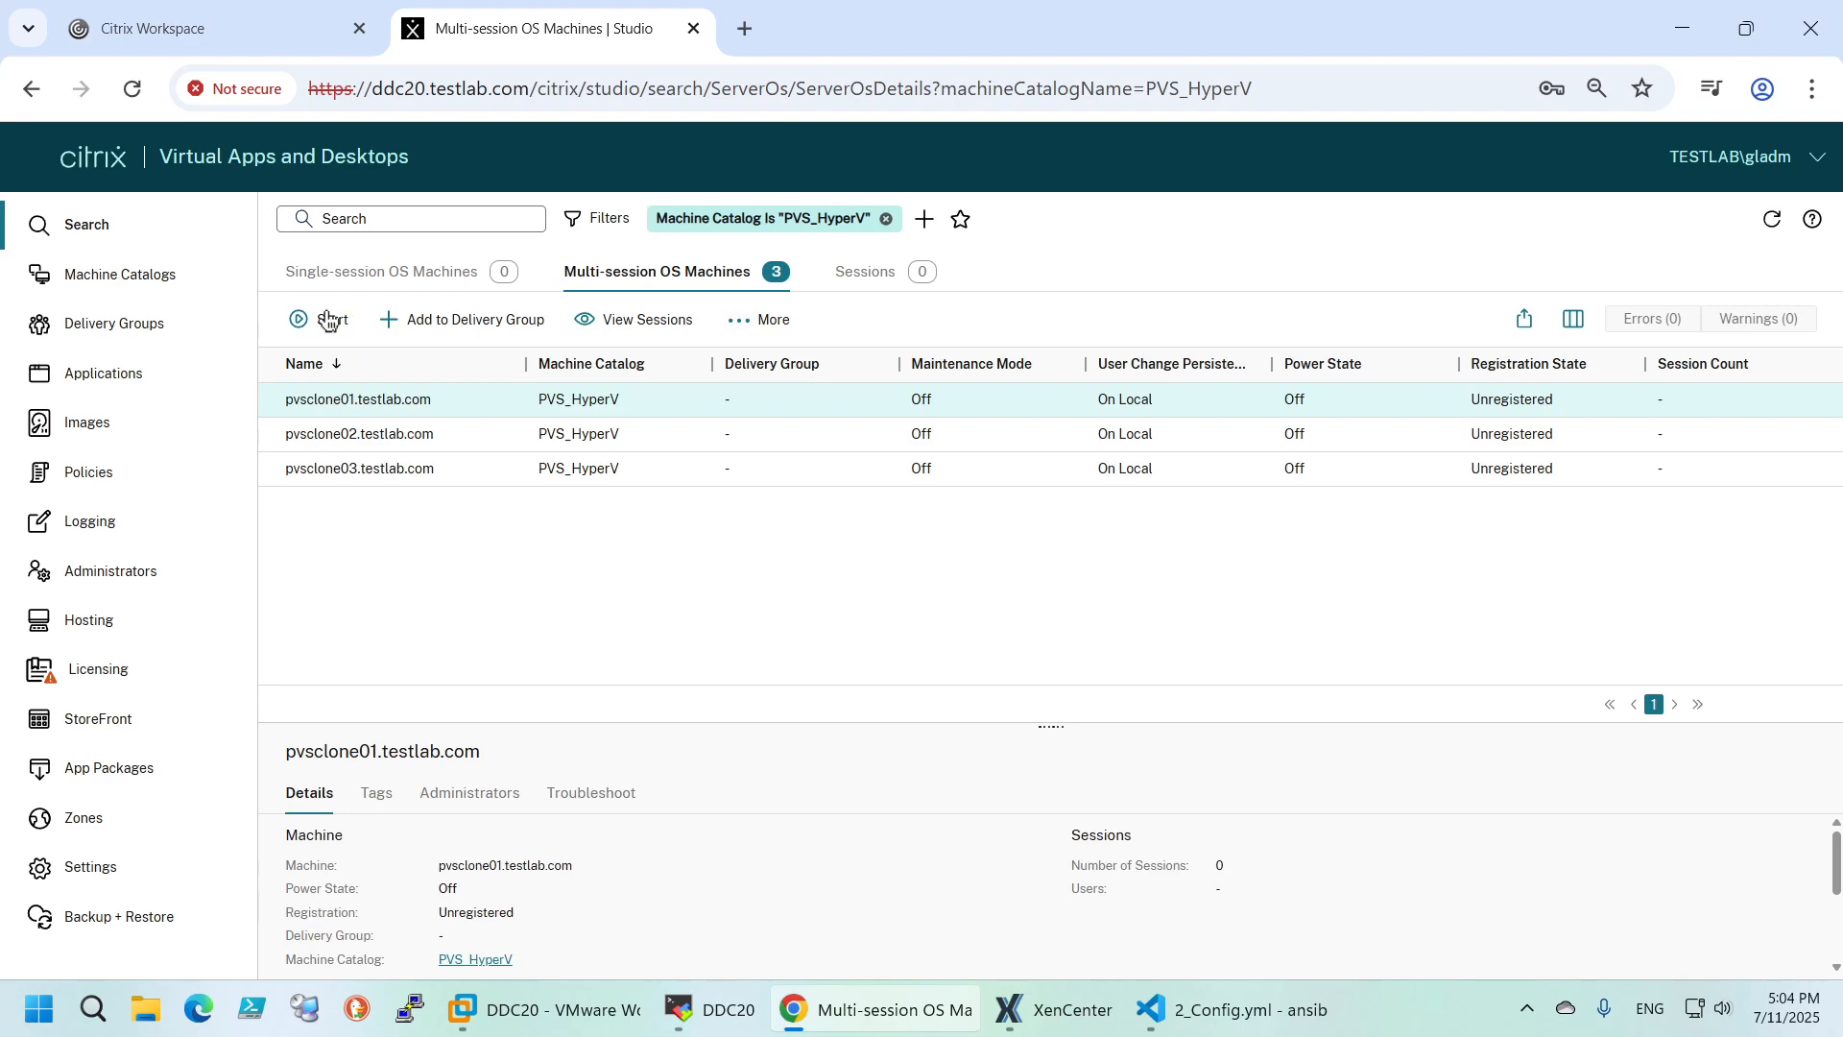
pyautogui.click(324, 319)
pyautogui.click(824, 607)
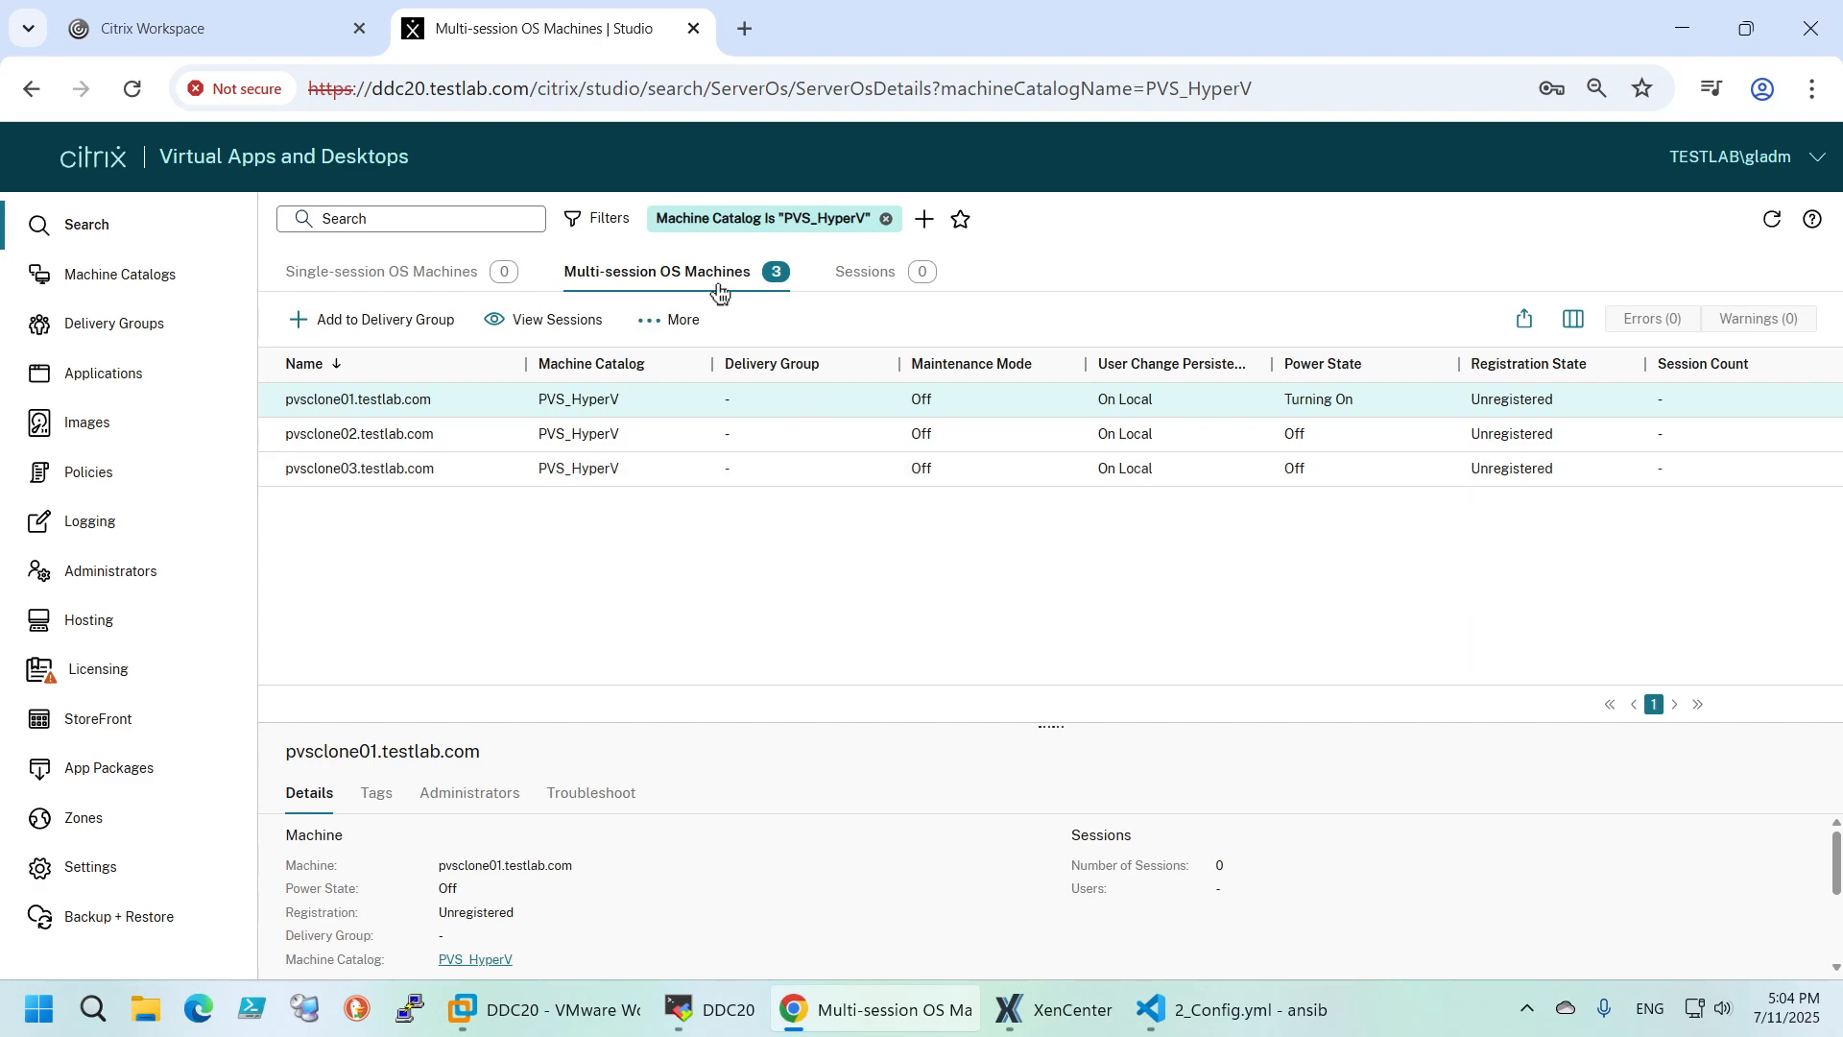
# - Switch to the SCVMM remote session and check the status of pvsclone01 in Virtual Machine Manager
pyautogui.click(711, 1010)
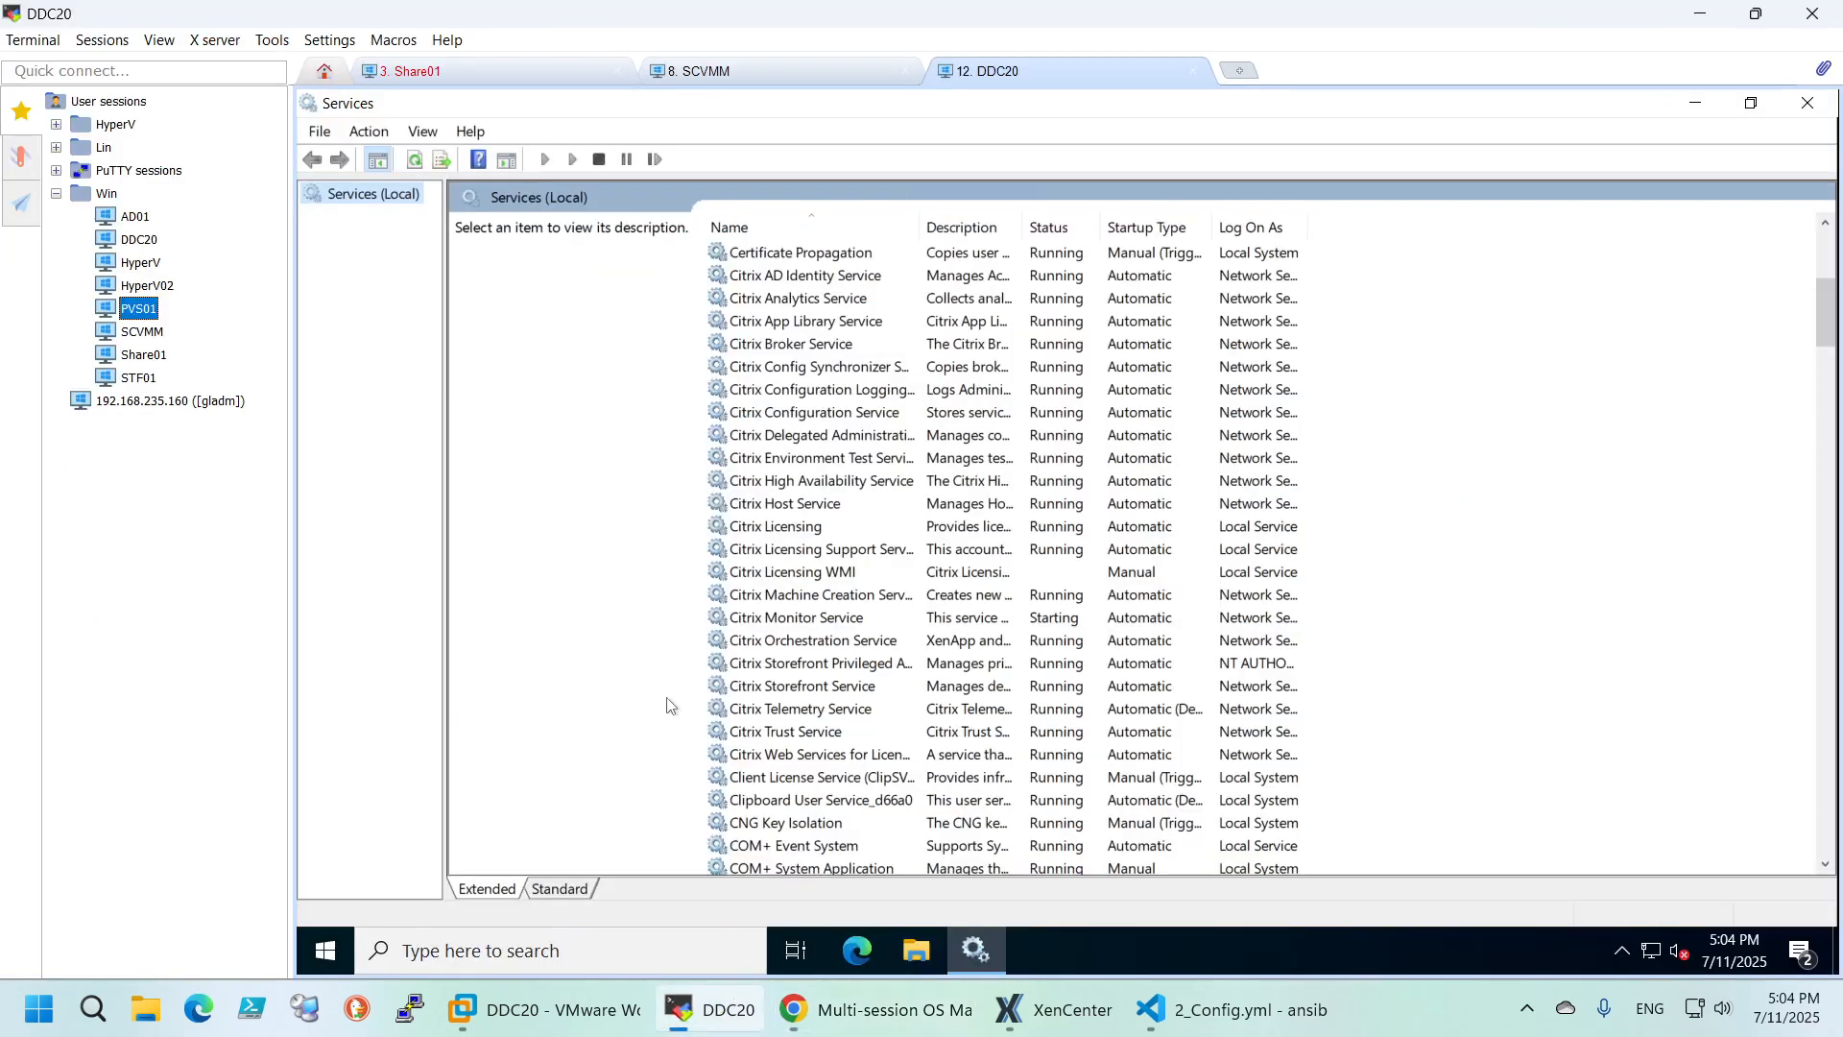
pyautogui.click(749, 82)
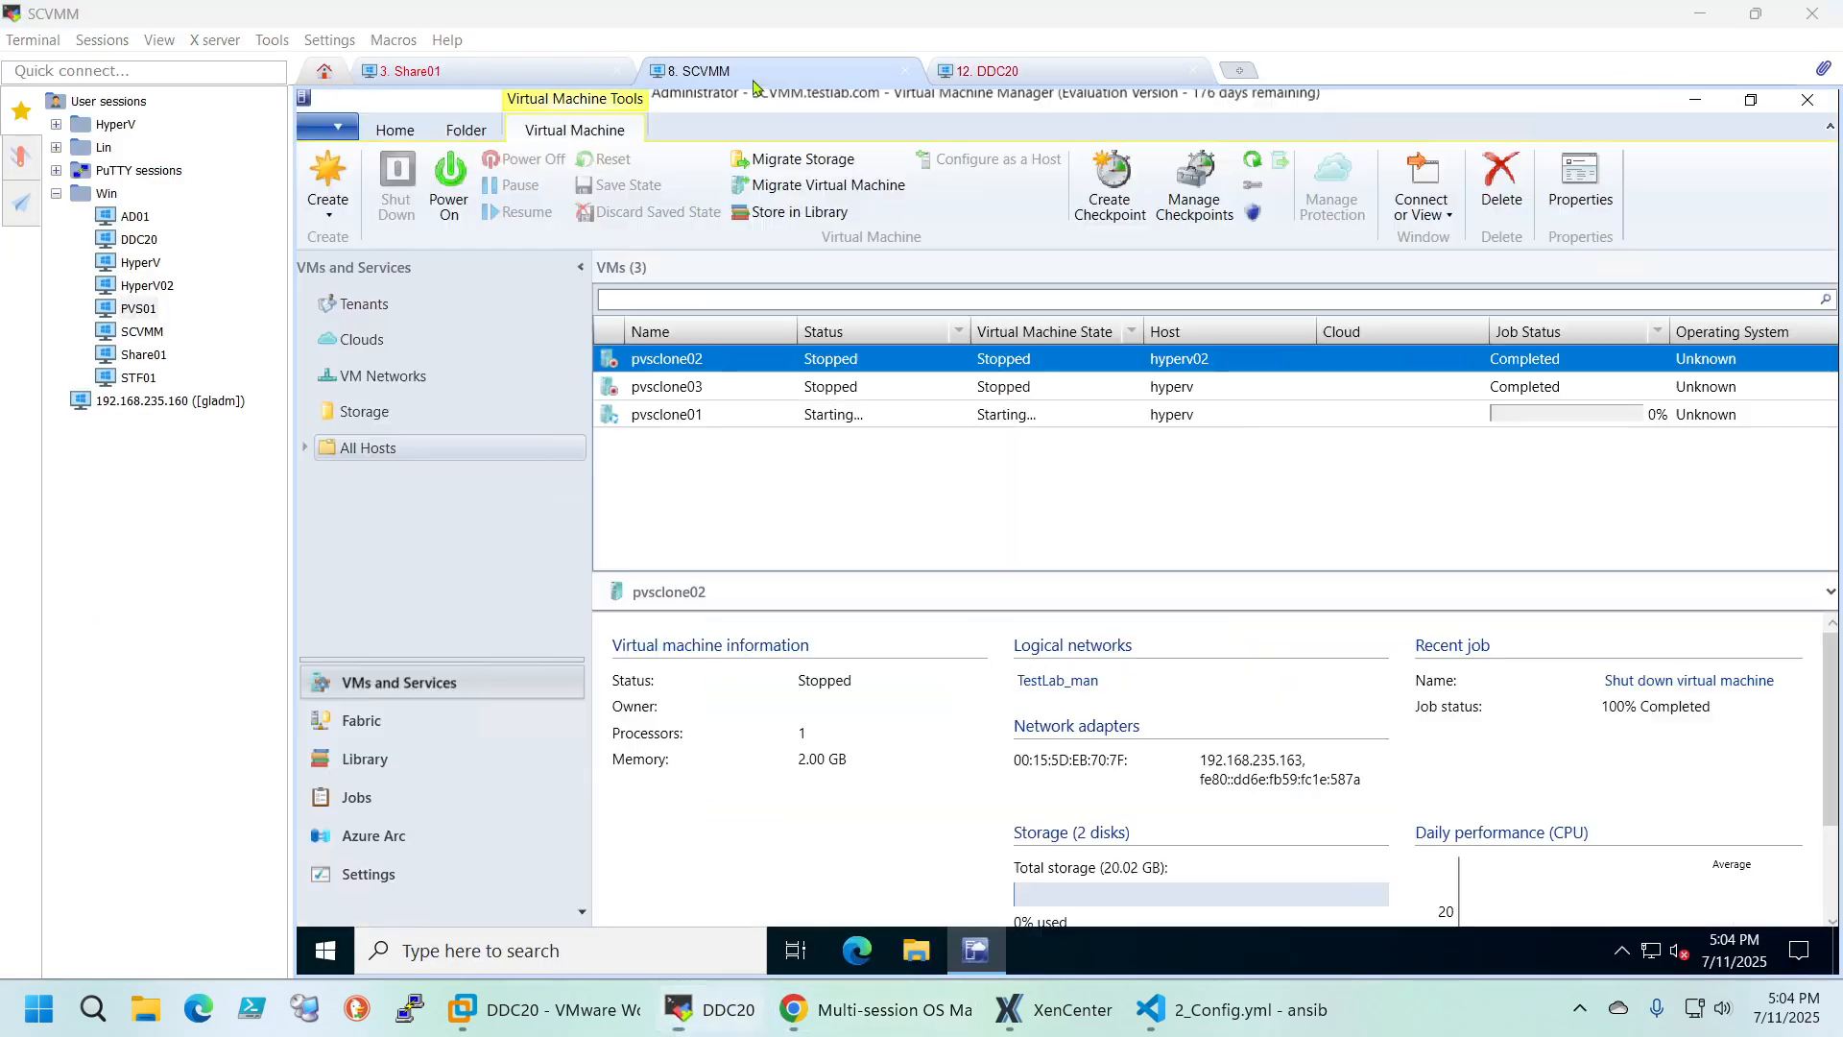
pyautogui.click(676, 423)
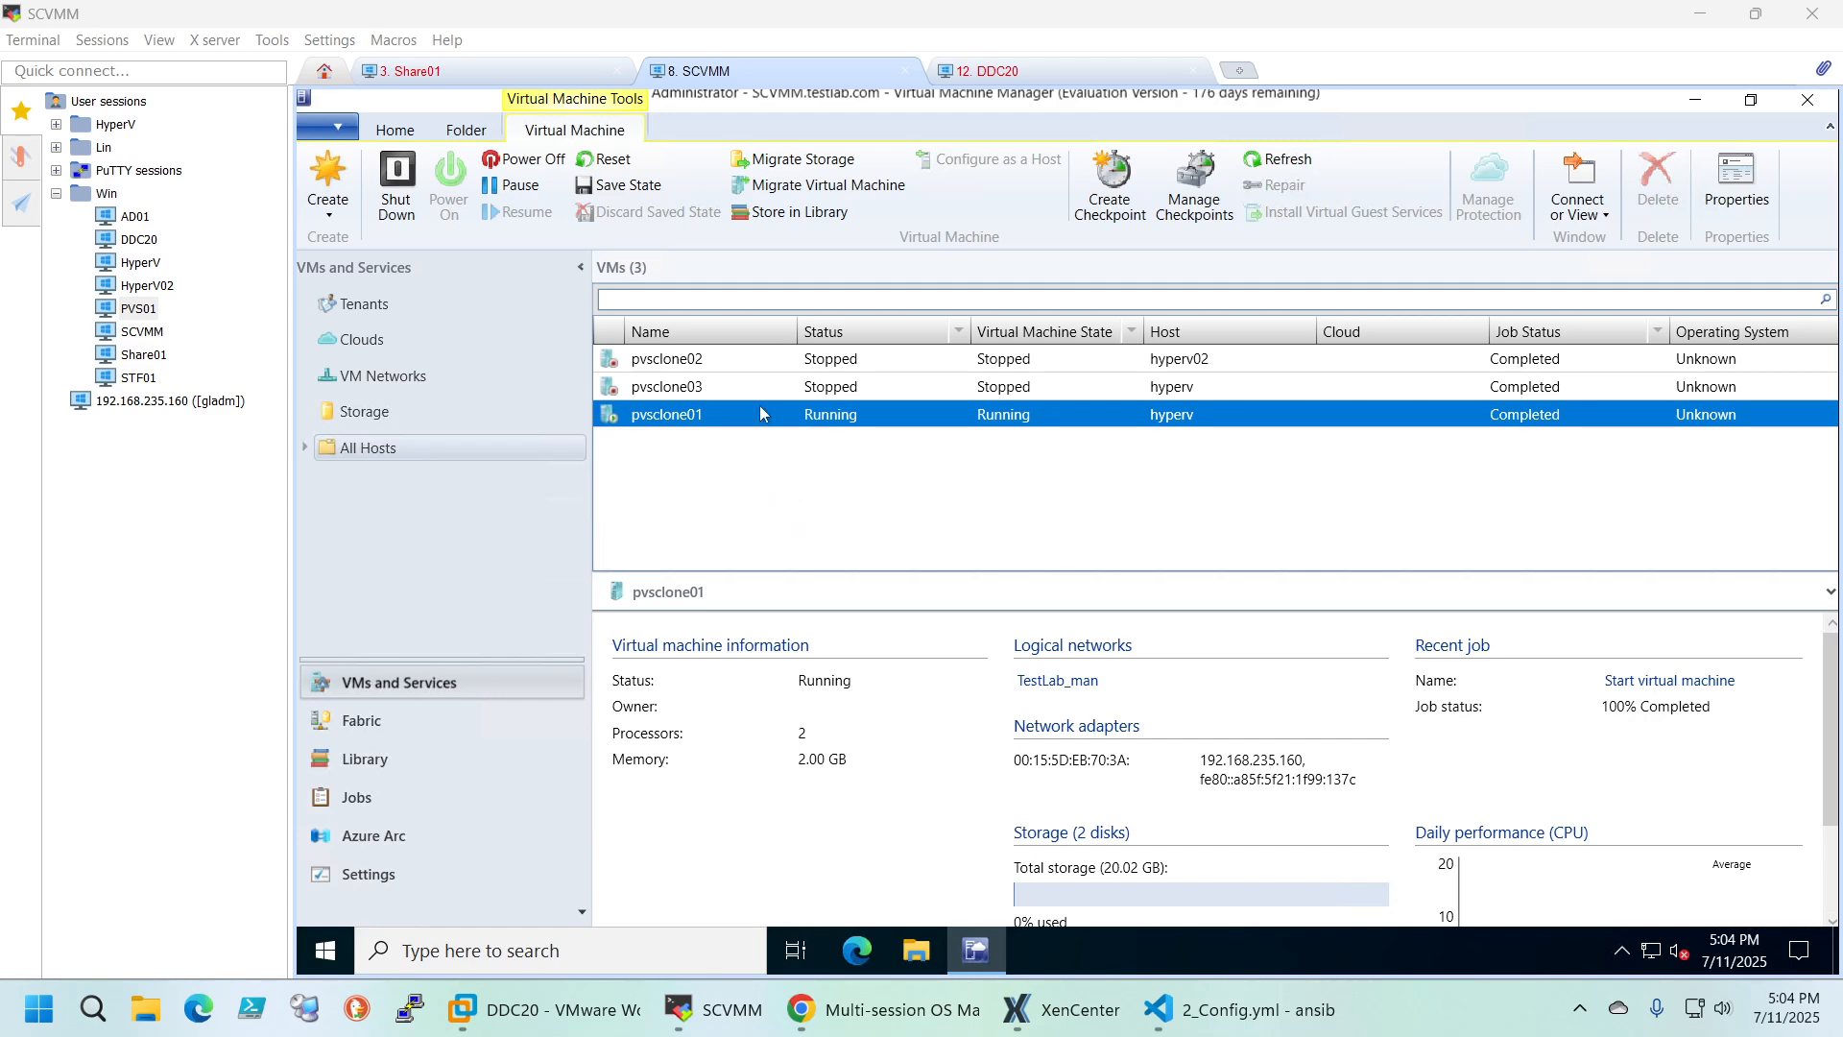
# - Return to Citrix Studio in the browser, view the hosting connections and widen the Type column to read the full connection type
pyautogui.click(877, 1013)
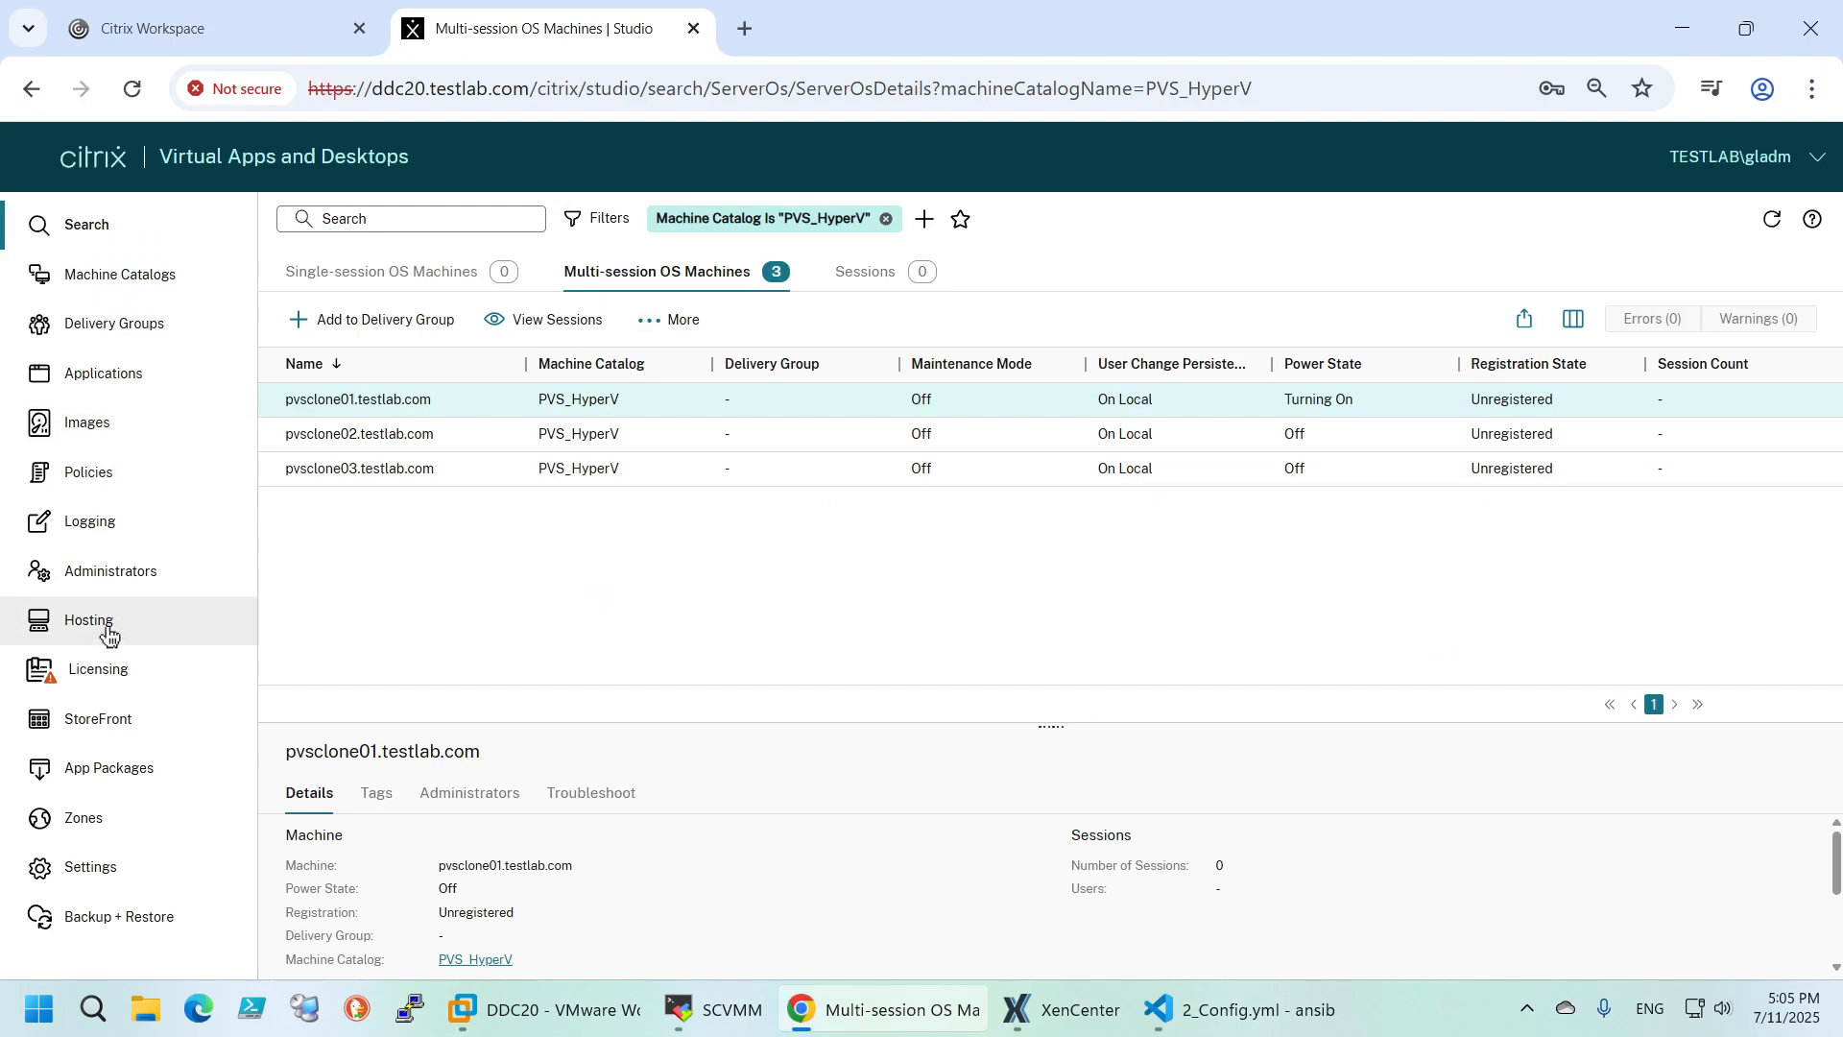
pyautogui.click(106, 630)
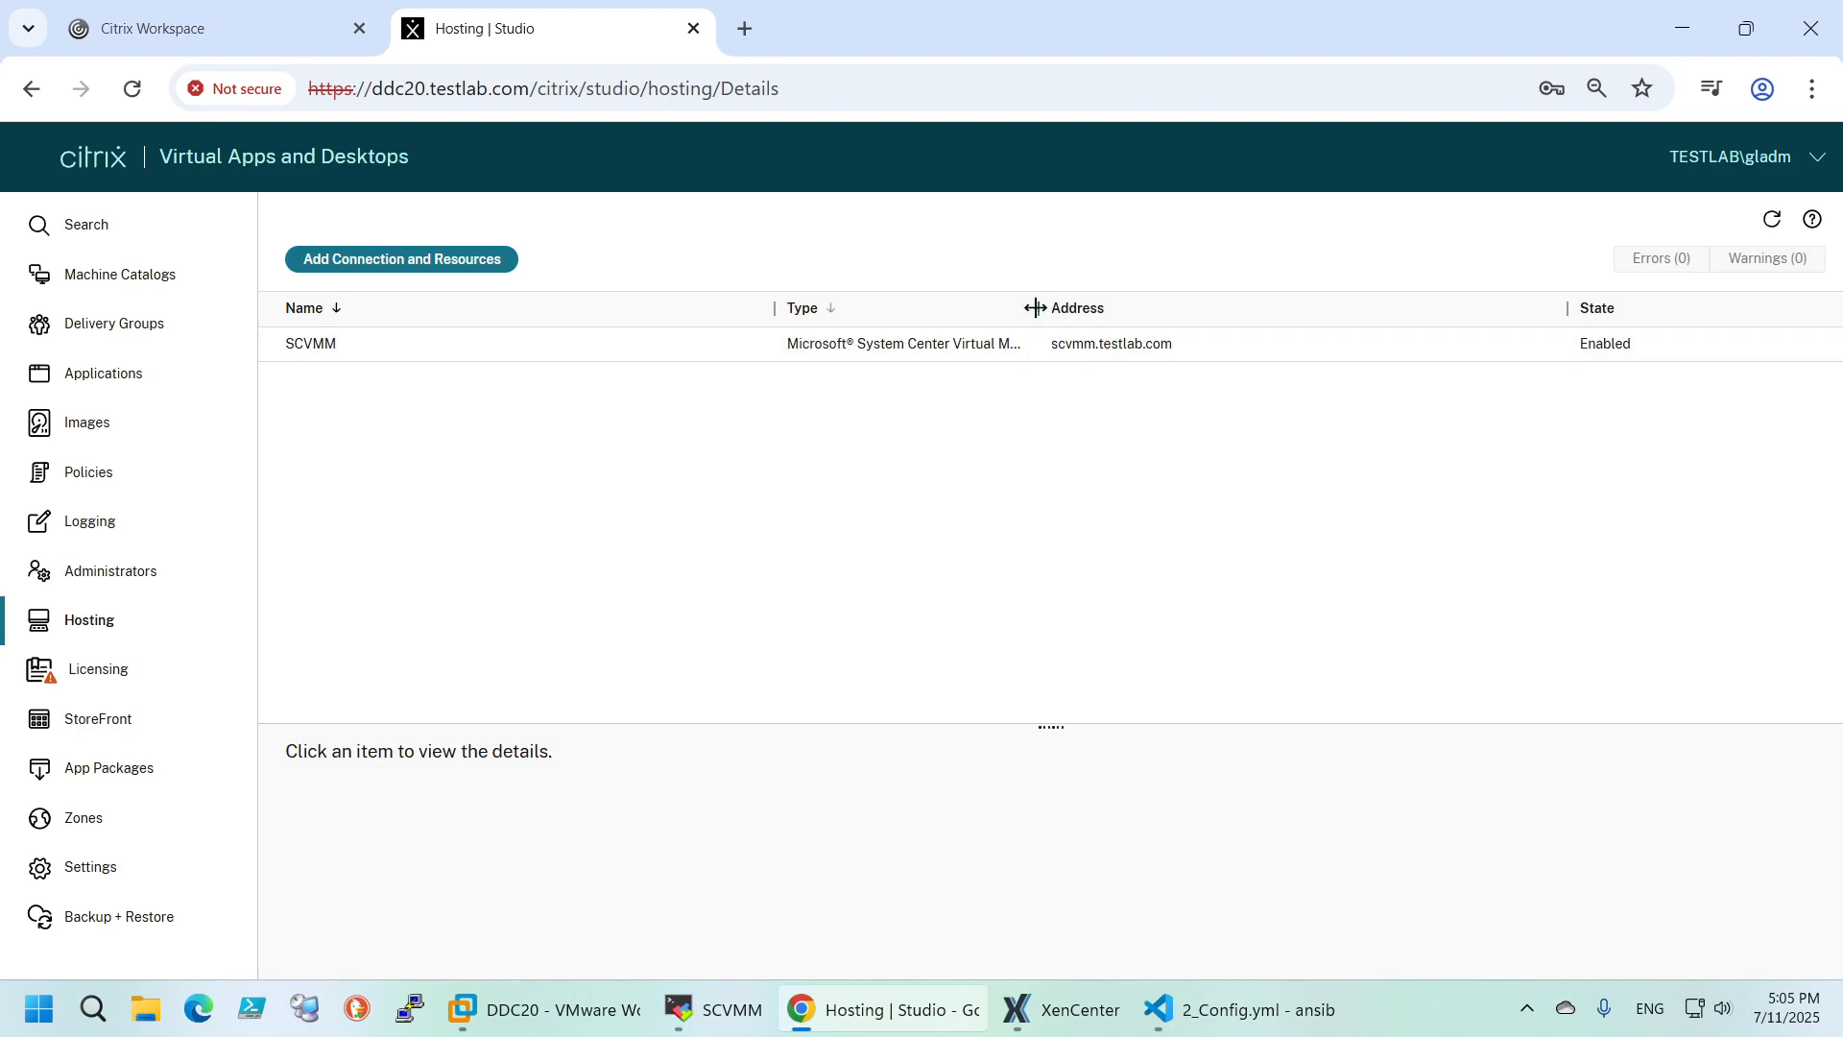
pyautogui.moveTo(1035, 307); pyautogui.dragTo(1141, 307)
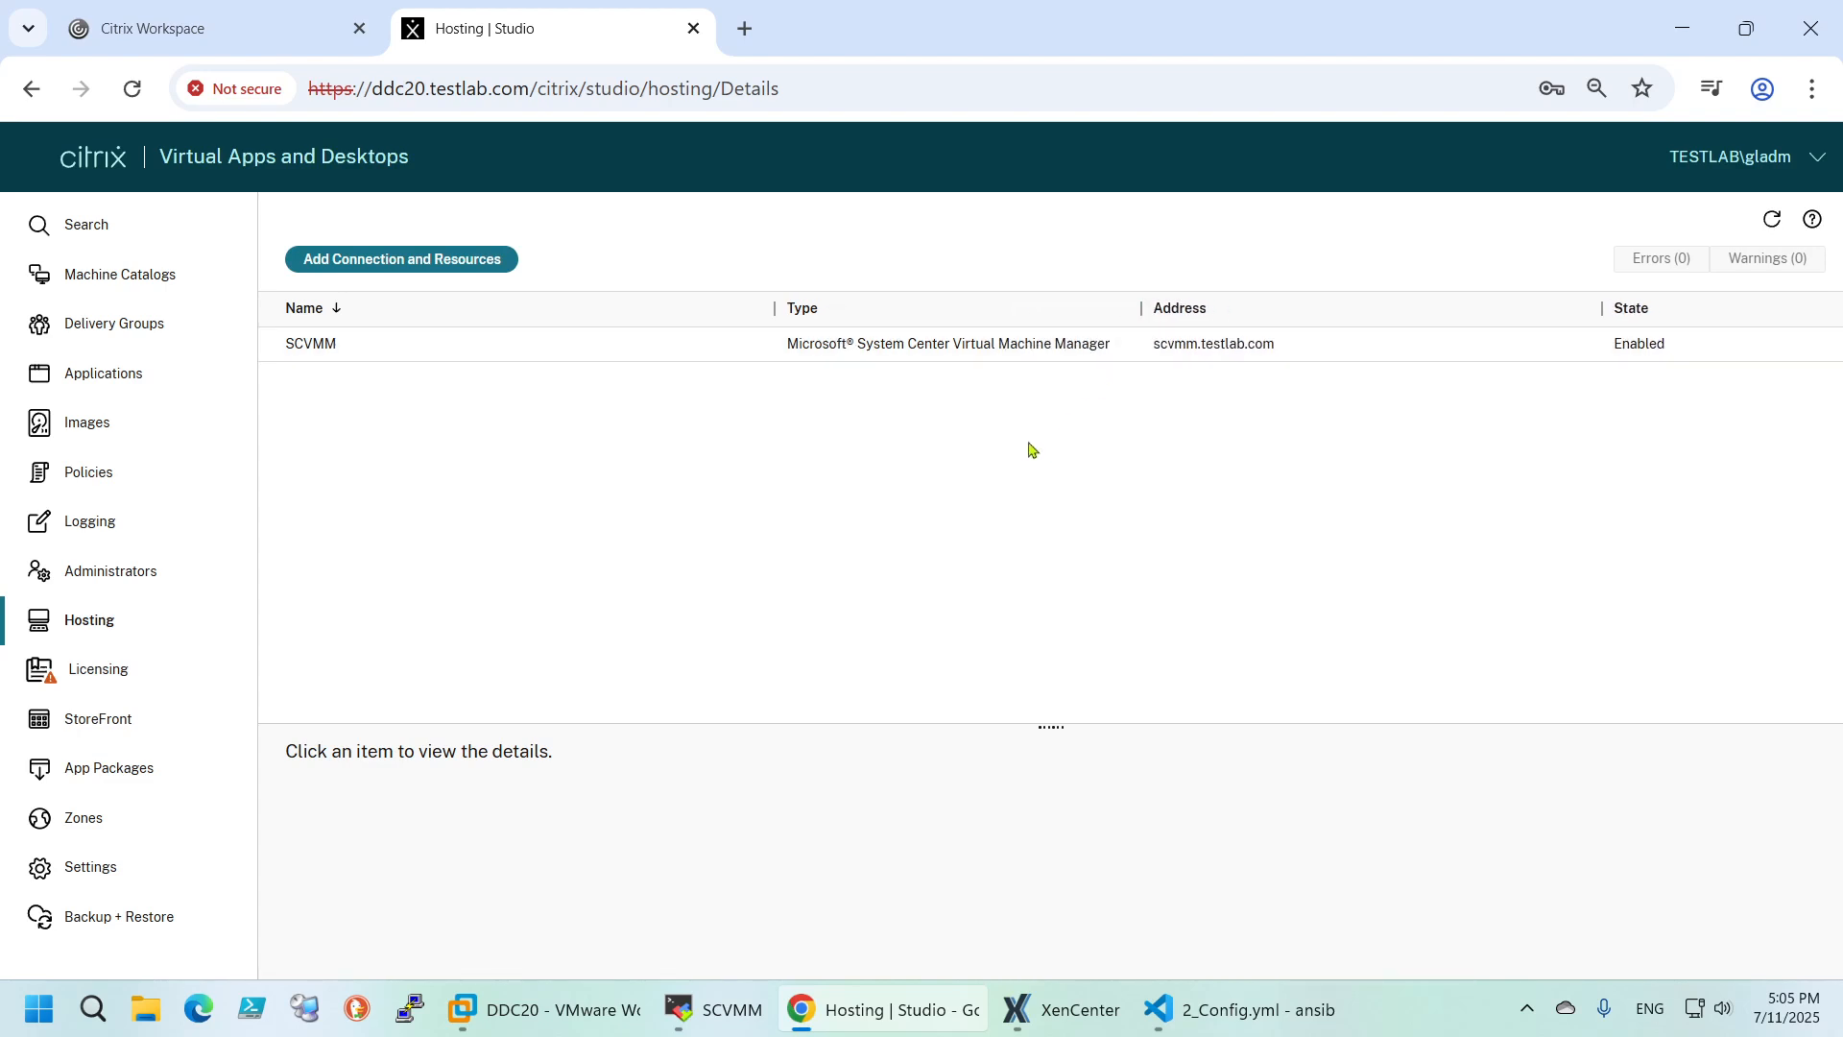